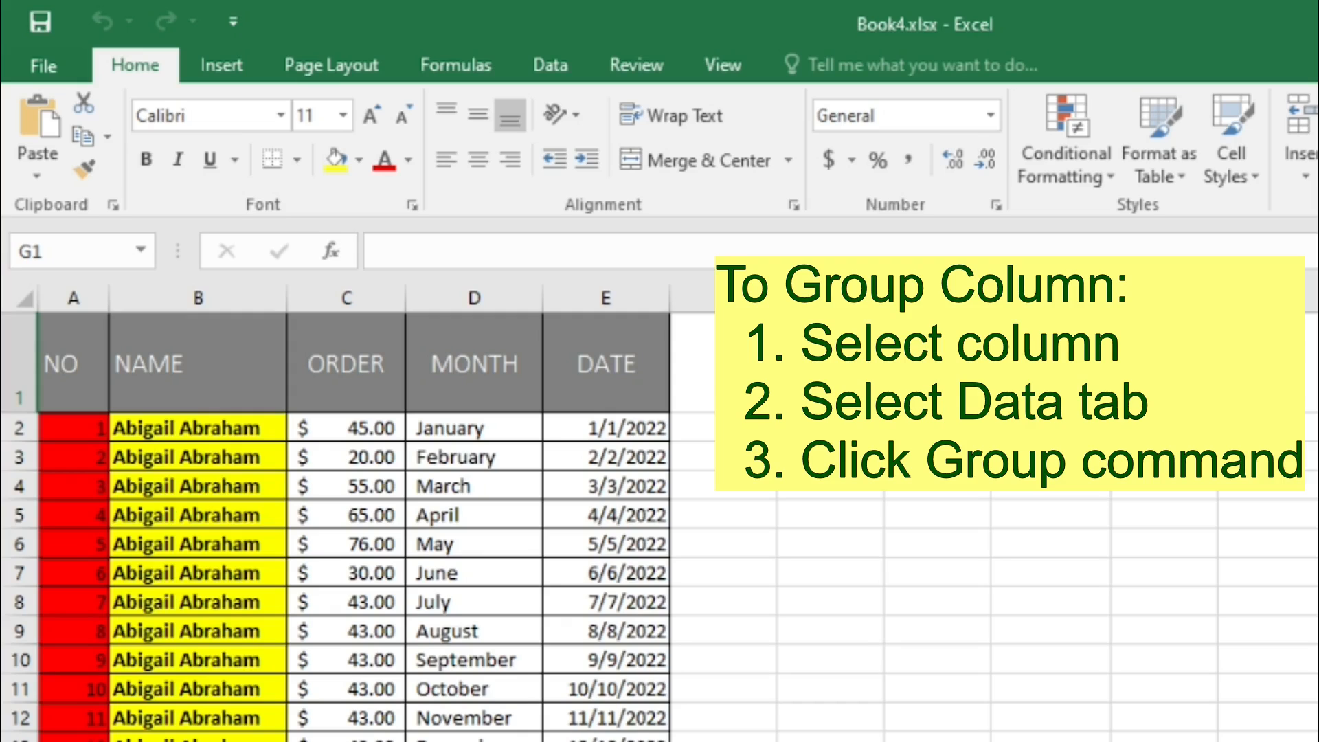
# Group the ORDER, MONTH and DATE columns (C to E) into one outline group
pyautogui.click(346, 298)
pyautogui.moveTo(347, 298); pyautogui.dragTo(606, 298)
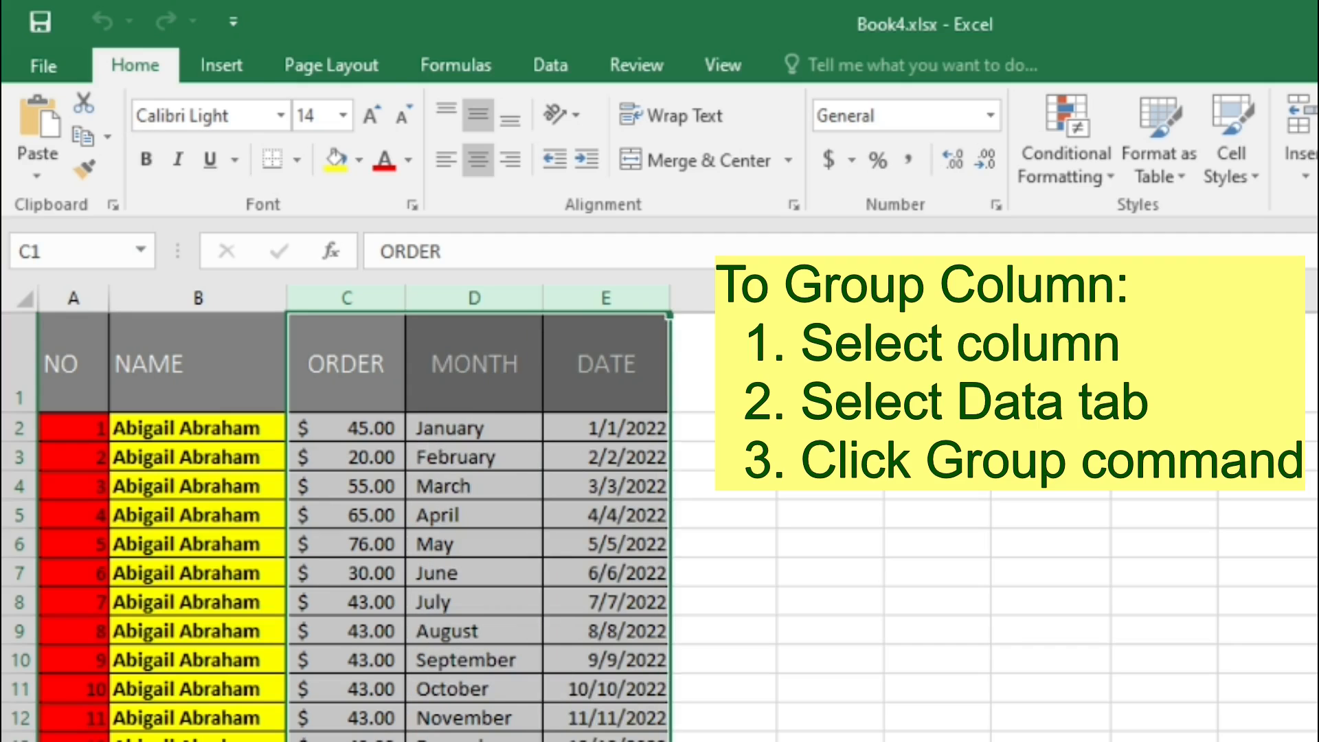
pyautogui.click(550, 65)
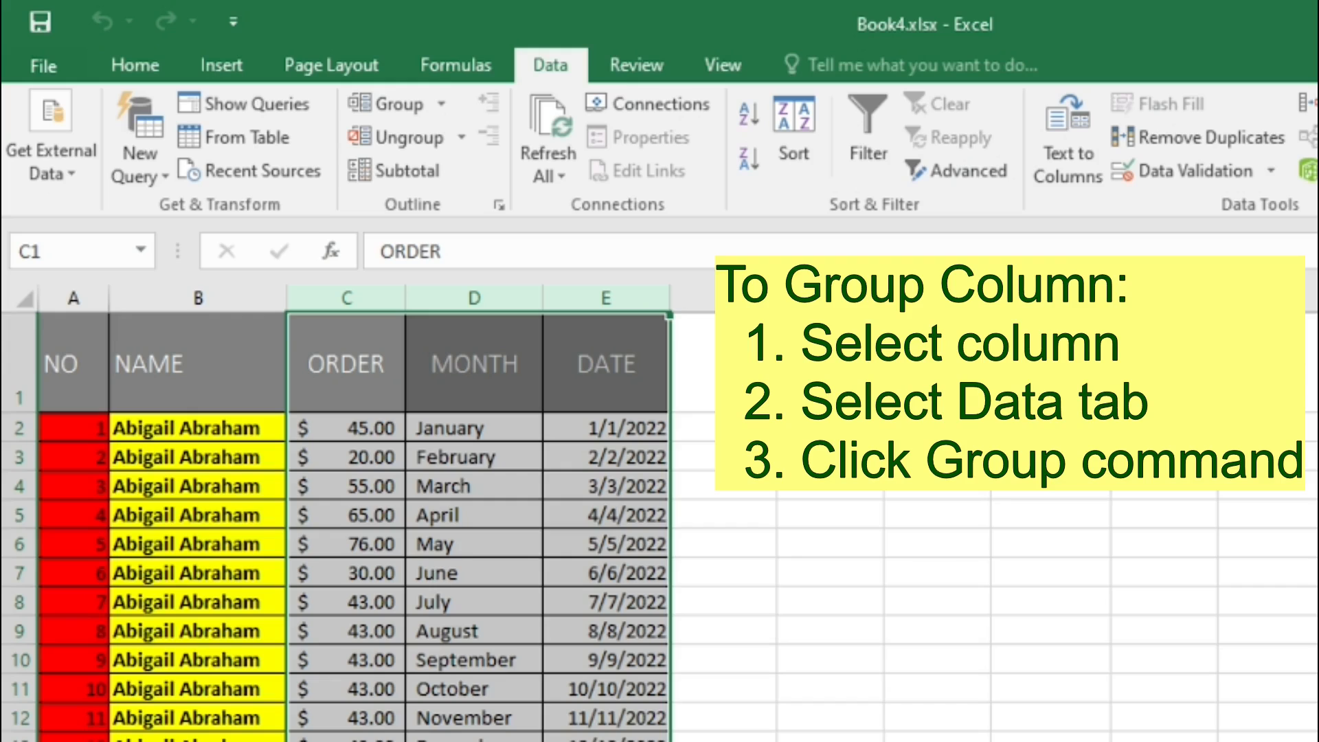
pyautogui.click(389, 104)
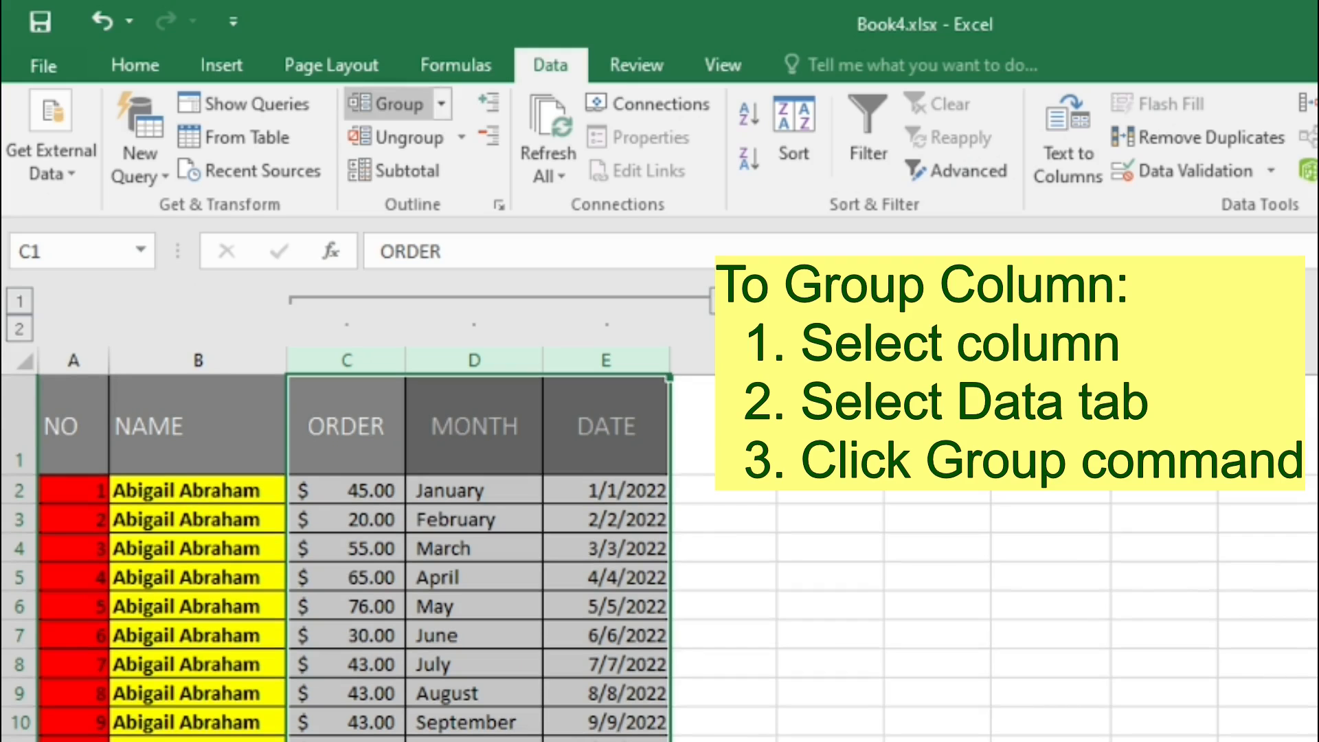
pyautogui.click(730, 426)
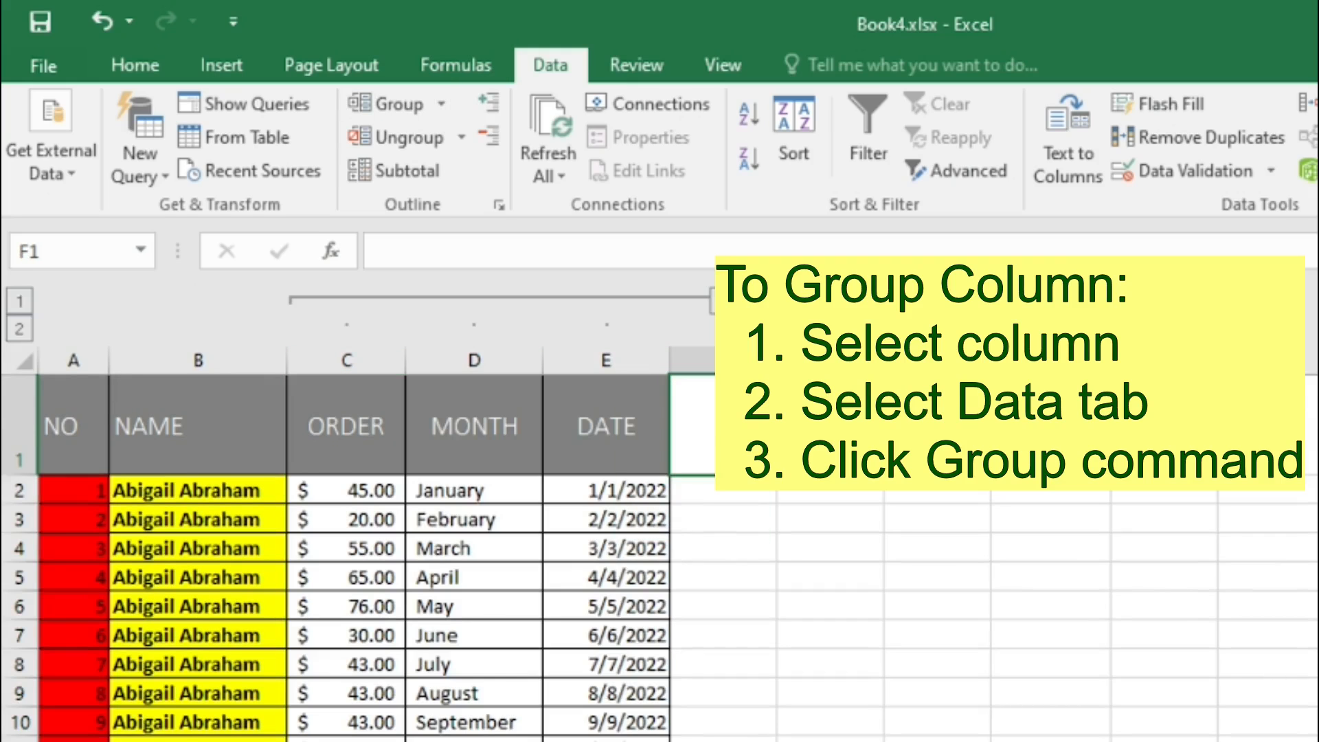
pyautogui.click(347, 426)
pyautogui.click(474, 426)
pyautogui.click(606, 426)
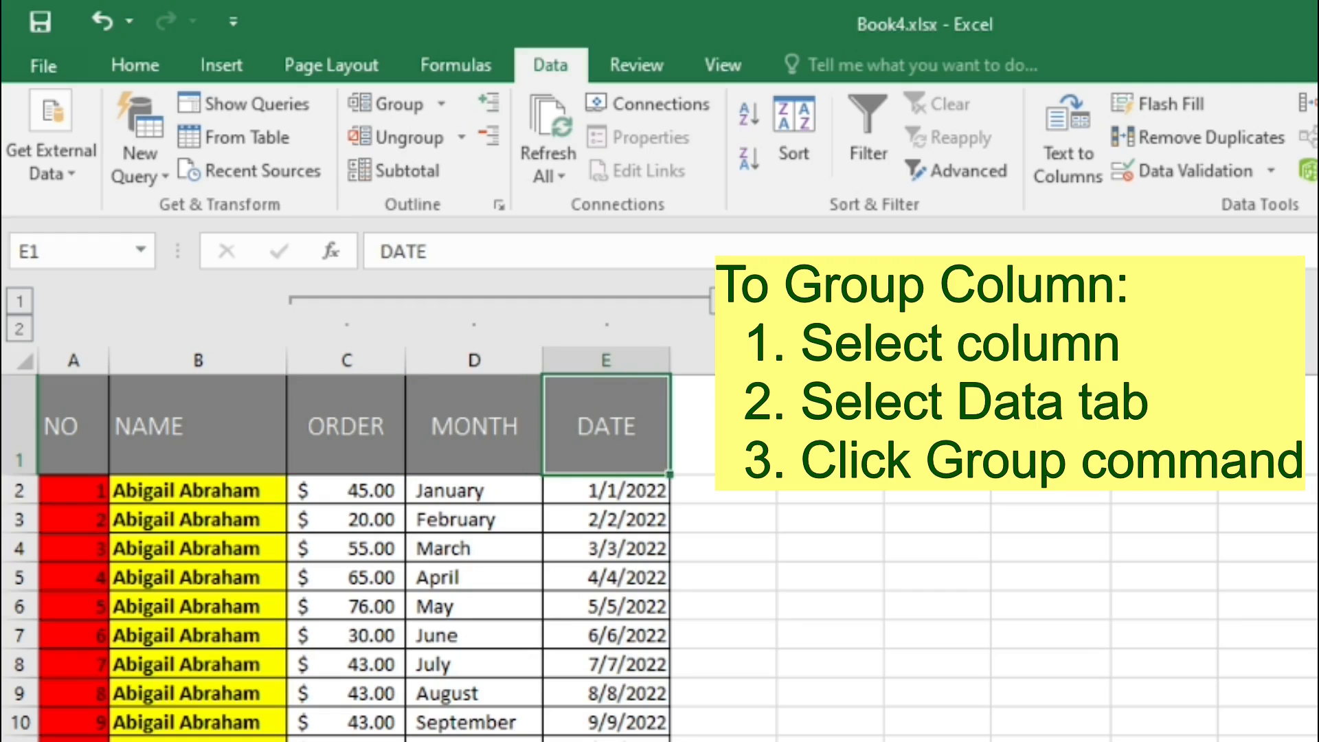
pyautogui.click(346, 426)
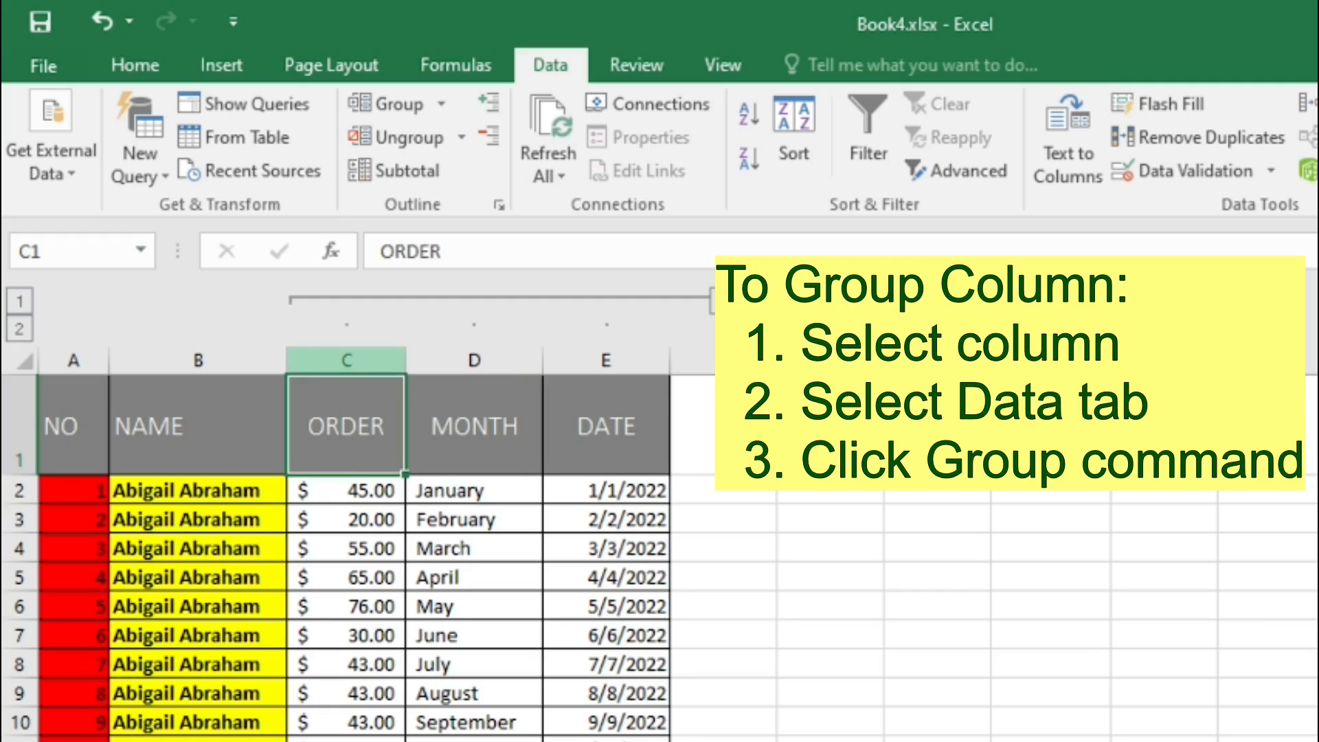
pyautogui.click(346, 361)
pyautogui.click(474, 360)
pyautogui.click(606, 360)
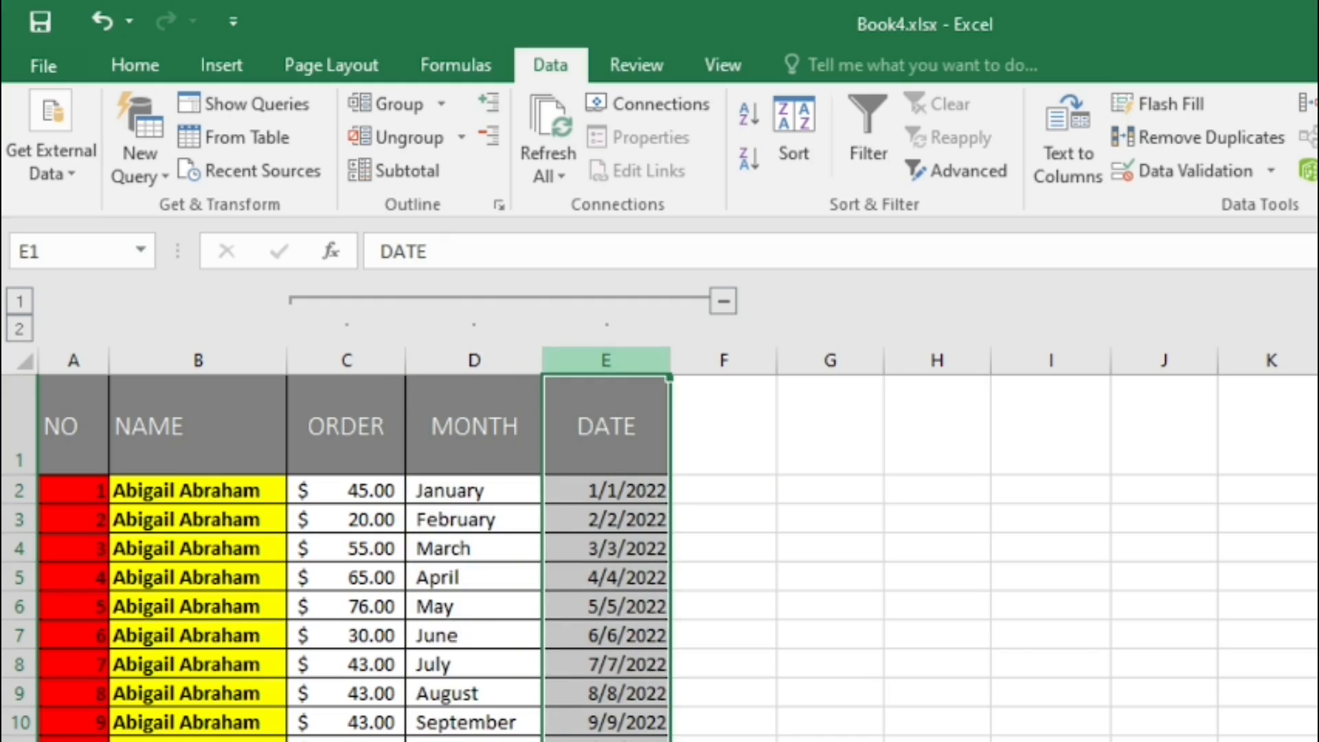
# Ungroup columns C to E and undo the ungrouping
pyautogui.click(347, 361)
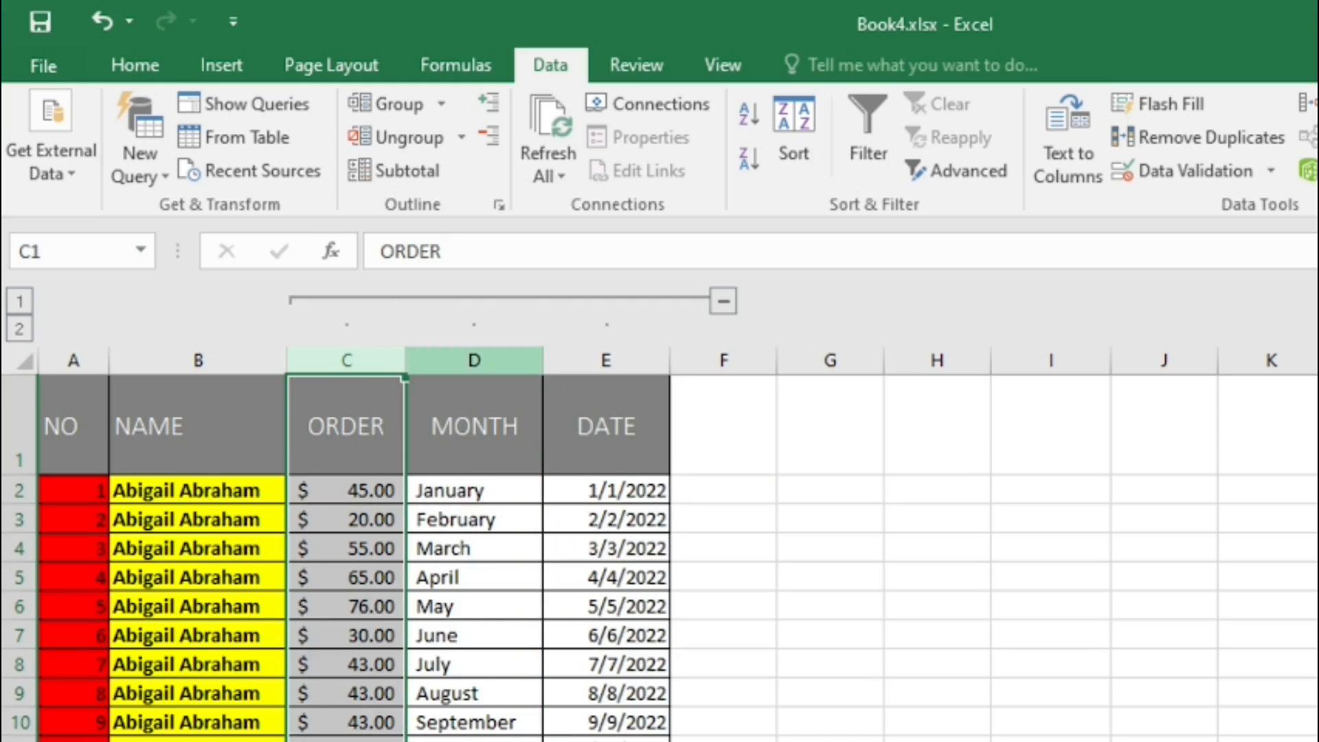
pyautogui.moveTo(475, 361); pyautogui.dragTo(619, 361)
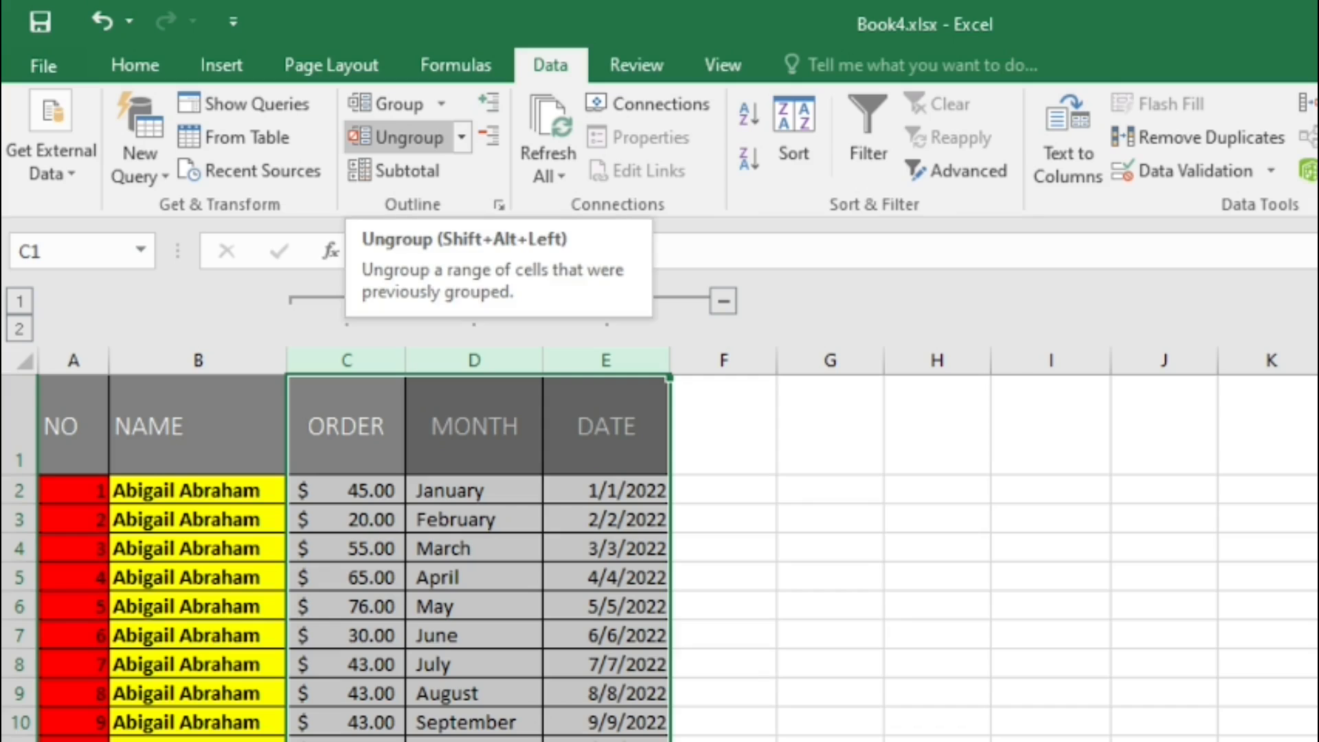
pyautogui.click(399, 137)
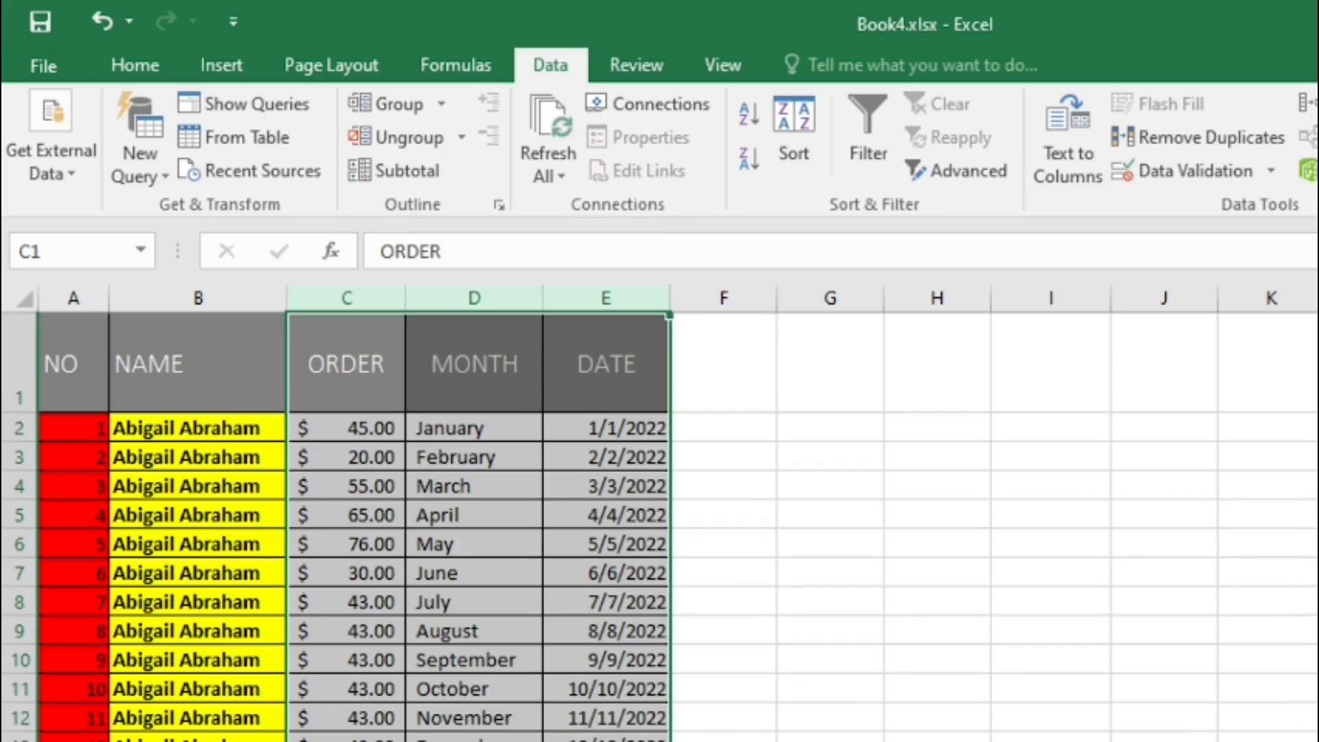
pyautogui.click(101, 21)
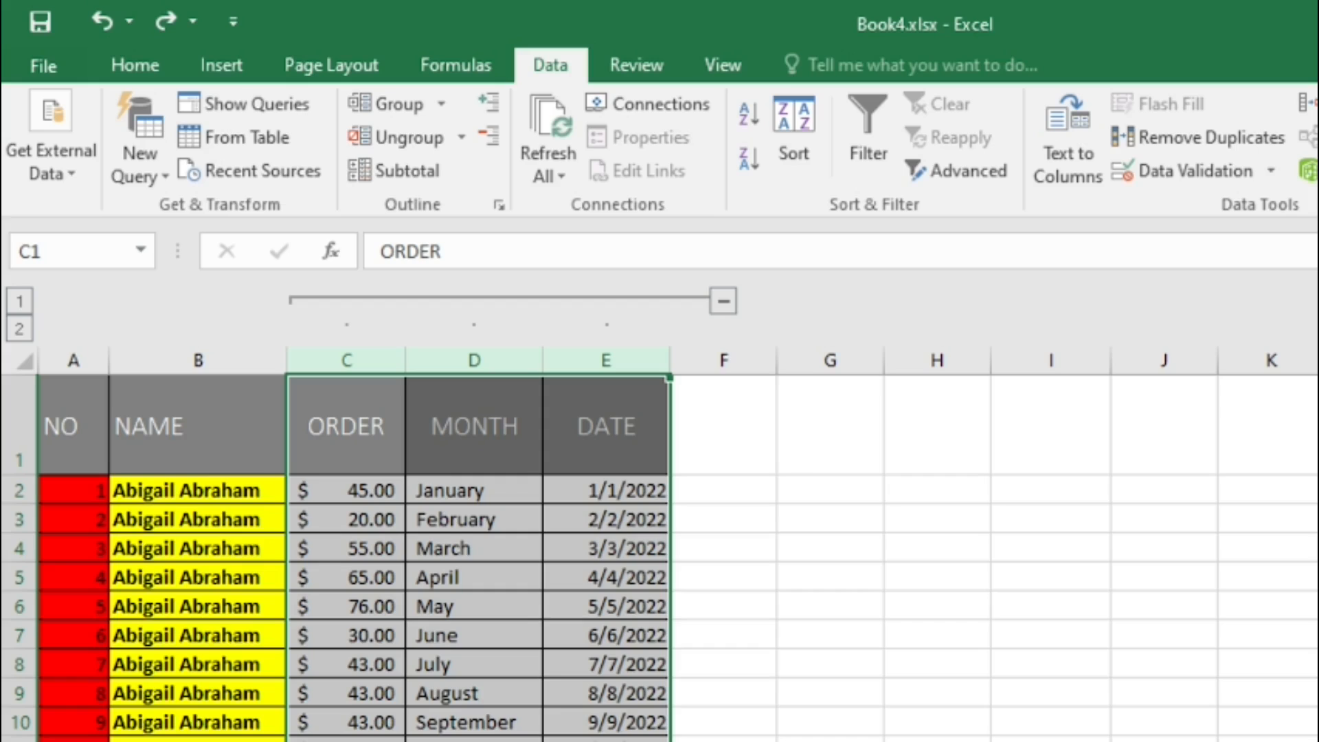
# Collapse the group of columns C to E and expand it again
pyautogui.click(723, 301)
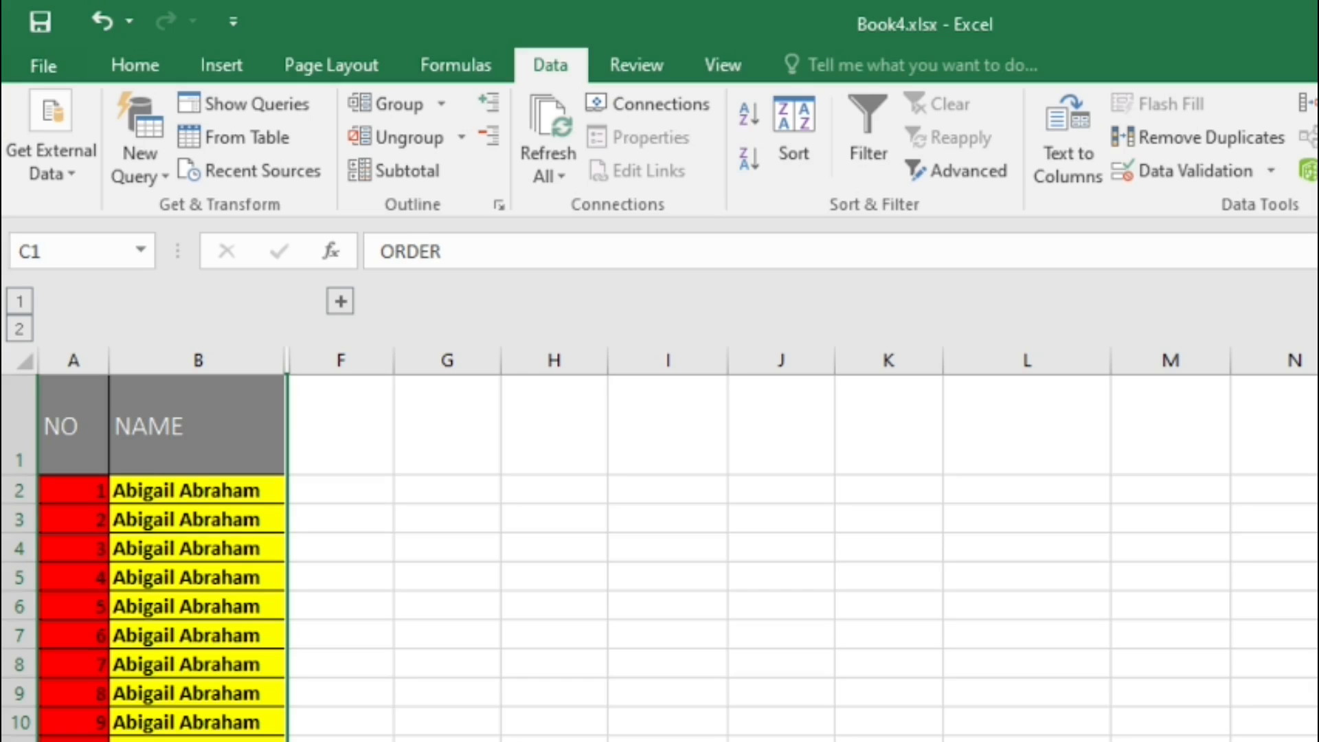
pyautogui.click(340, 301)
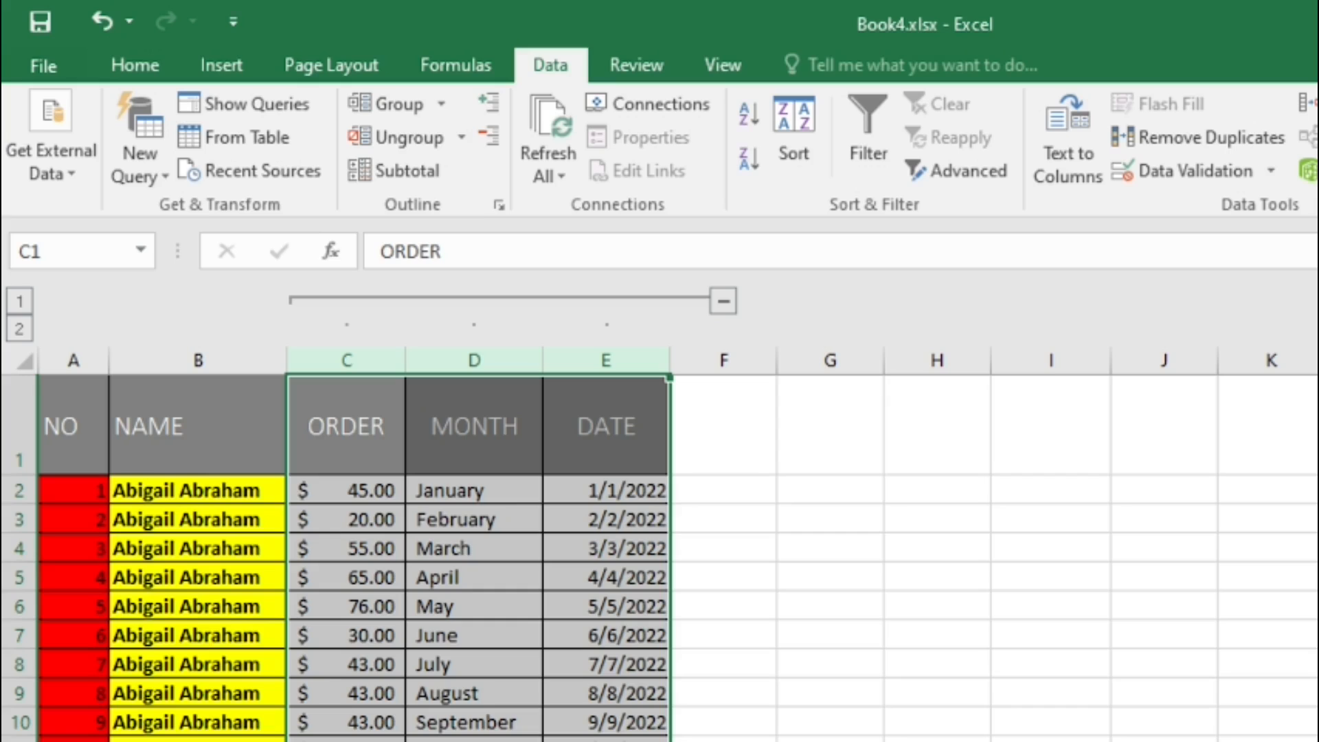
pyautogui.click(723, 490)
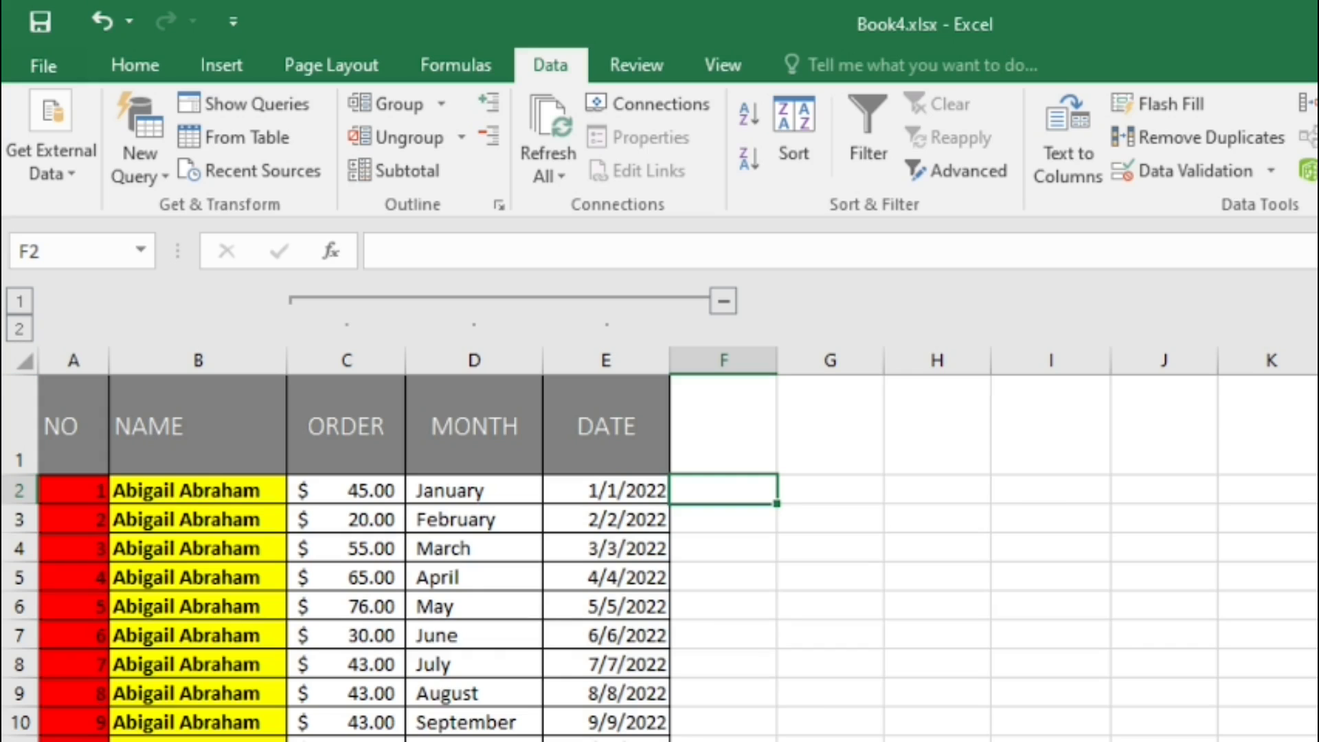
# Sort the whole worksheet by the values in the DATE column, treating the first row as headers
pyautogui.click(24, 361)
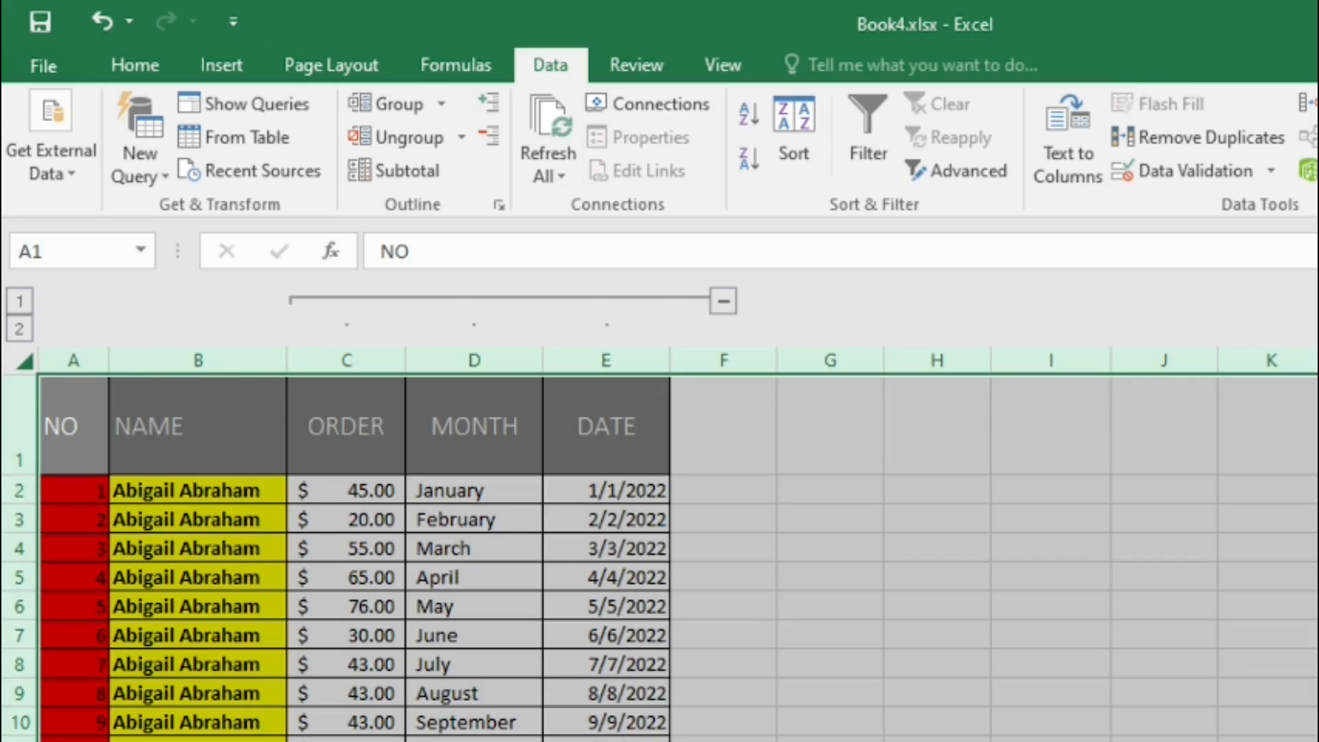
pyautogui.click(794, 134)
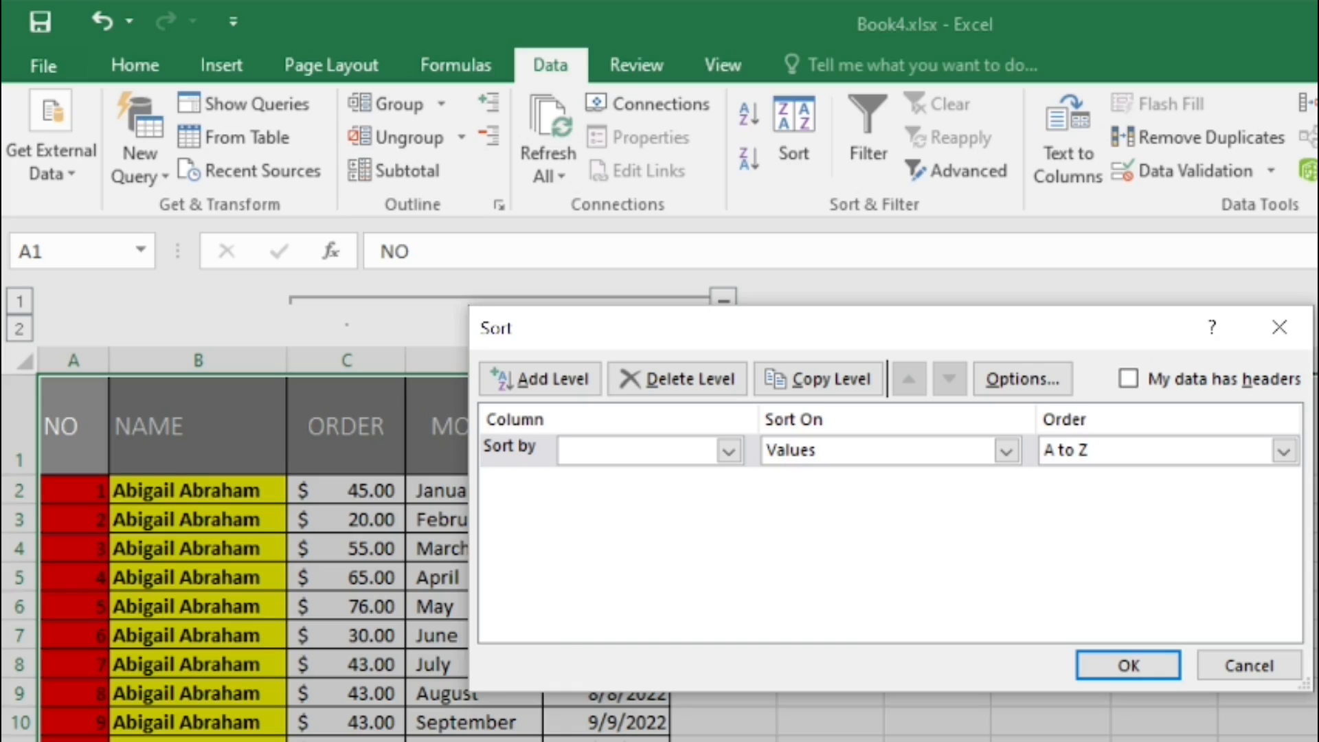
pyautogui.click(729, 451)
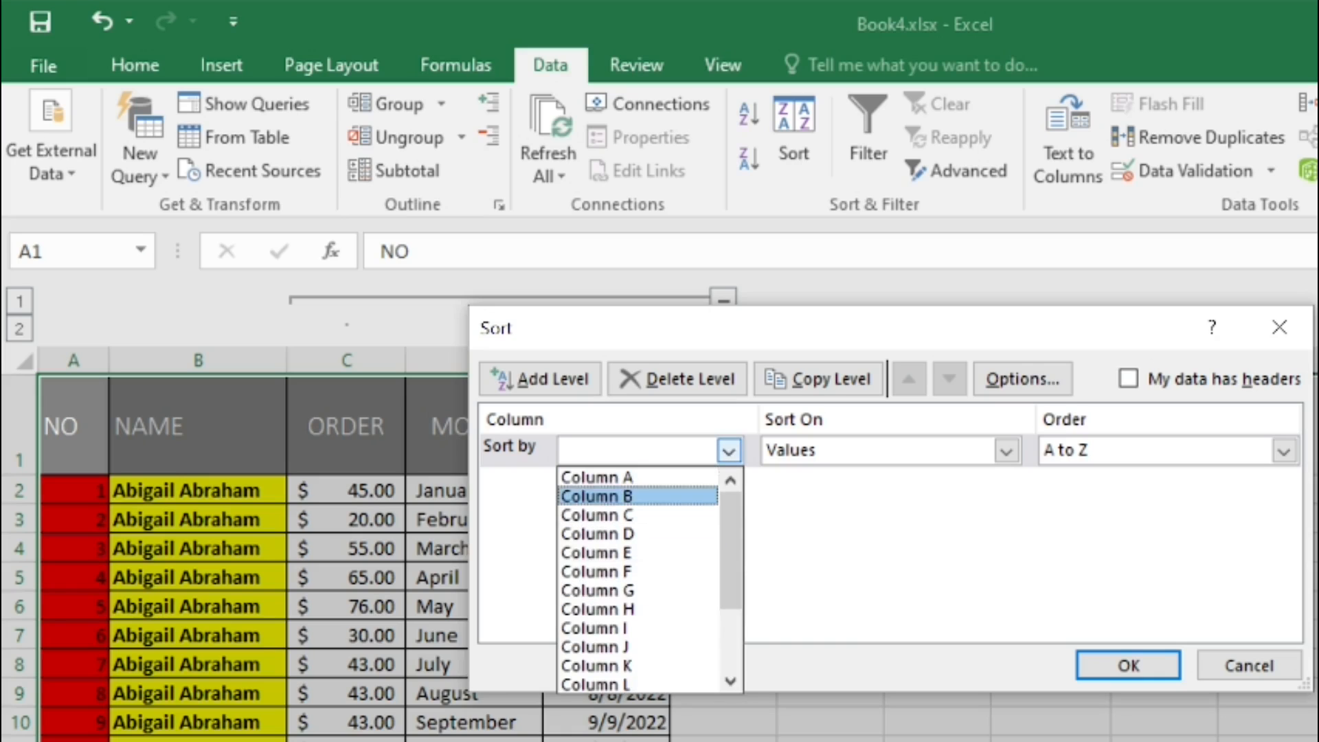
pyautogui.click(1129, 379)
pyautogui.click(1129, 378)
pyautogui.click(729, 451)
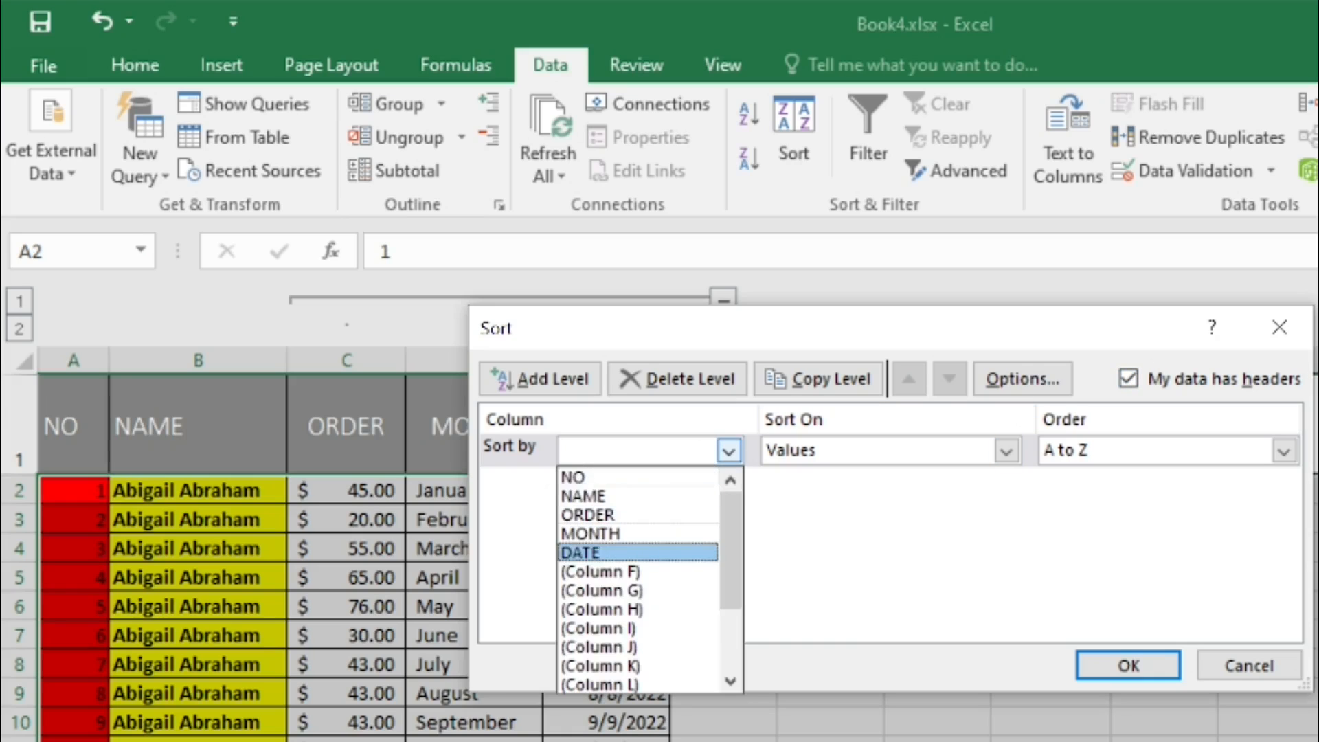
pyautogui.click(638, 552)
pyautogui.click(1129, 666)
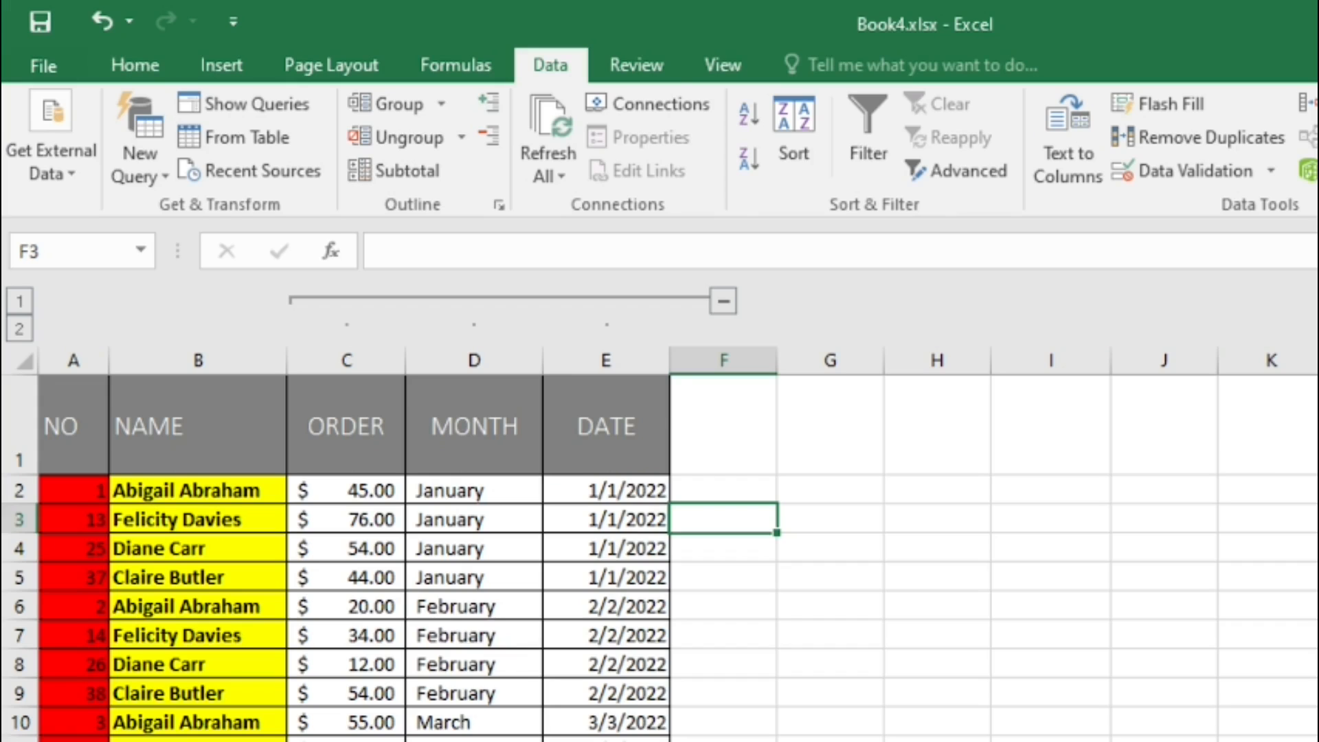
# Add subtotals to the table at each change in DATE, using the Sum function on the ORDER column only
pyautogui.click(606, 426)
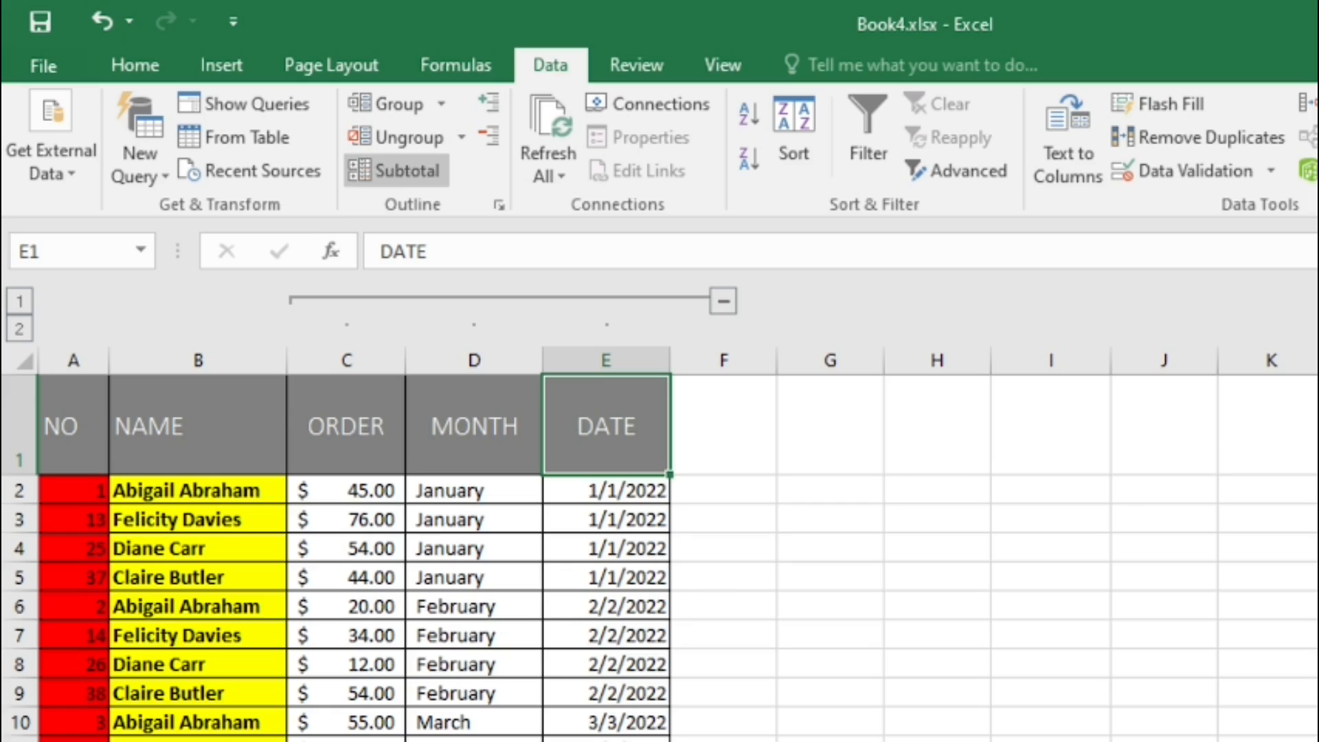
pyautogui.click(398, 170)
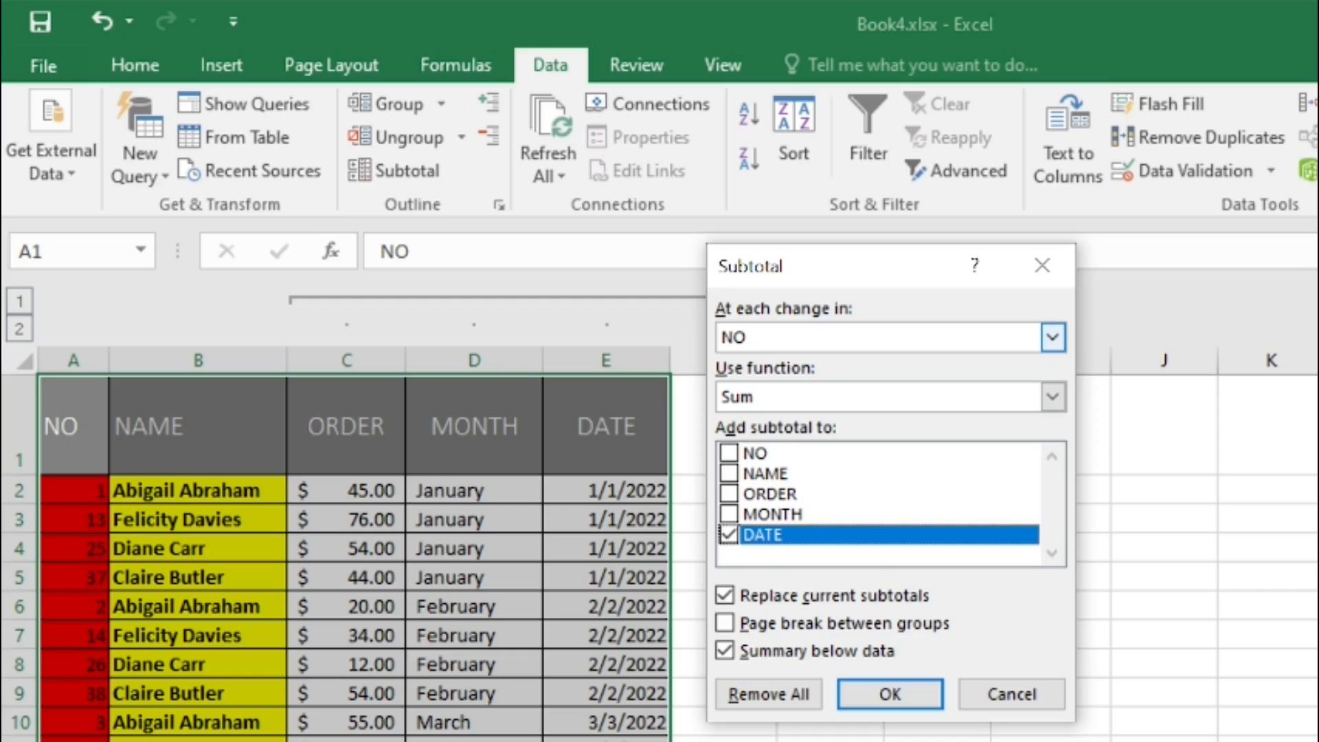
pyautogui.click(1052, 337)
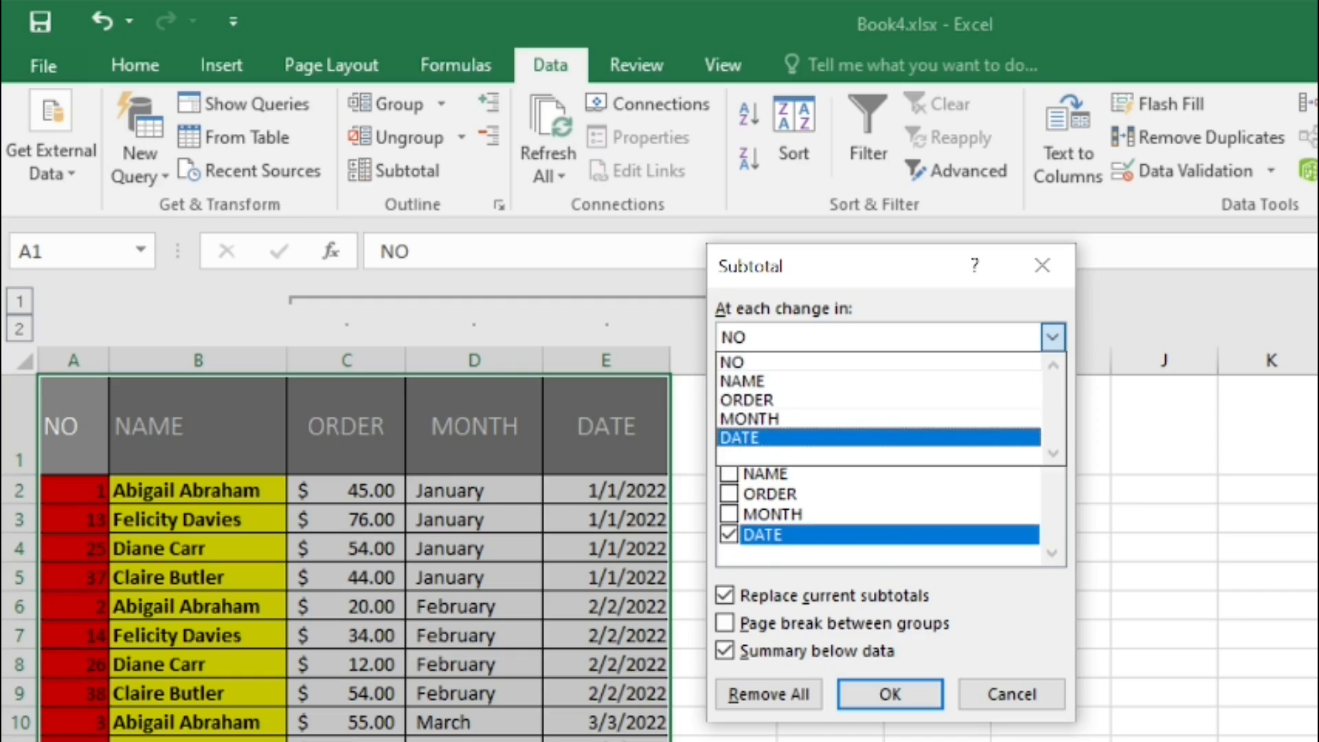
pyautogui.click(879, 437)
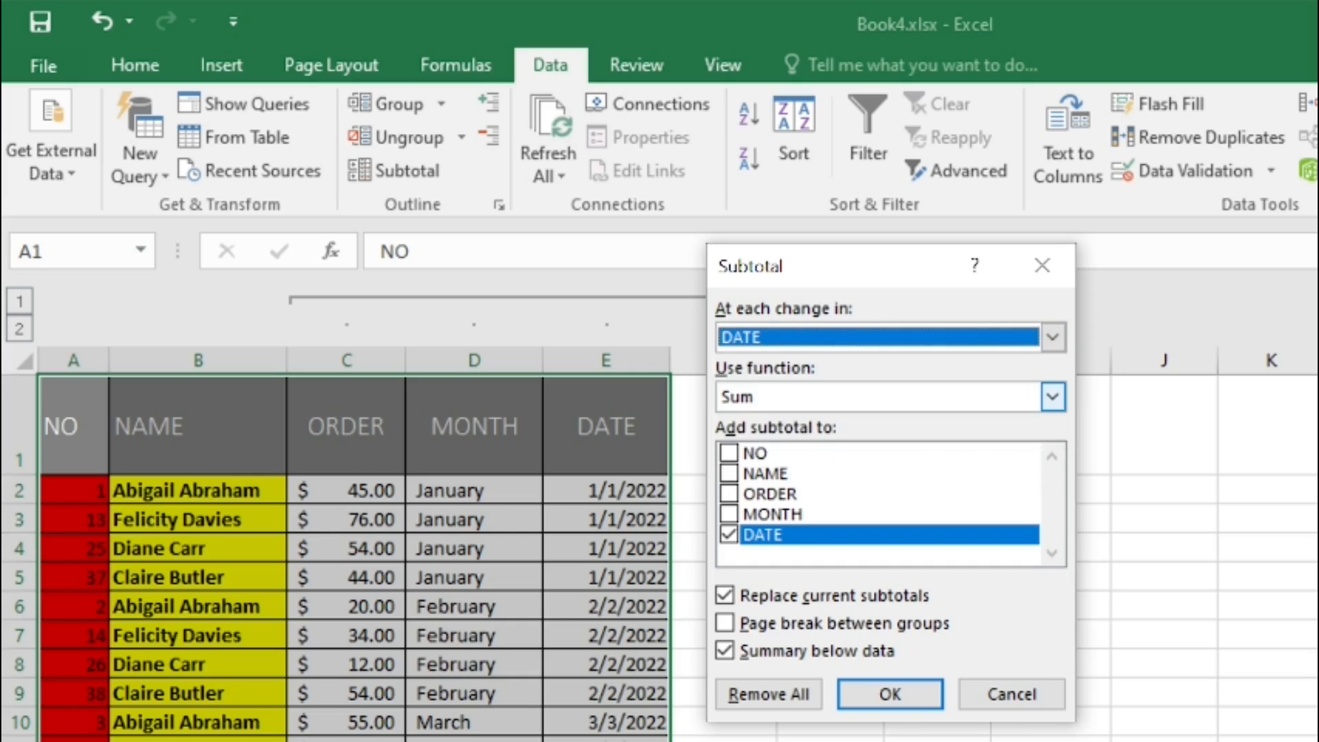
pyautogui.click(1053, 397)
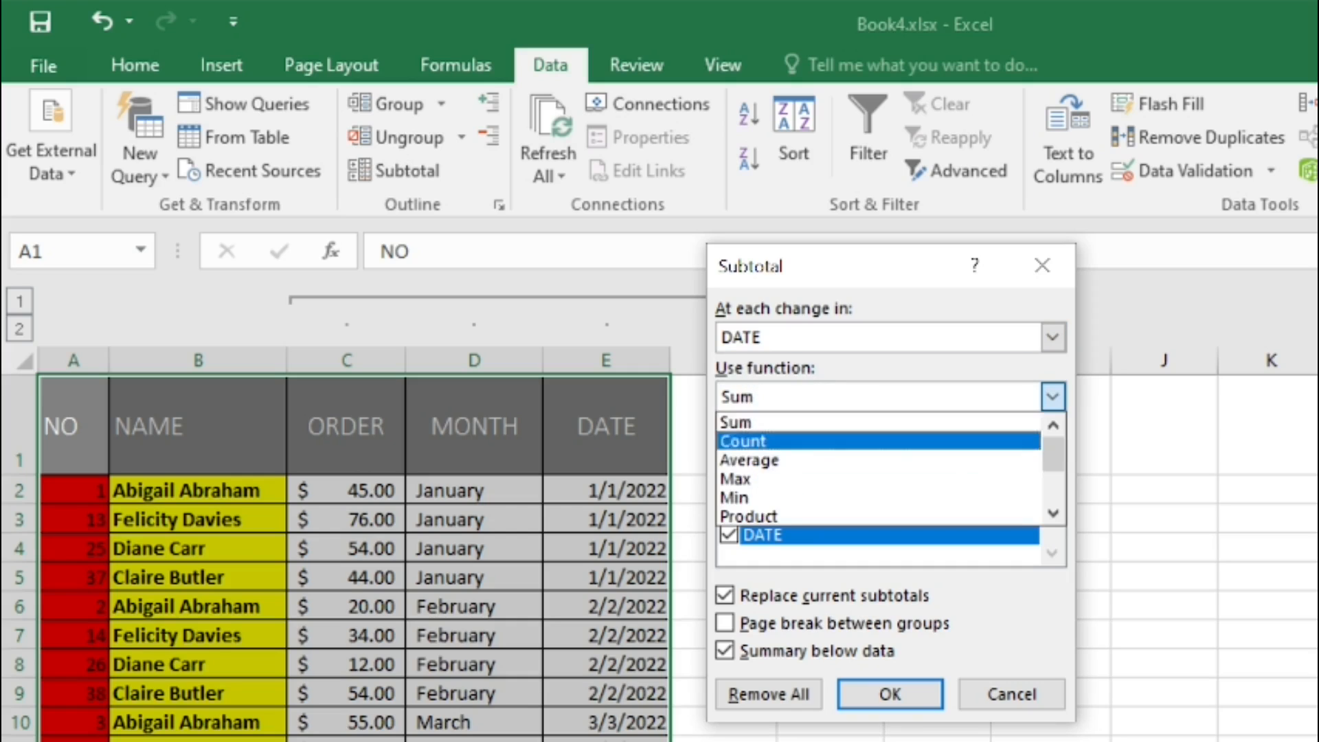
pyautogui.click(880, 421)
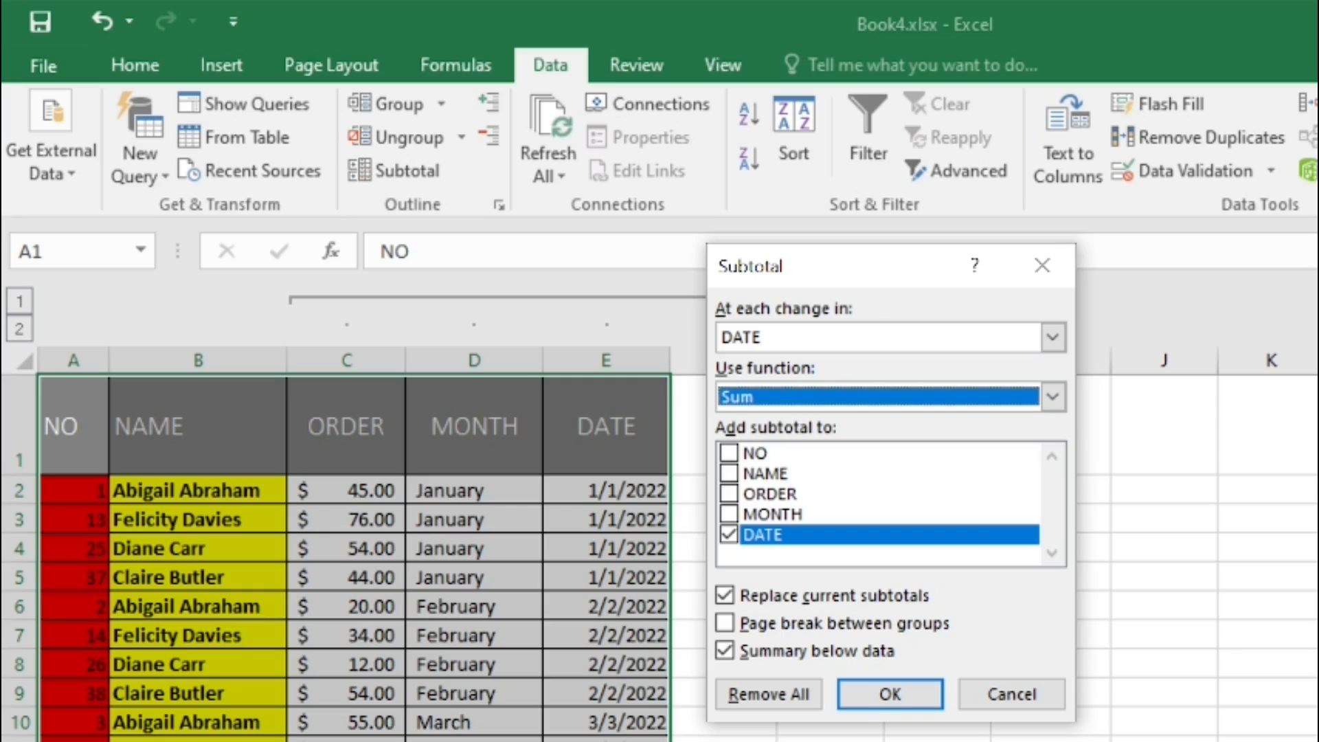
pyautogui.click(729, 534)
pyautogui.click(729, 494)
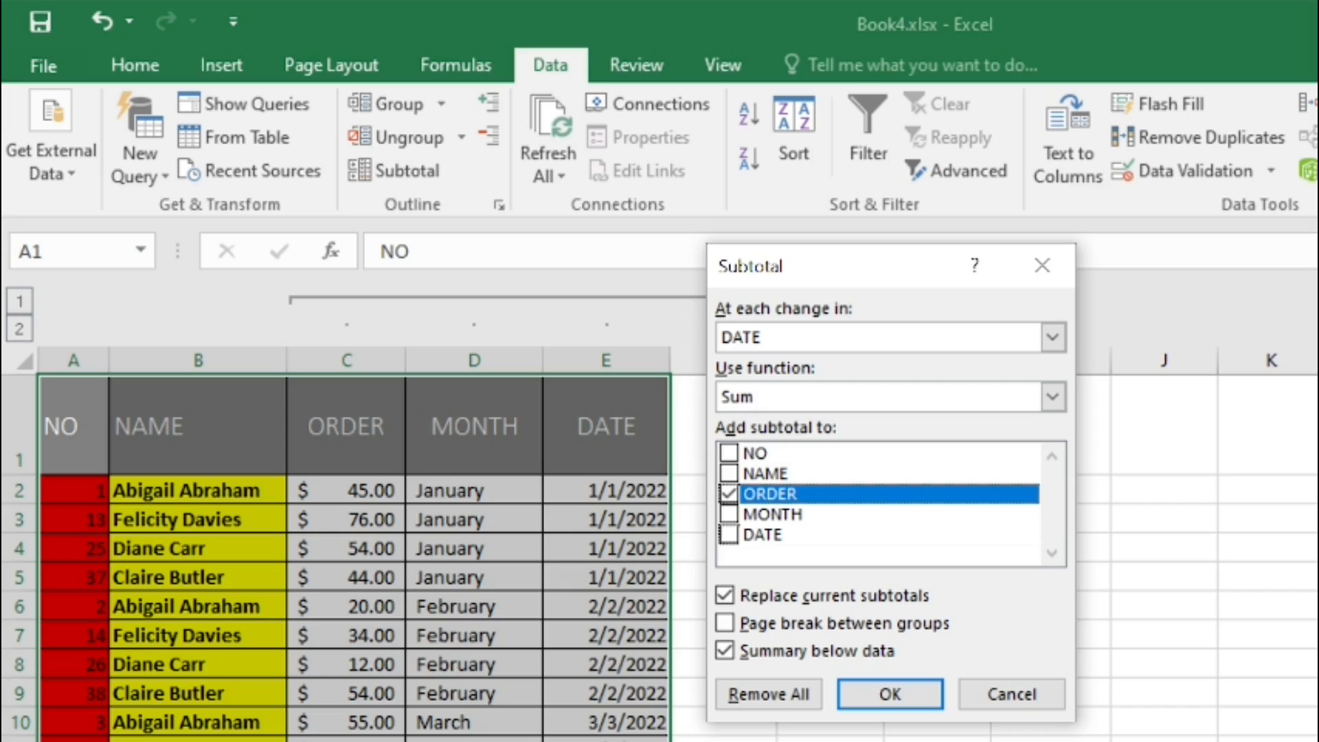
pyautogui.click(890, 694)
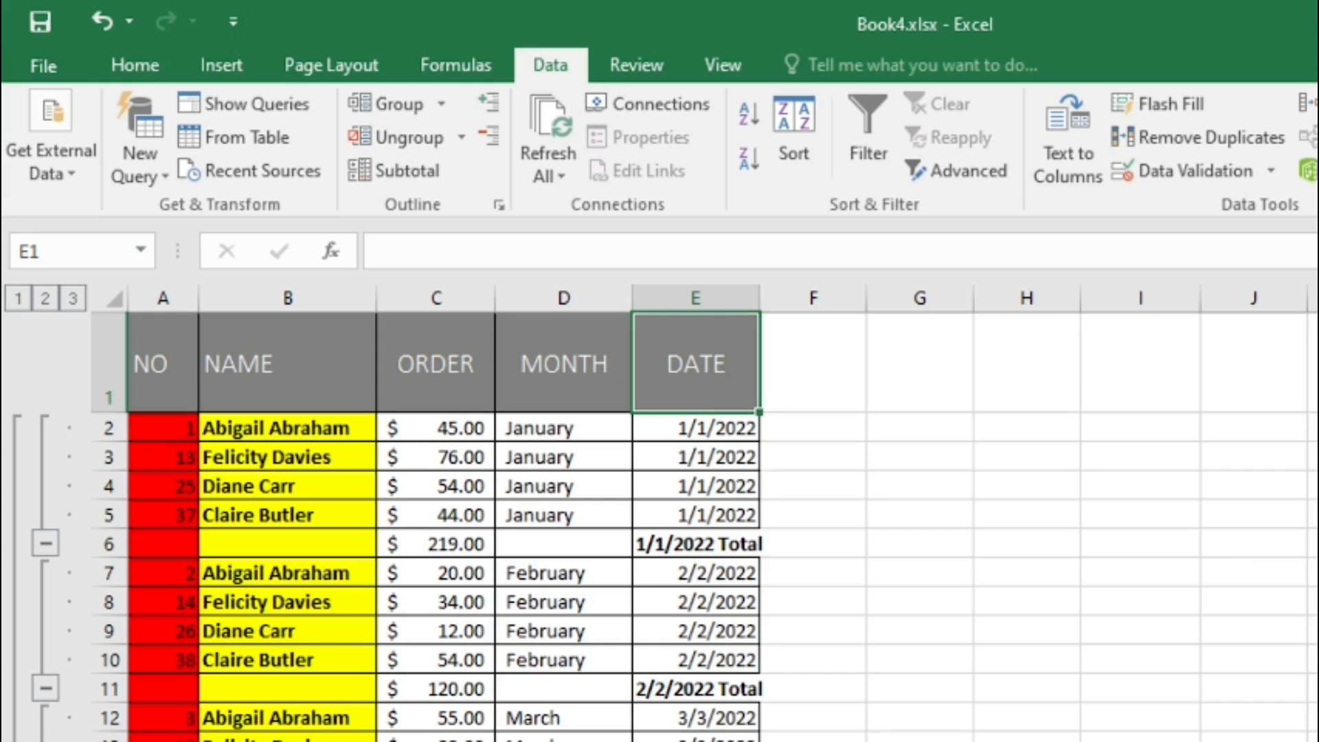
# Look through the subtotal rows for each date and the grand total of the ORDER column
pyautogui.scroll(-9, 687, 525)
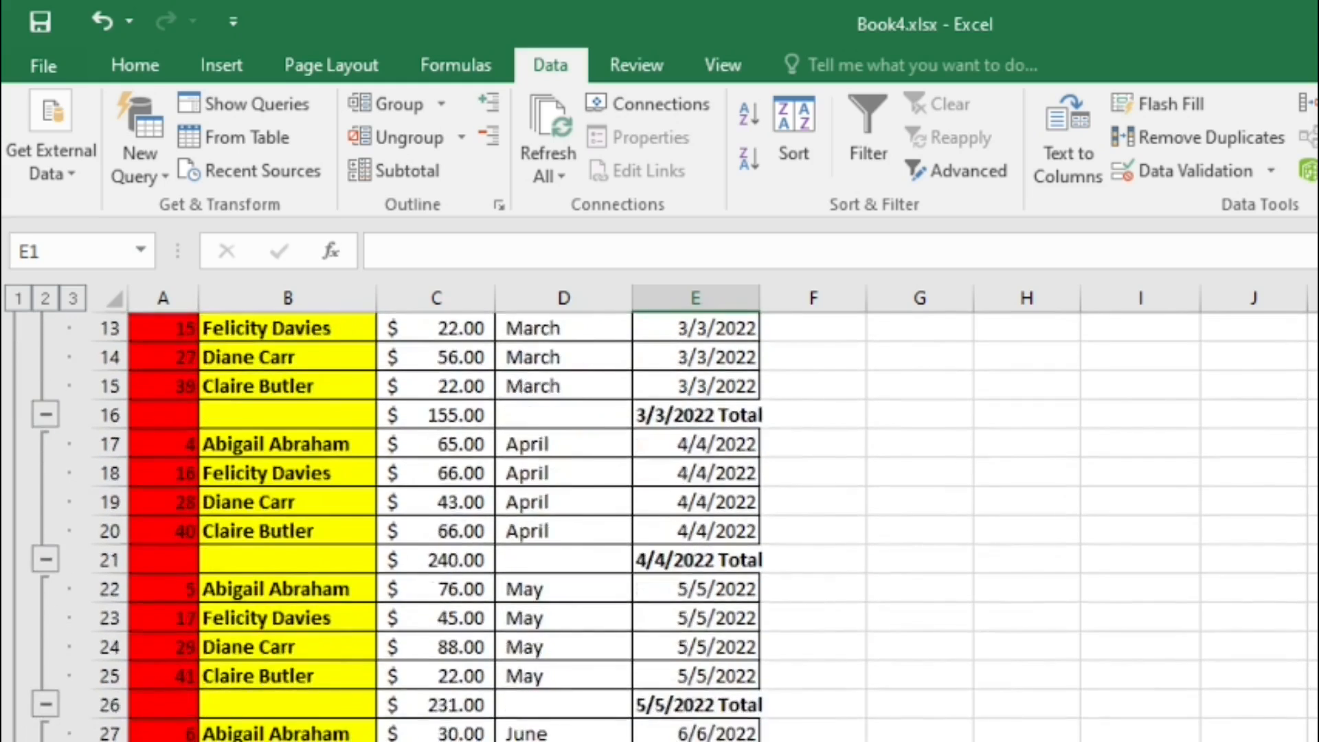
pyautogui.scroll(-10, 687, 526)
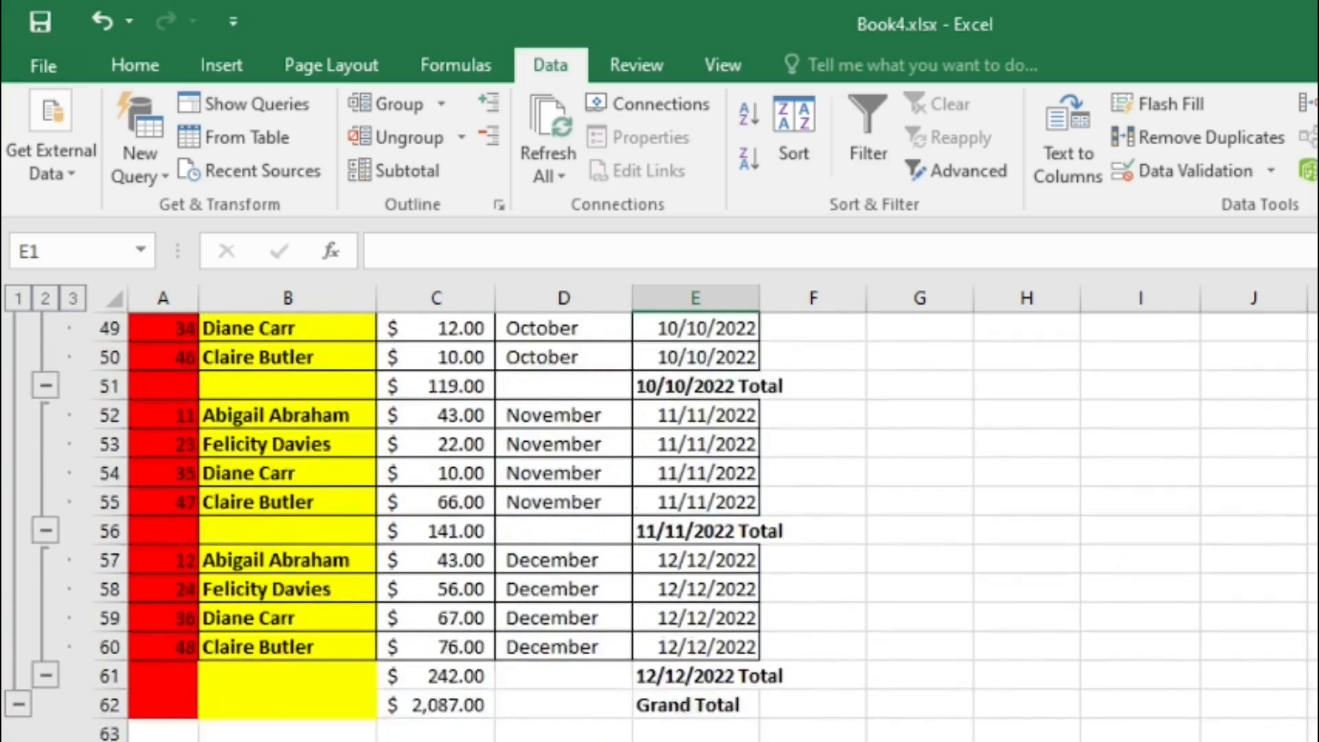
pyautogui.scroll(4, 687, 526)
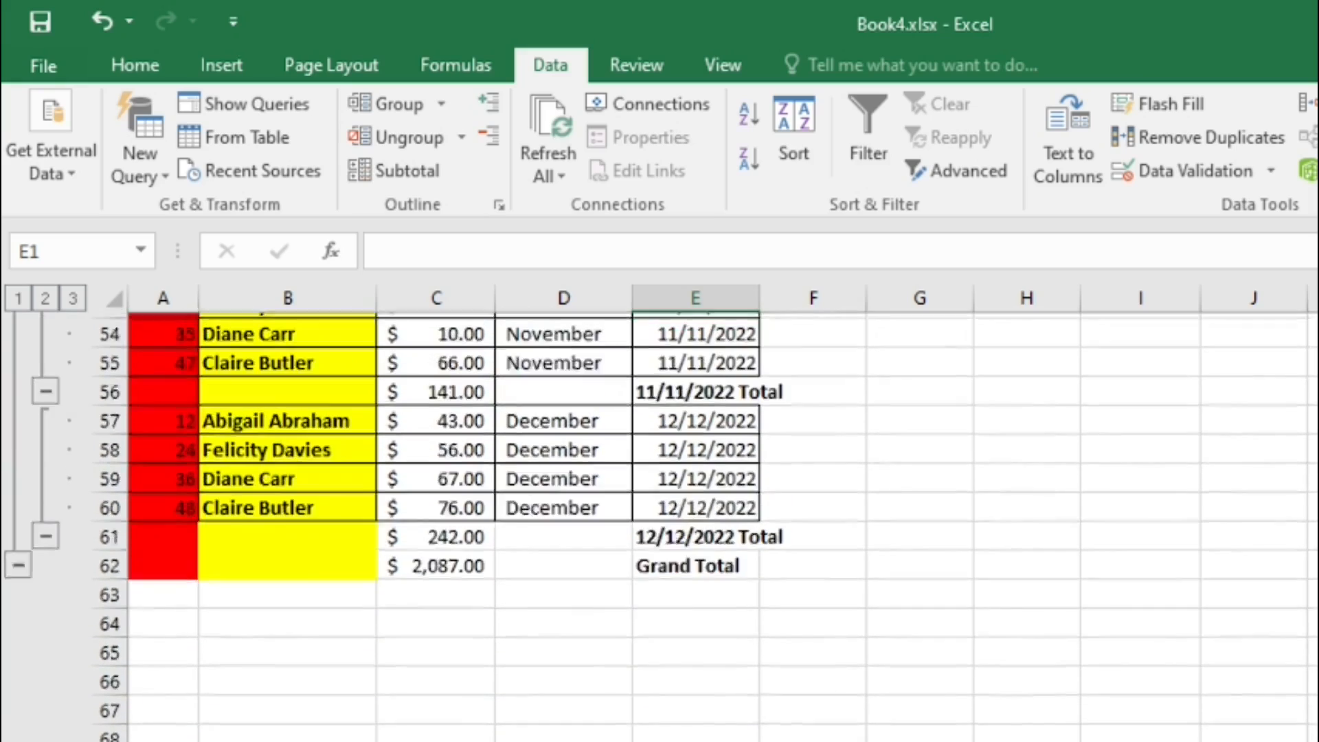
pyautogui.scroll(11, 687, 526)
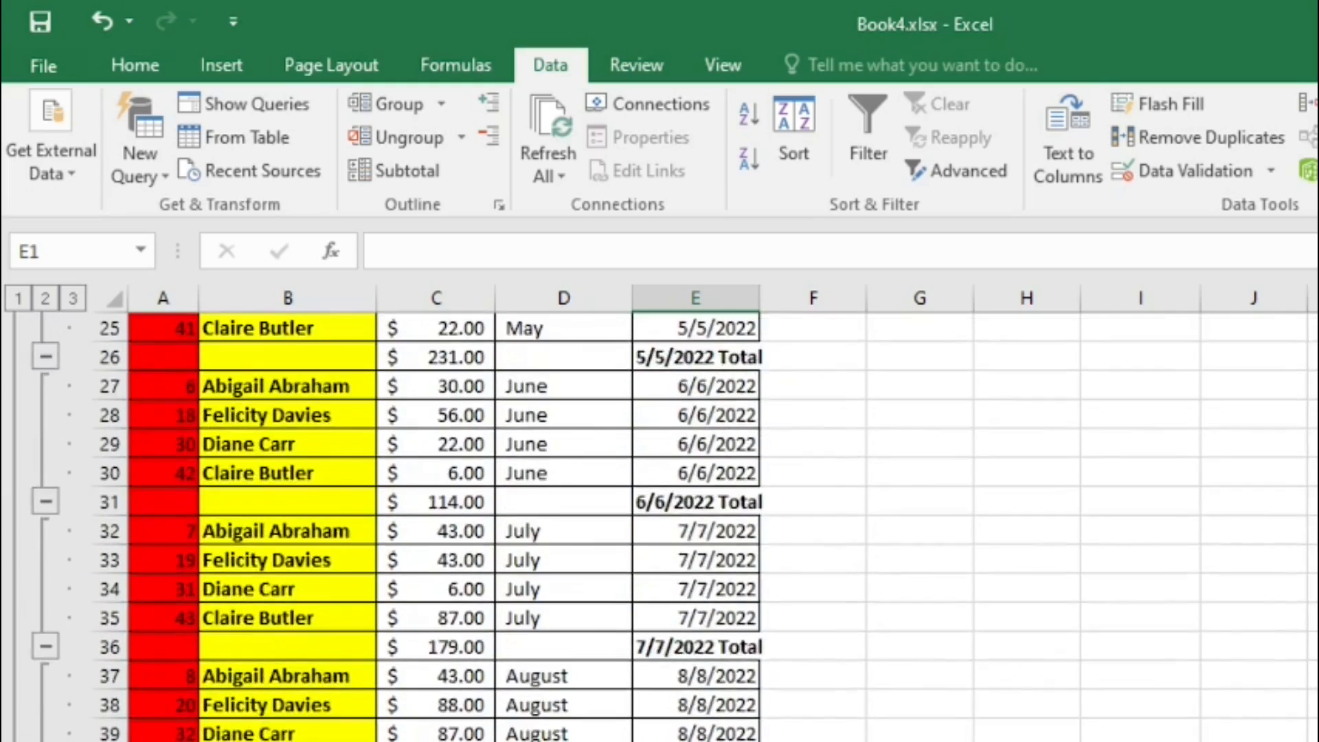
pyautogui.scroll(4, 687, 525)
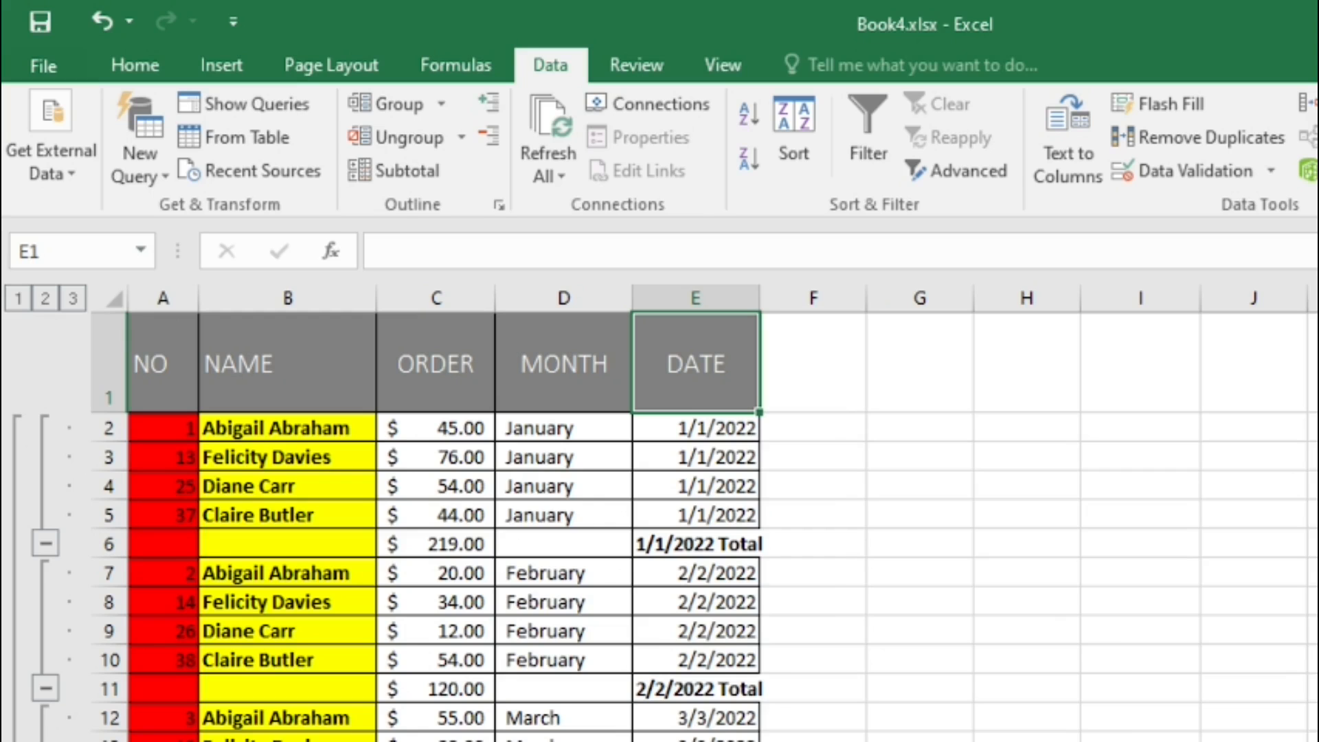
pyautogui.scroll(-2, 688, 526)
pyautogui.scroll(2, 687, 525)
pyautogui.click(436, 362)
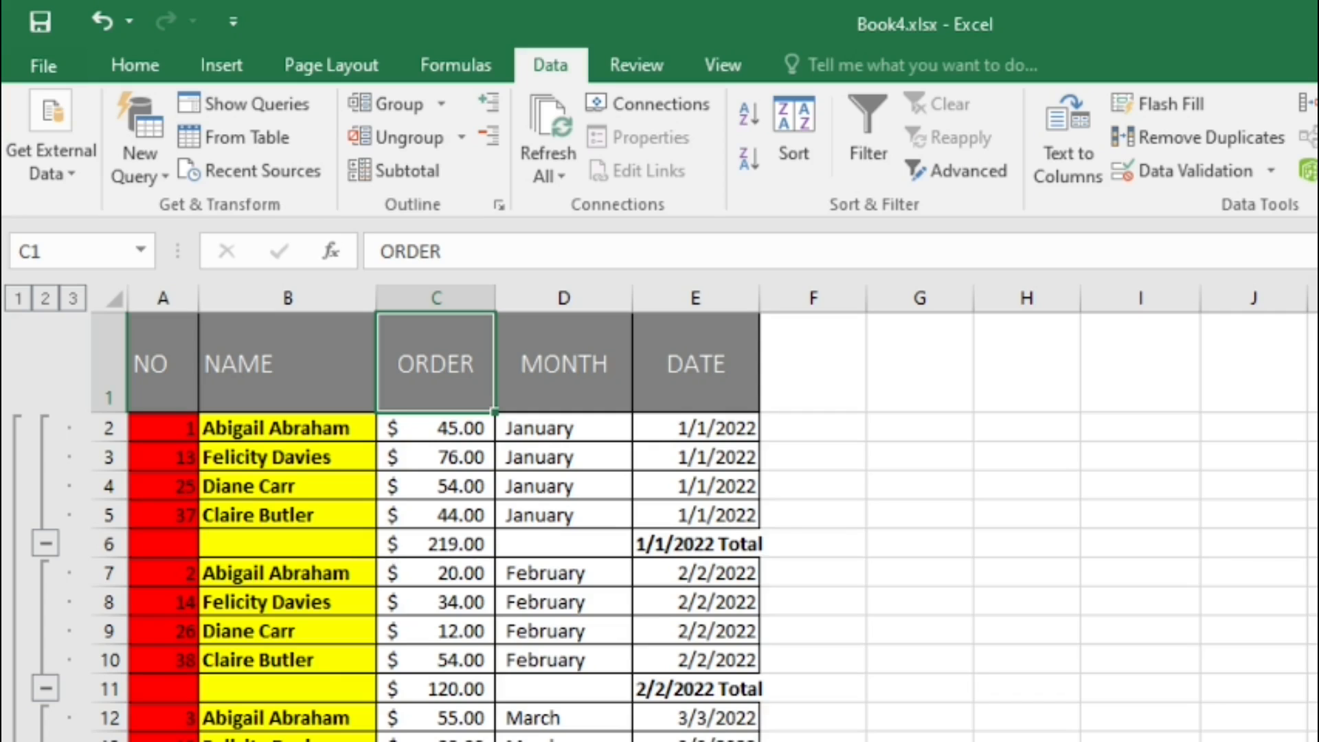
# Collapse the outline to level 1 with only the grand total, and expand it to level 2 with the date subtotals
pyautogui.click(18, 297)
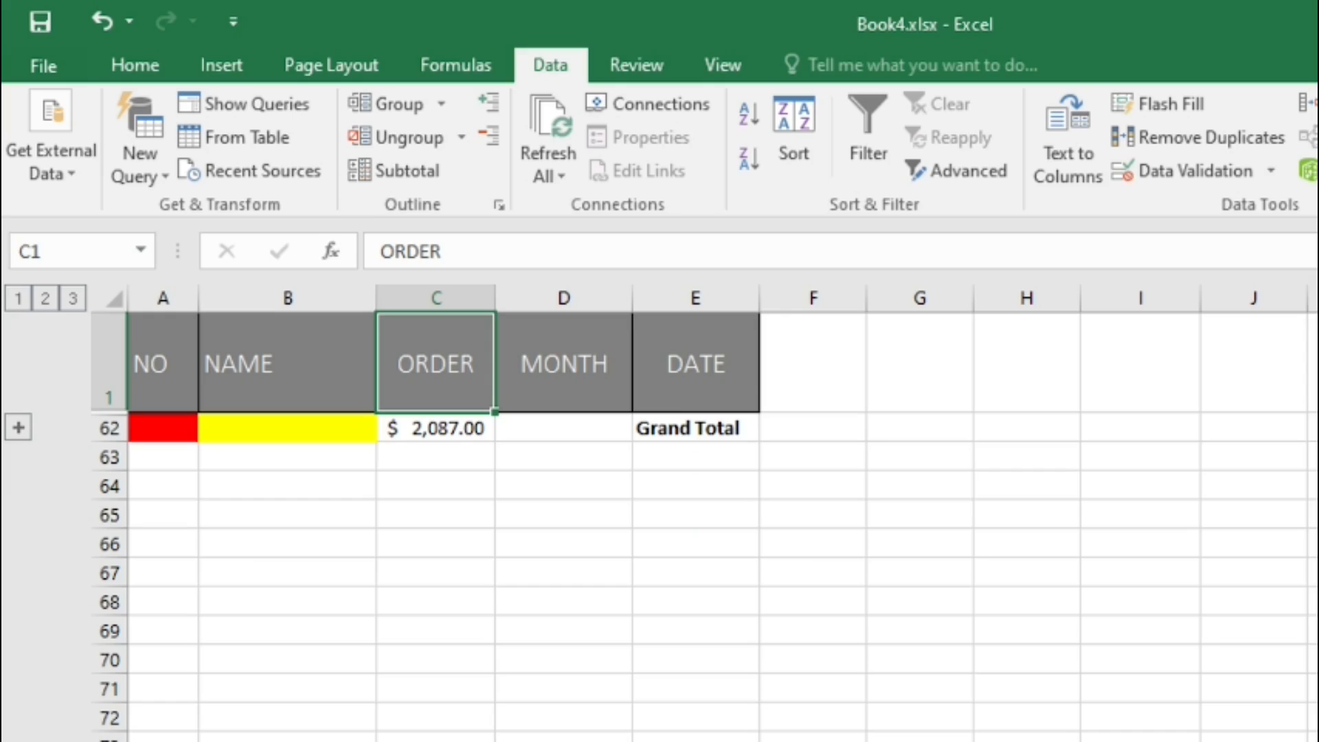
pyautogui.click(45, 298)
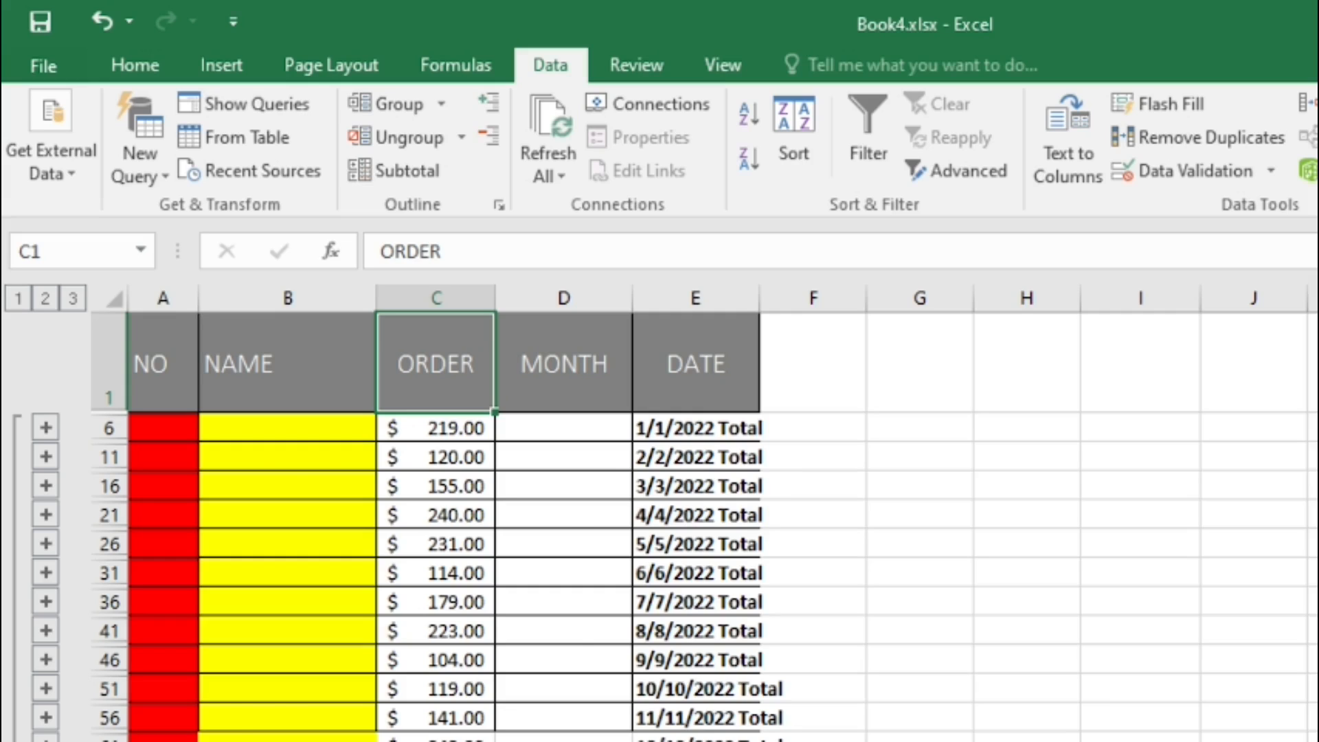
# Expand the outline to level 3 and collapse the date groups from 1/1/2022 to 5/5/2022, leaving 3/3/2022 expanded
pyautogui.click(73, 298)
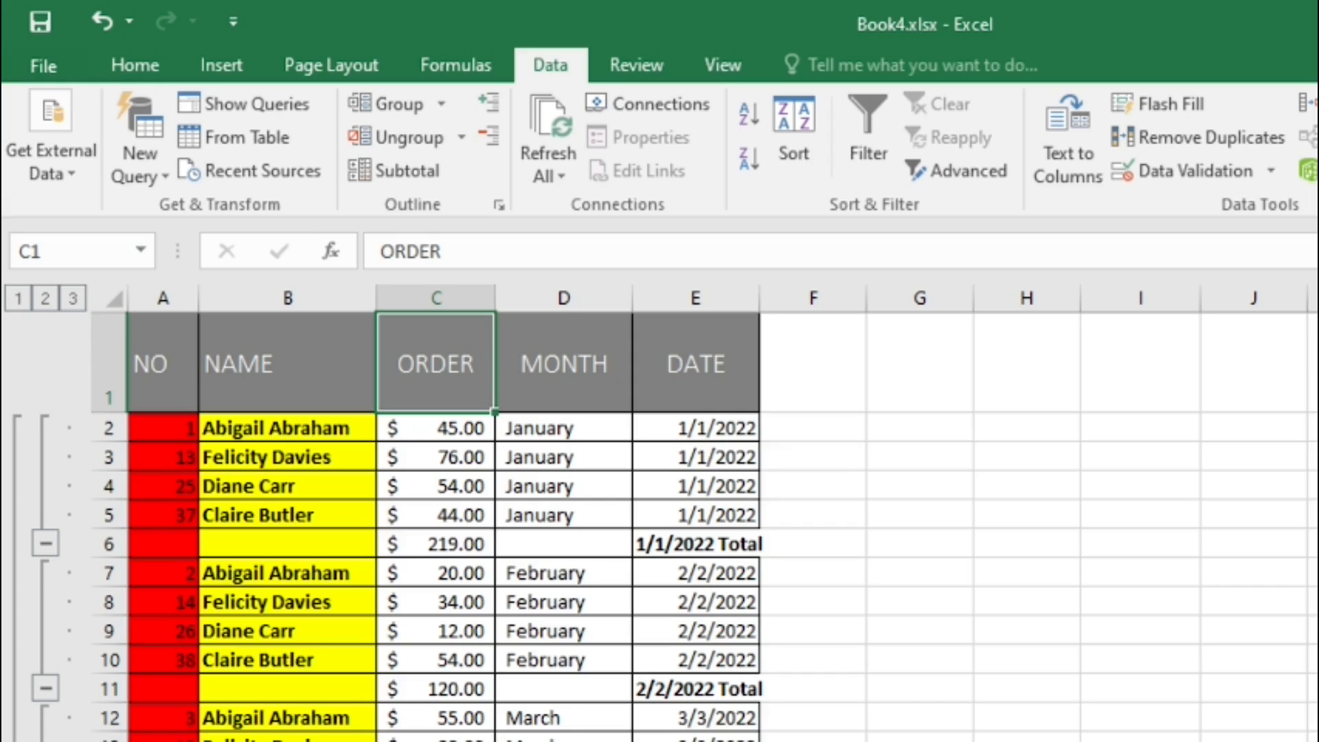
pyautogui.click(46, 543)
pyautogui.click(46, 572)
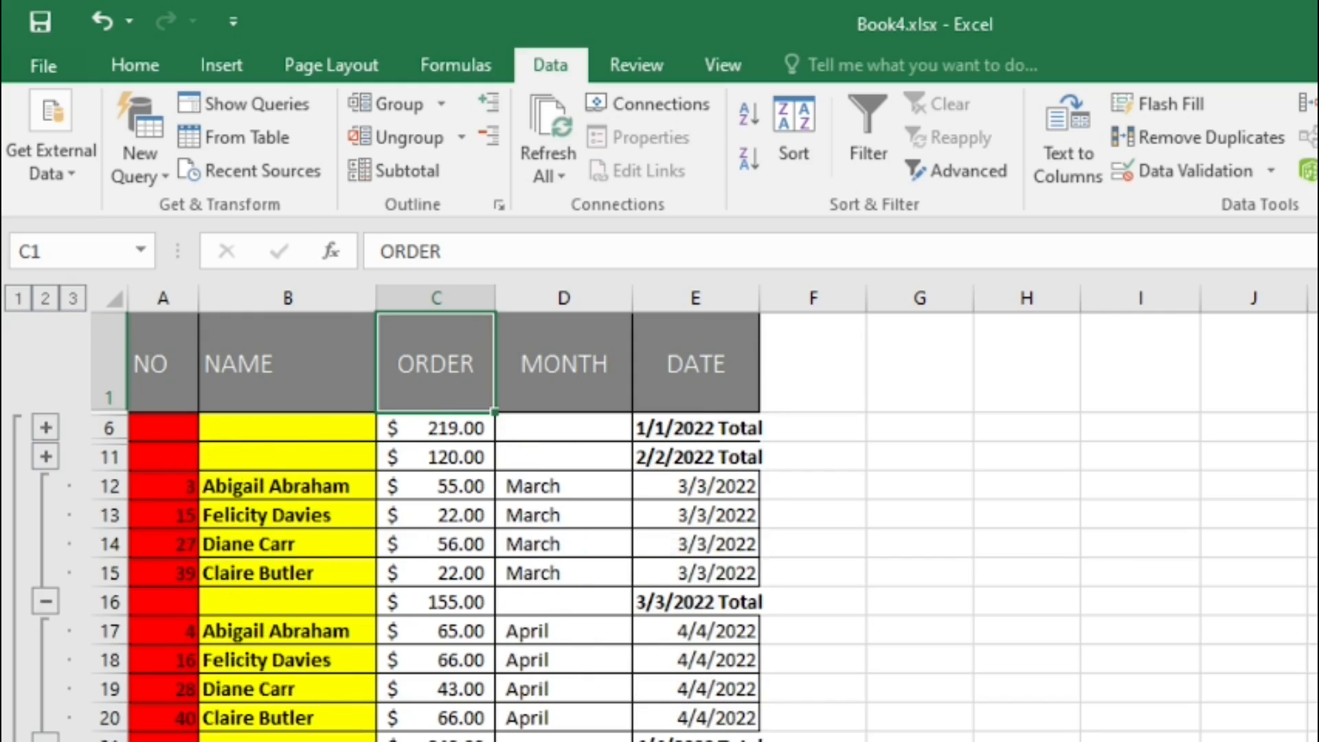
pyautogui.click(45, 602)
pyautogui.click(46, 630)
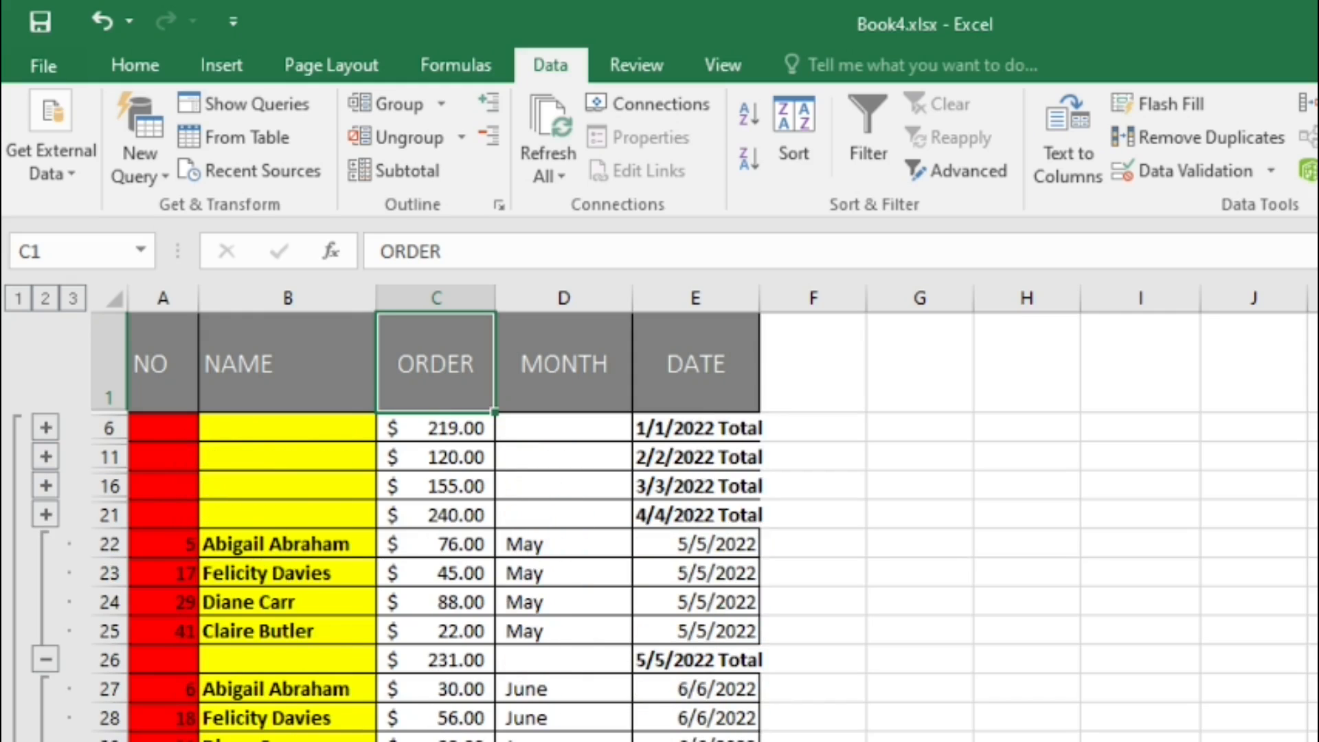
pyautogui.click(46, 660)
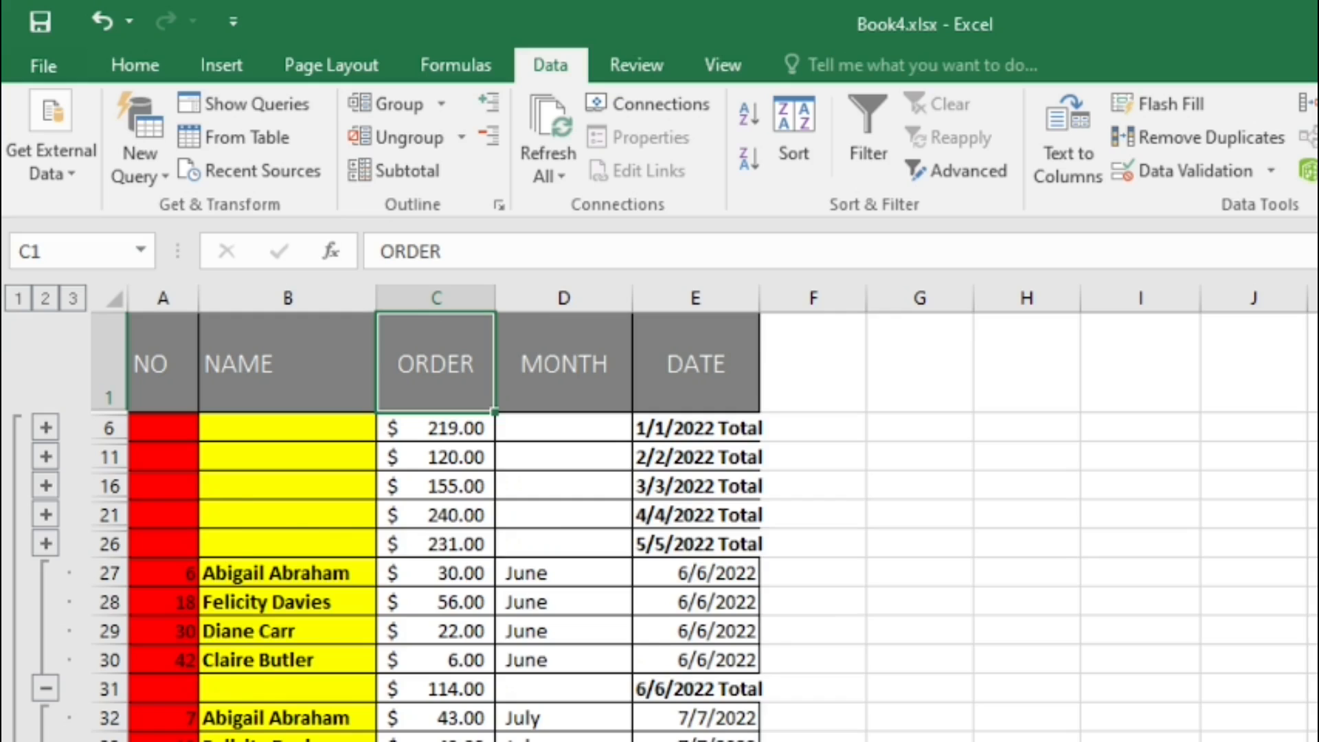
pyautogui.click(45, 486)
# Remove all subtotals from the order table
pyautogui.click(695, 363)
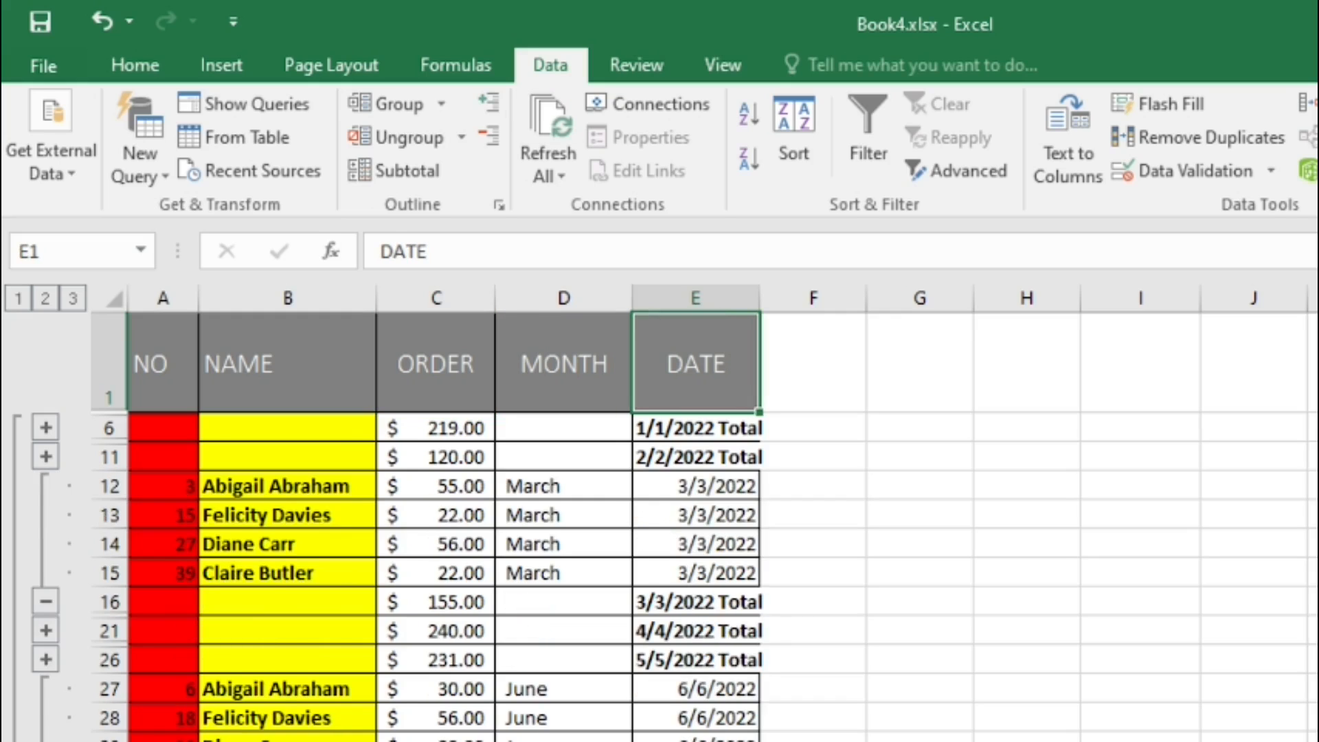
pyautogui.click(395, 171)
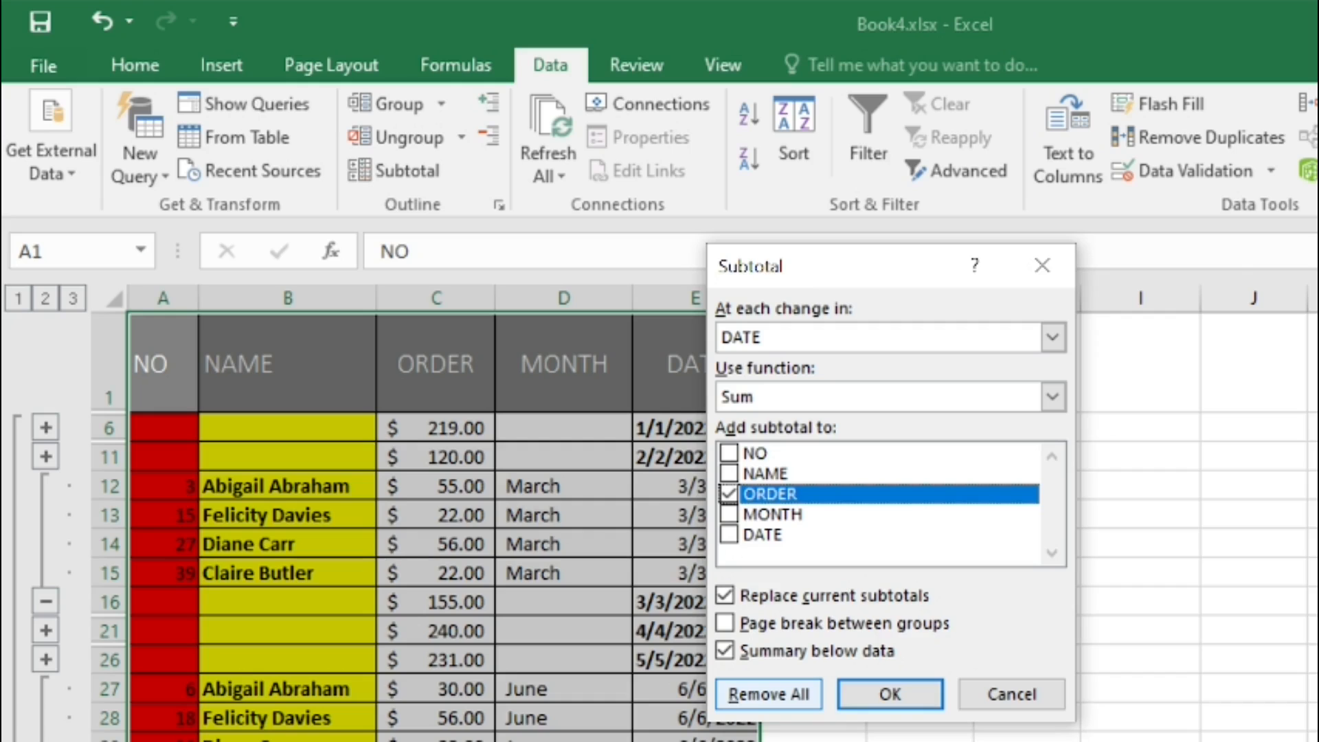
pyautogui.click(768, 694)
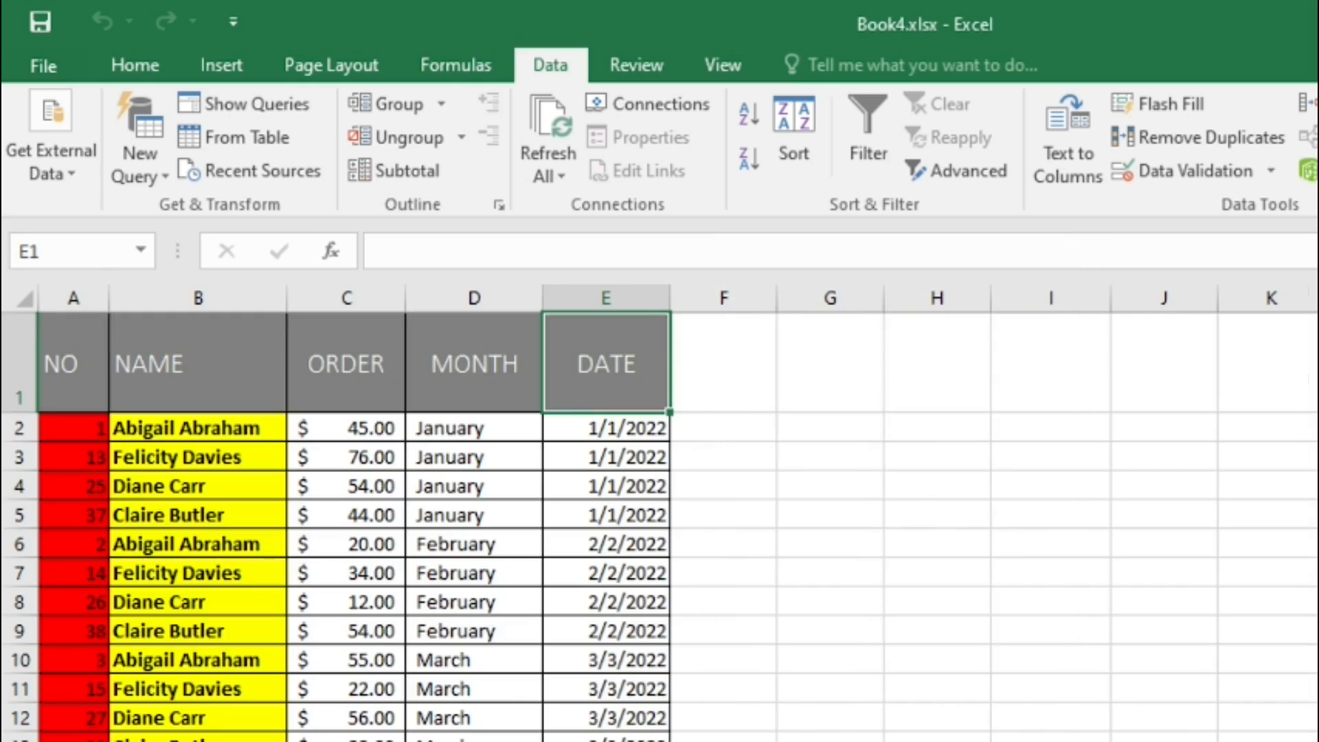
pyautogui.click(724, 428)
pyautogui.click(830, 428)
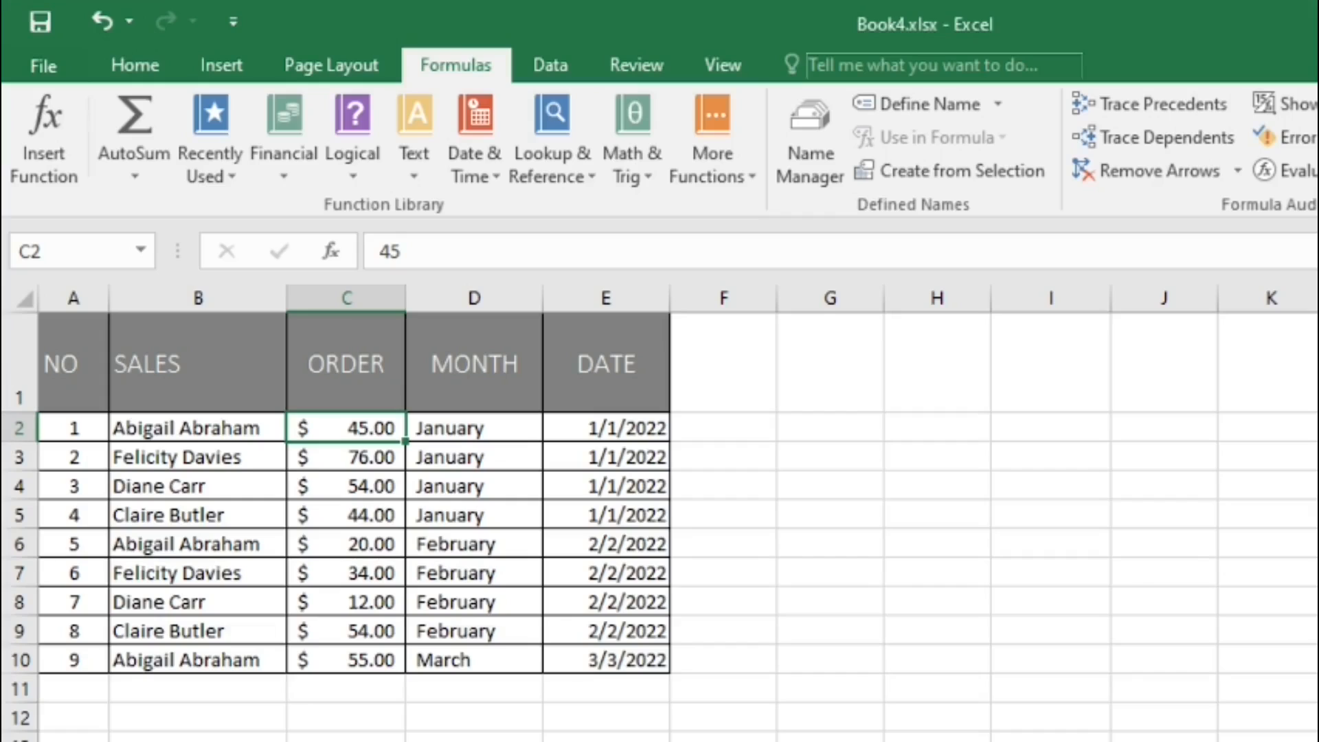
# Look over the SALES entries in B2:B10 and the ORDER amounts in C2:C10 together with their headers
pyautogui.click(724, 428)
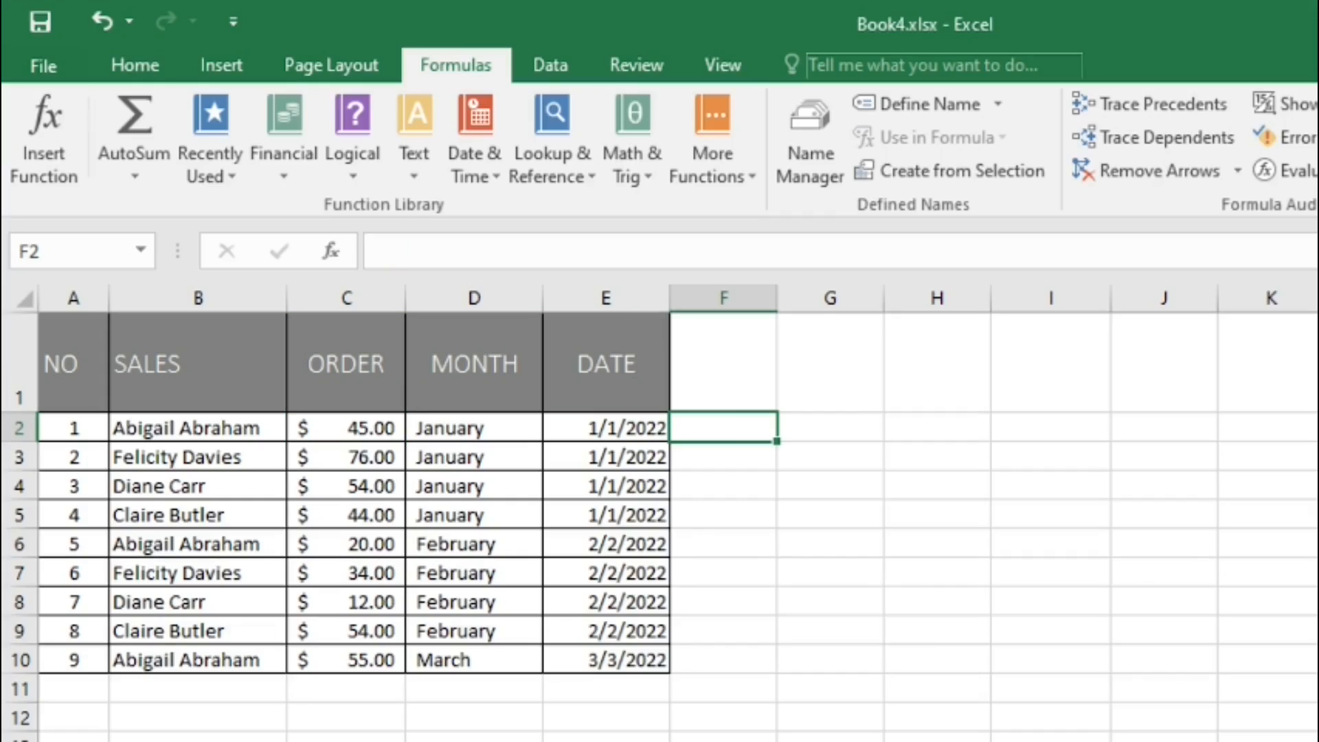
pyautogui.click(197, 428)
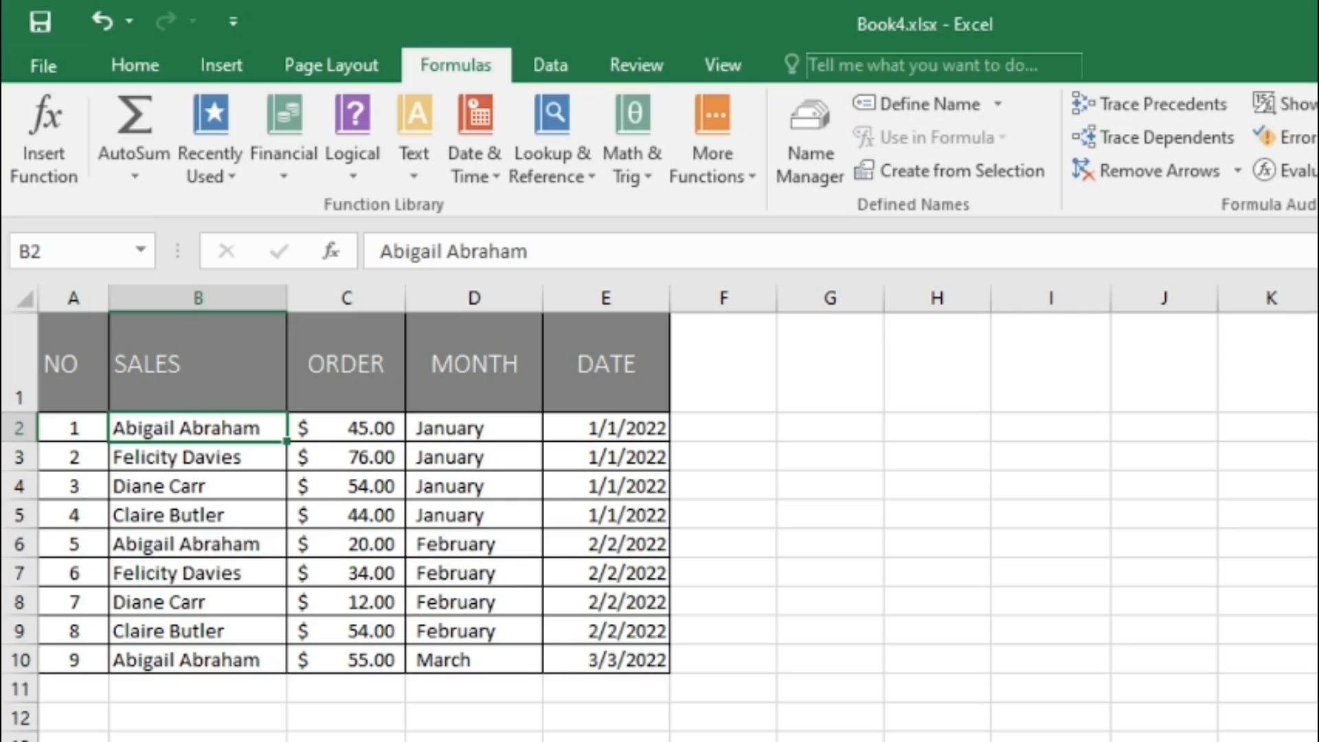
pyautogui.hotkey('ctrl', 'shift', 'Down')
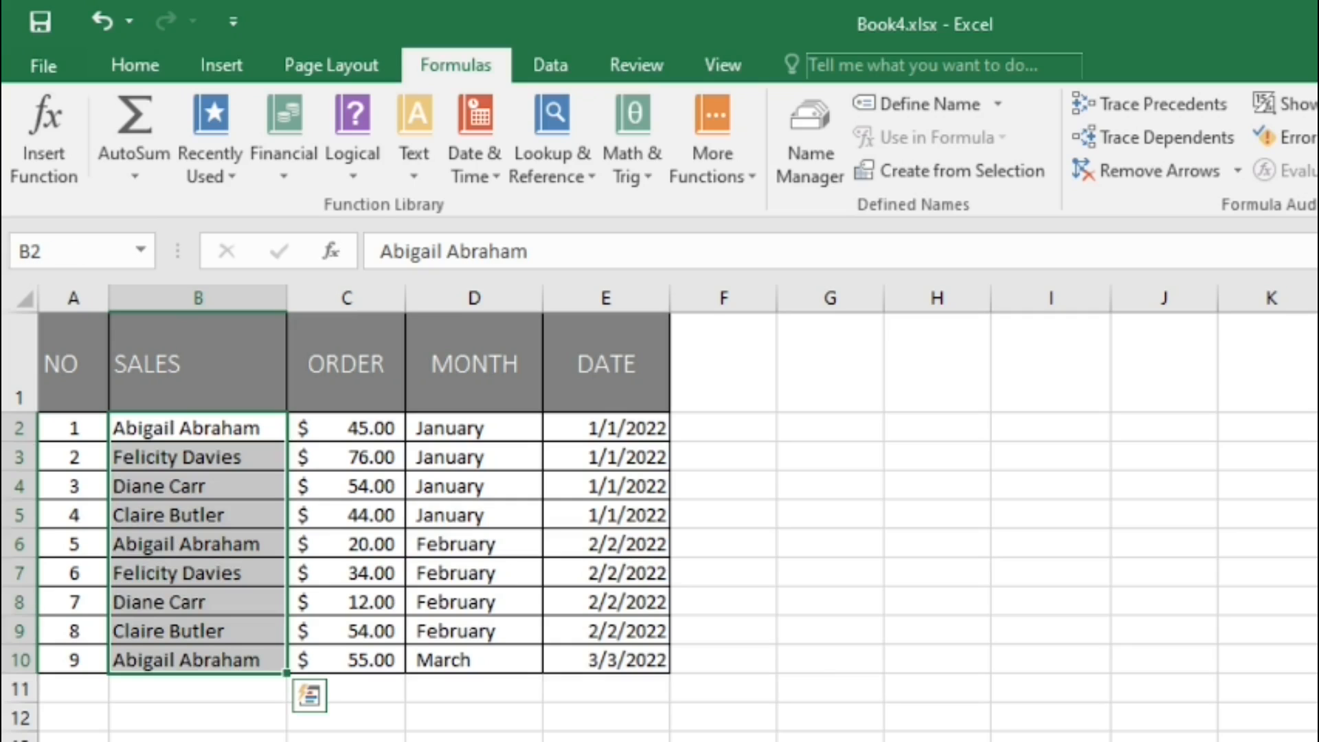
pyautogui.click(346, 428)
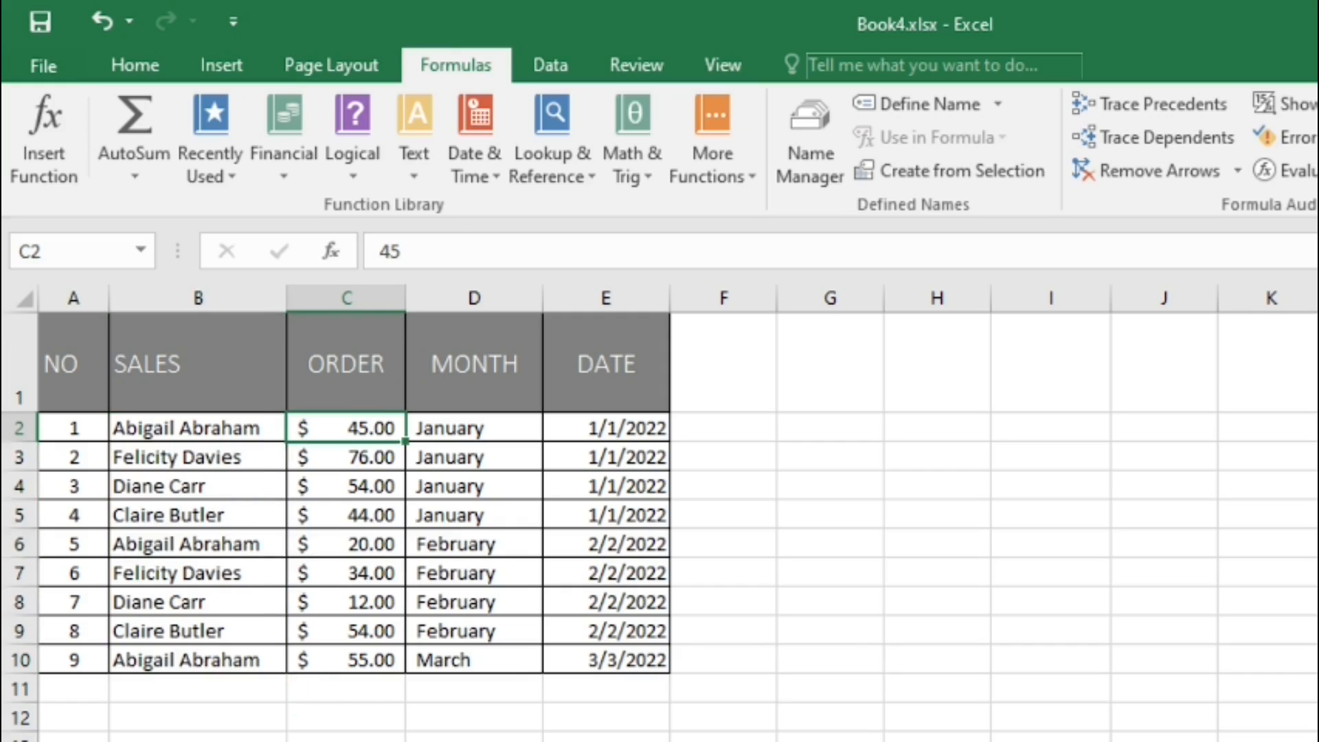
pyautogui.hotkey('ctrl', 'shift', 'Down')
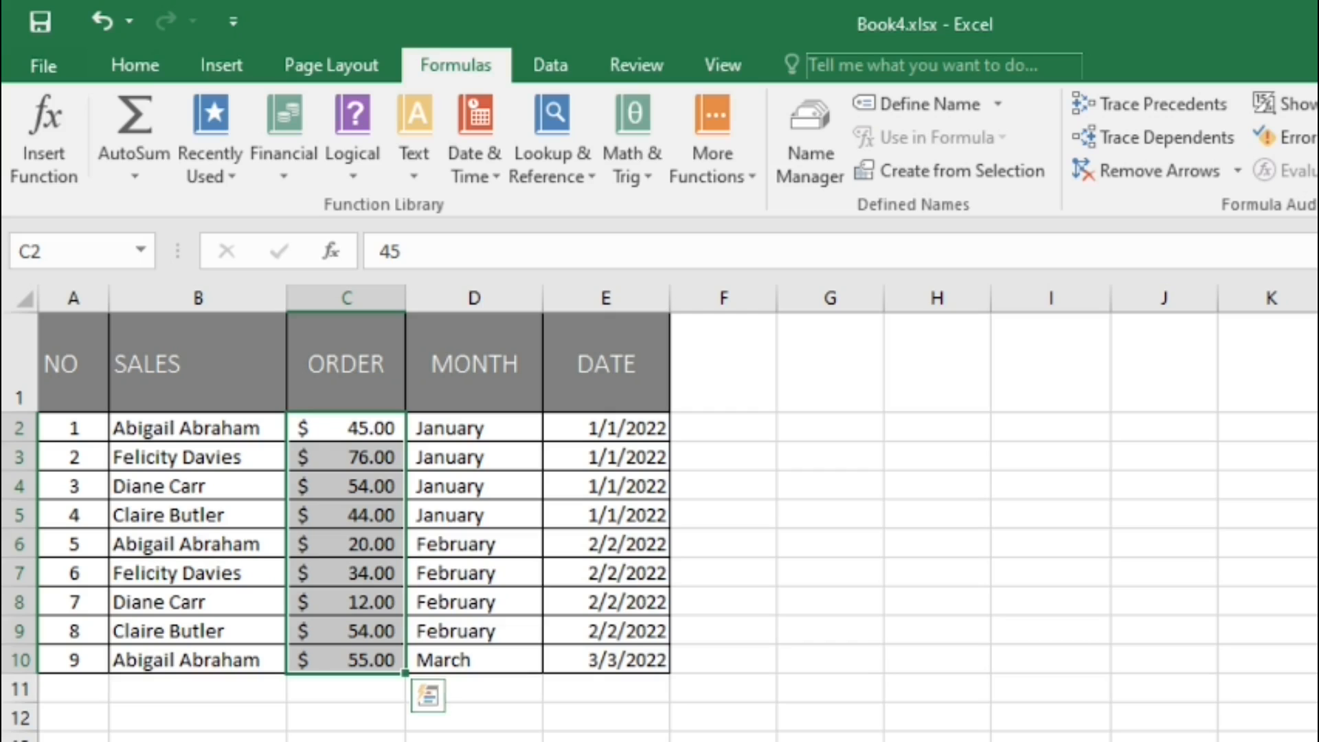
pyautogui.click(198, 363)
pyautogui.click(345, 364)
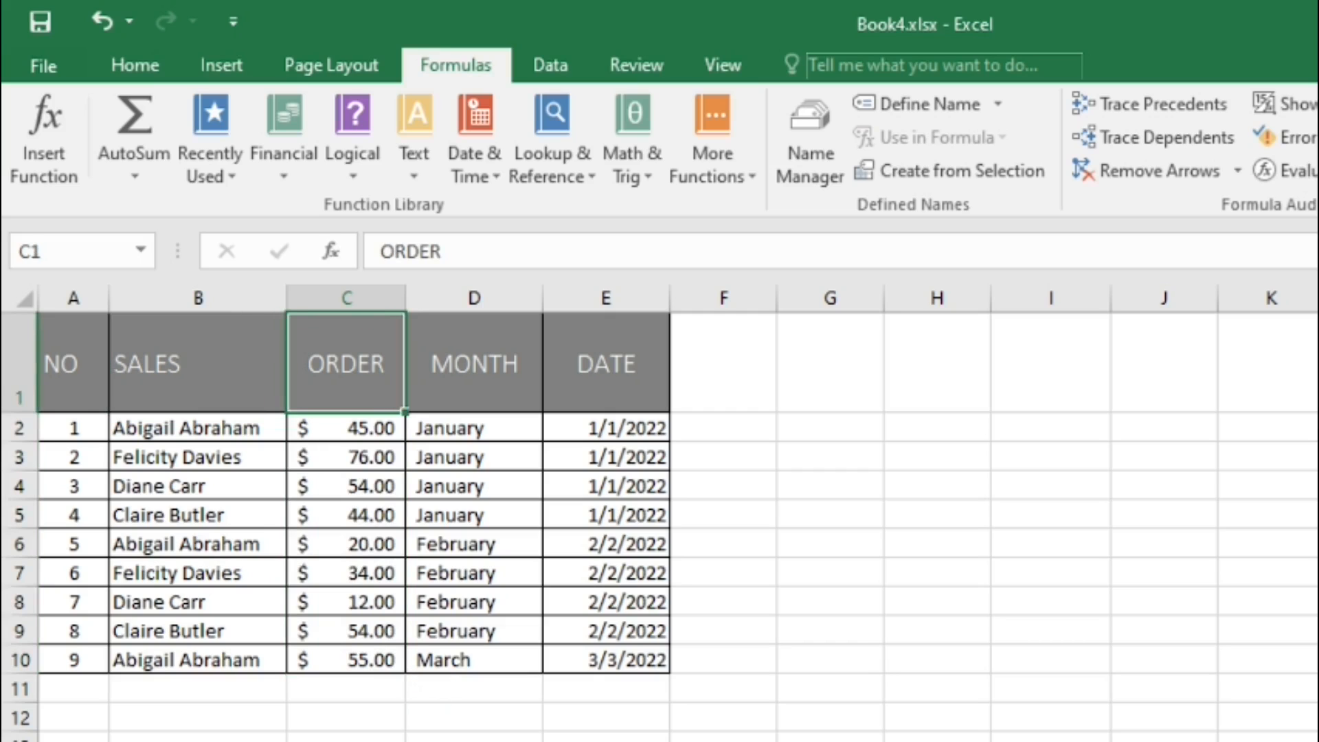
# Define the name SALES with Workbook scope for the range B2:B10
pyautogui.click(198, 428)
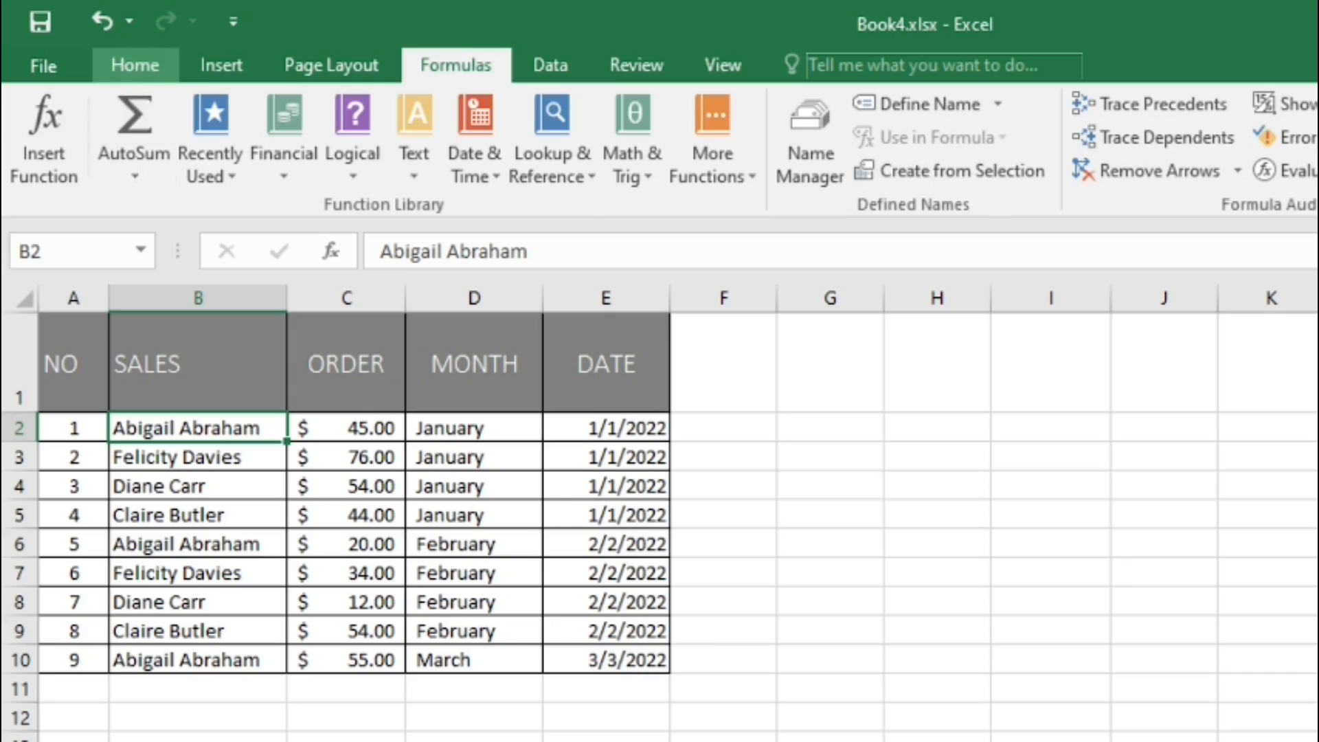
pyautogui.click(135, 64)
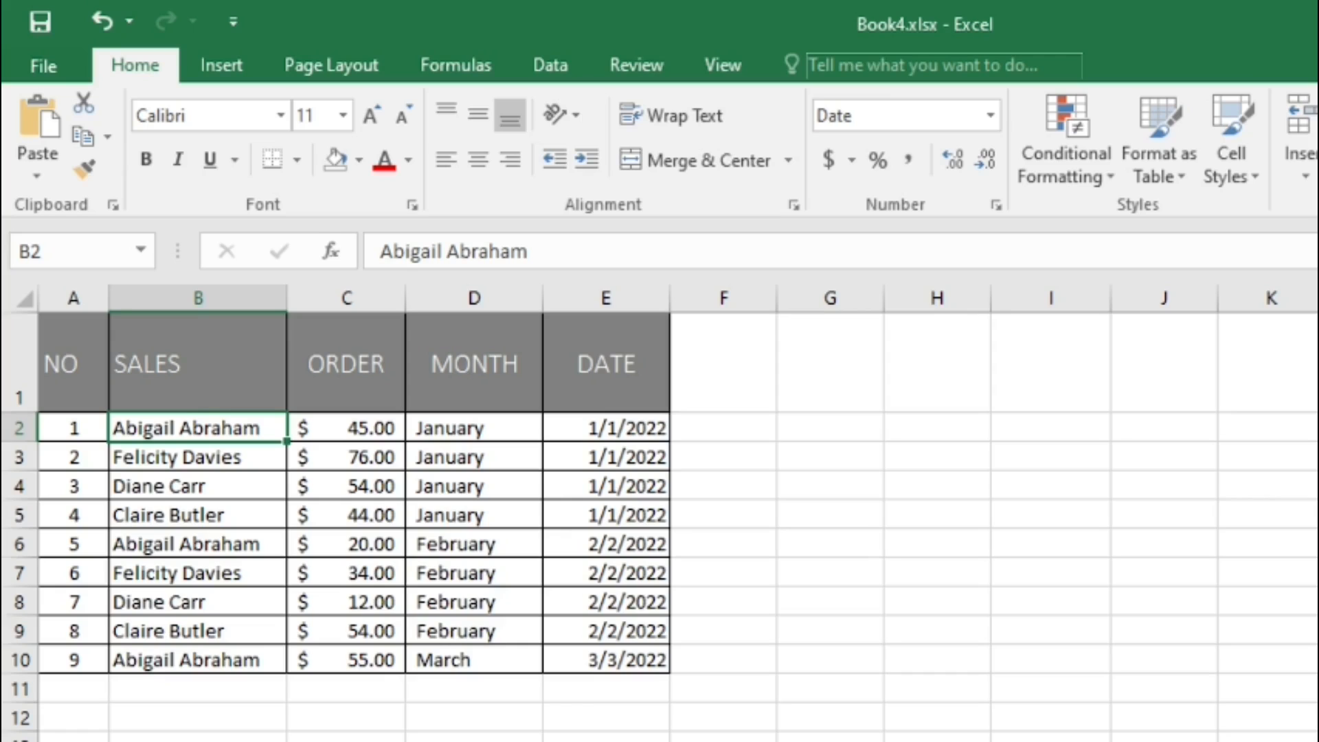
pyautogui.moveTo(186, 428); pyautogui.dragTo(186, 660)
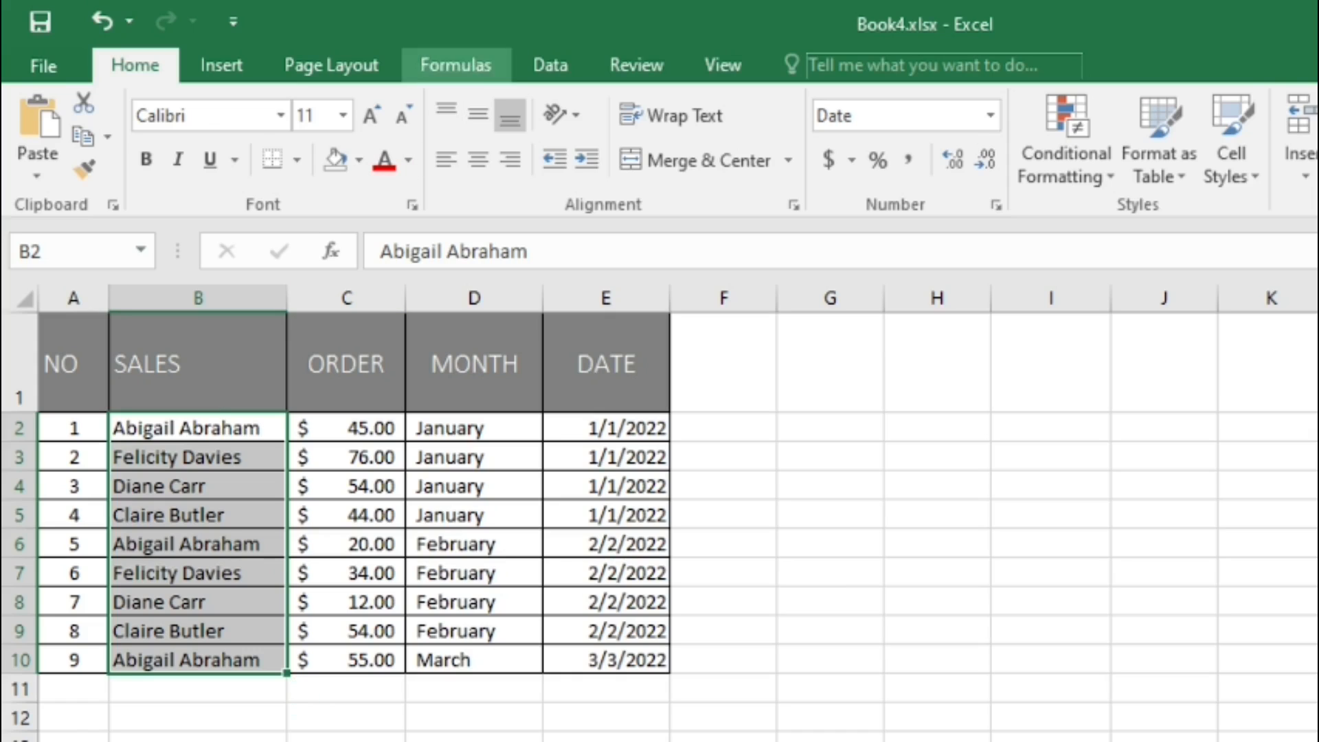
pyautogui.click(455, 65)
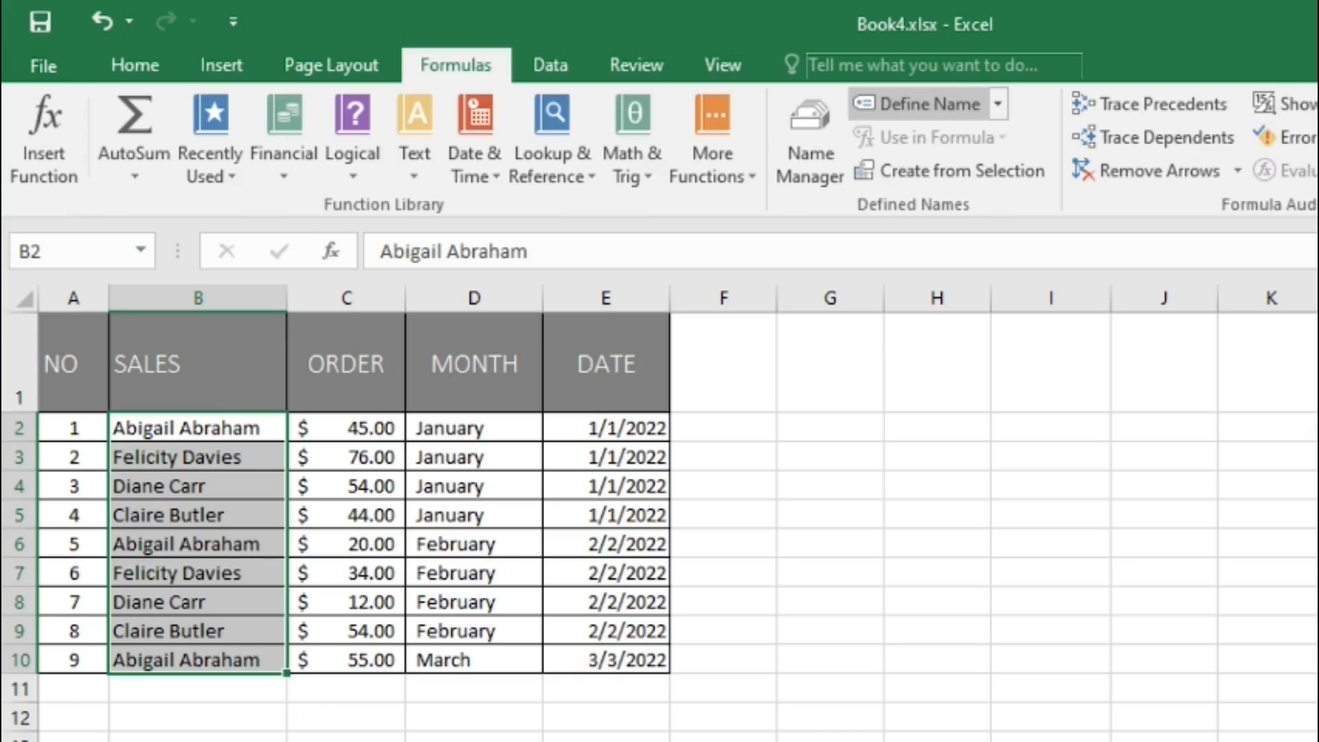
pyautogui.click(920, 104)
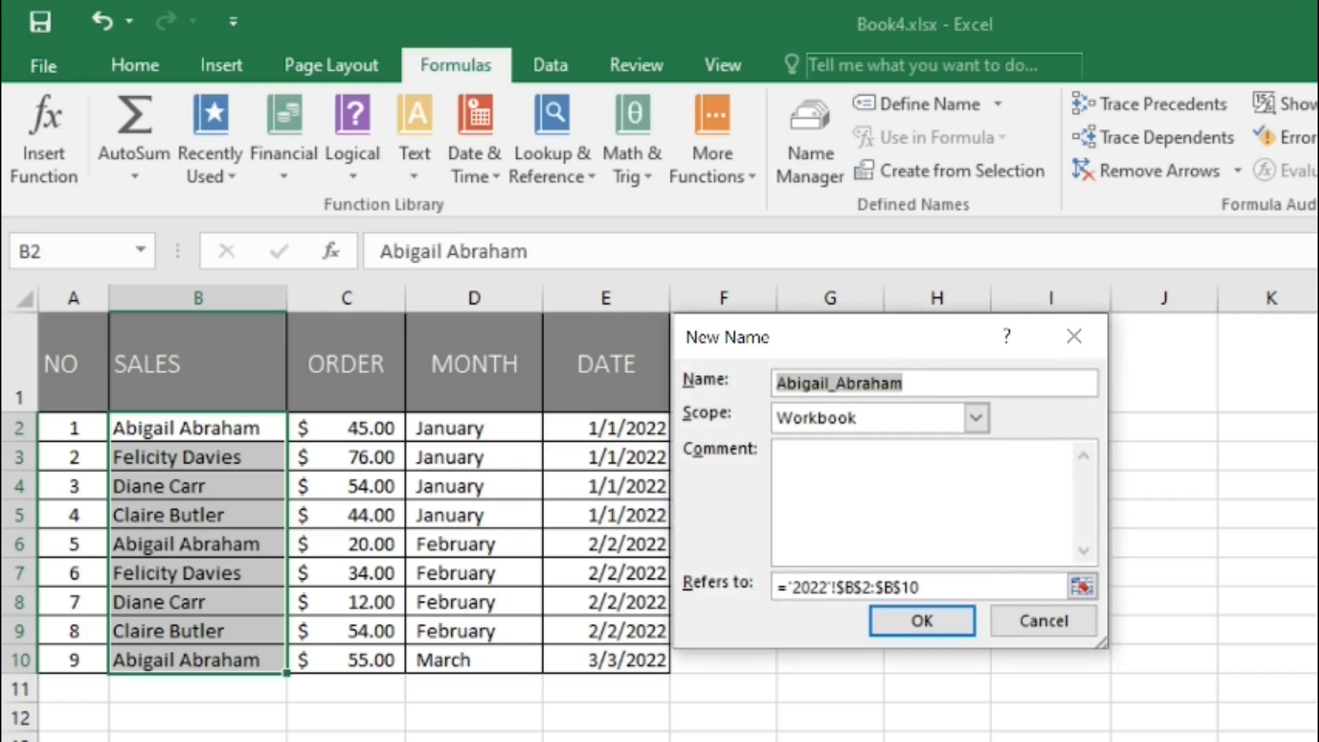
pyautogui.write('SALES')
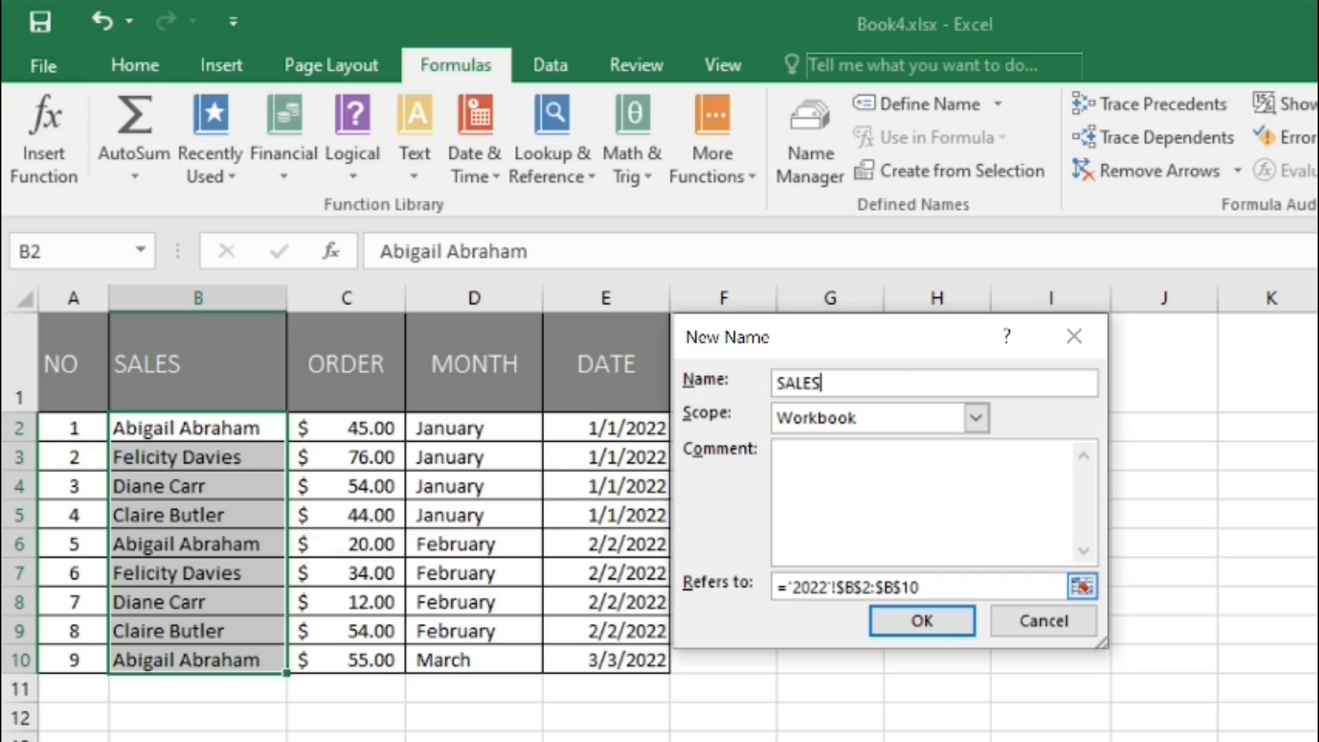
pyautogui.click(976, 418)
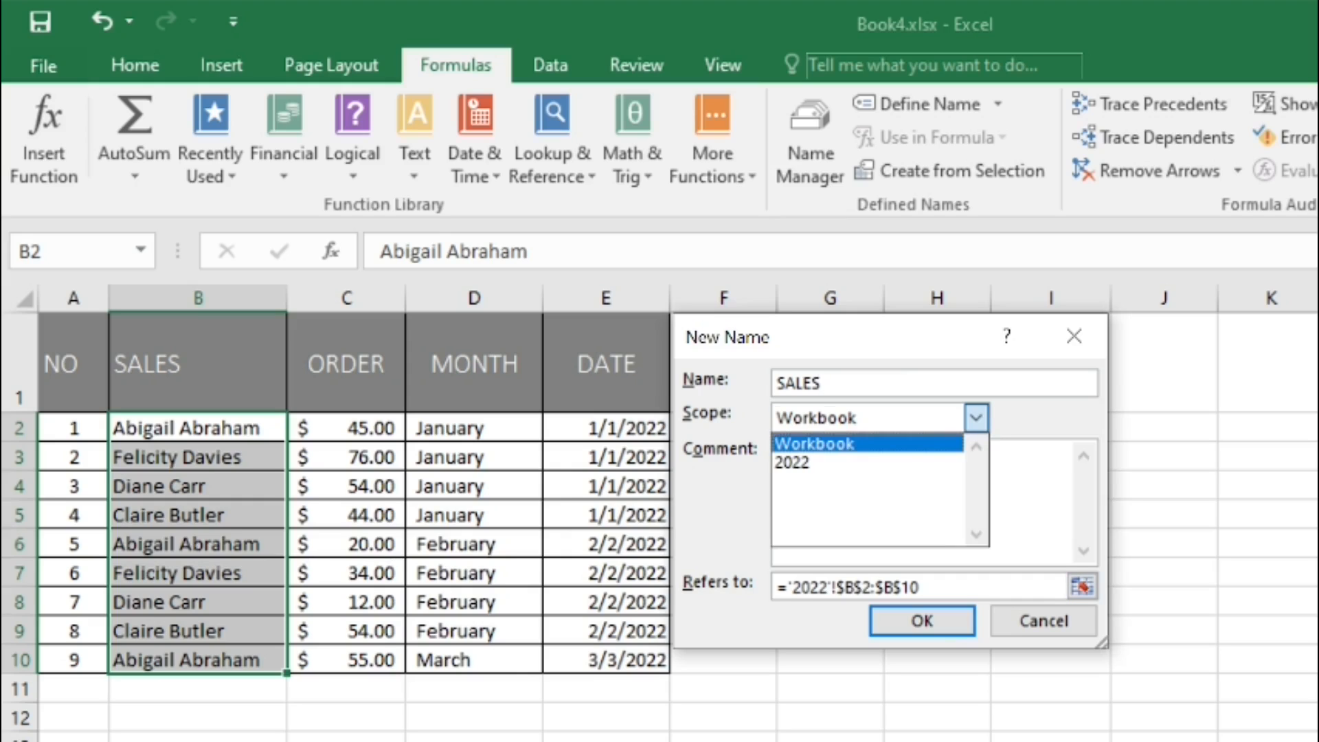
pyautogui.click(815, 443)
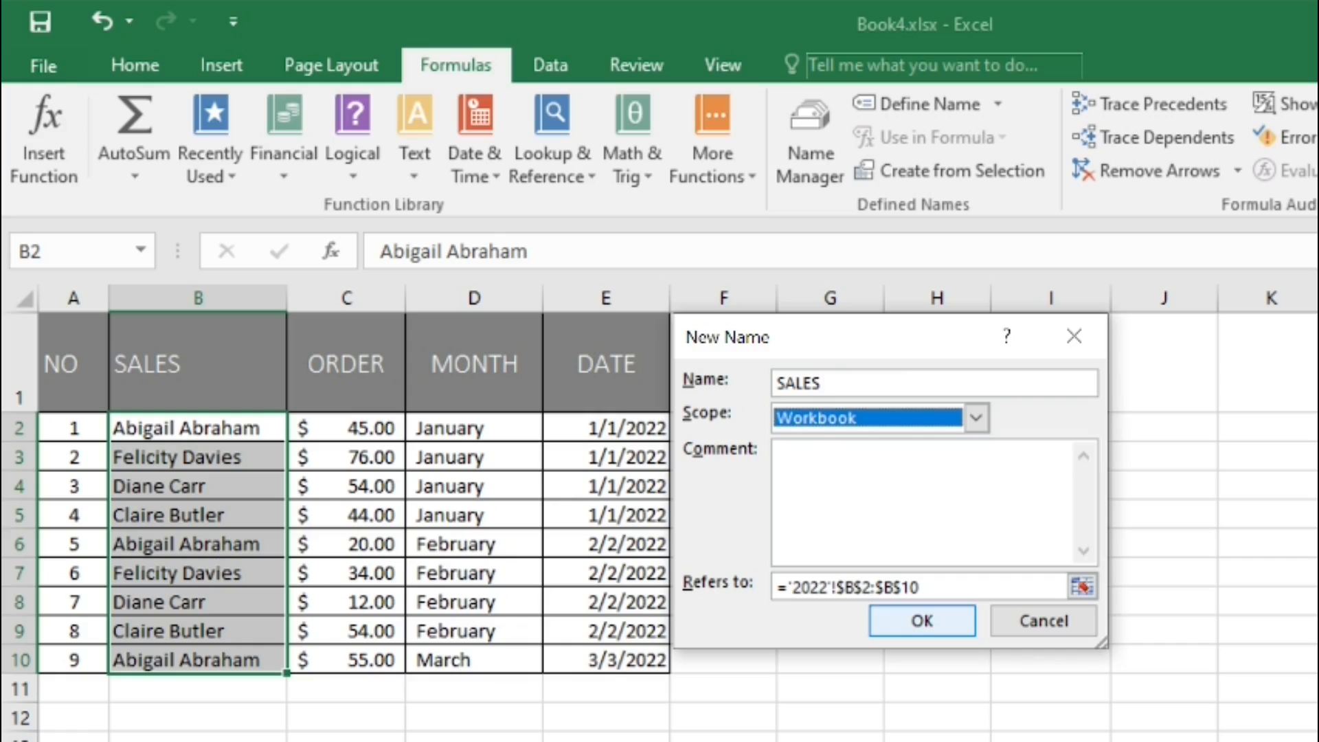
pyautogui.click(922, 621)
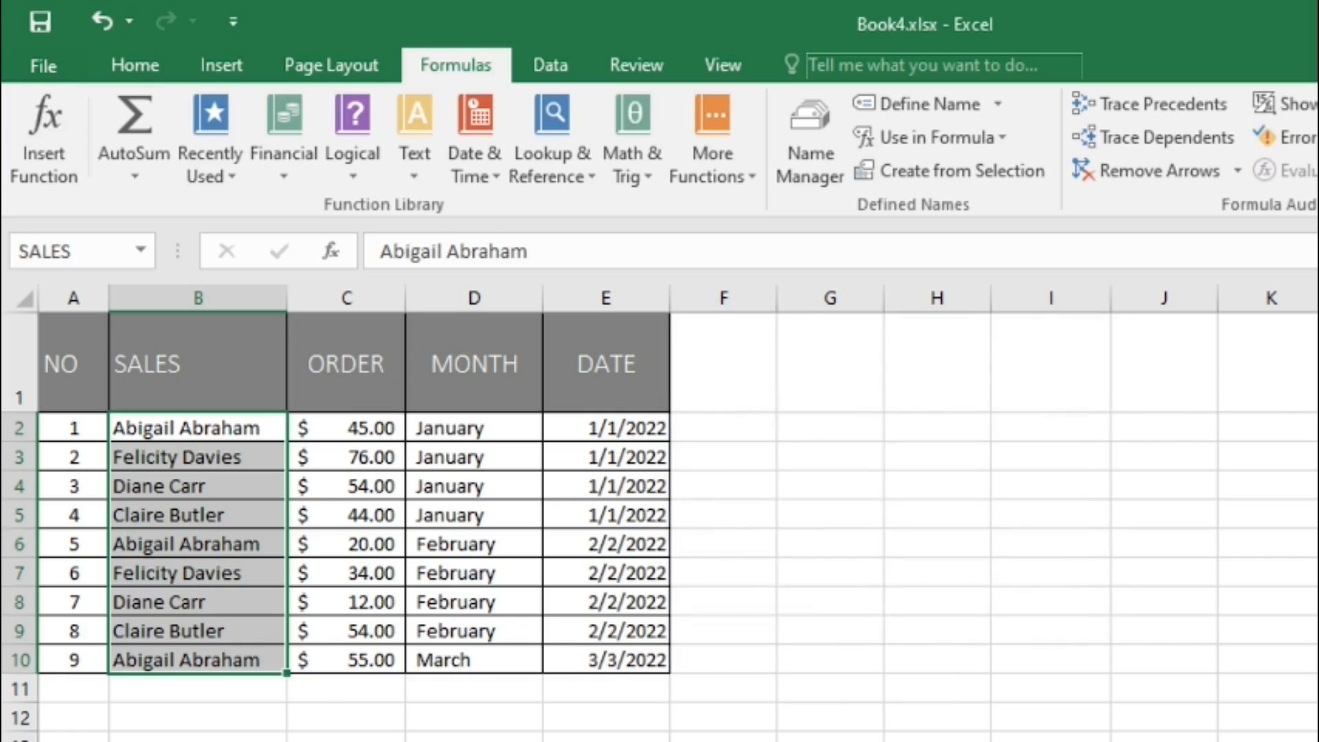
# Name the range C2:C10 ORDER
pyautogui.click(345, 428)
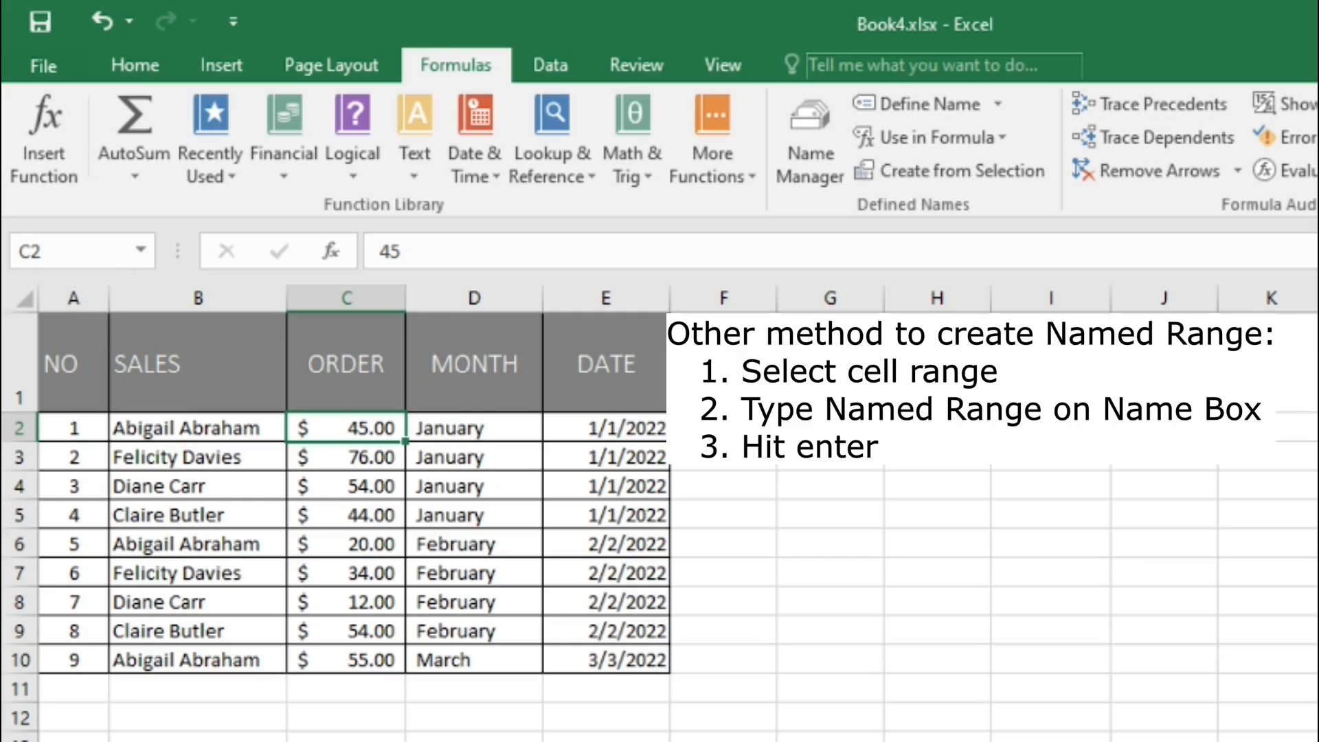
pyautogui.hotkey('ctrl', 'shift', 'Down')
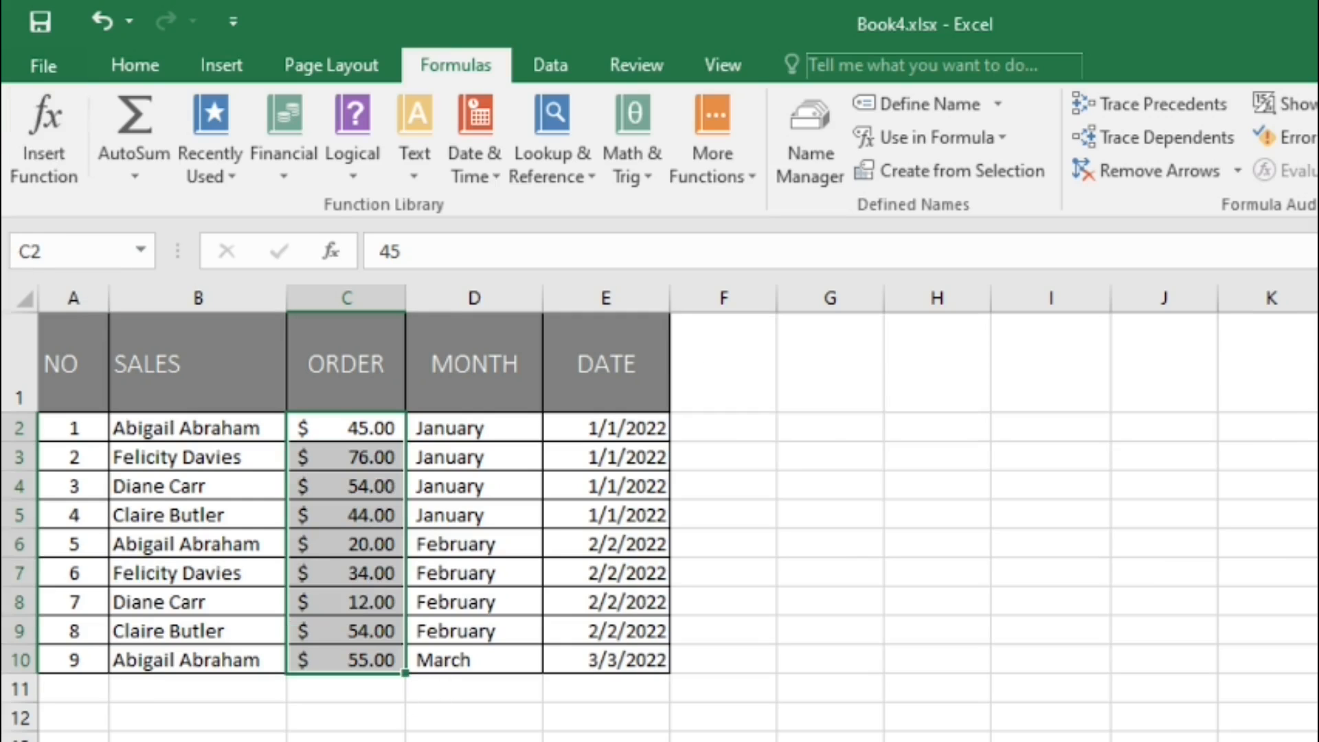
pyautogui.click(70, 252)
pyautogui.write('ORDER')
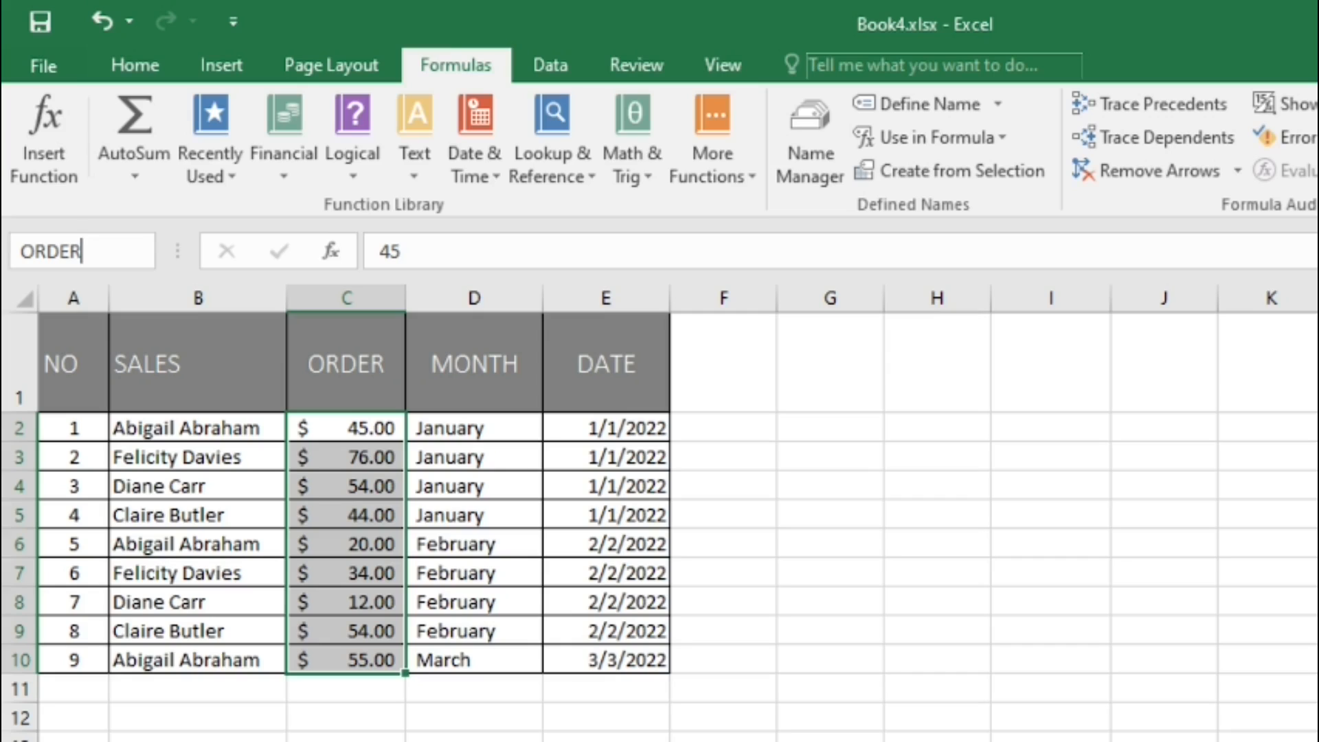
pyautogui.press('Return')
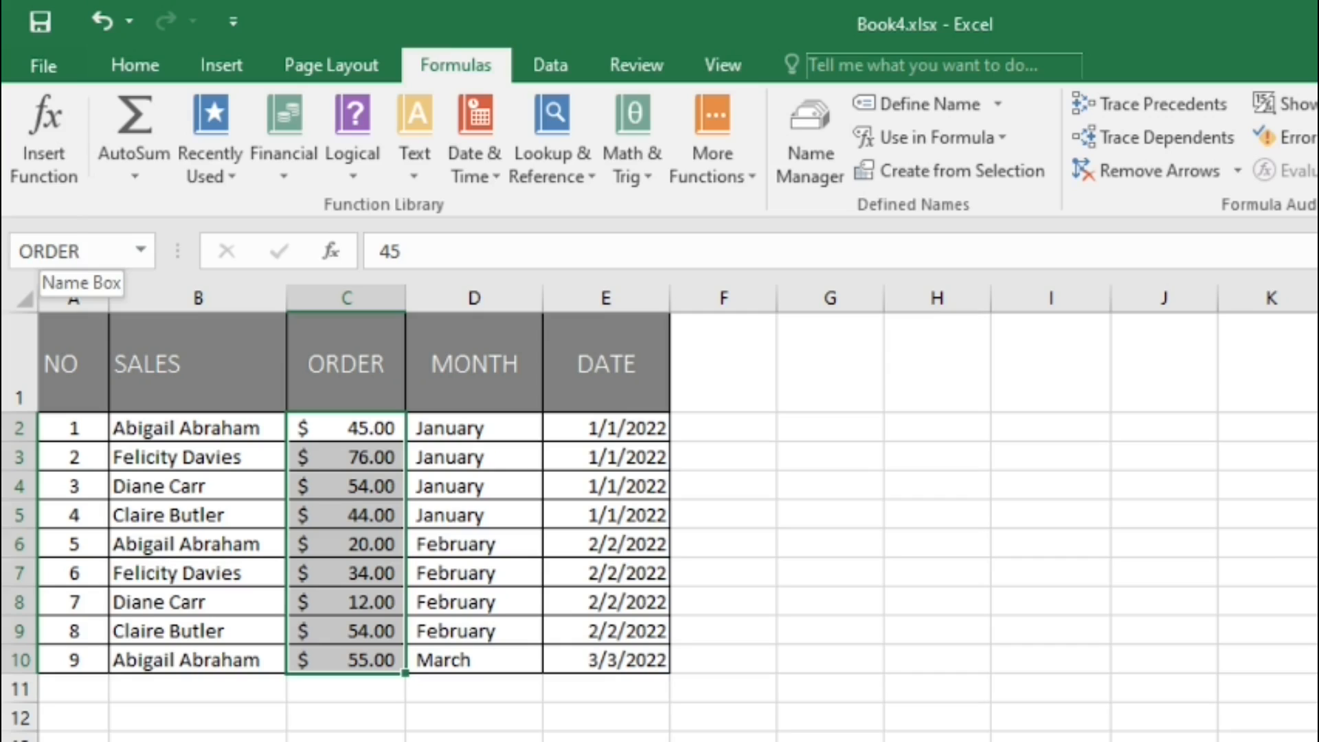
# Look up the defined names available for use in a formula with cell F2 selected
pyautogui.click(723, 428)
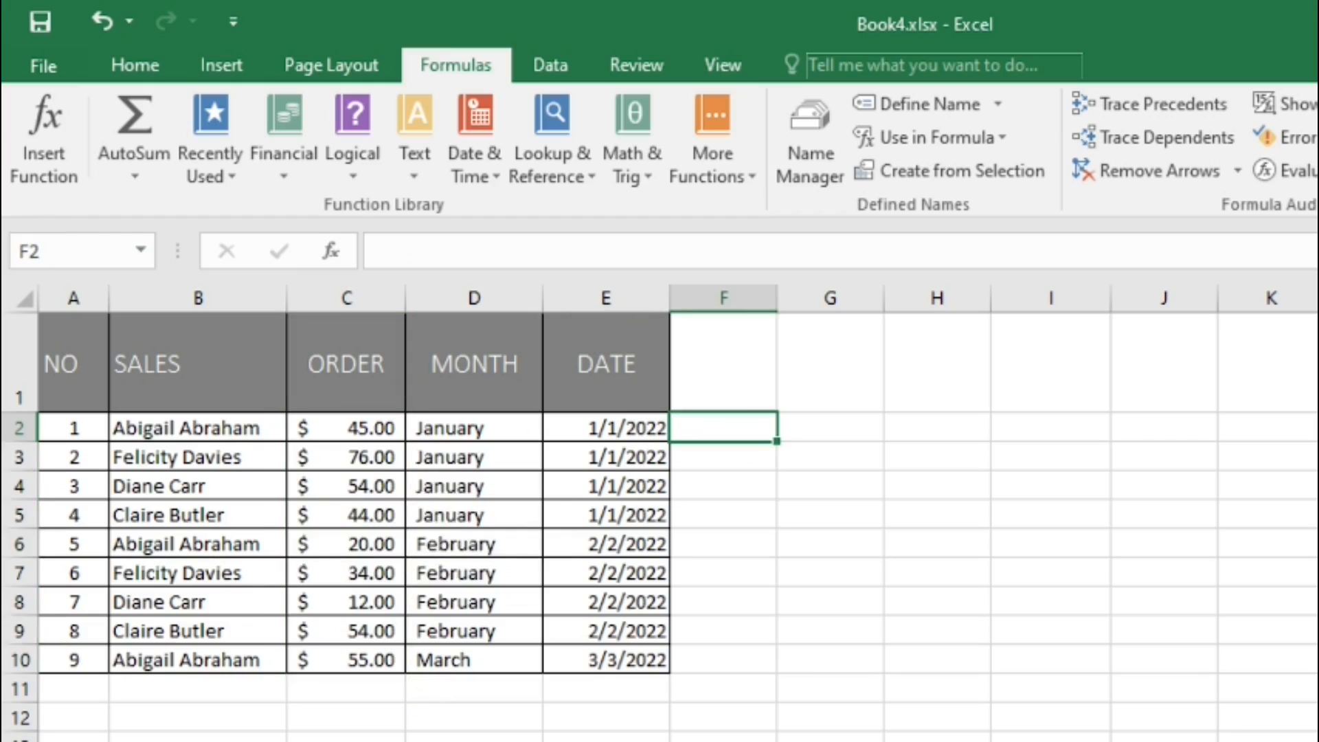
pyautogui.click(134, 65)
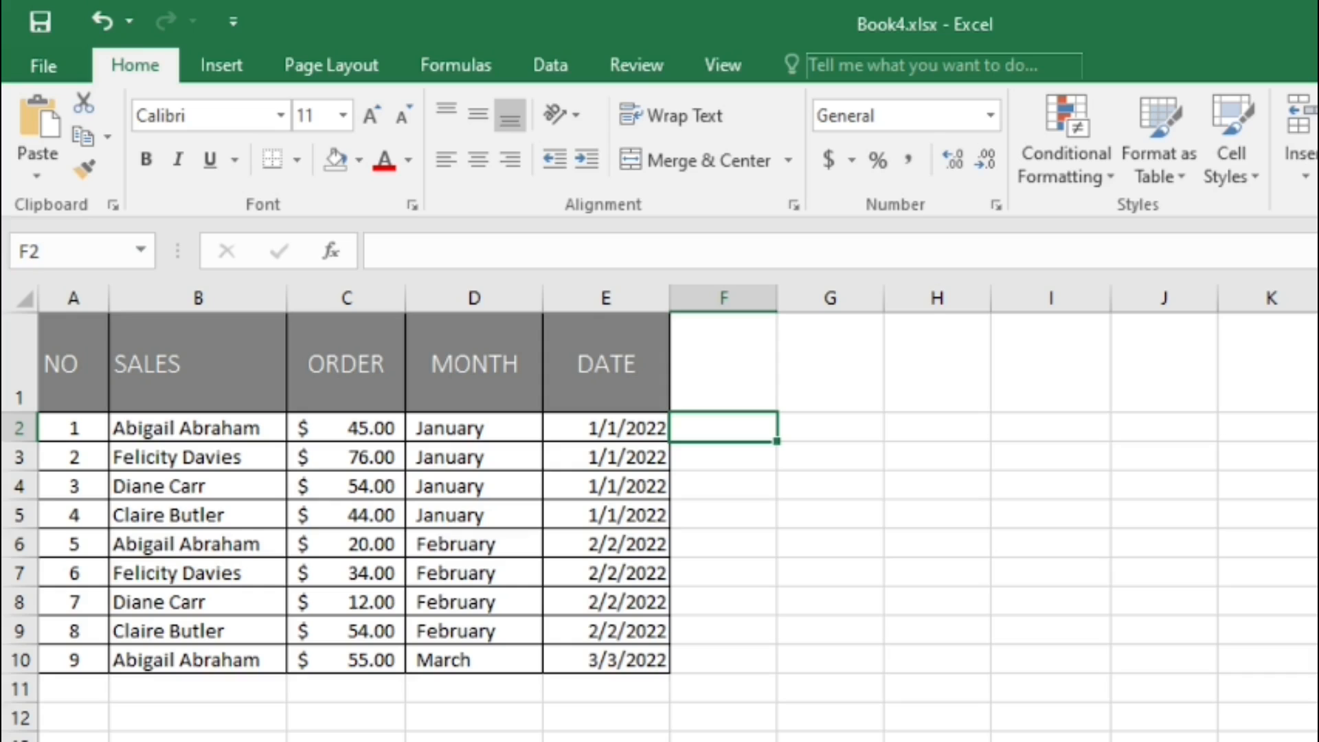
pyautogui.click(456, 65)
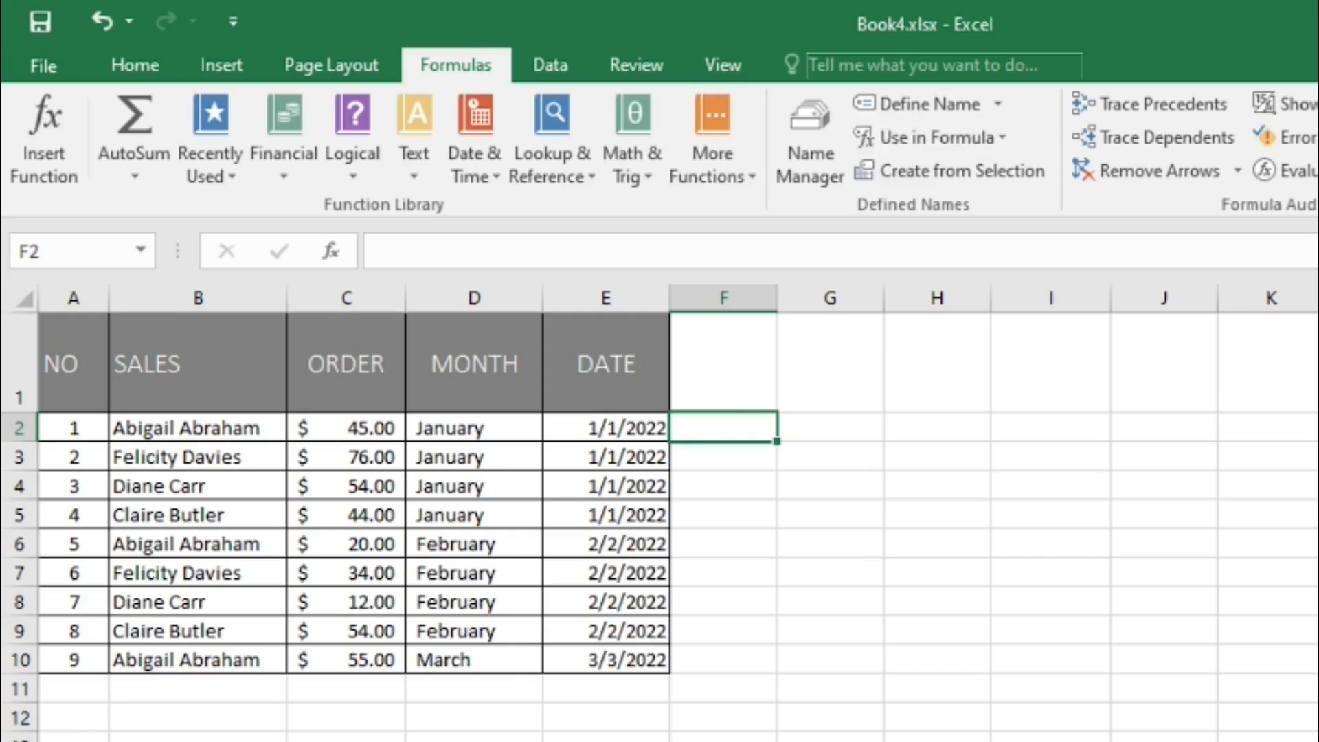
pyautogui.click(929, 137)
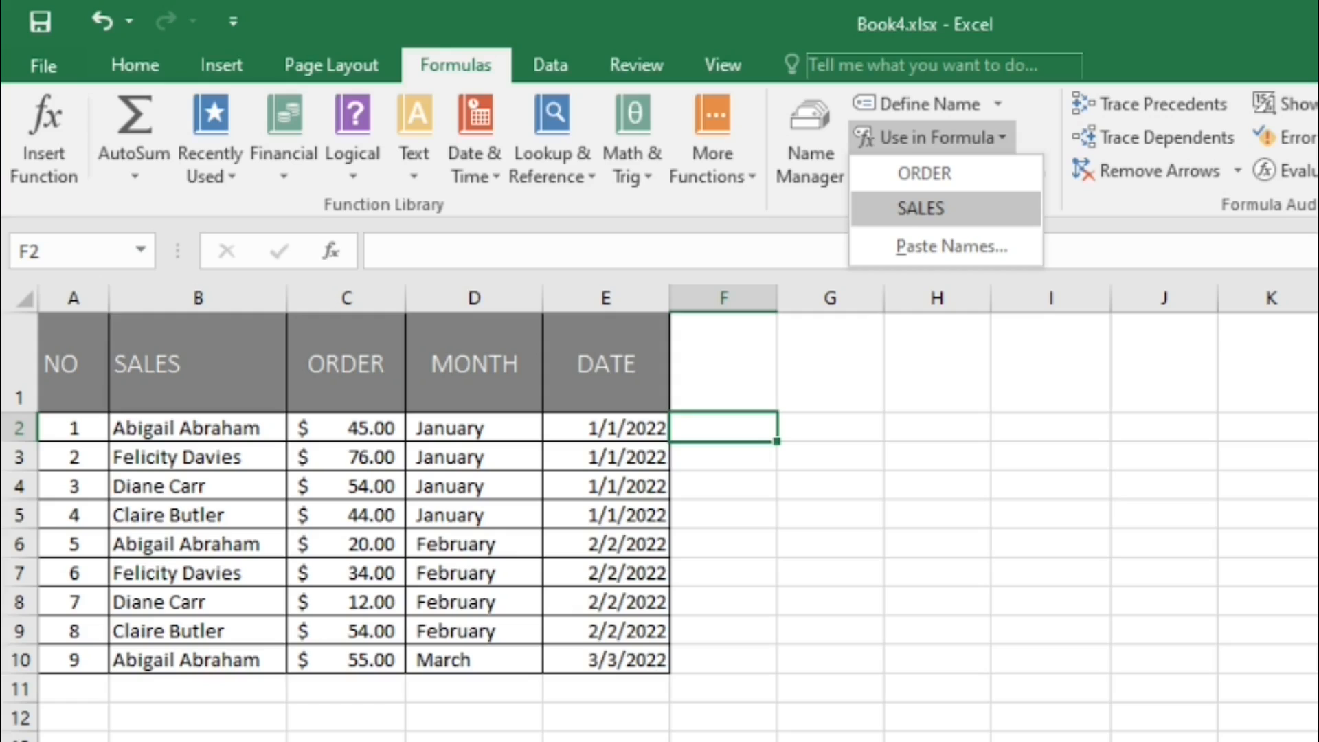
pyautogui.press('Escape')
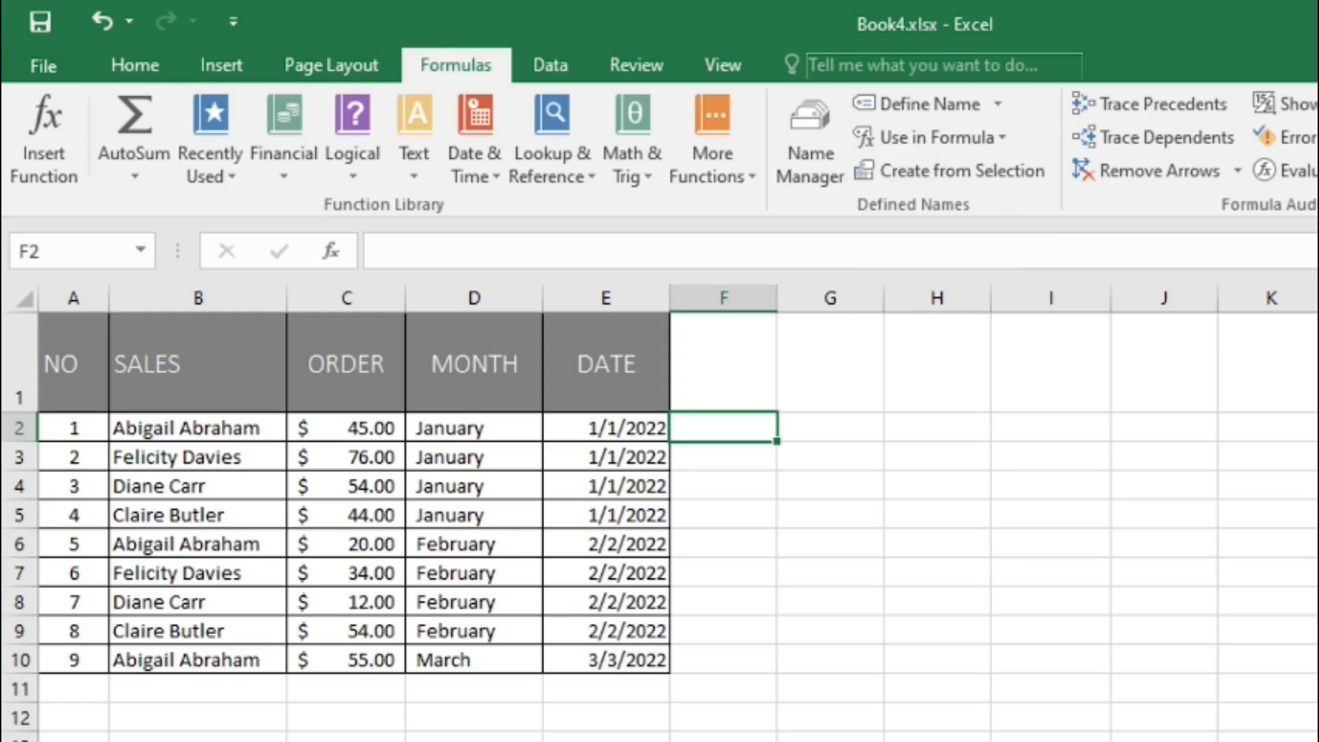
pyautogui.click(830, 428)
pyautogui.click(723, 428)
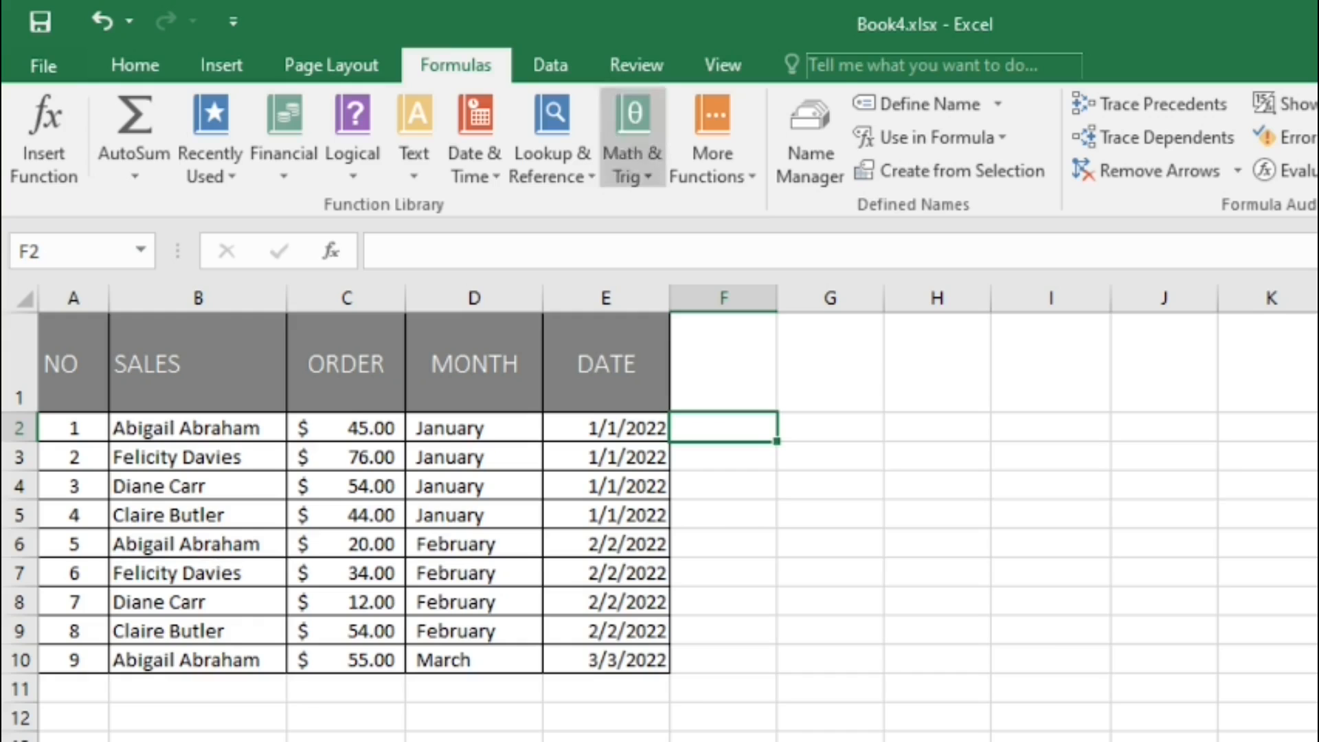
# Review the ORDER and SALES names and the ranges they refer to in the Name Manager
pyautogui.click(811, 137)
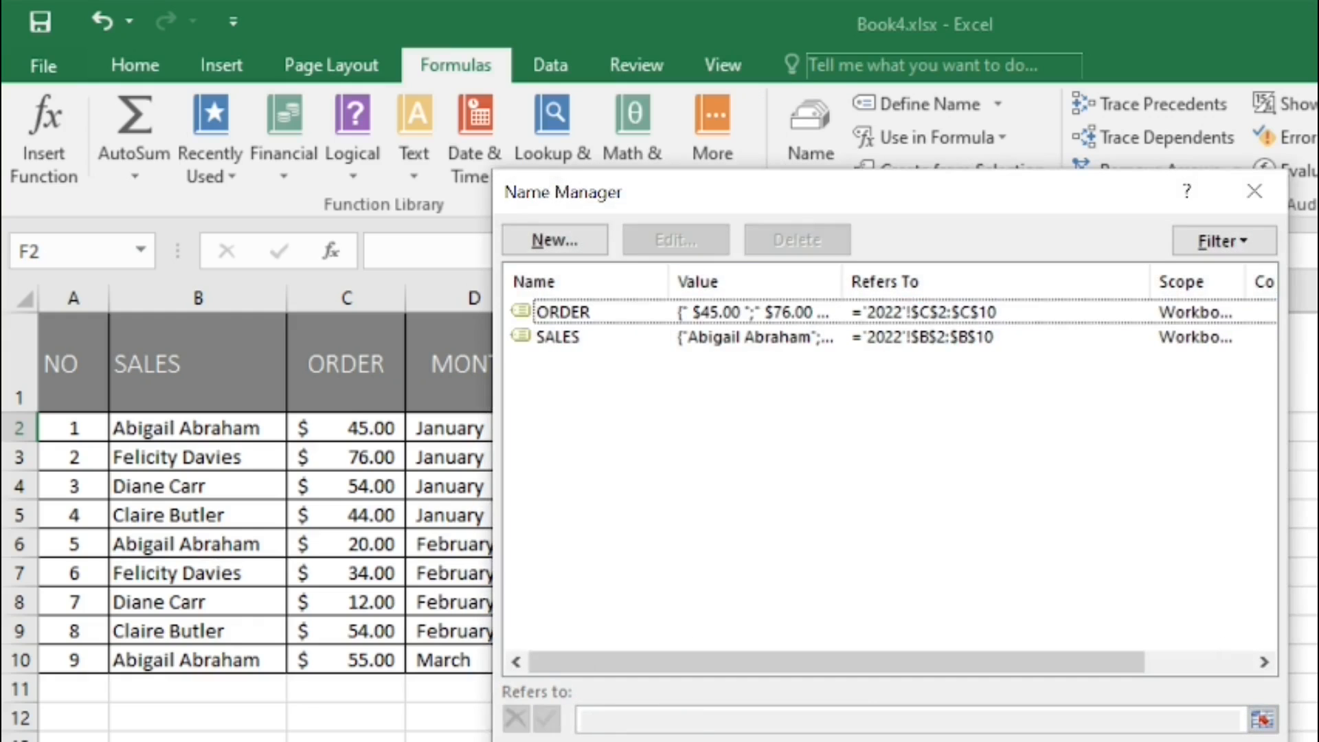
pyautogui.click(558, 337)
pyautogui.click(563, 312)
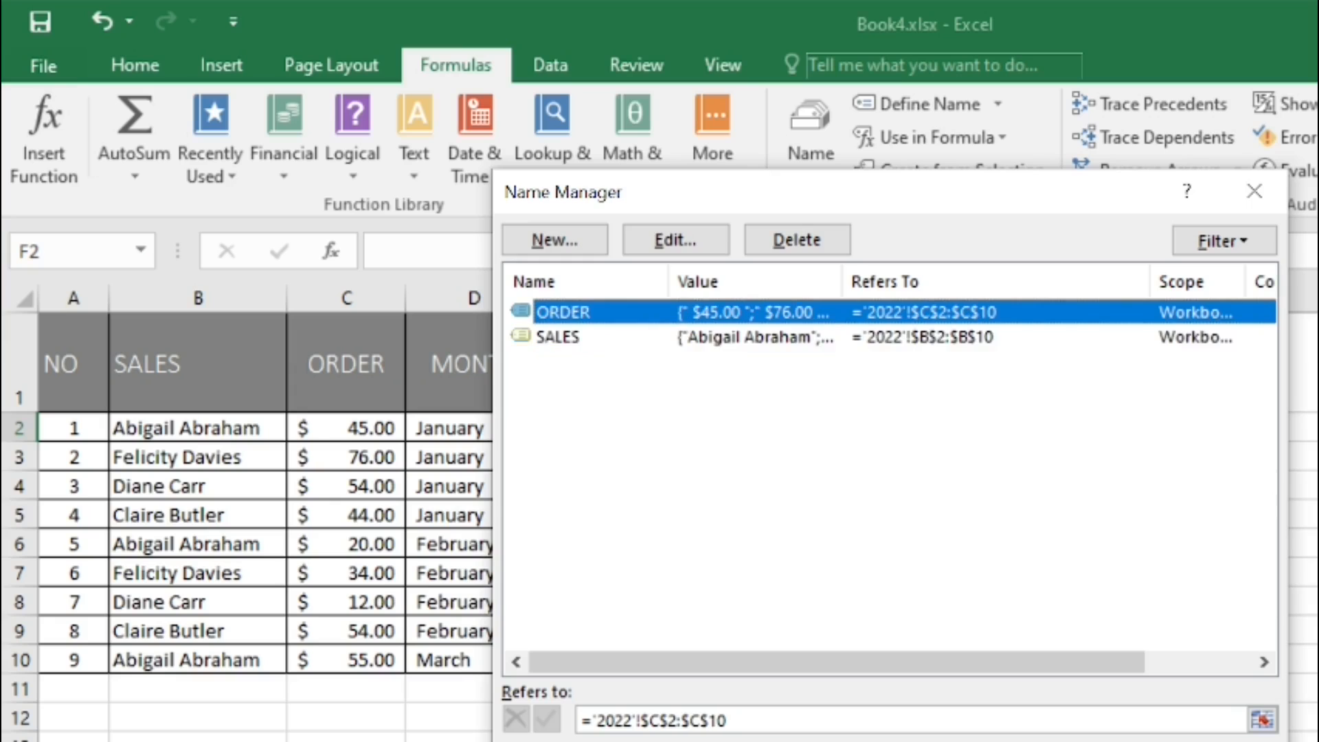
# Rename the defined name ORDER to ORDERS and close the Name Manager
pyautogui.click(675, 240)
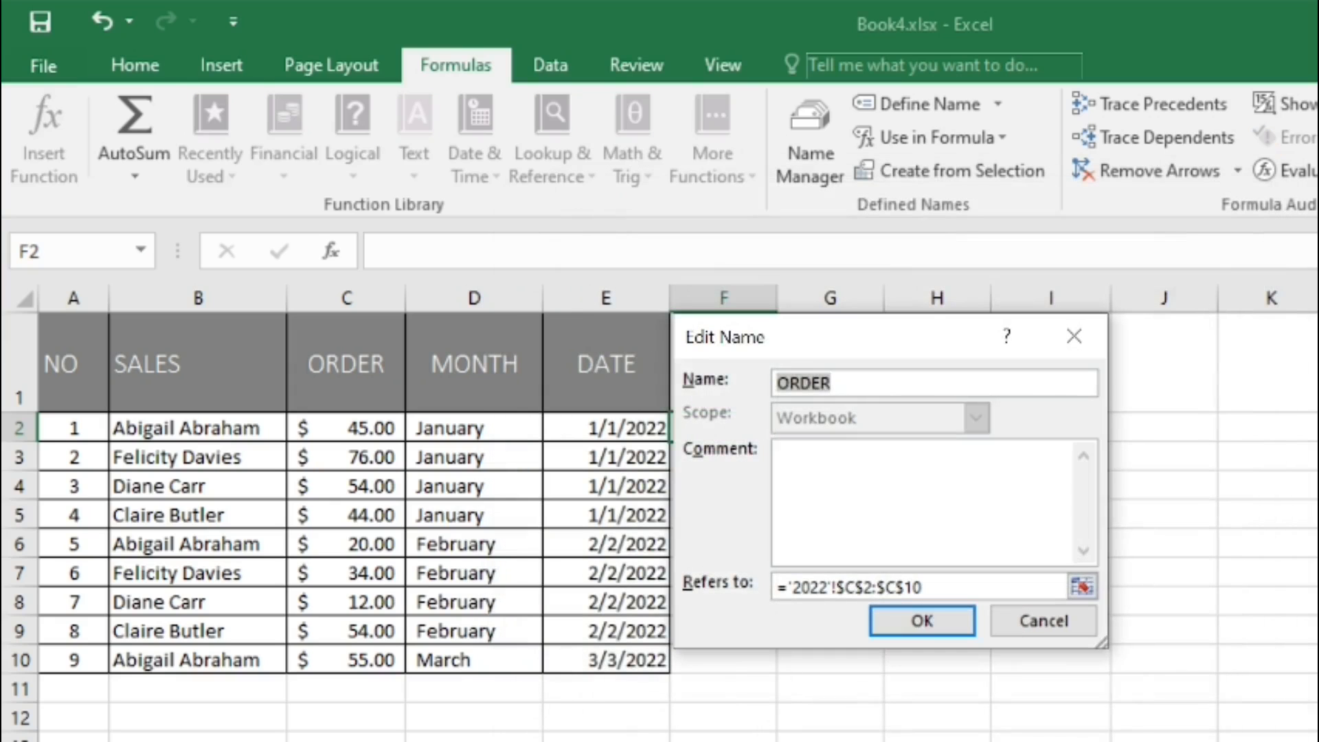
pyautogui.press('End')
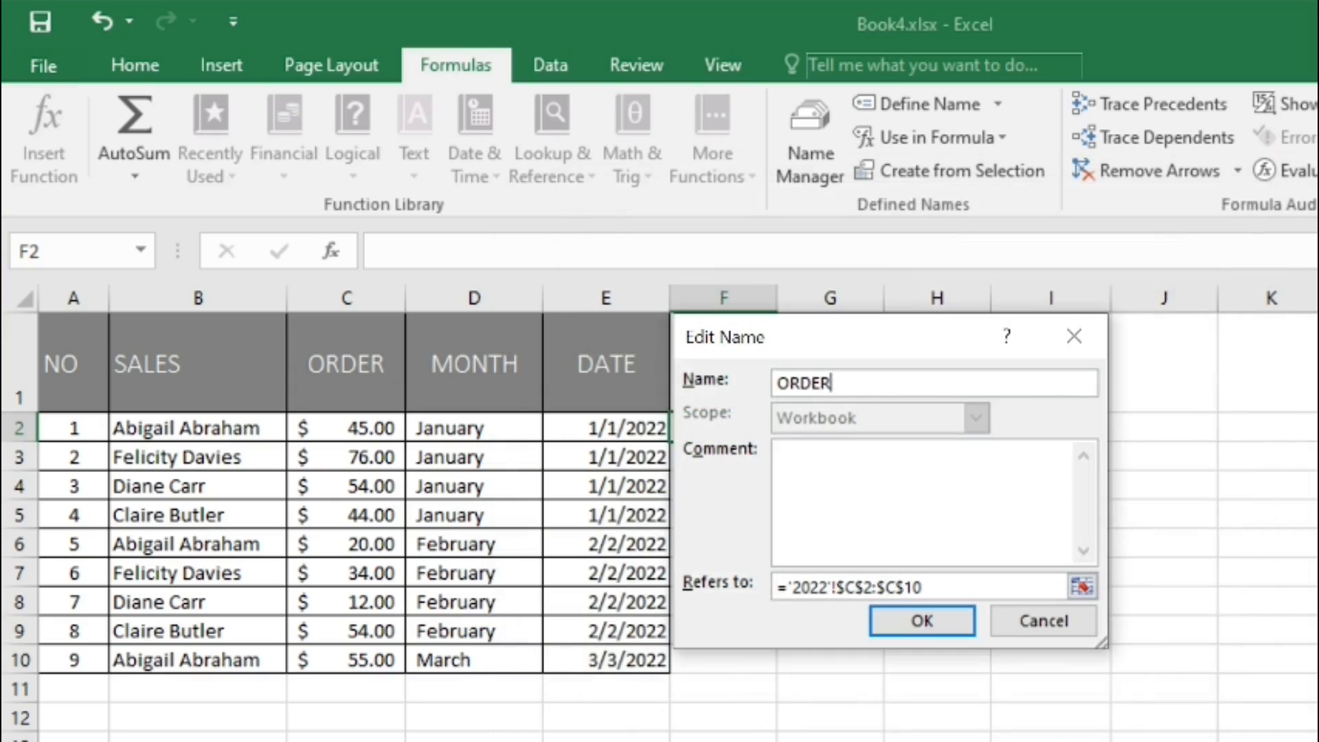
pyautogui.write('s')
pyautogui.press('BackSpace')
pyautogui.write('S')
pyautogui.press('Return')
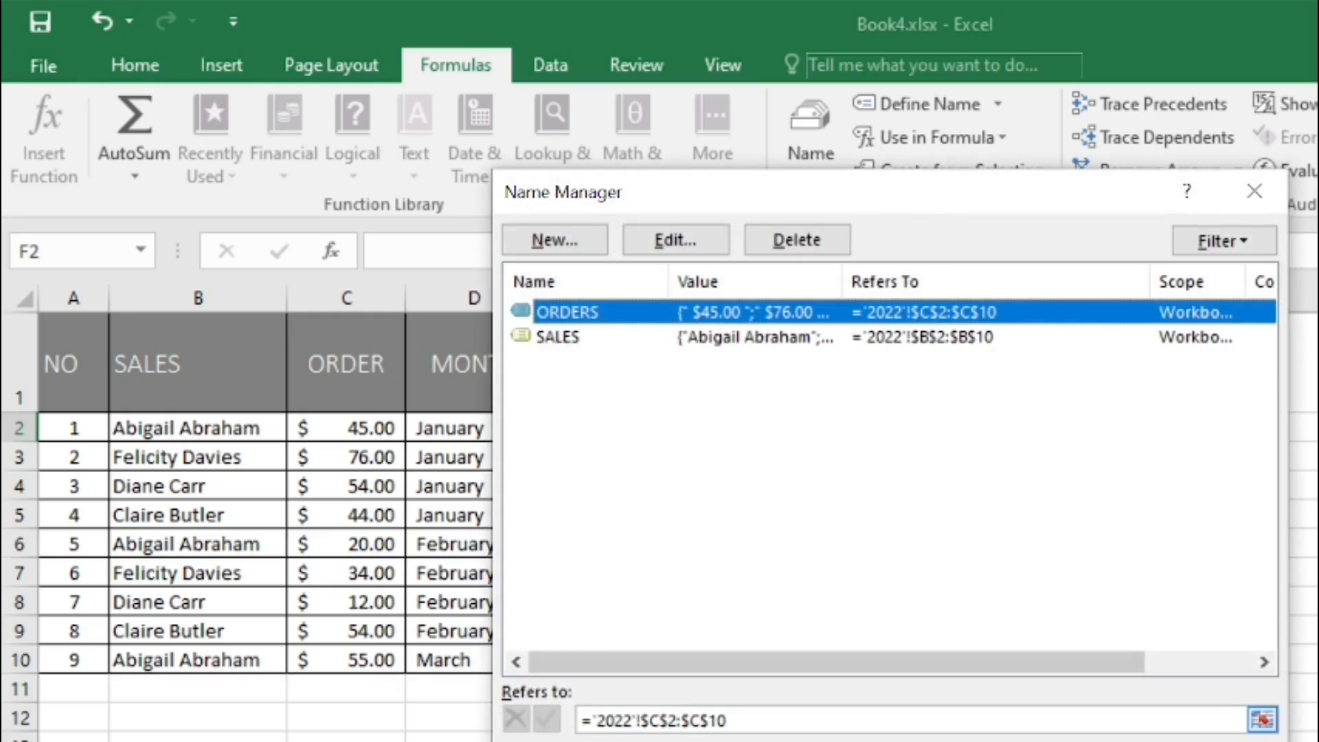
pyautogui.press('Escape')
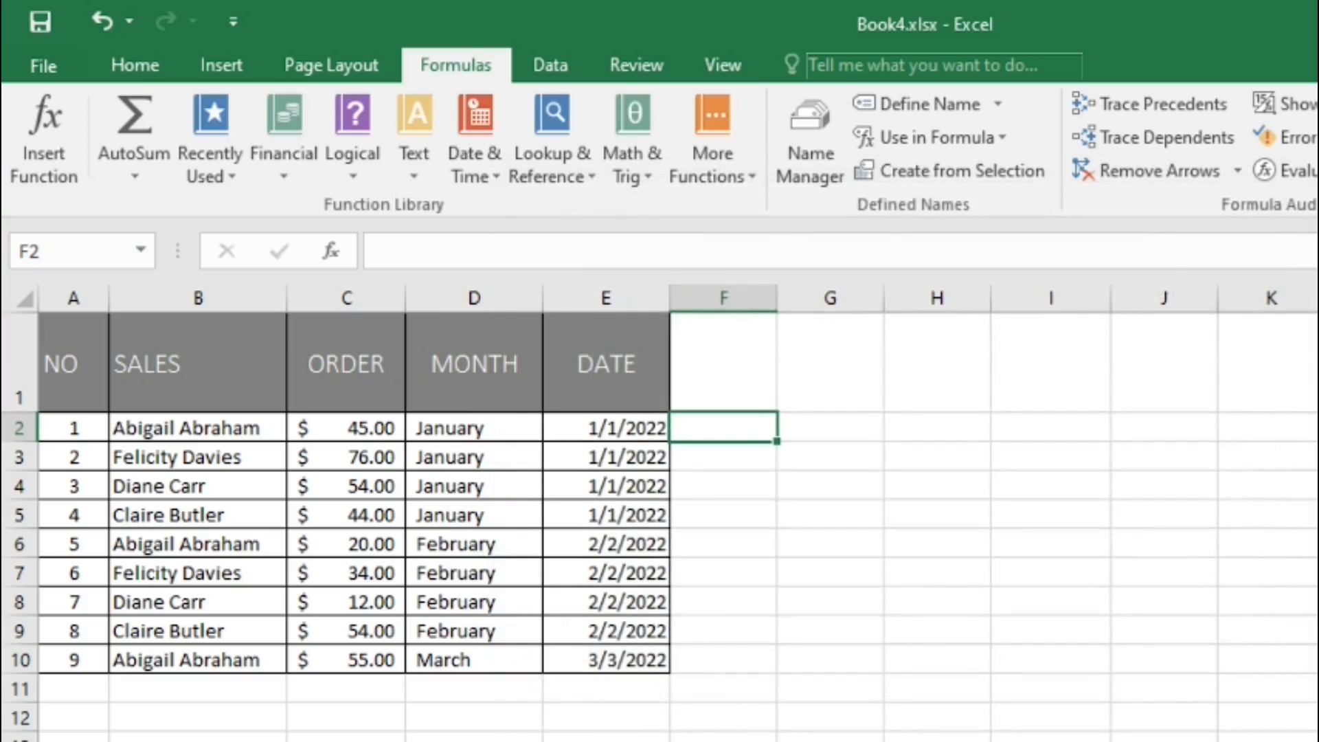
# Delete the defined name SALES from the workbook and close the Name Manager
pyautogui.click(810, 137)
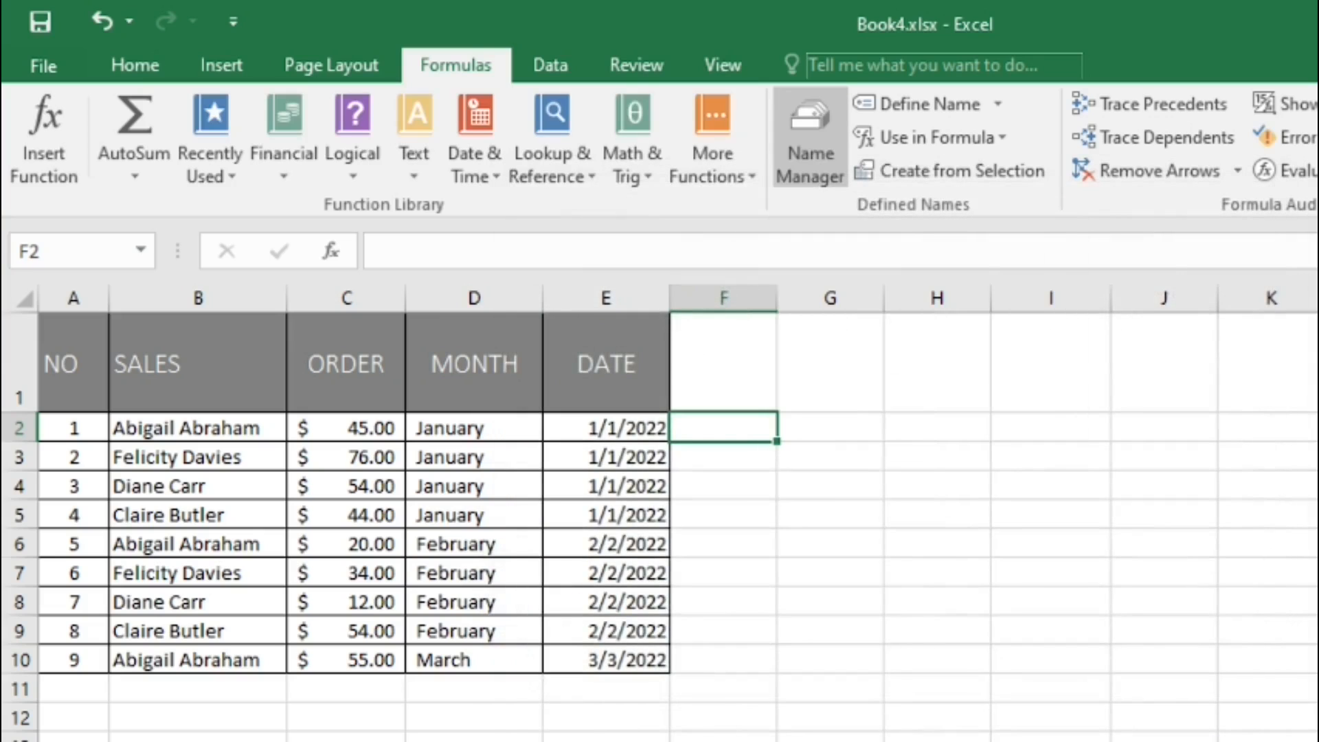
pyautogui.click(810, 137)
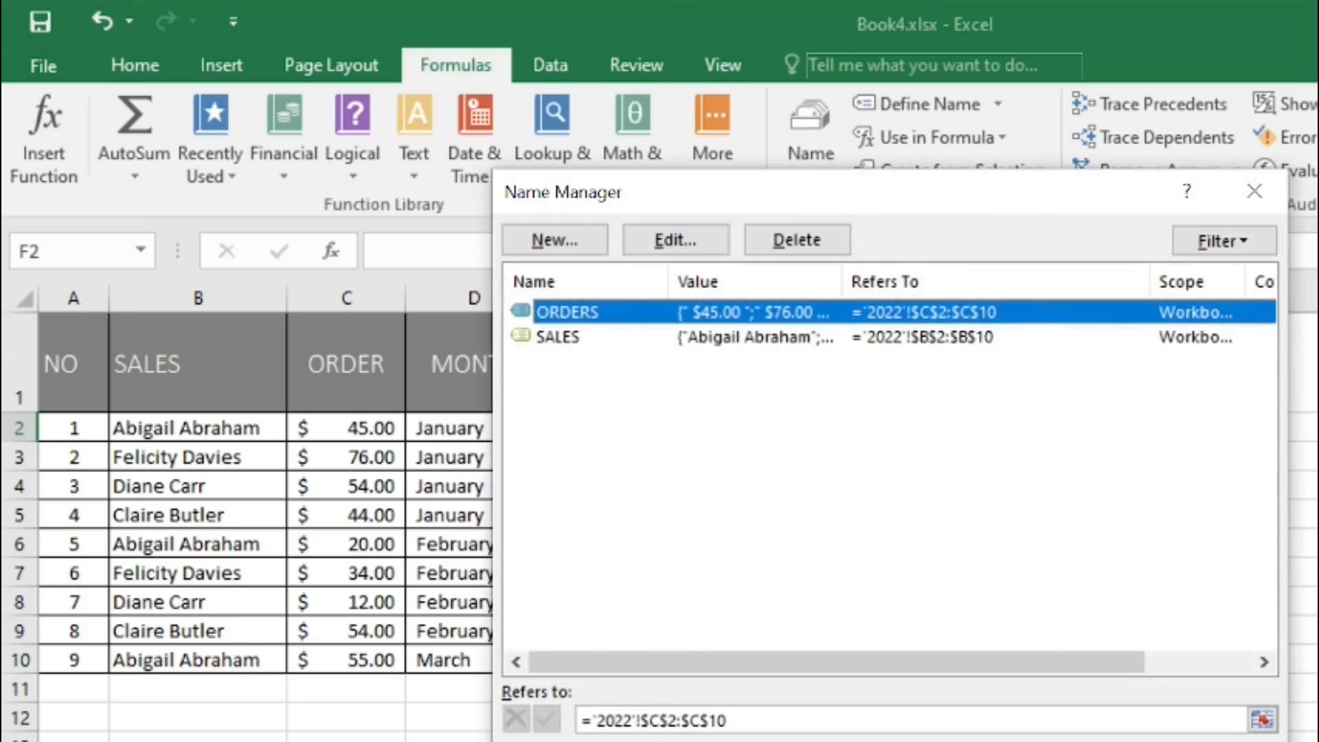
pyautogui.click(749, 337)
pyautogui.click(797, 240)
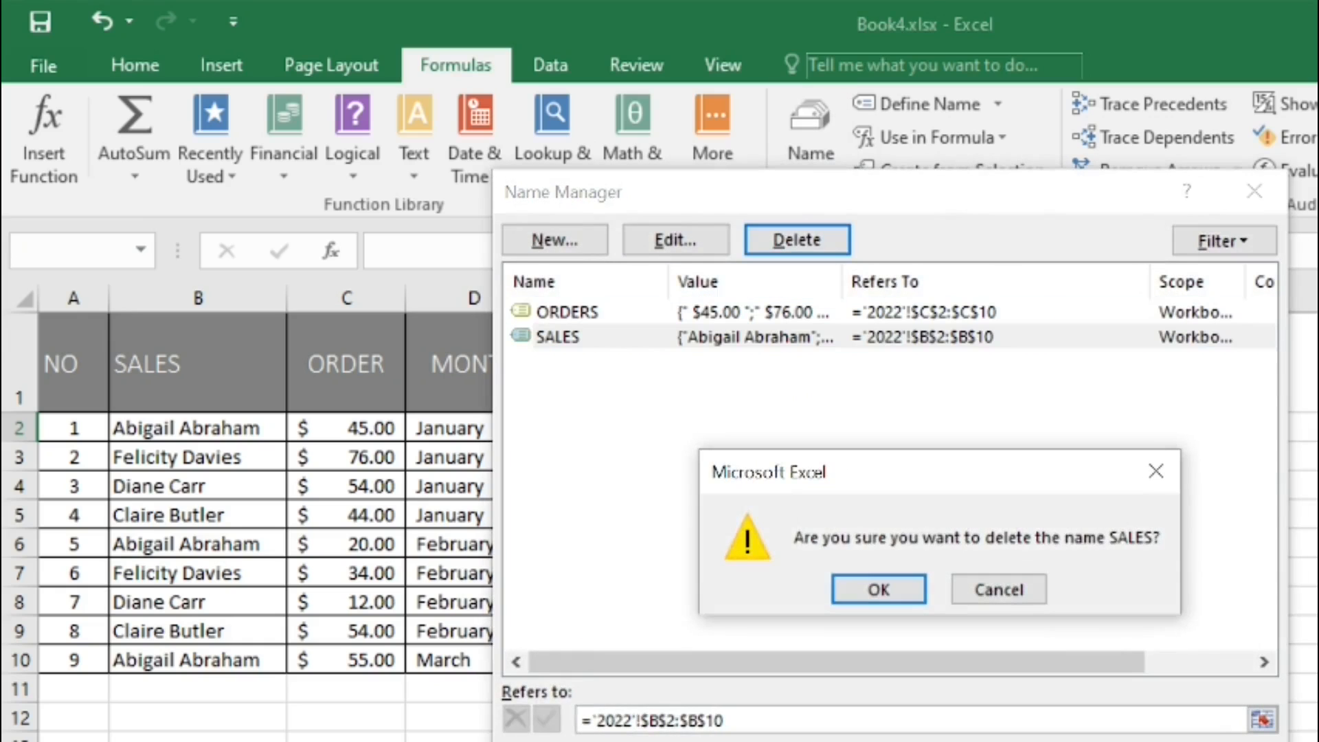
pyautogui.press('Return')
pyautogui.press('Escape')
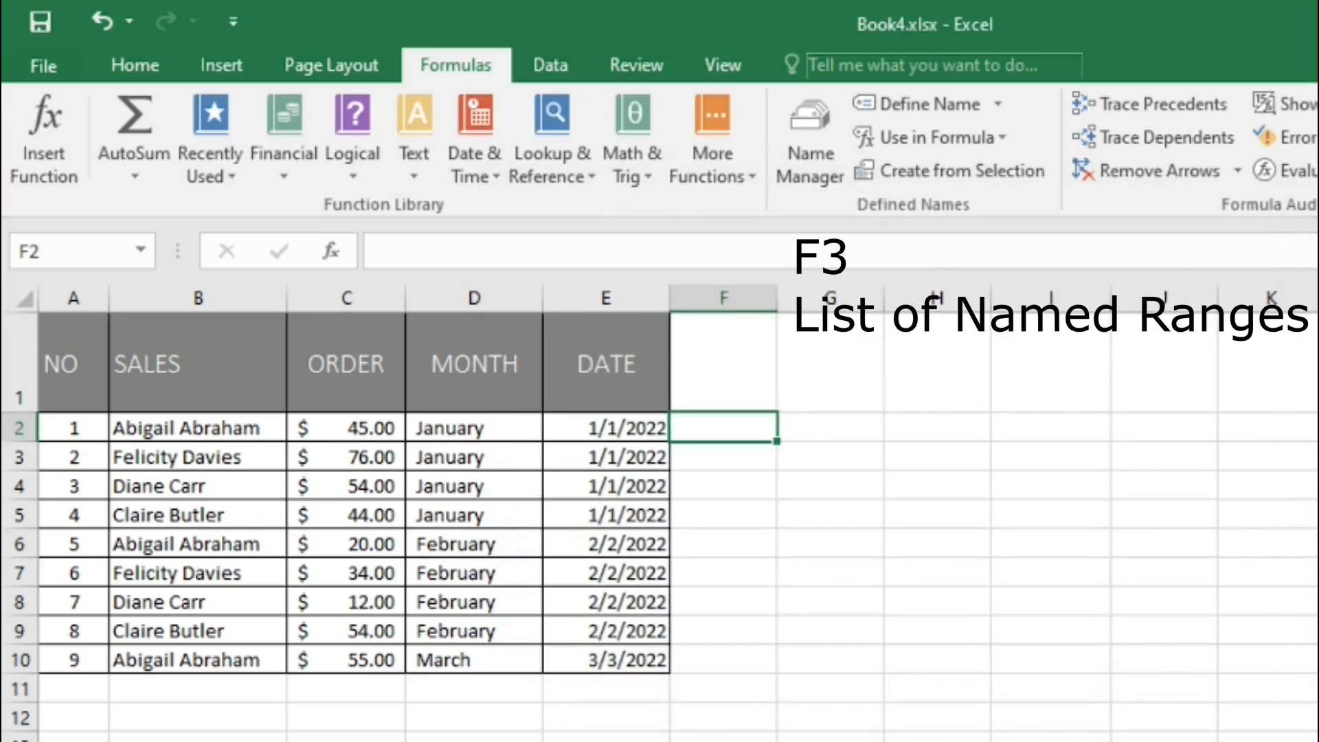
# View the dialogs for pasting a name, managing names and creating names from a selection, changing nothing
pyautogui.press('F3')
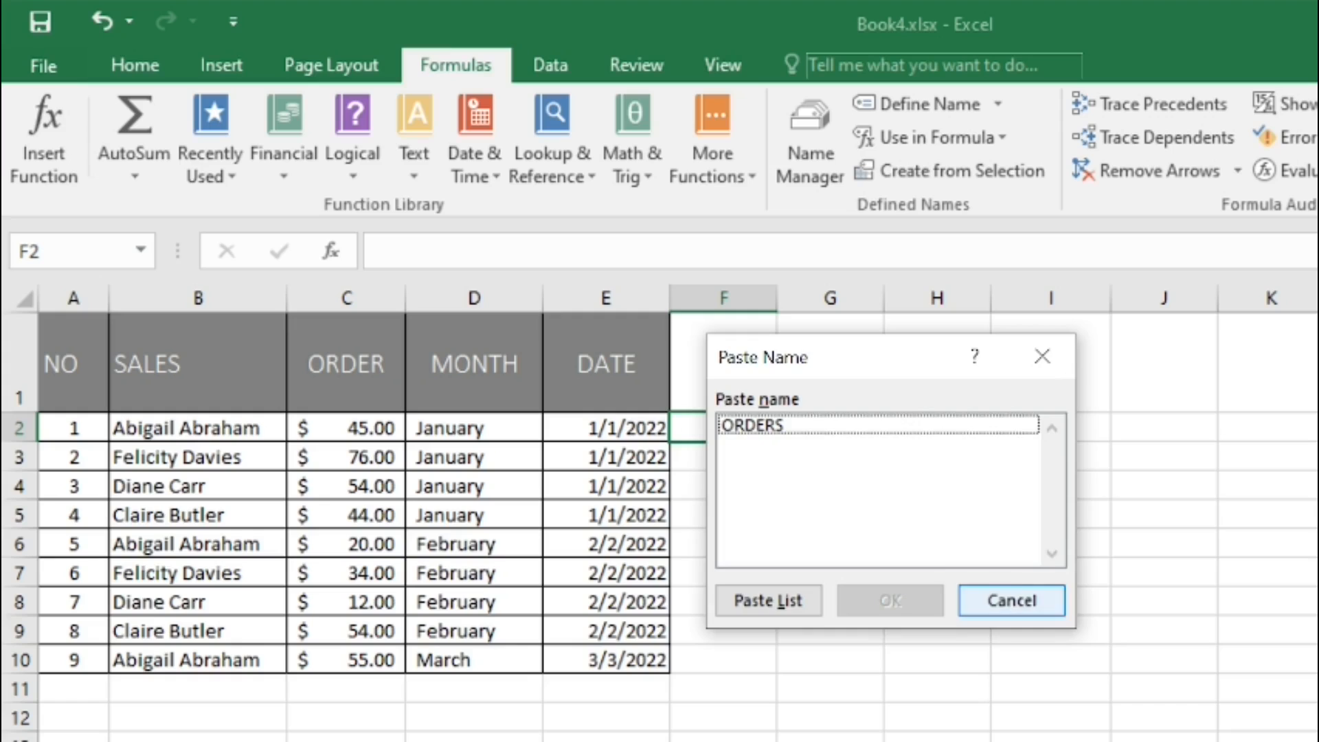
pyautogui.click(1012, 600)
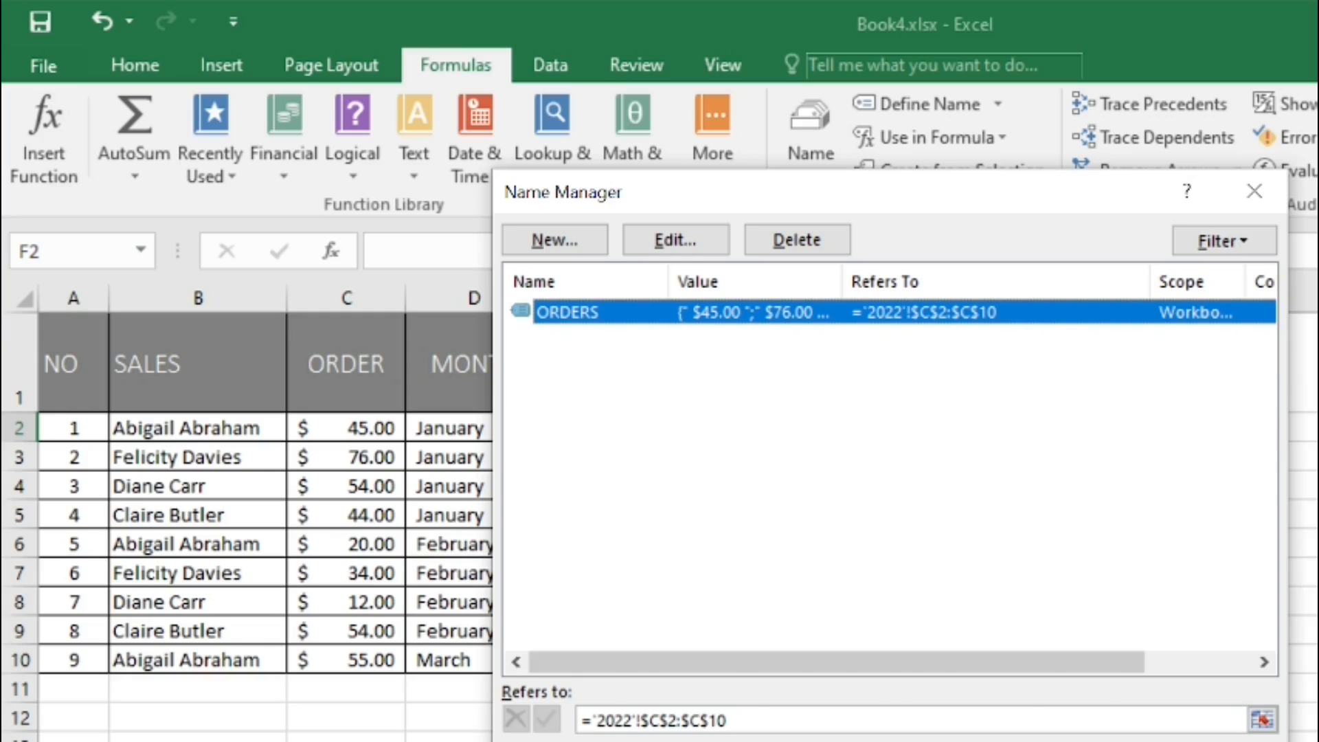
pyautogui.press('Escape')
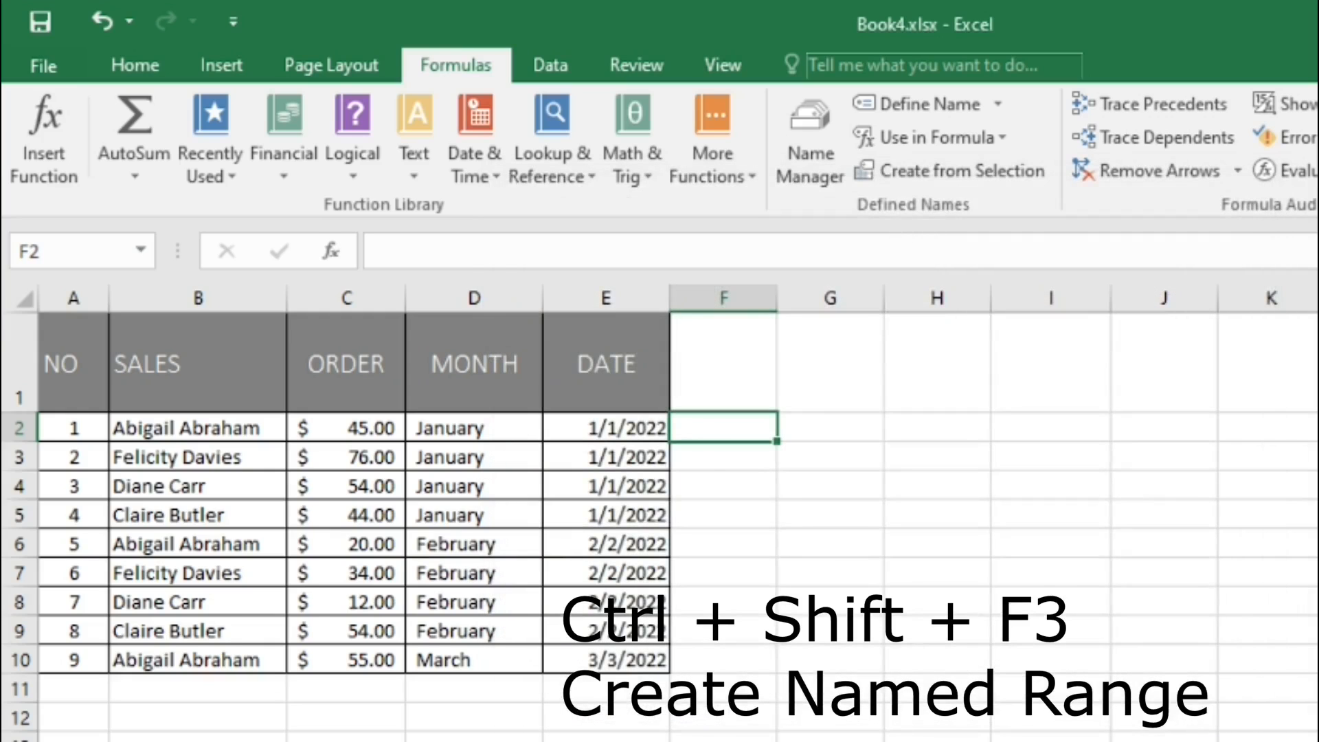
pyautogui.hotkey('ctrl', 'shift', 'F3')
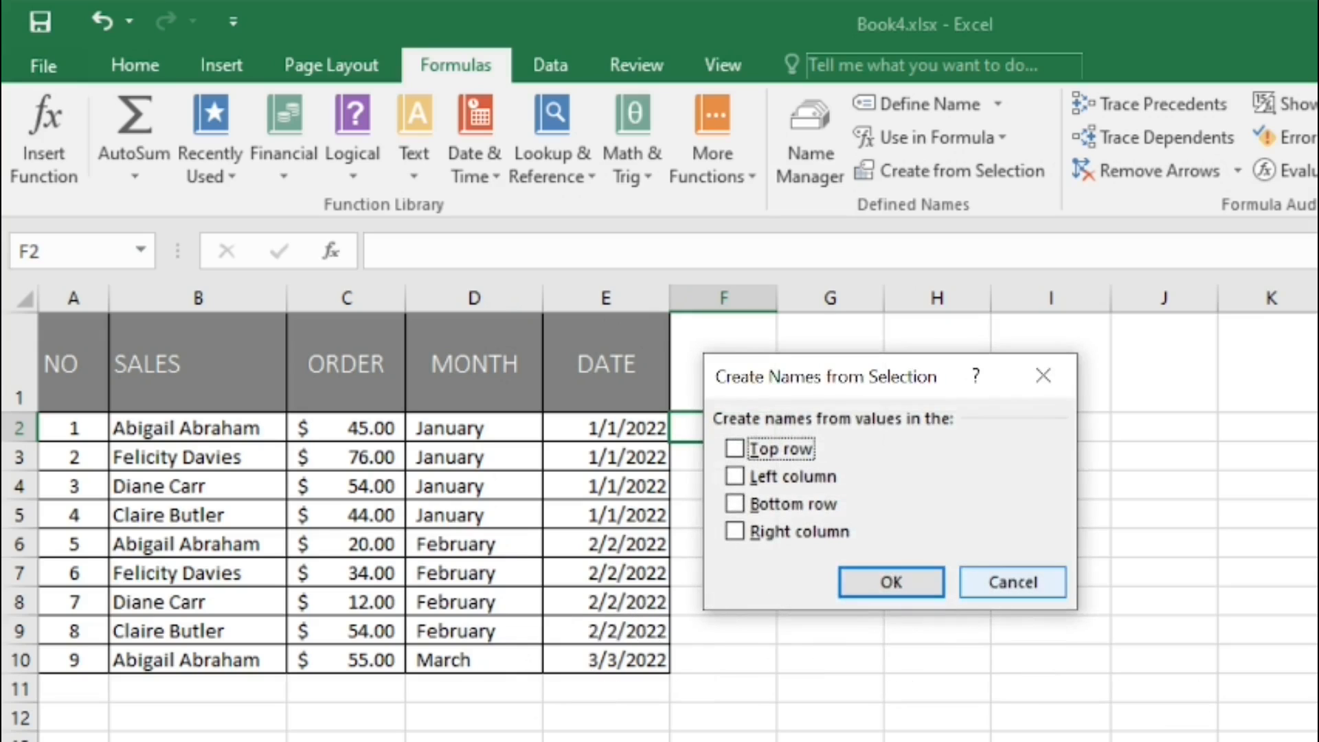
pyautogui.click(1013, 582)
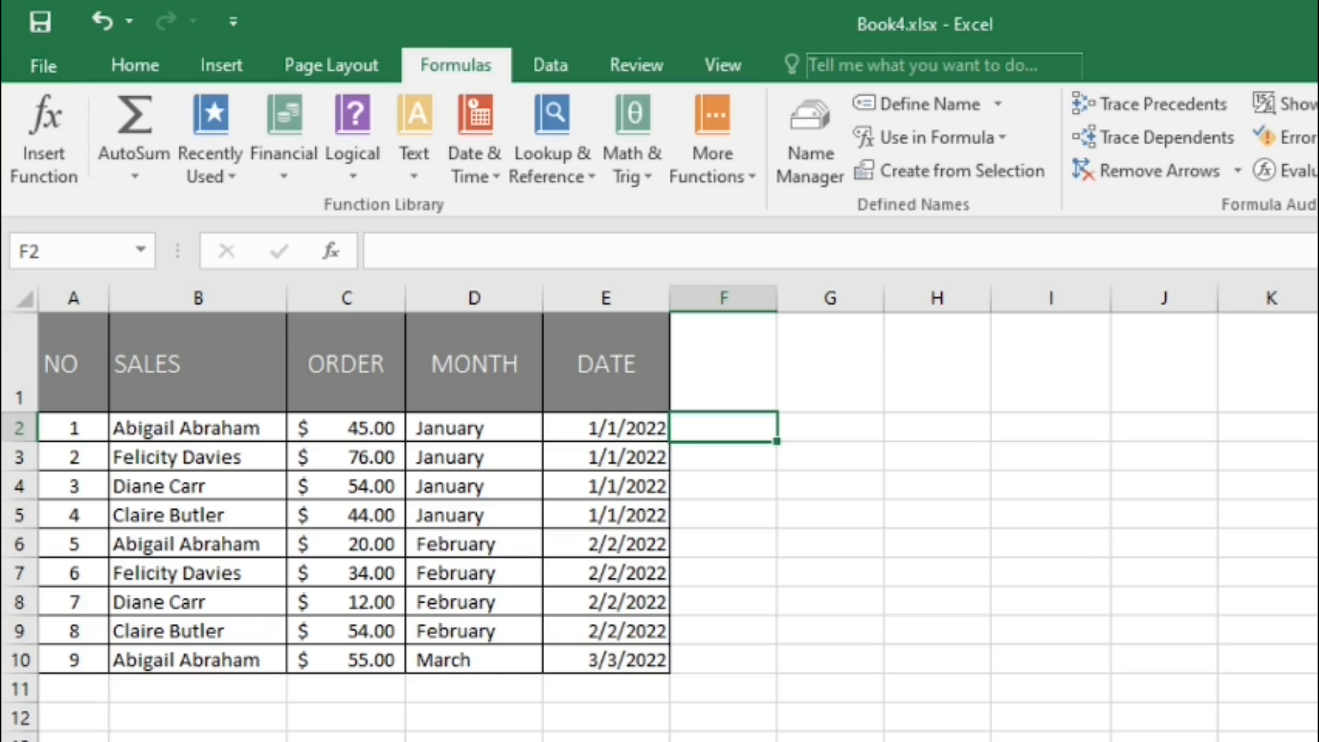
# From cell C2, define the name ORDER1 with Workbook scope, referring to =$C$2:INDEX($C$2:$C$15,COUNTIF($C$2:$C$15,"<>"&""))+'2022'!$A$2
pyautogui.click(347, 428)
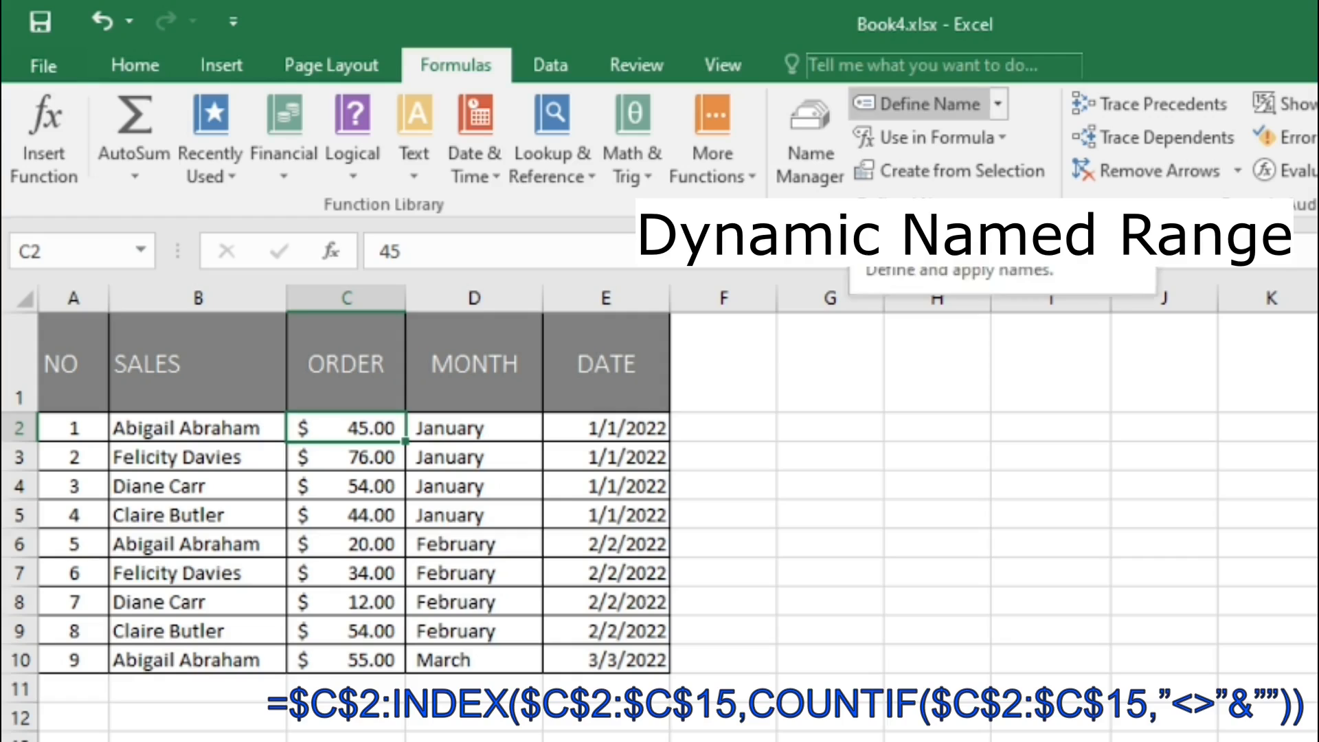
pyautogui.click(917, 104)
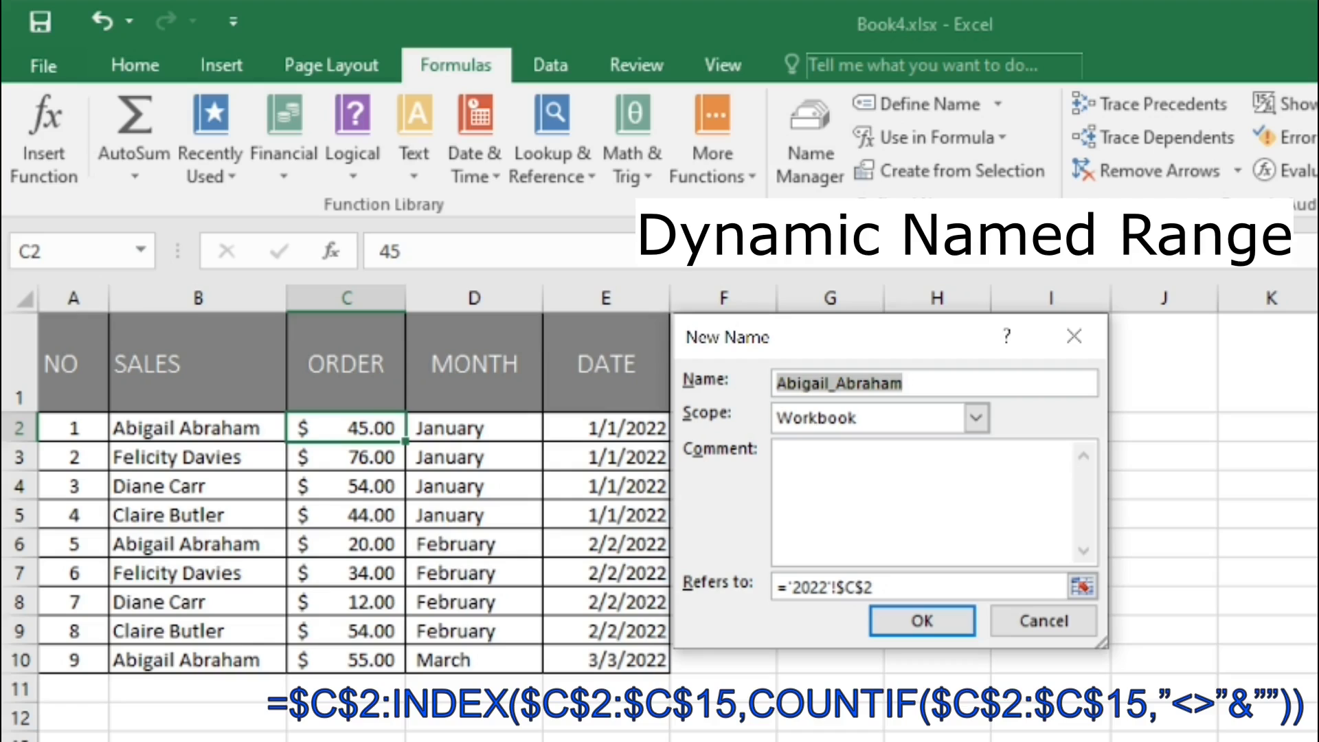
pyautogui.write('ORDER1')
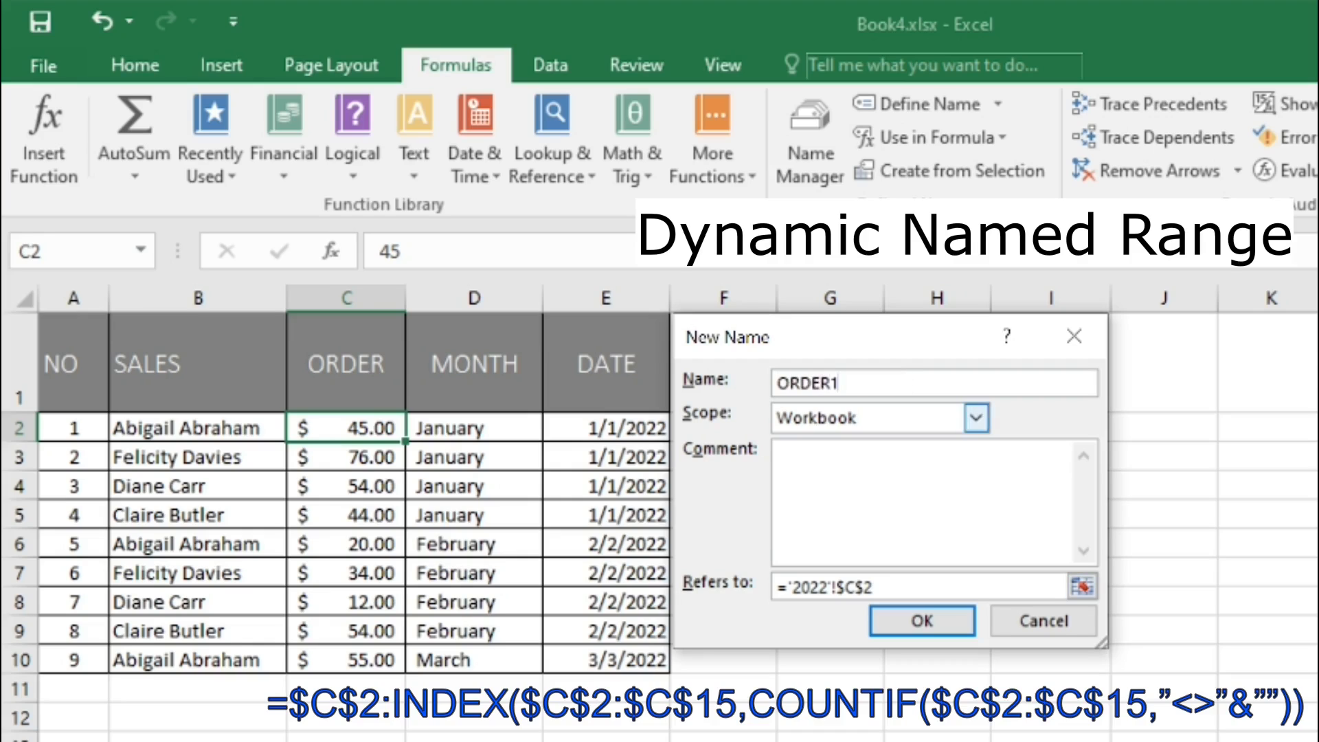
pyautogui.click(976, 417)
pyautogui.click(869, 444)
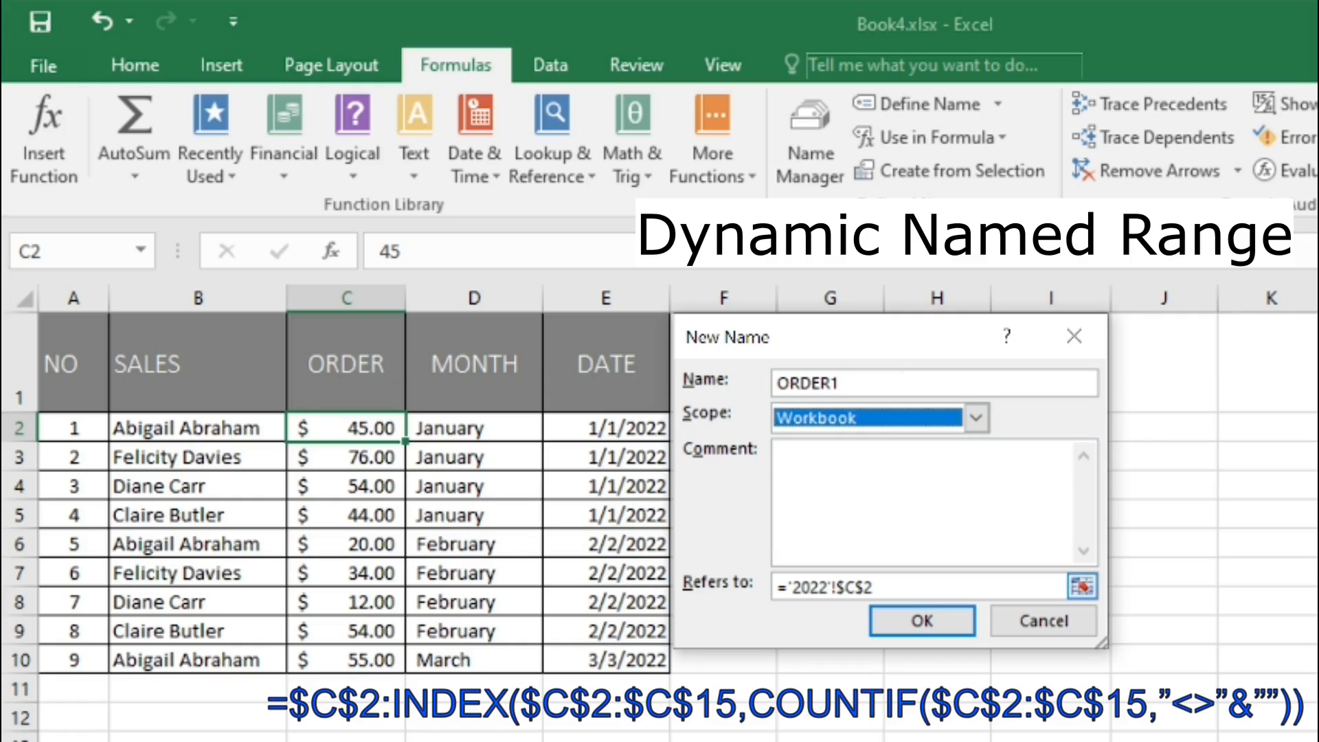
pyautogui.moveTo(893, 588); pyautogui.dragTo(776, 588)
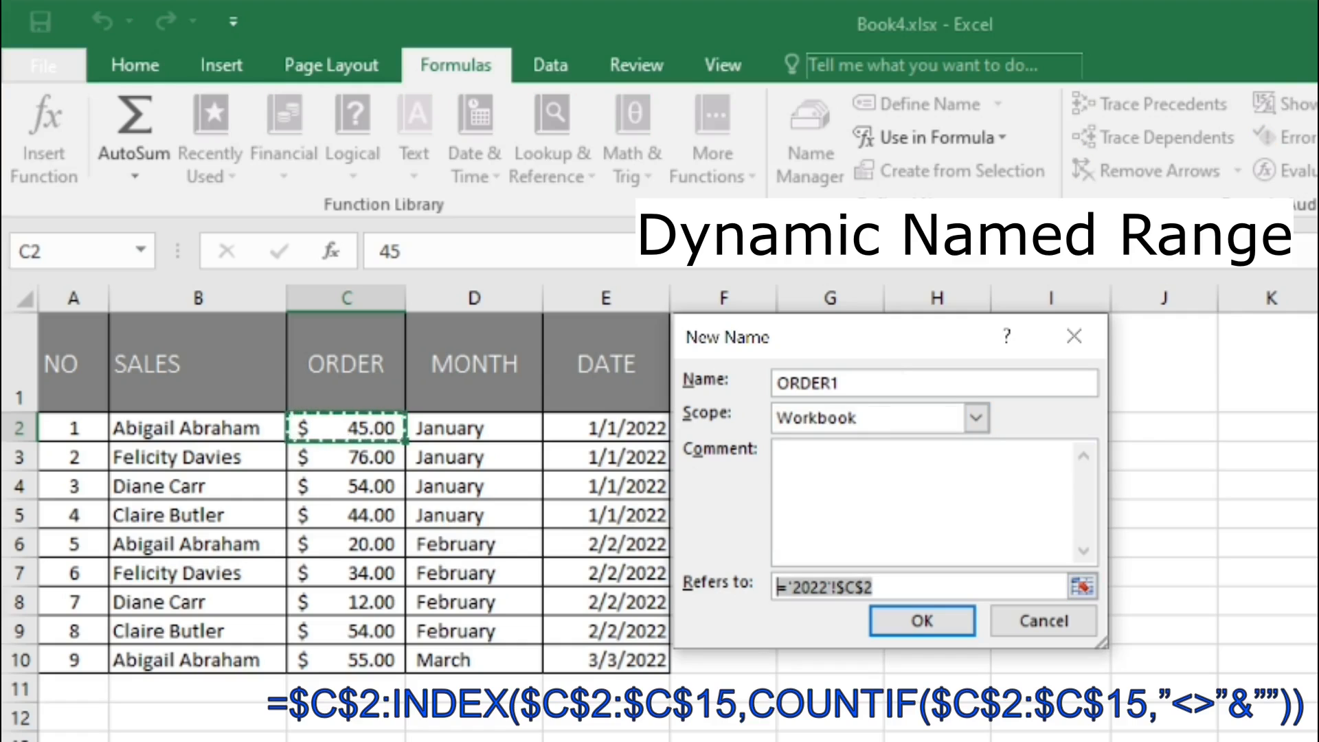
pyautogui.write('=$C$2:INDEX($C$2:$C$15,COUNTIF($C$2:$C$15,"<>"&""))')
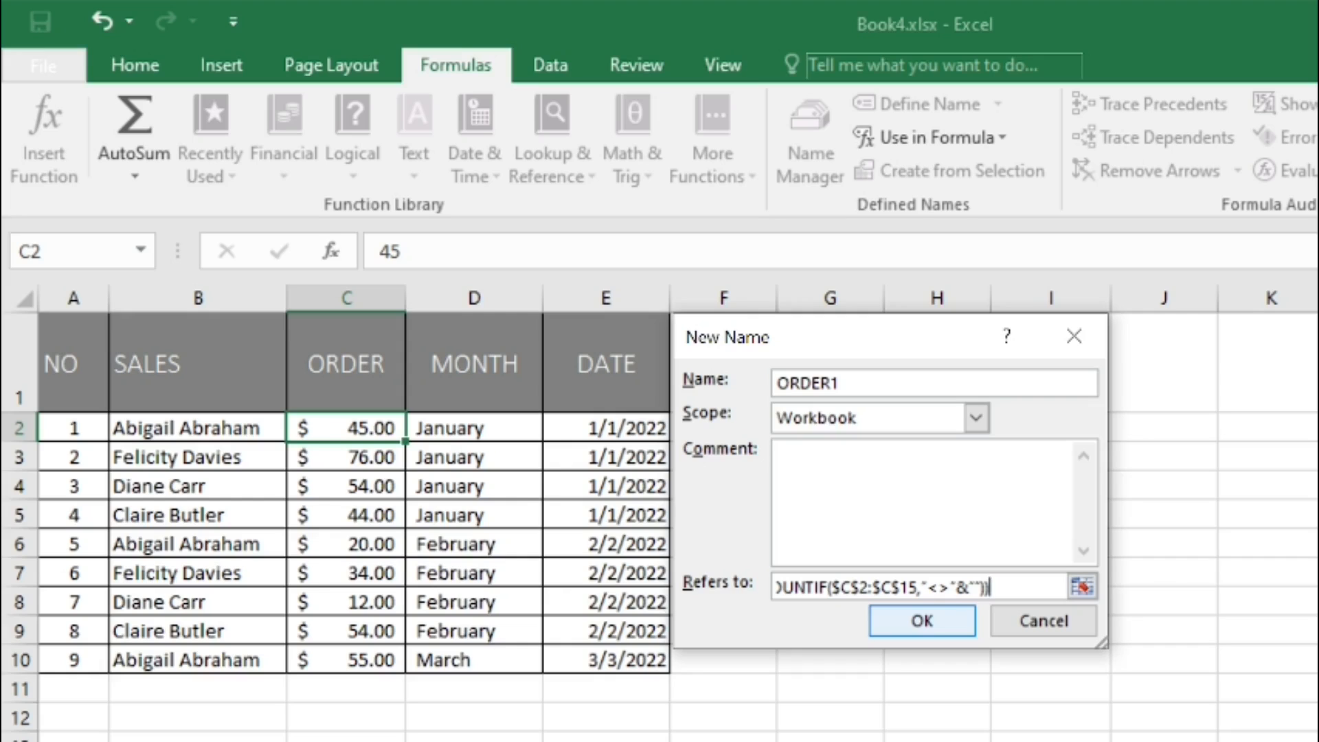
pyautogui.write('+')
pyautogui.press('Left')
pyautogui.press('Left')
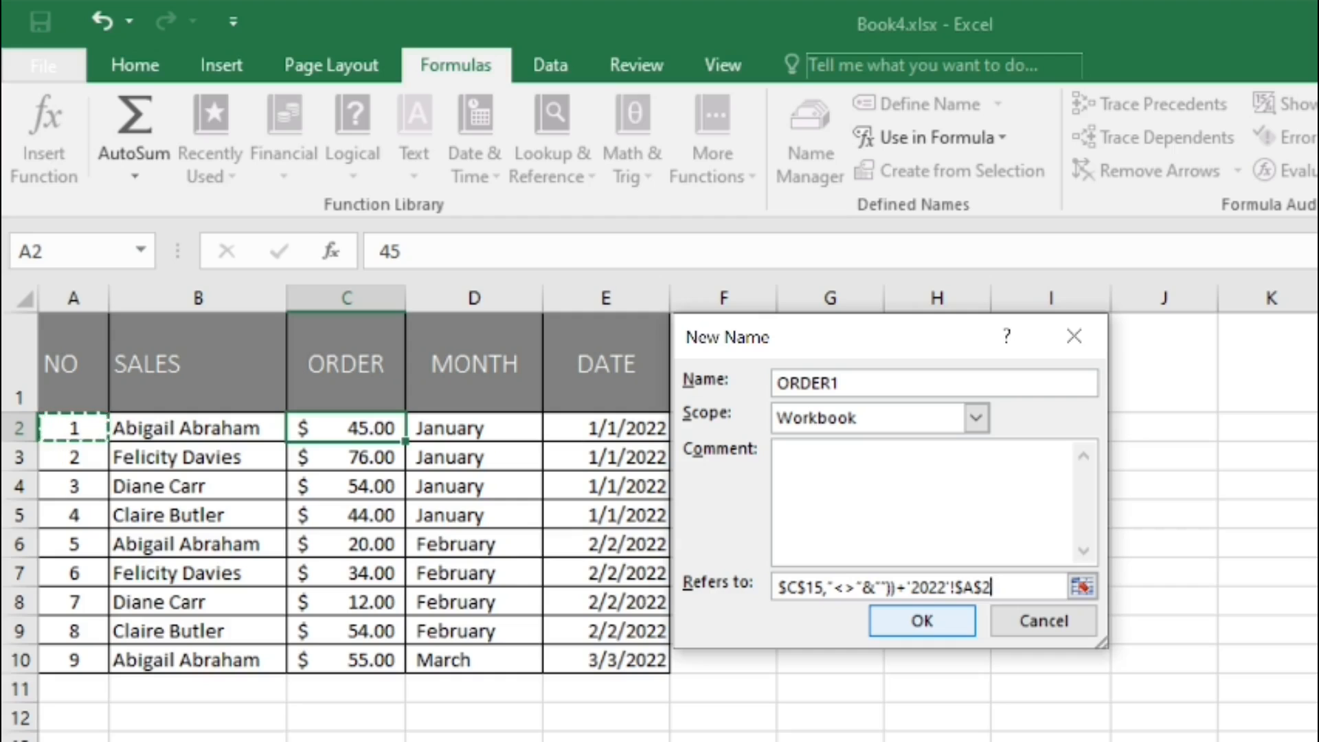
pyautogui.press('Return')
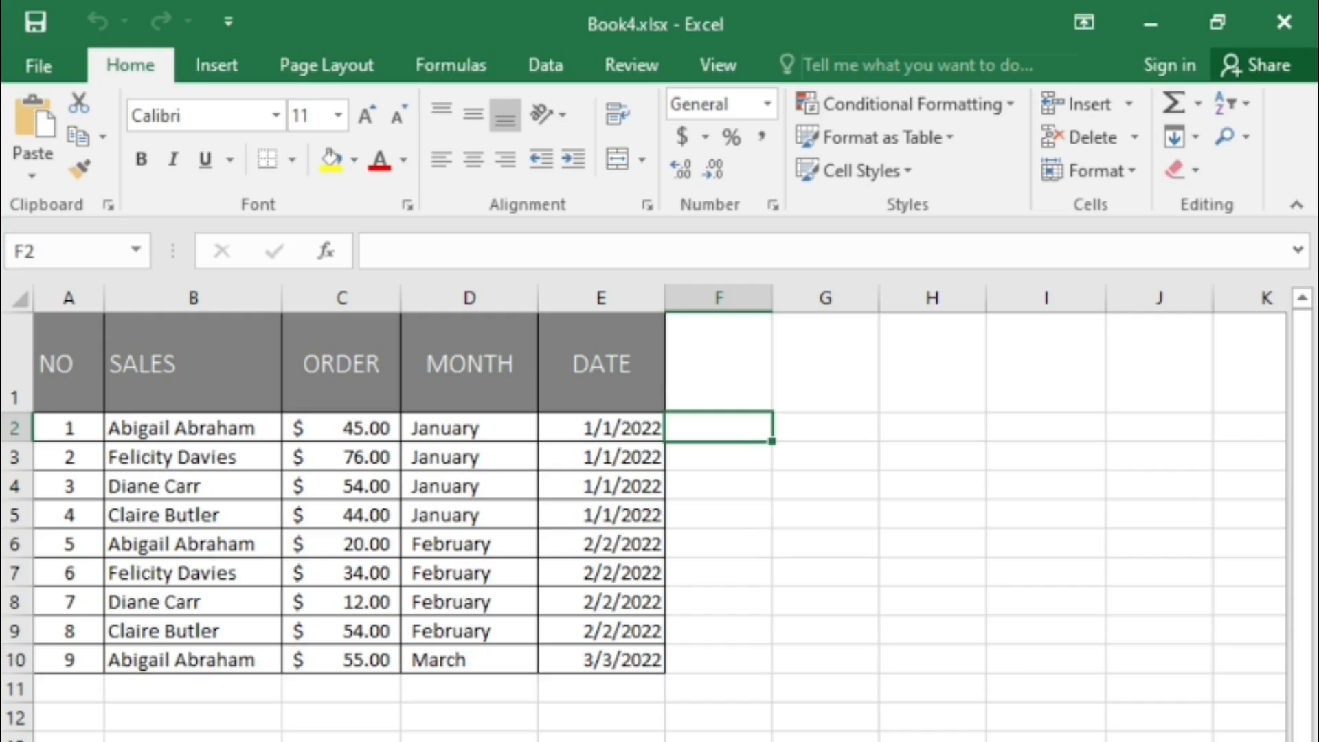
# Sort the whole order table by the SALES column from A to Z
pyautogui.click(193, 428)
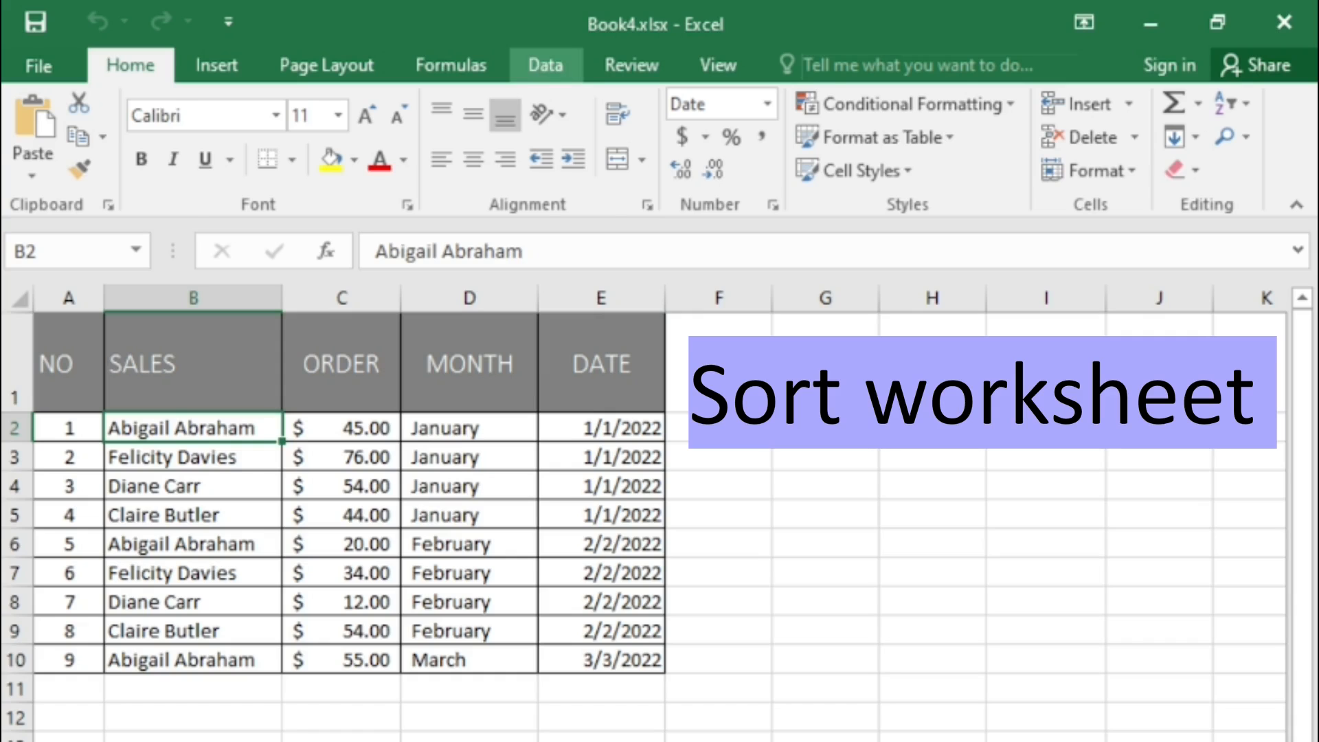
pyautogui.click(546, 65)
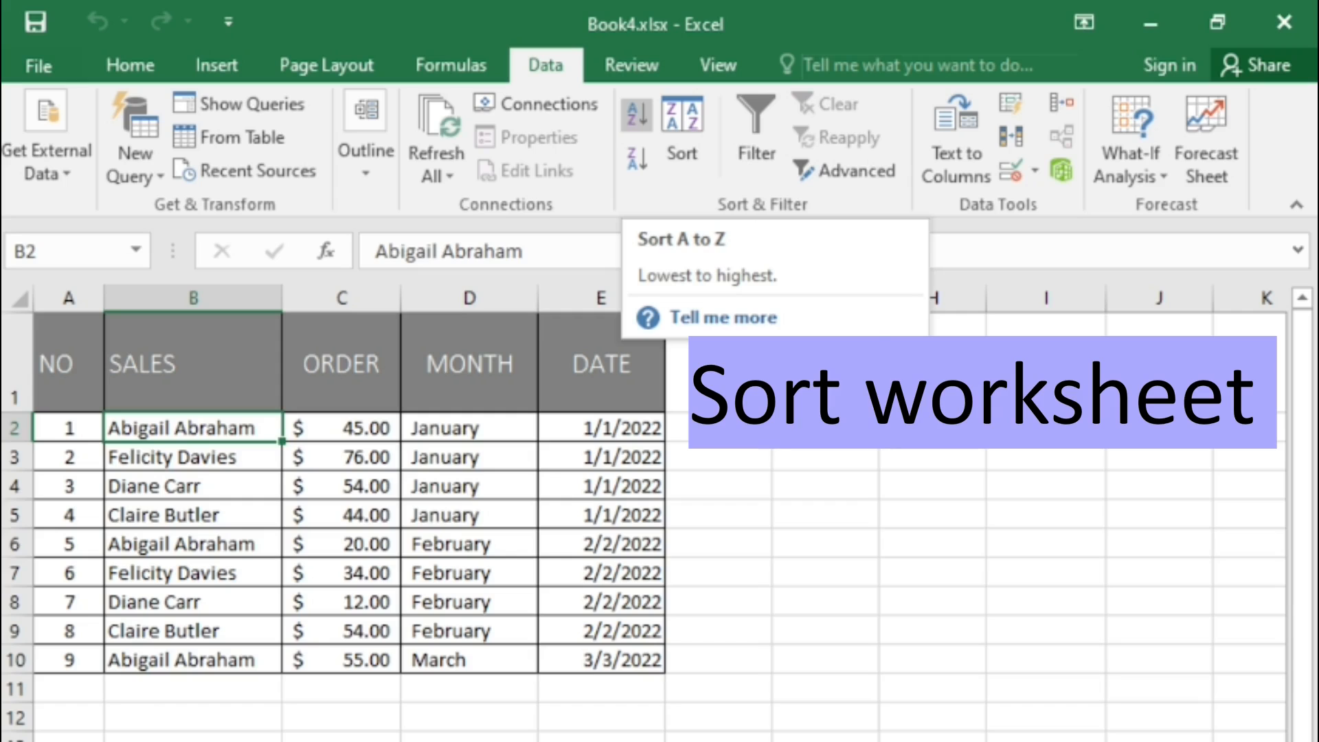
pyautogui.click(637, 113)
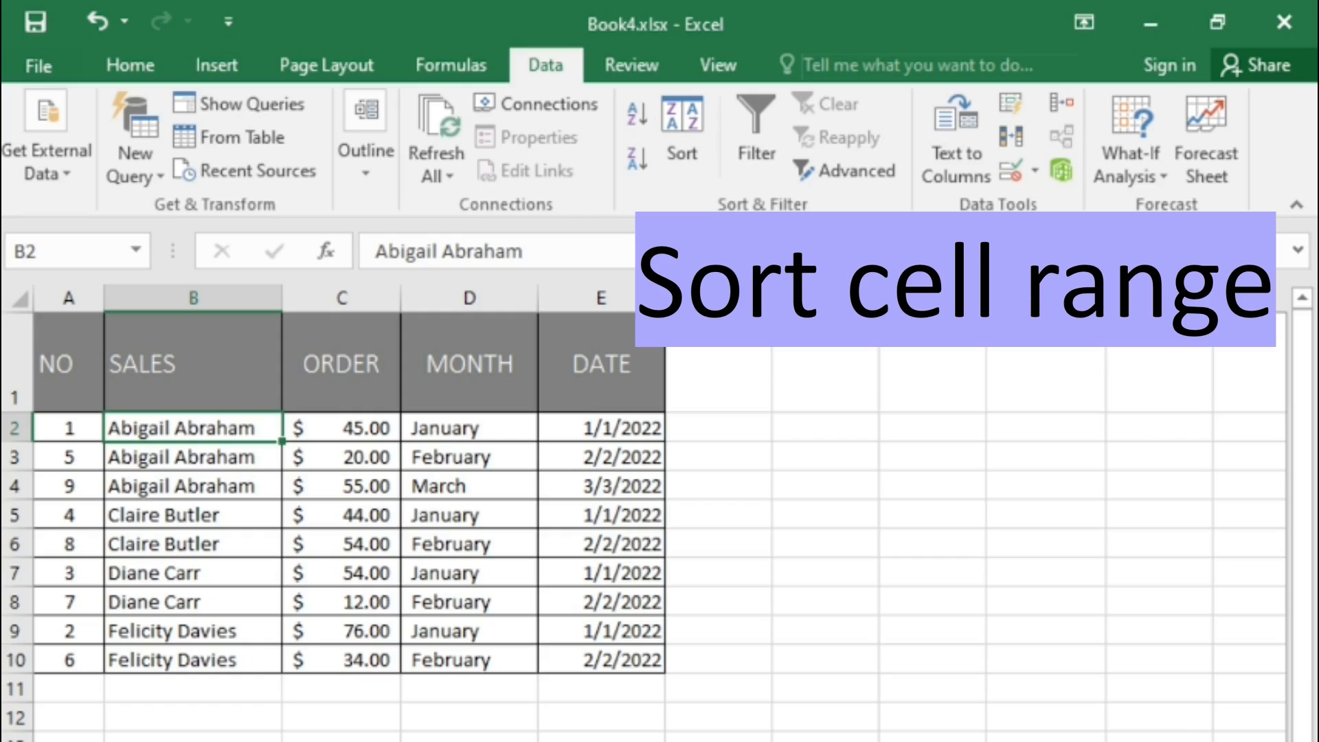
# Sort only the range A1:B10 by SALES values from Z to A, then clear the selection by selecting cell F2
pyautogui.click(69, 363)
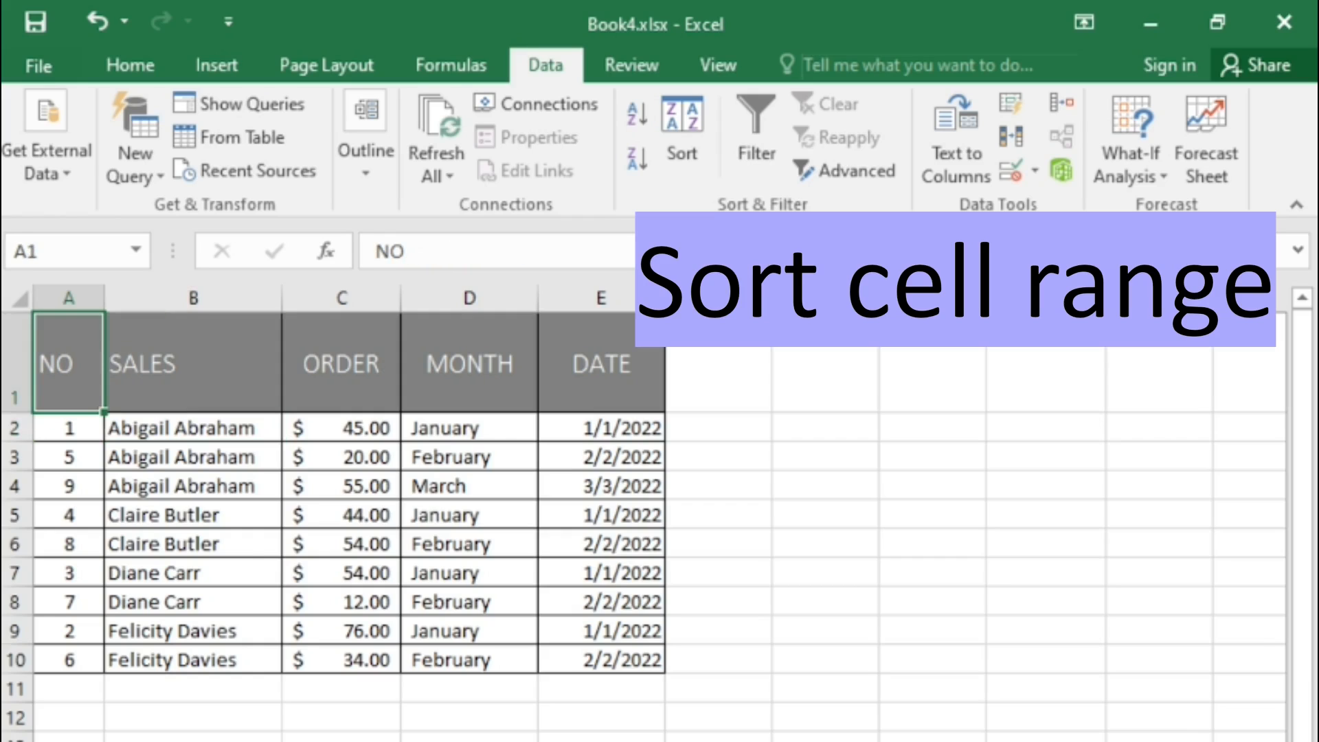
pyautogui.moveTo(69, 362); pyautogui.dragTo(193, 661)
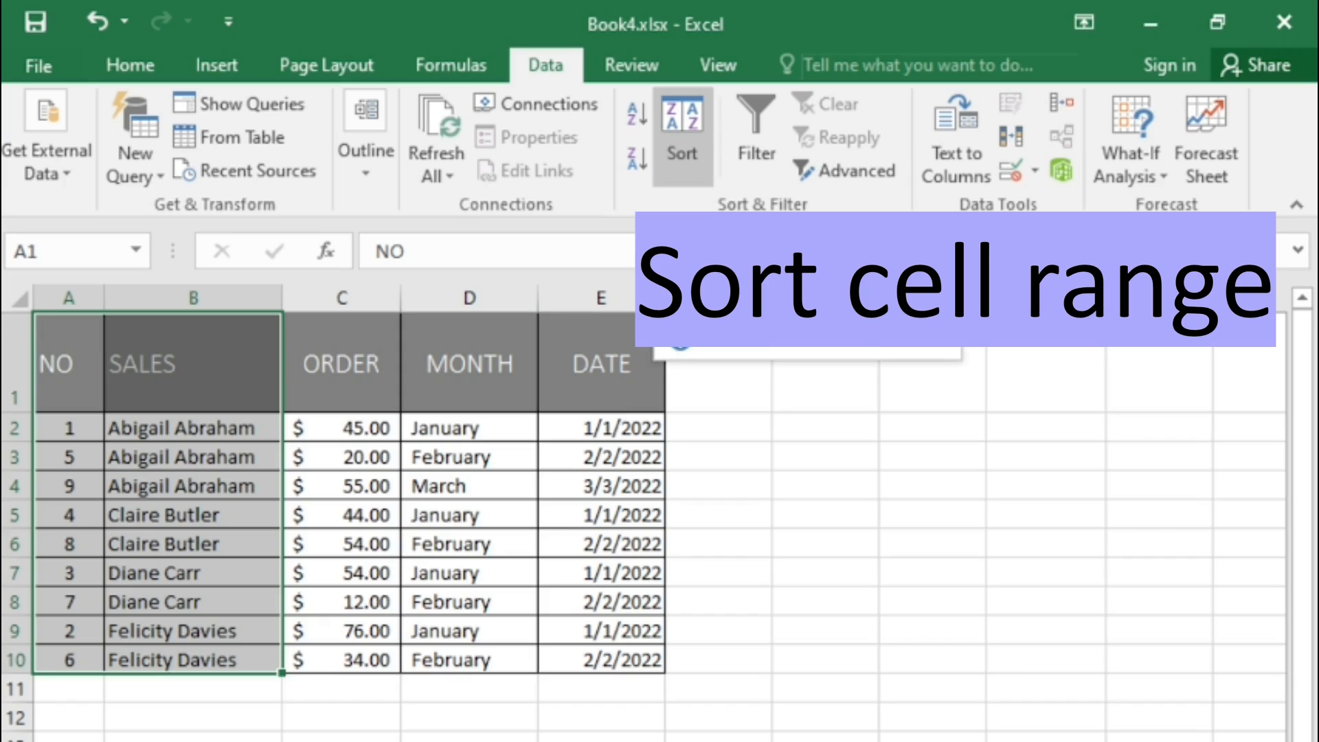
pyautogui.click(683, 137)
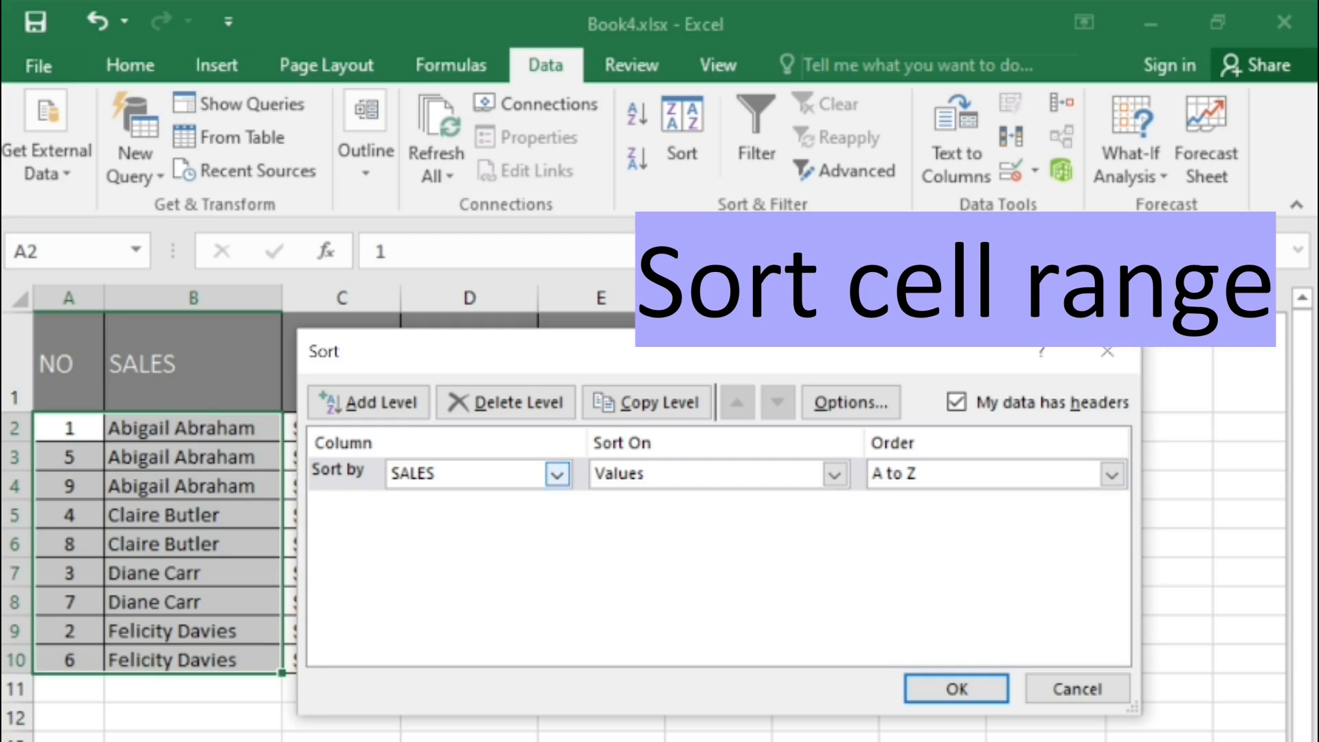
pyautogui.click(1112, 475)
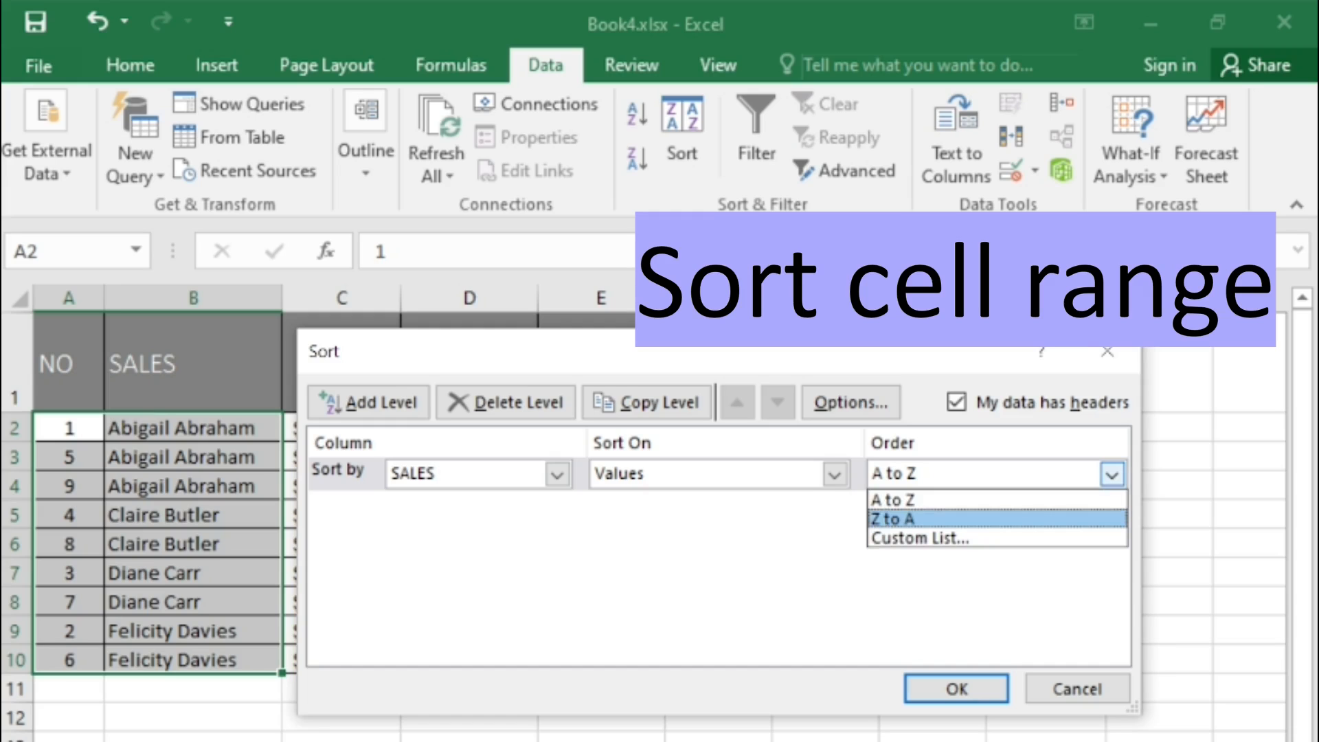
pyautogui.press('Return')
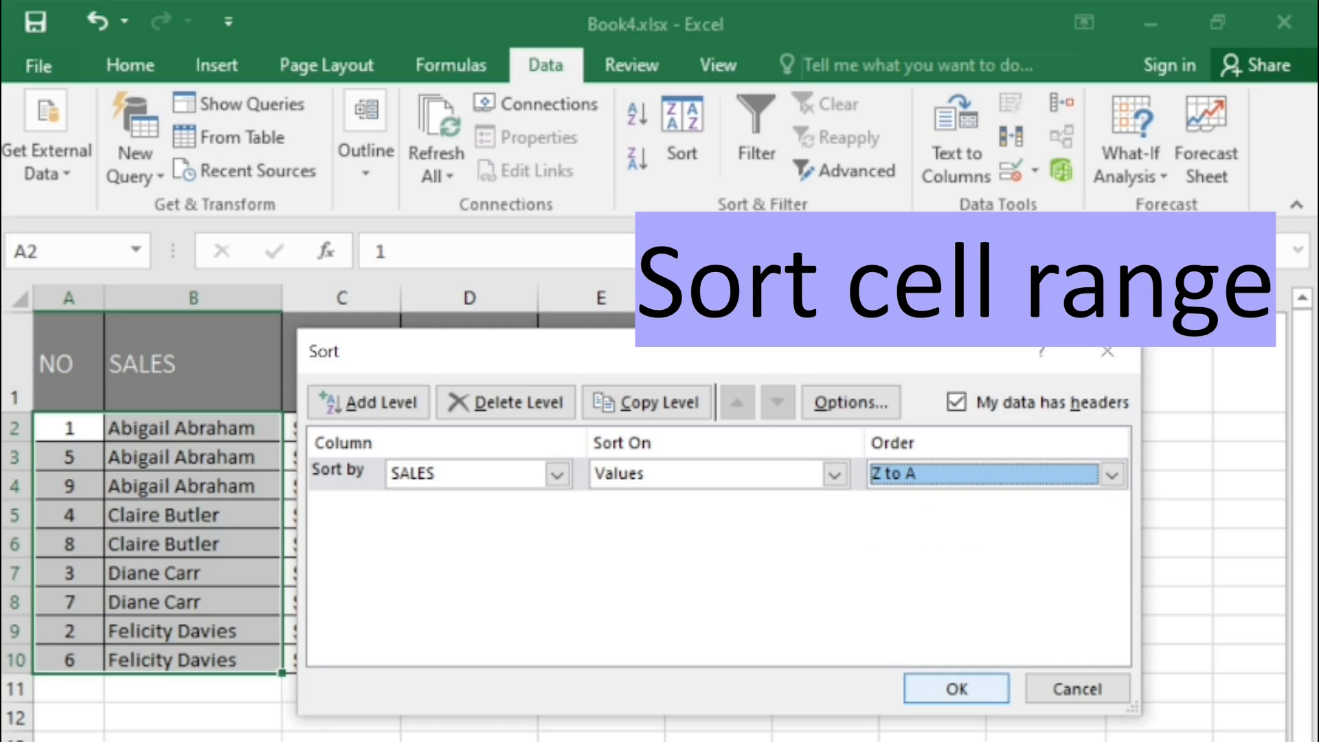
pyautogui.press('Return')
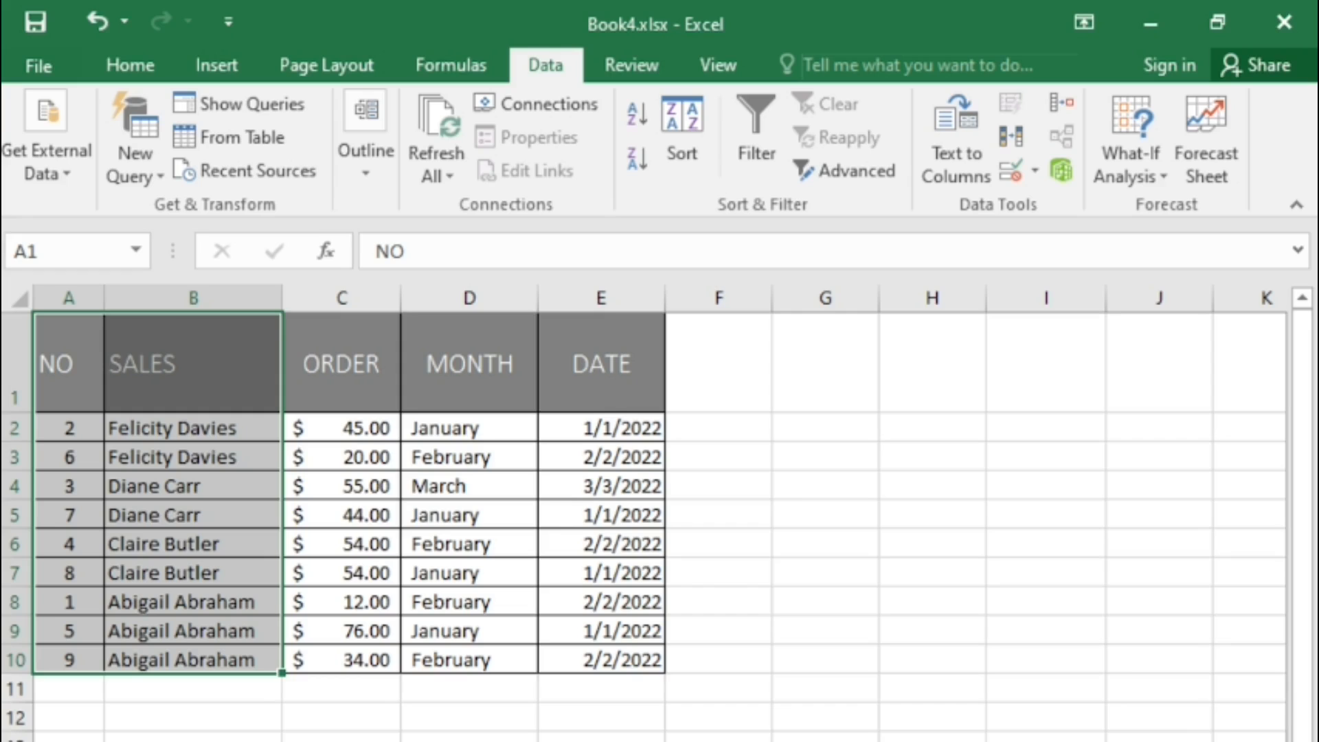
pyautogui.click(719, 428)
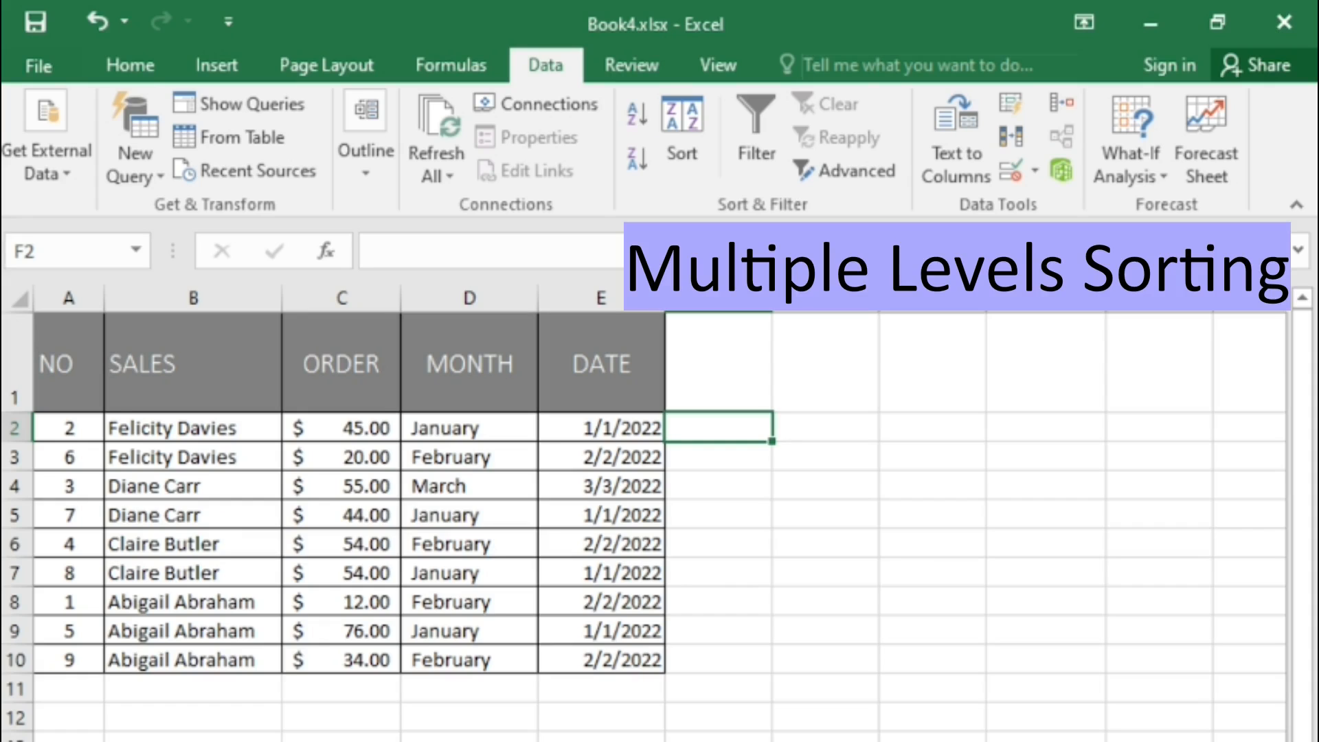
# Start a custom sort of the whole order table with SALES values from A to Z as the first level
pyautogui.click(68, 363)
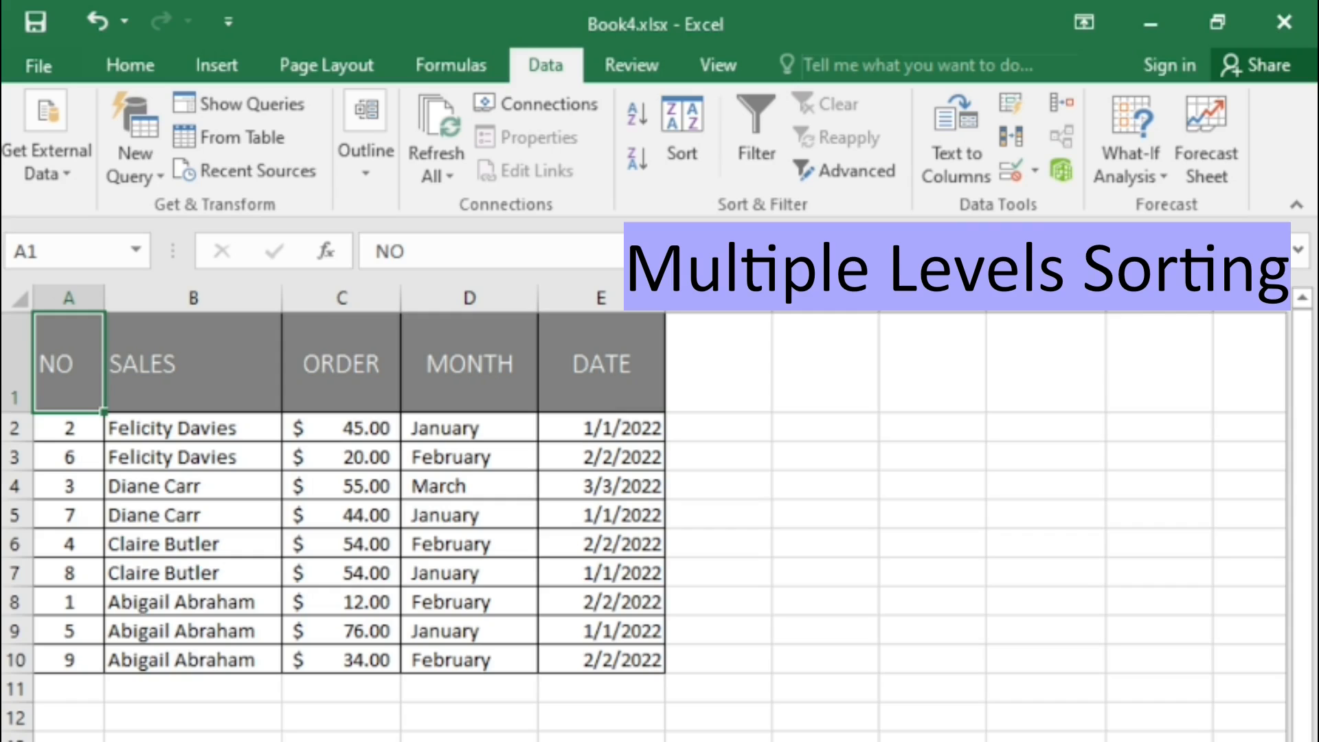
pyautogui.hotkey('ctrl', 'a')
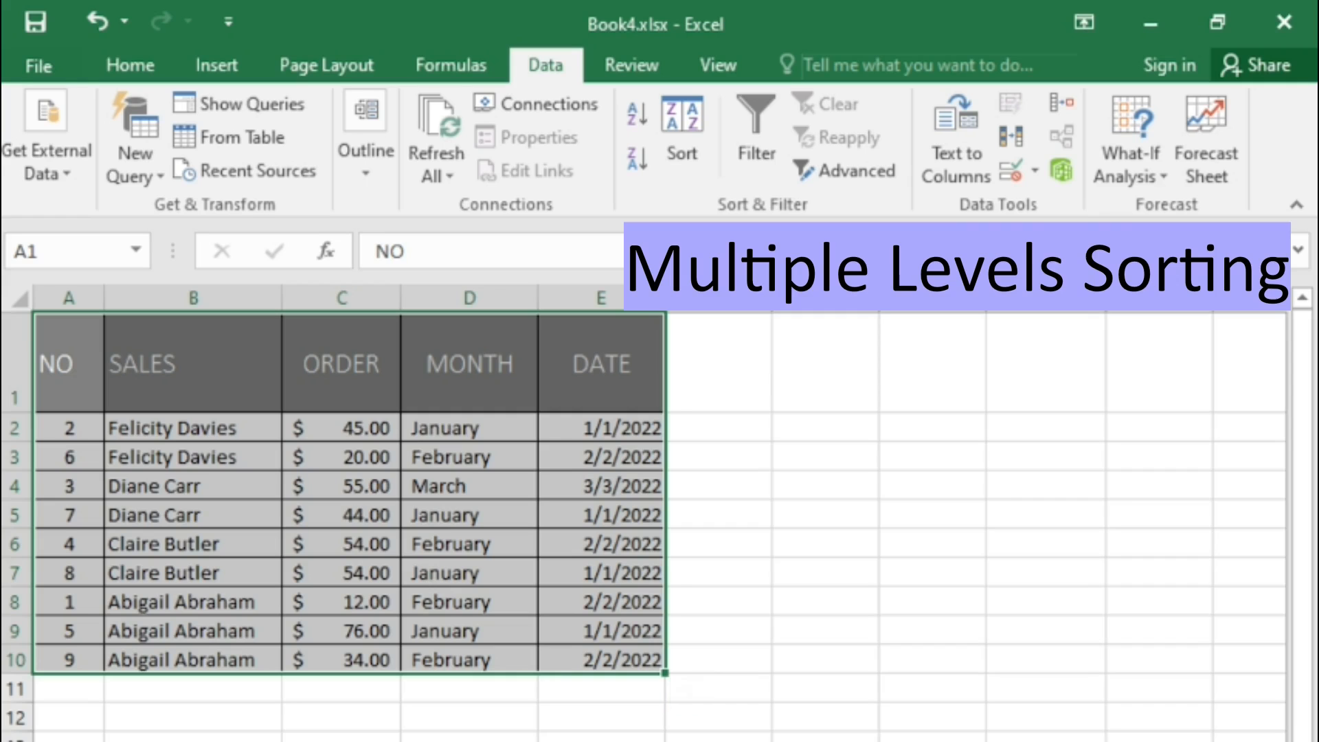
pyautogui.click(682, 137)
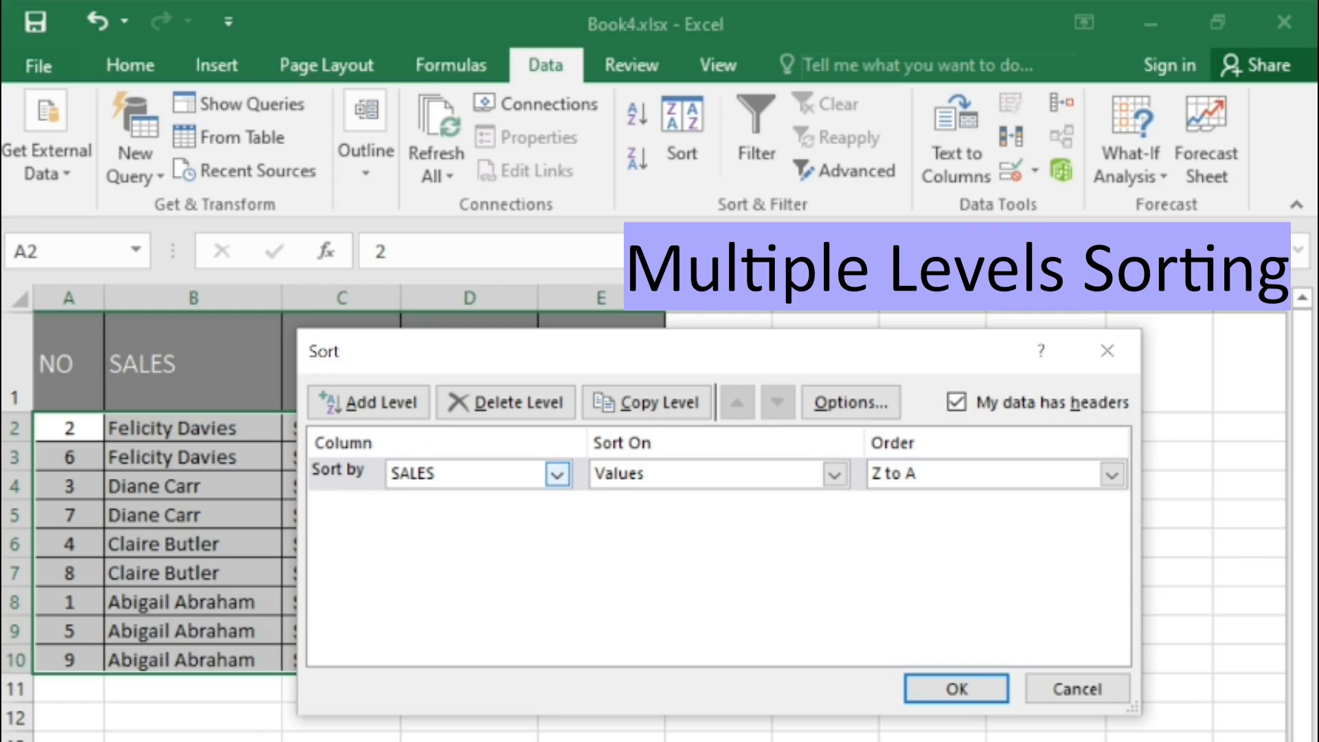
pyautogui.click(557, 474)
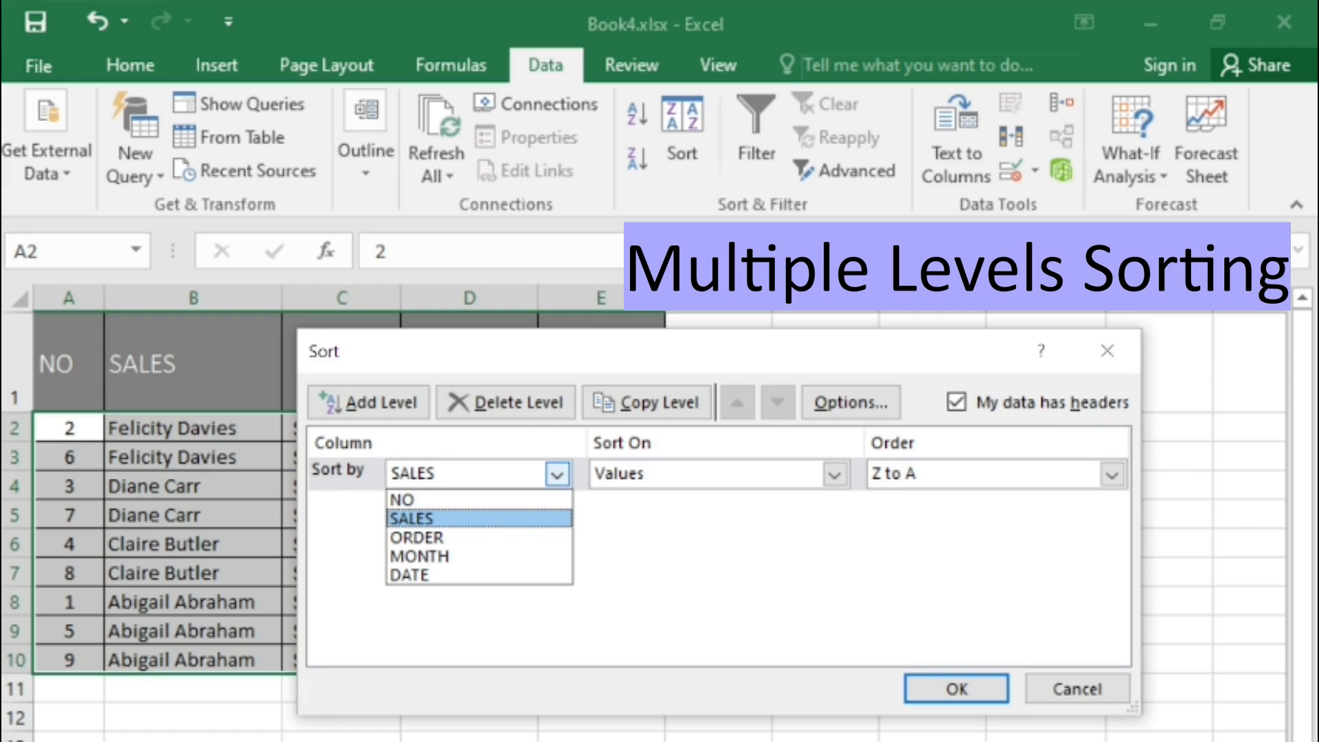
pyautogui.click(479, 519)
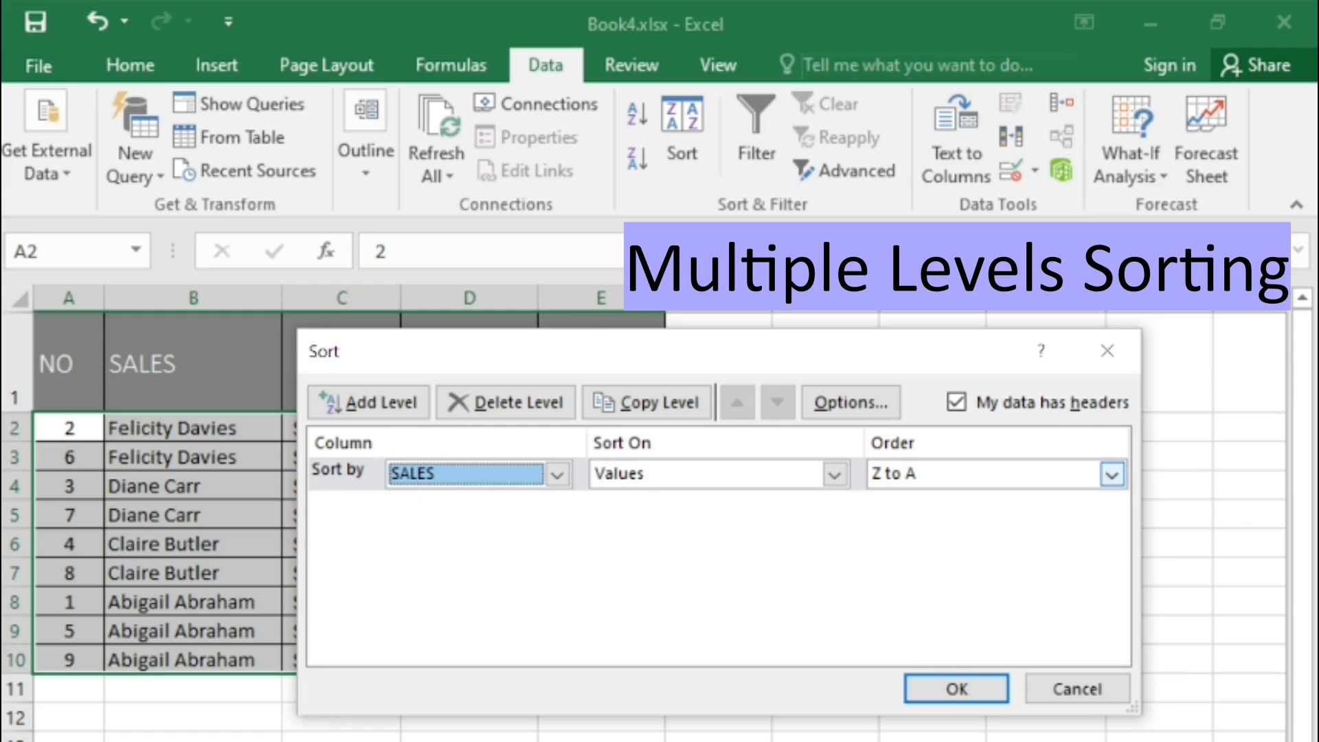
pyautogui.click(1112, 474)
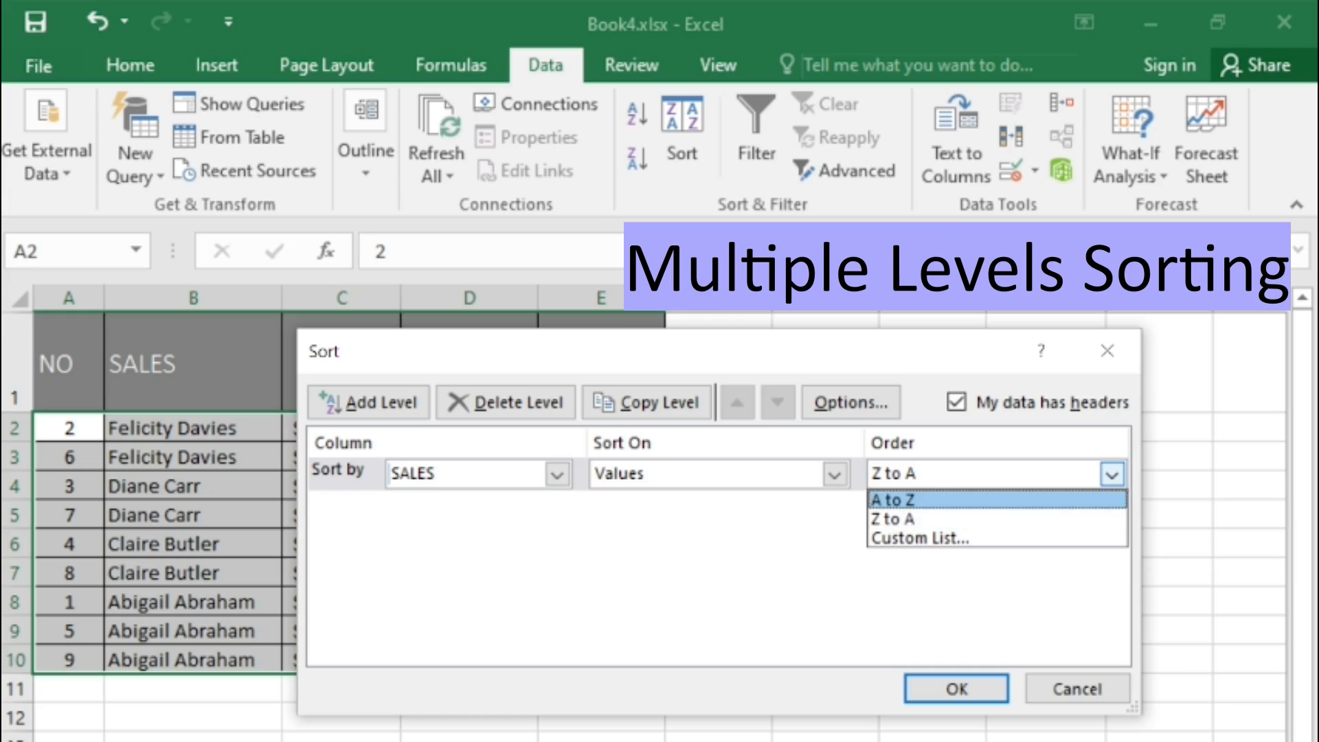
pyautogui.click(996, 500)
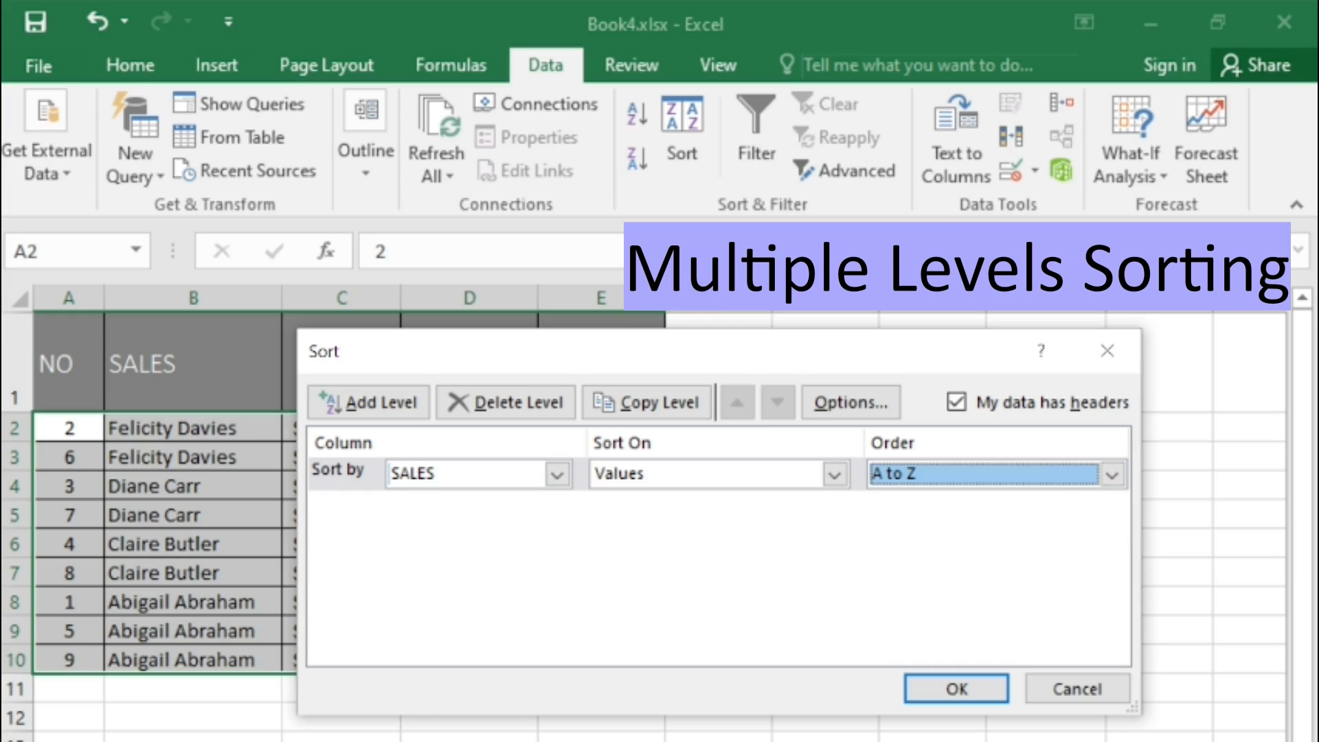
# Add a second sort level on ORDER values from Largest to Smallest, apply the sort and select cell F2
pyautogui.click(368, 402)
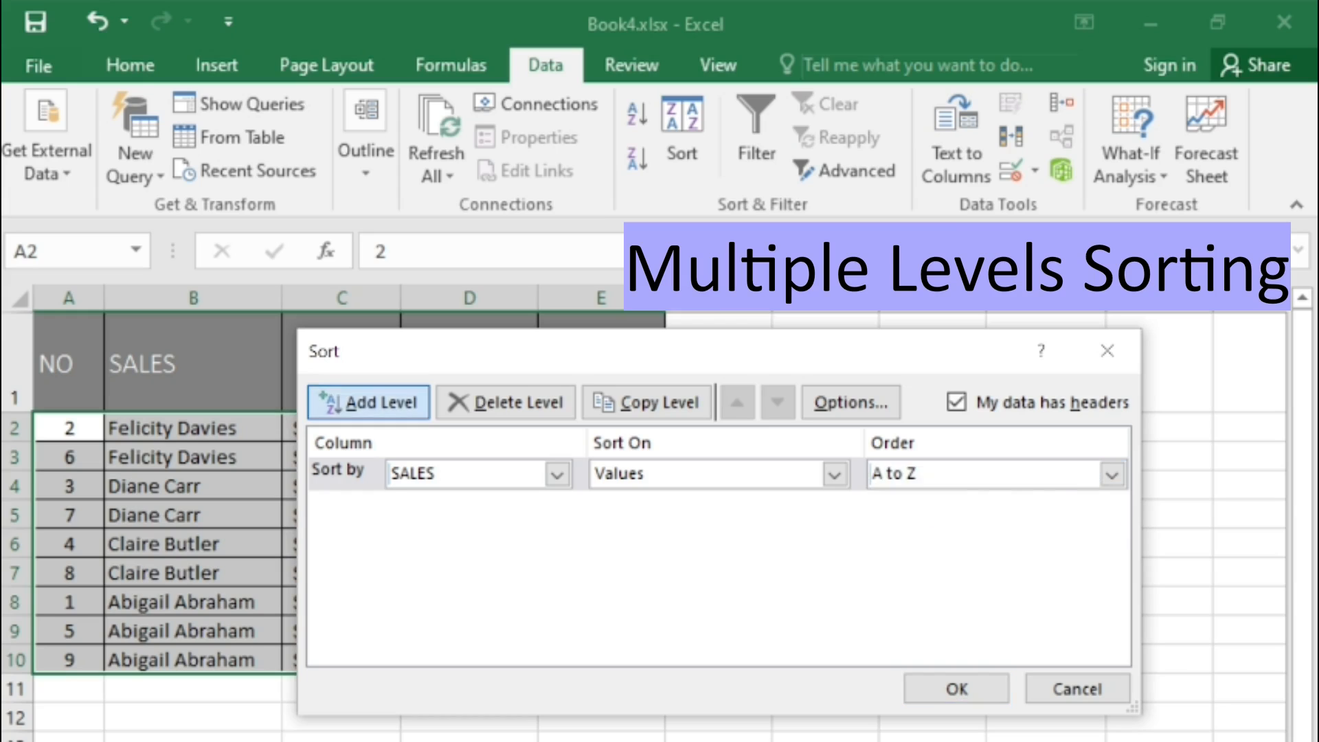
pyautogui.click(557, 508)
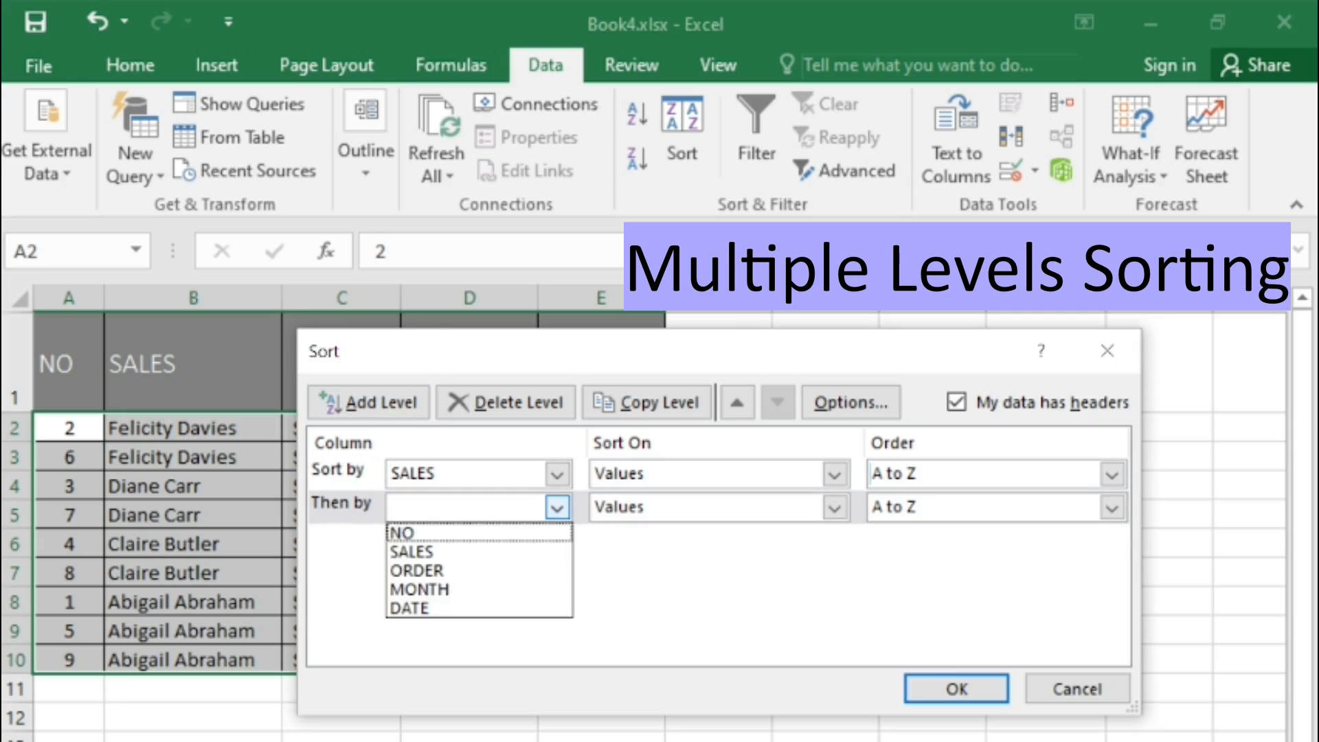
pyautogui.click(419, 570)
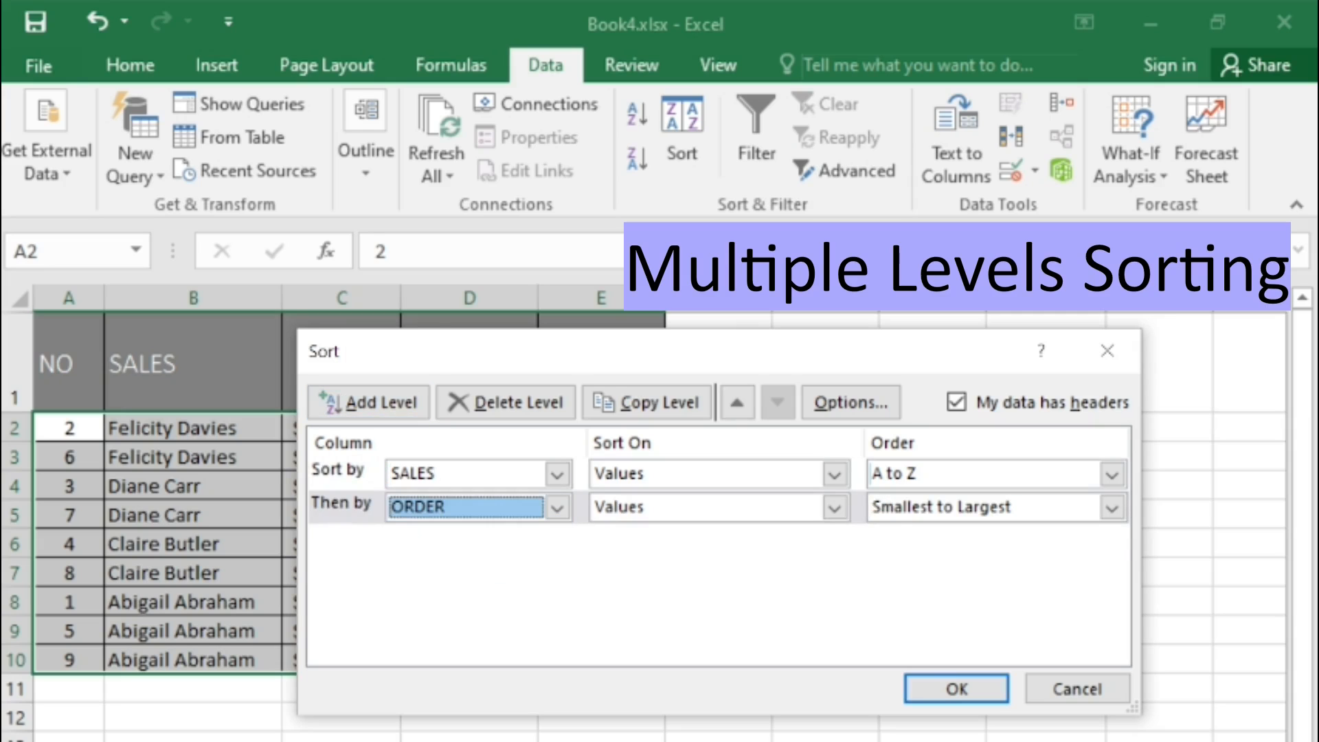
pyautogui.click(1113, 508)
pyautogui.click(962, 552)
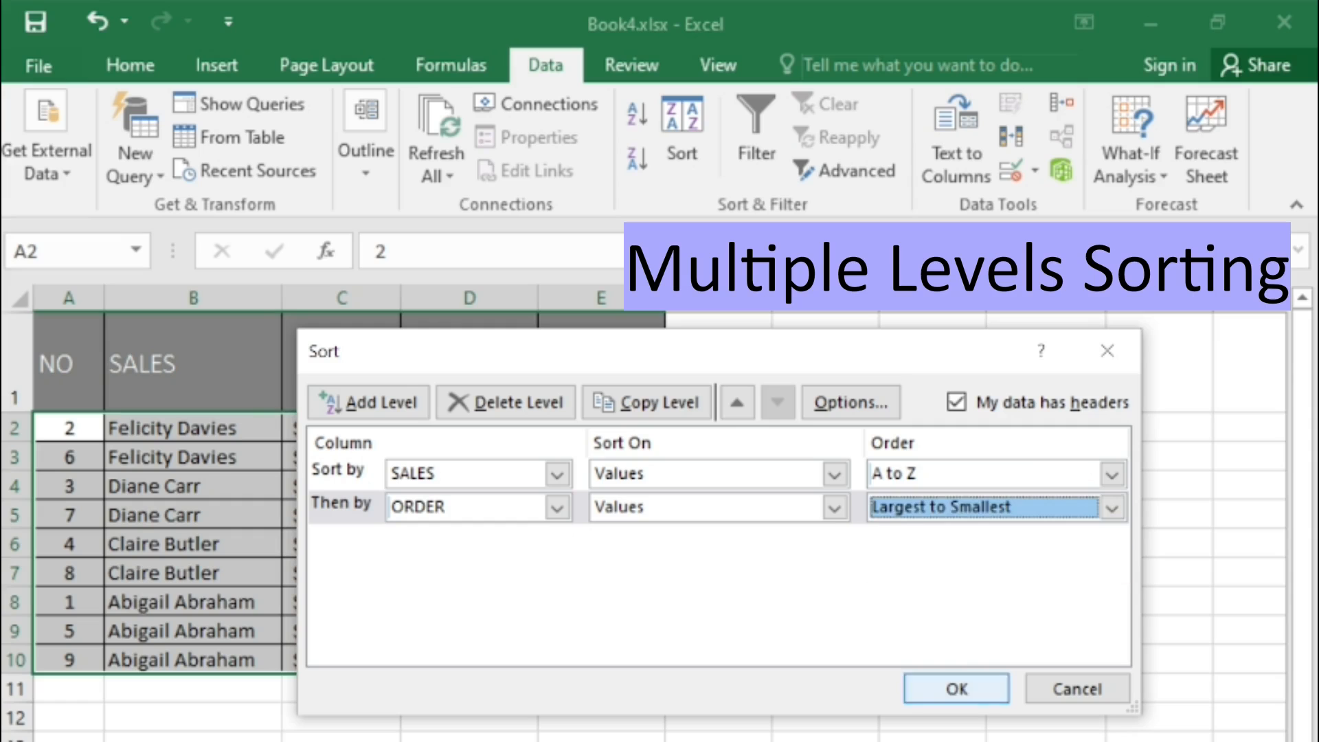
pyautogui.click(956, 688)
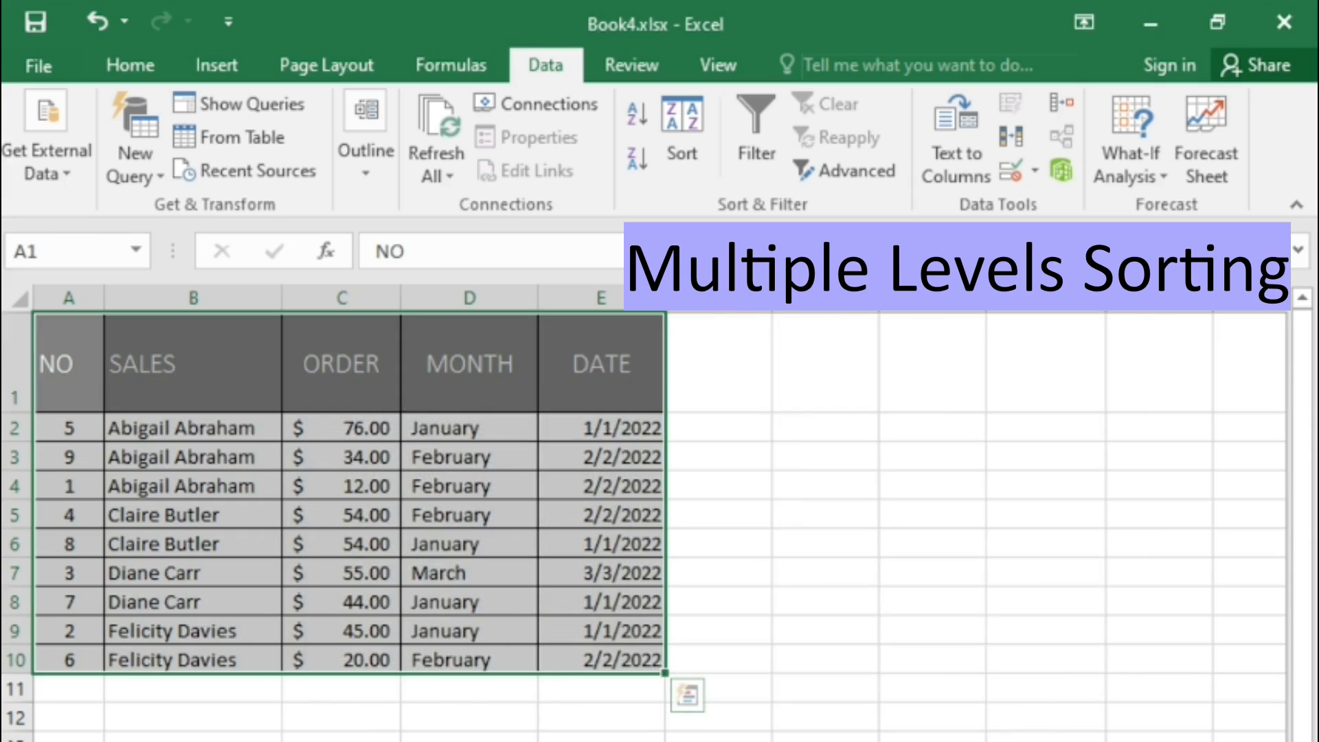
pyautogui.click(719, 428)
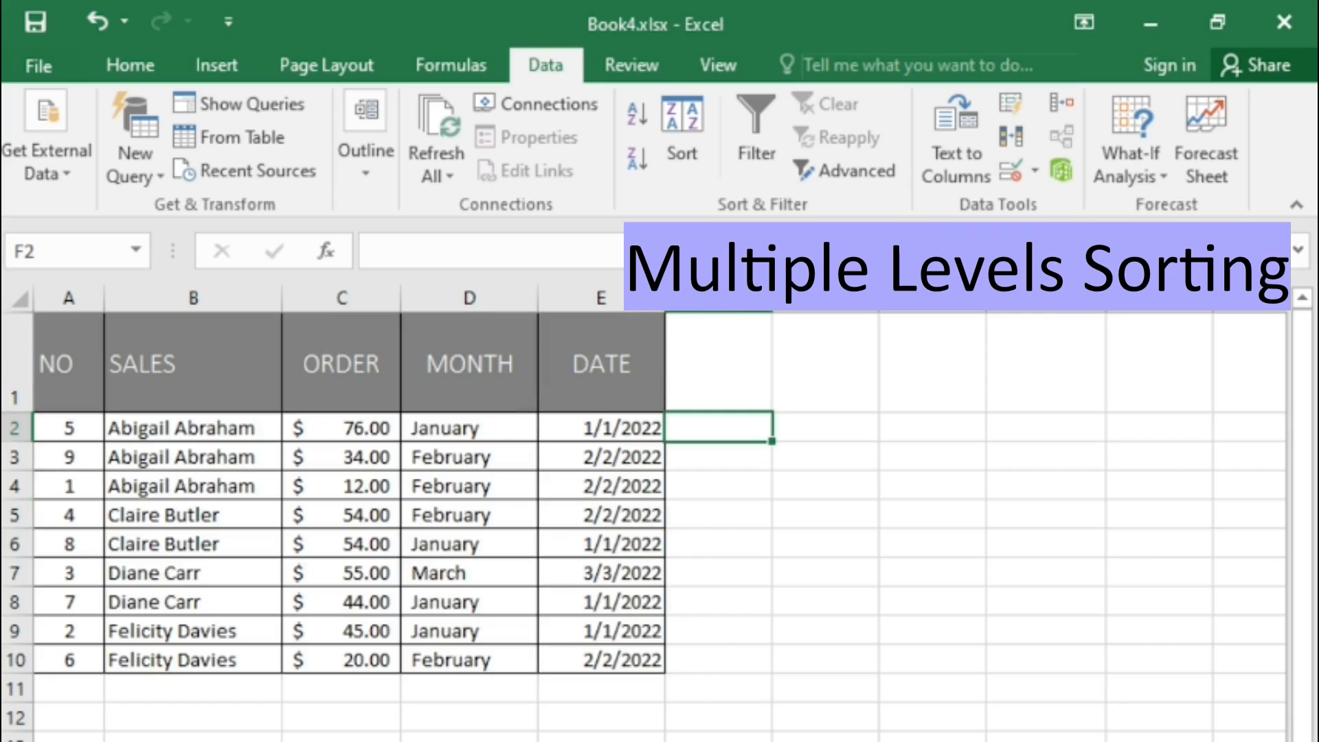
# Review the sorted ORDER and SALES cells and the header row from NO to DATE
pyautogui.click(342, 428)
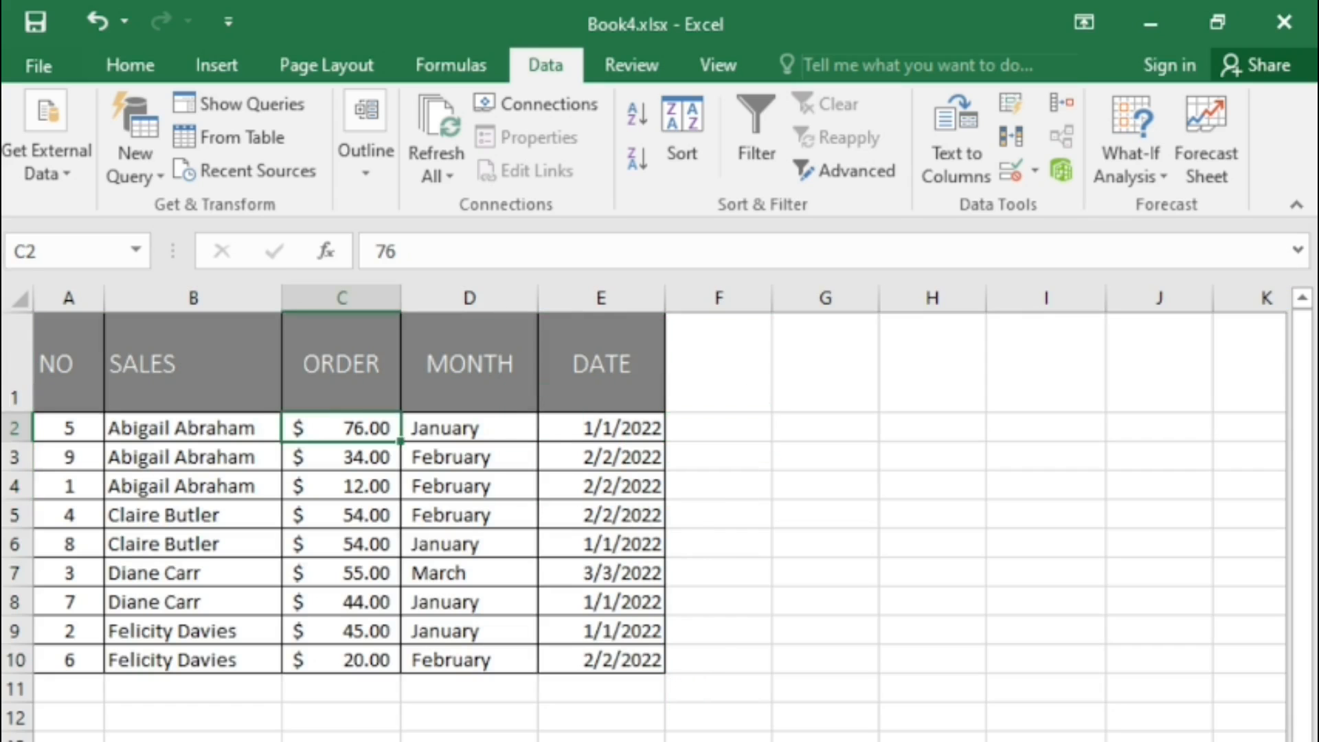
pyautogui.click(341, 515)
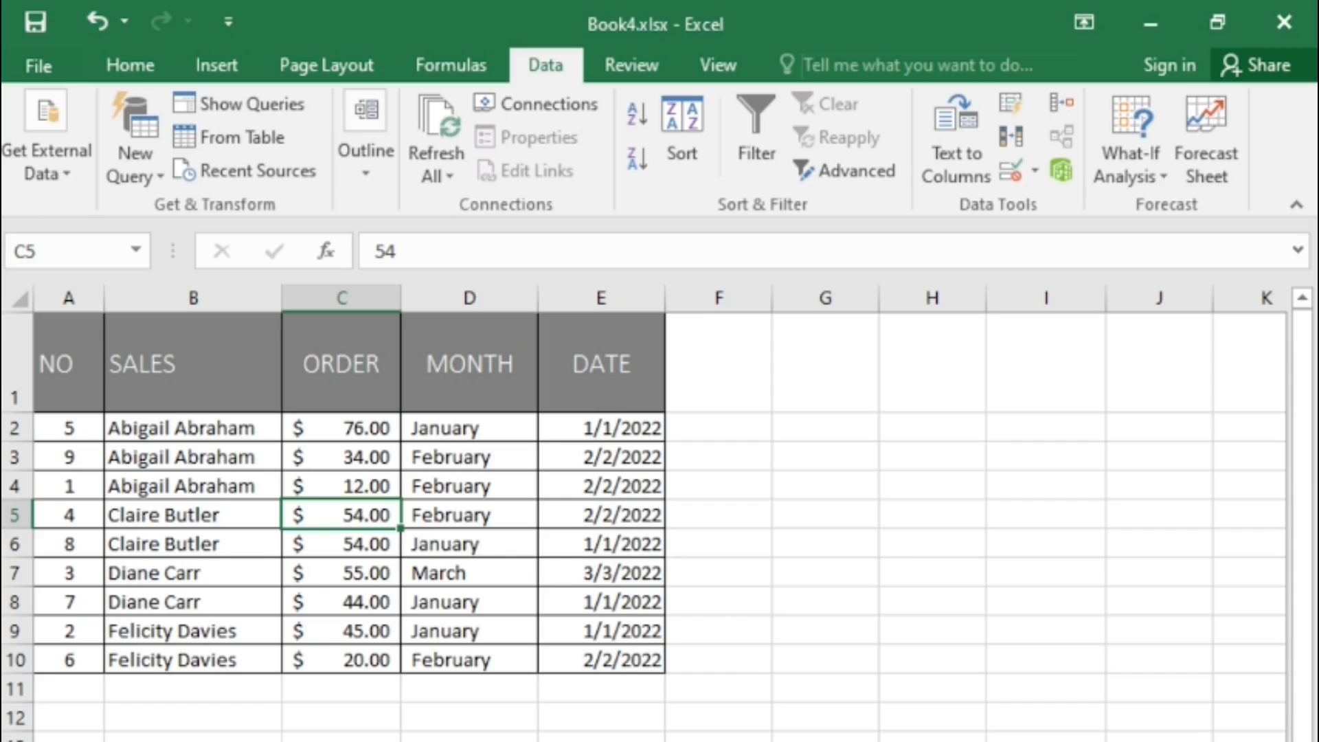
pyautogui.click(193, 428)
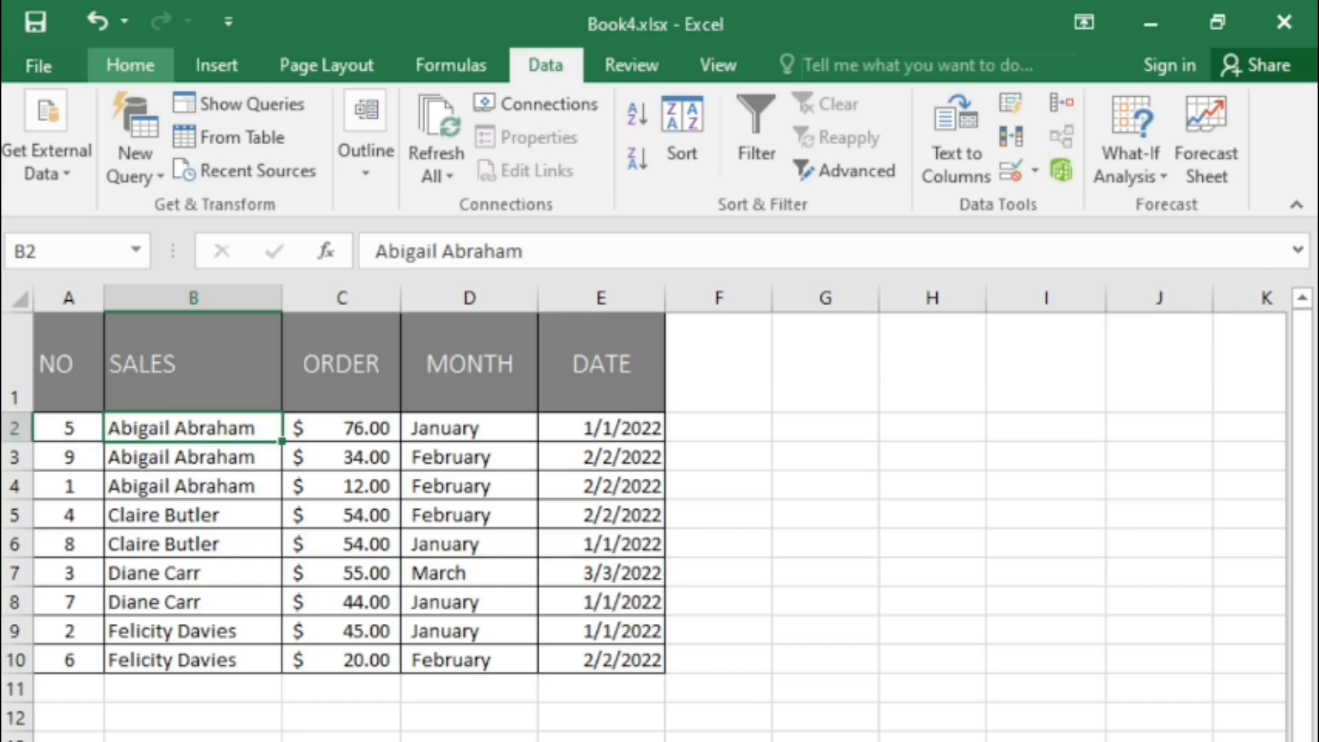
pyautogui.click(130, 66)
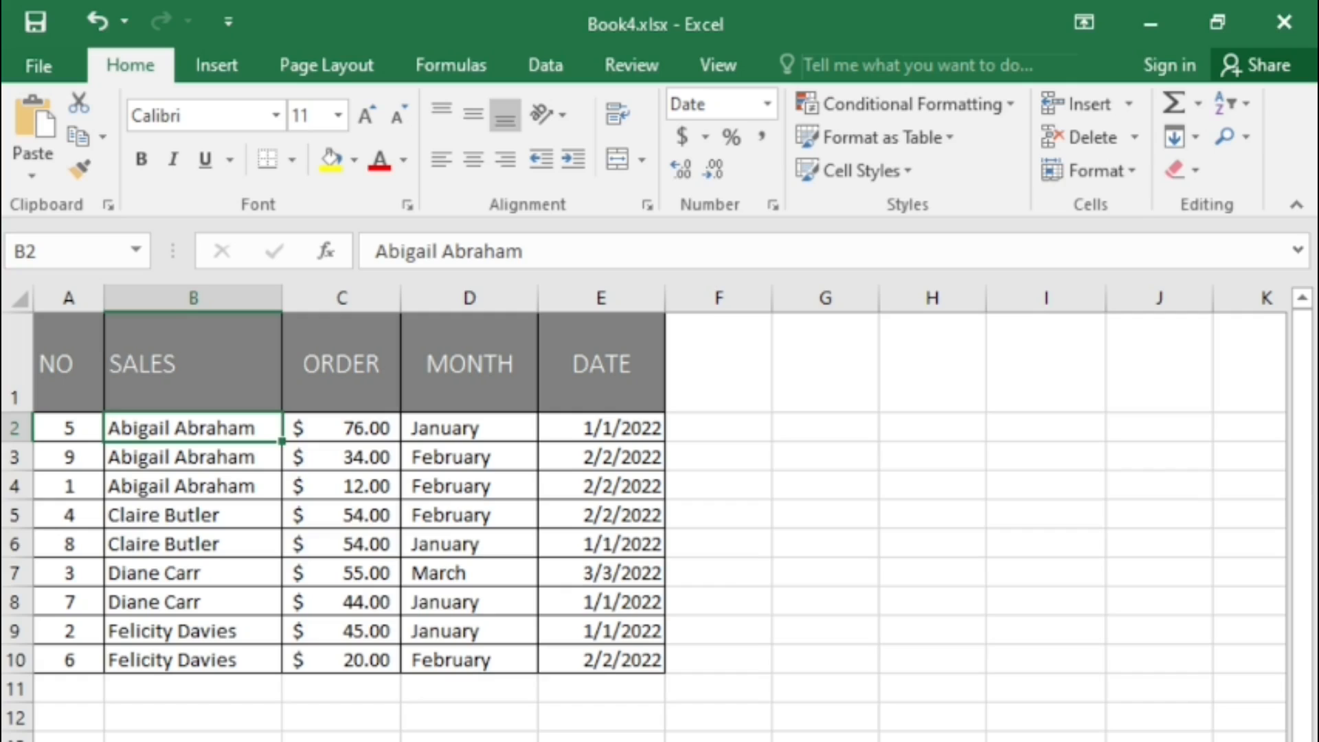
pyautogui.click(69, 362)
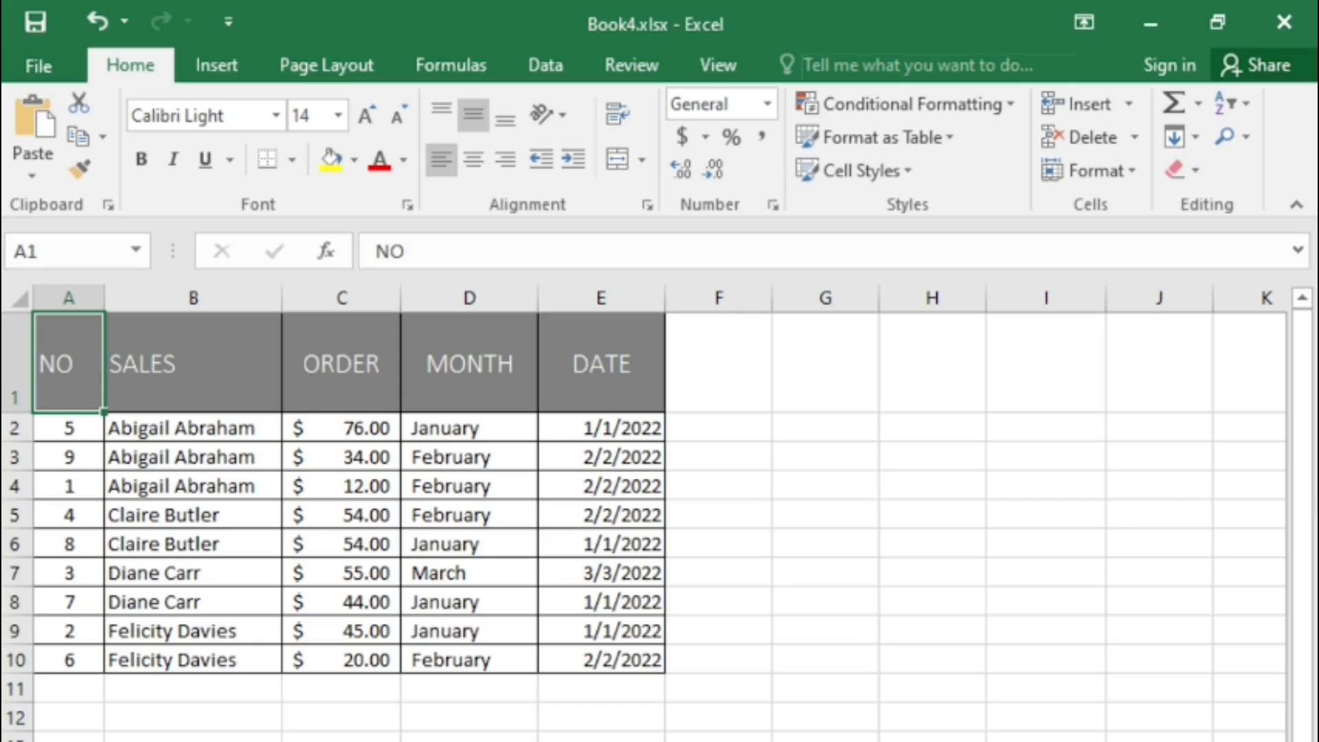
pyautogui.press('Right')
pyautogui.press('Right')
pyautogui.press('Right')
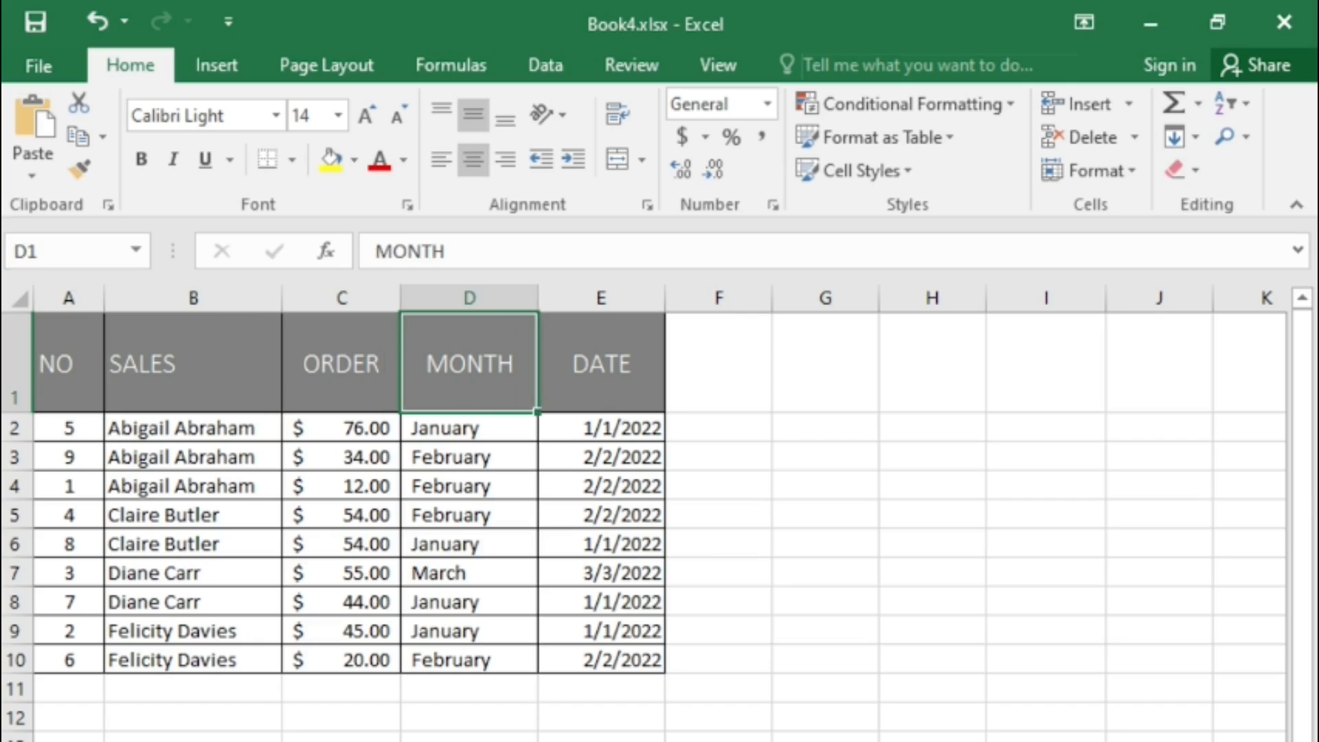
pyautogui.press('Right')
# Starting from cell B2, turn on filtering for the table and filter SALES to show only the first-listed salesperson
pyautogui.click(193, 428)
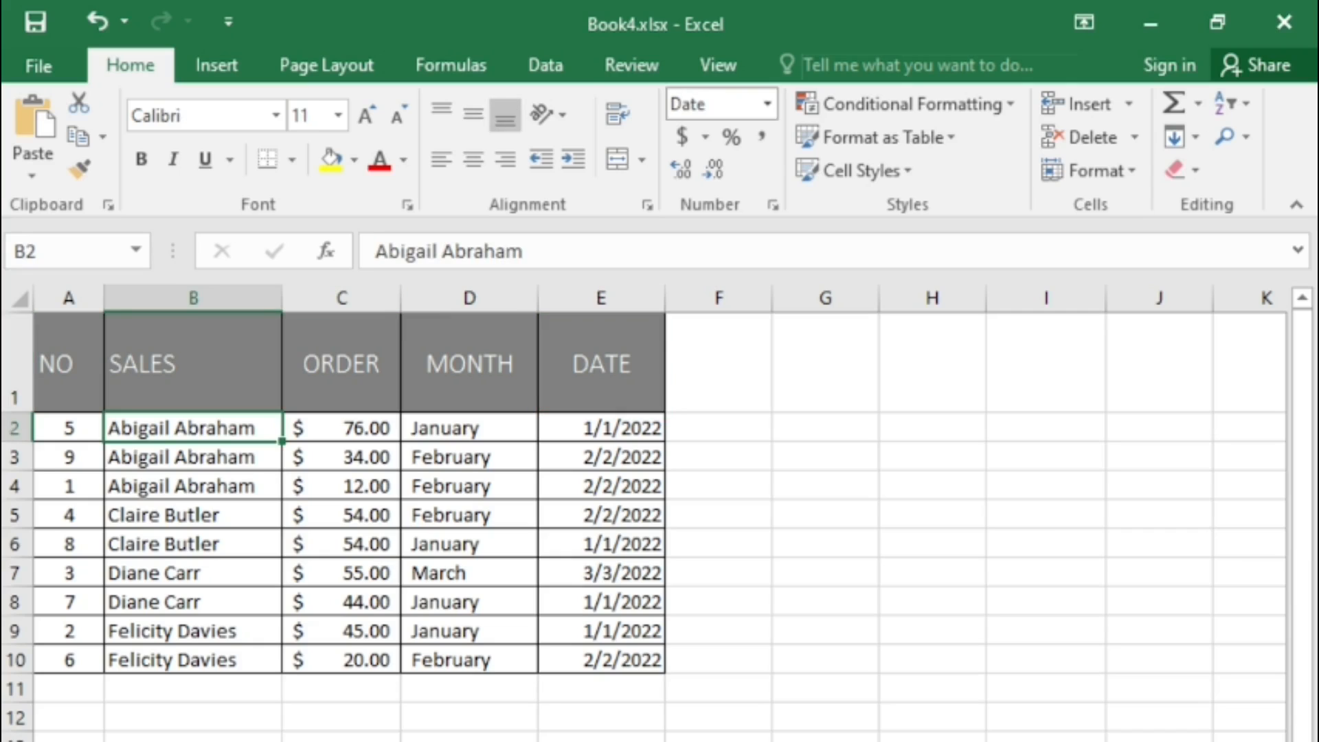
pyautogui.click(545, 65)
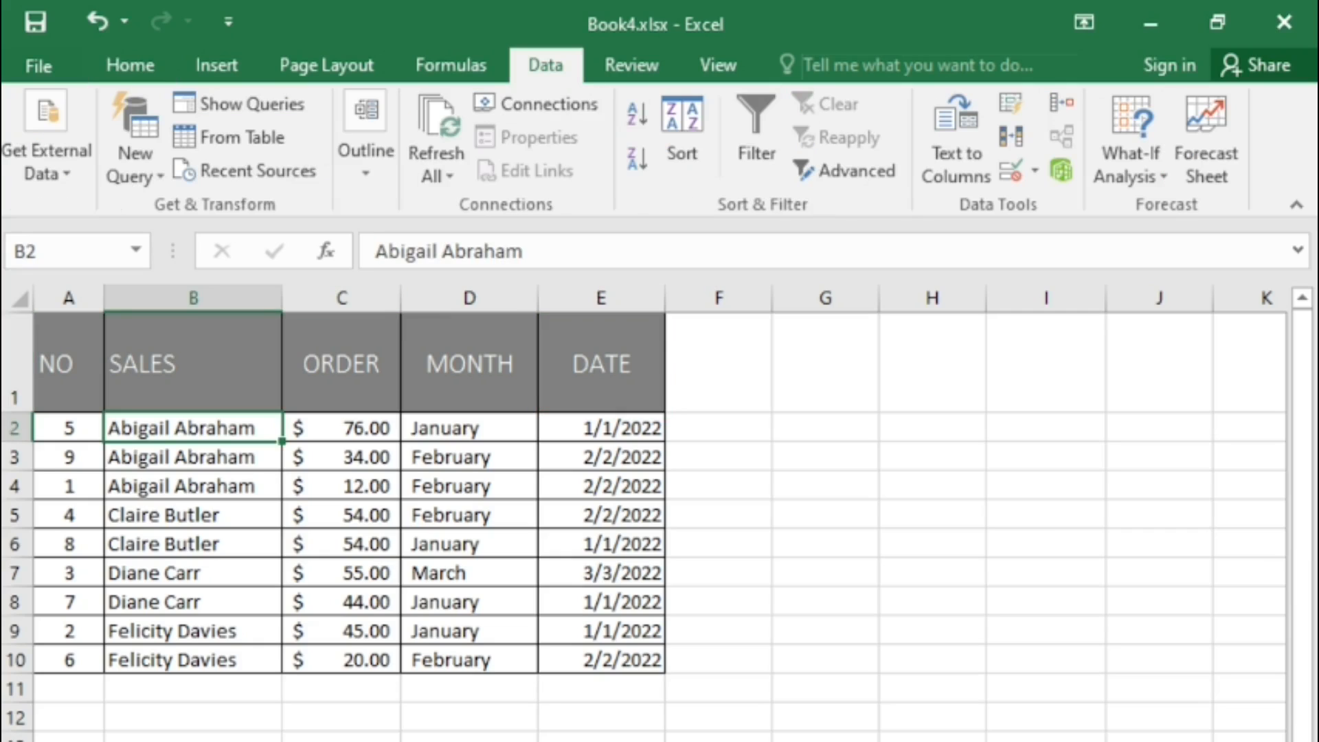
pyautogui.click(756, 137)
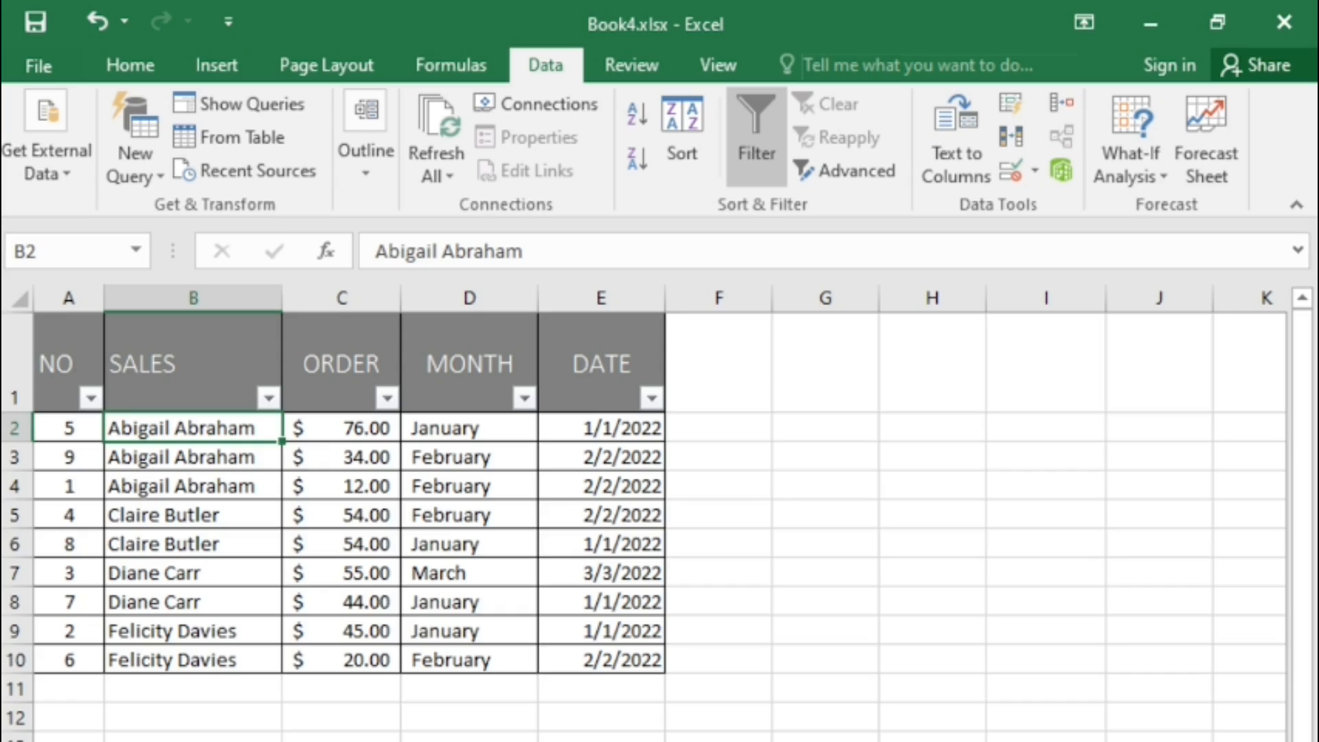
pyautogui.click(269, 398)
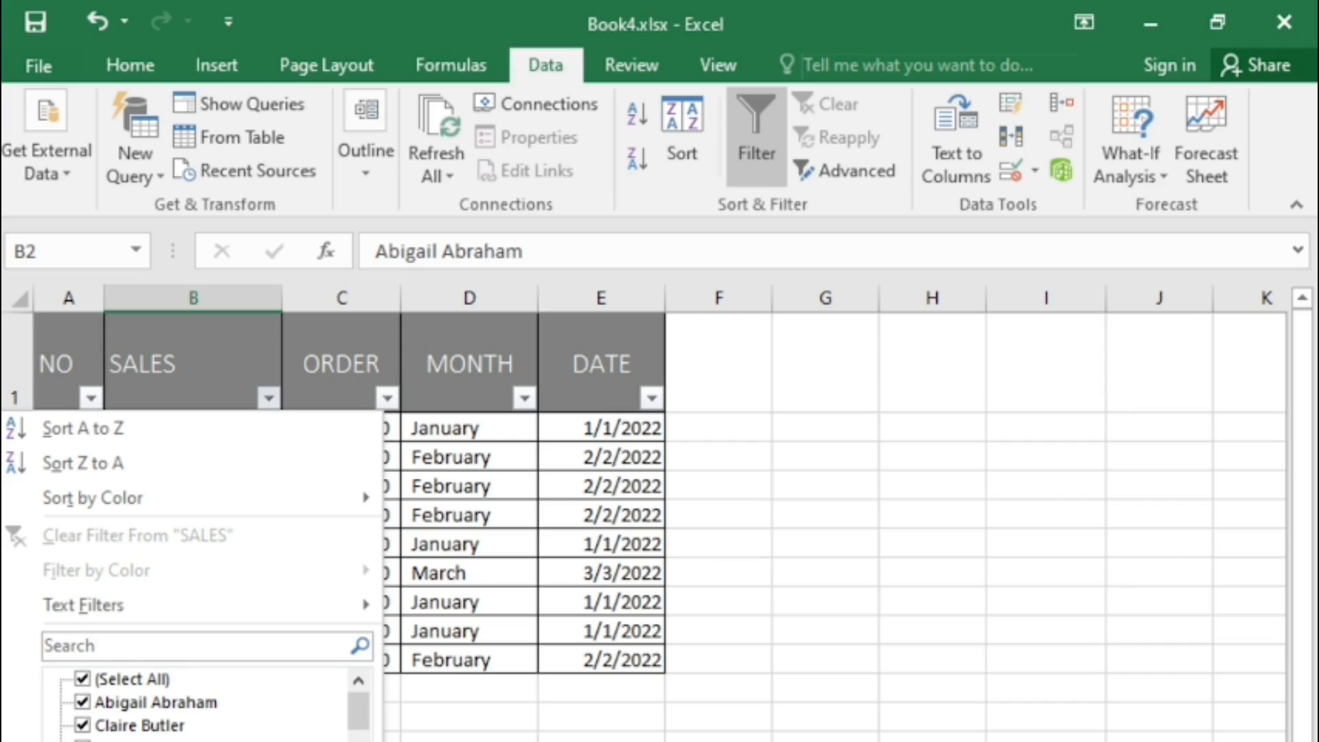
pyautogui.click(82, 679)
pyautogui.click(83, 702)
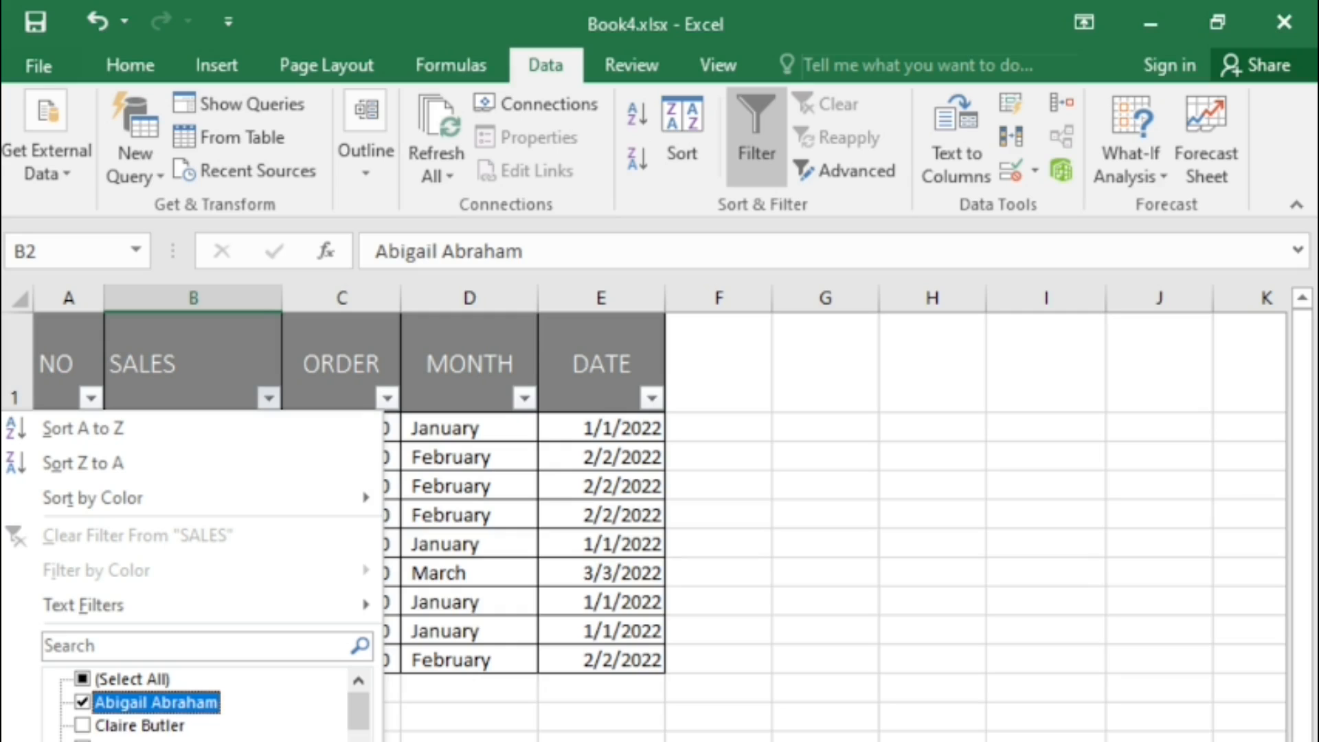
pyautogui.press('Return')
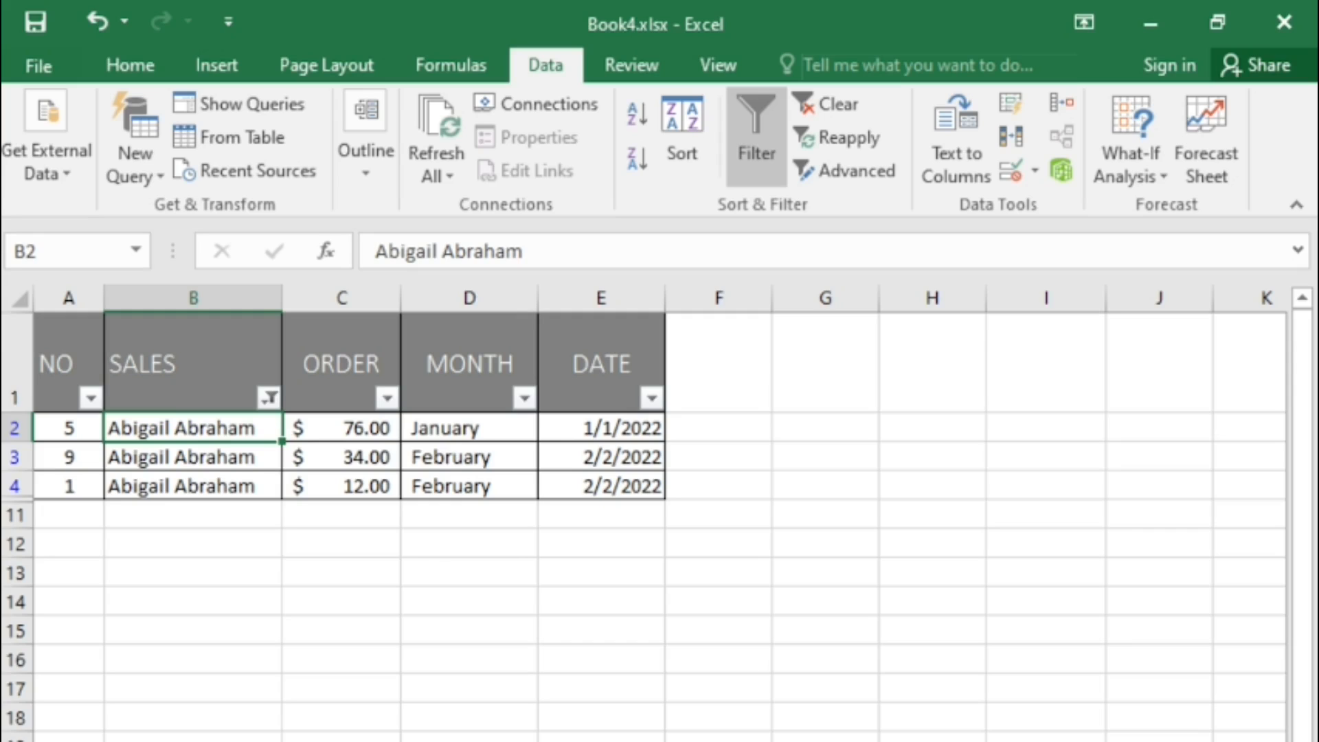
# Filter the MONTH column to show only January
pyautogui.click(525, 398)
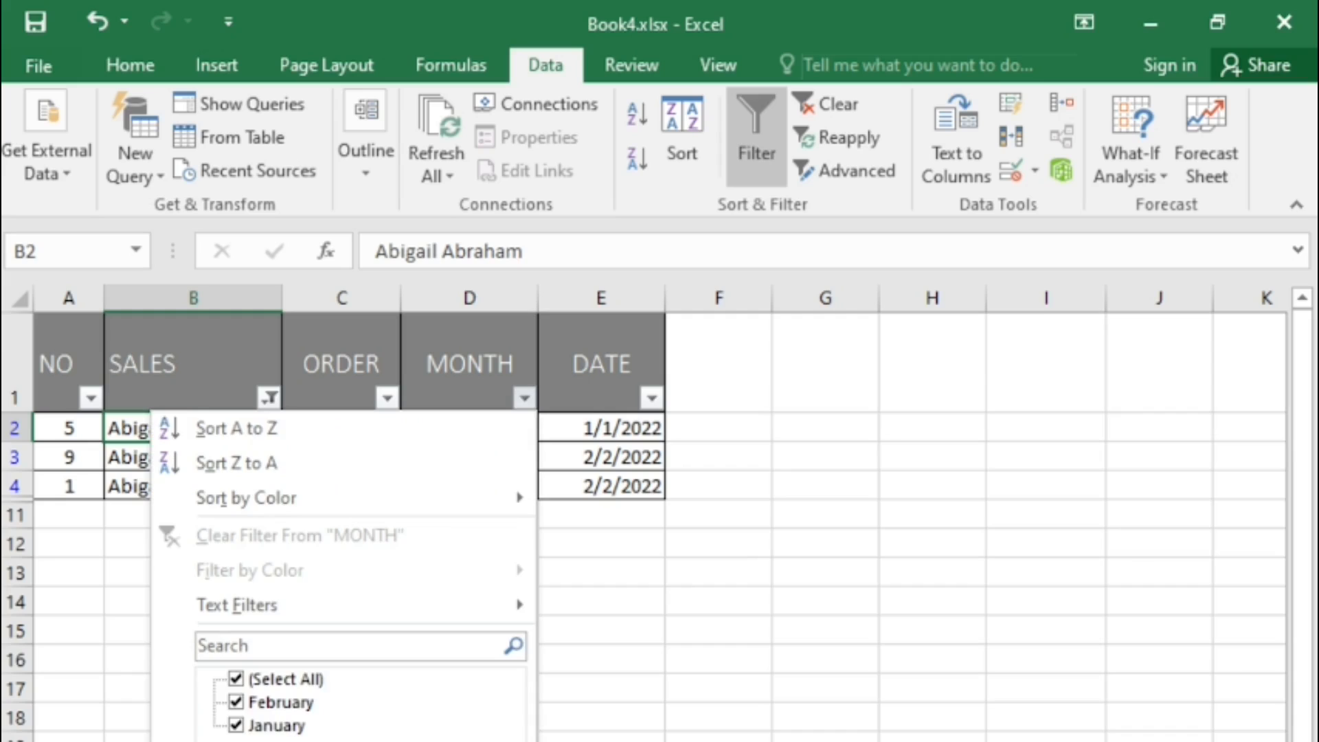
pyautogui.click(237, 679)
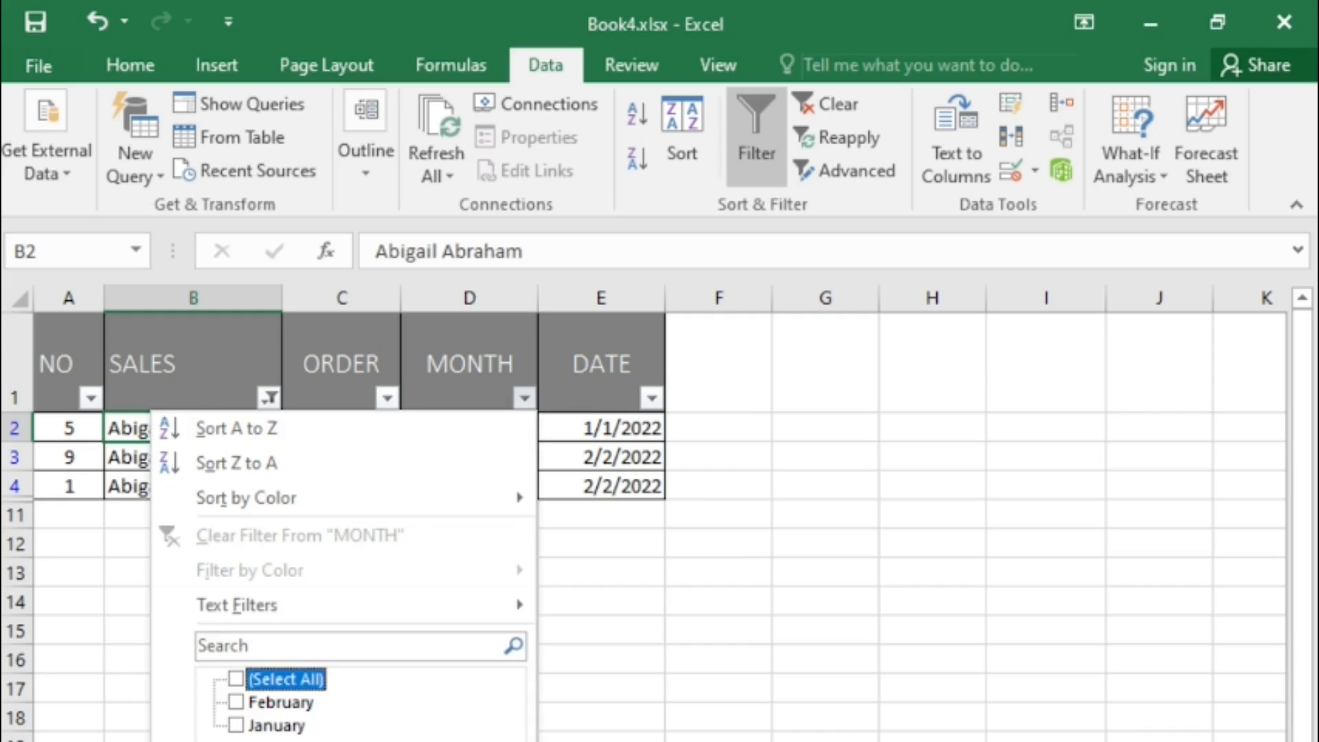
pyautogui.click(236, 725)
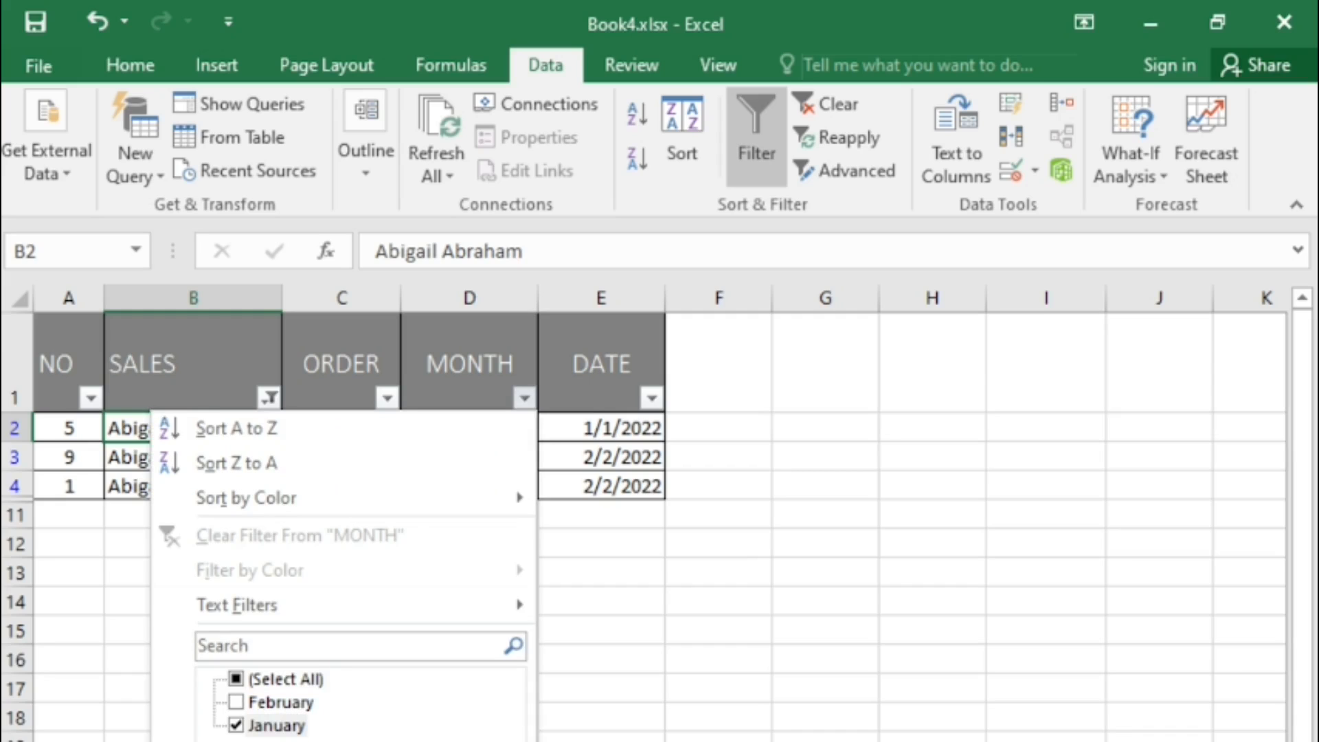
pyautogui.press('Return')
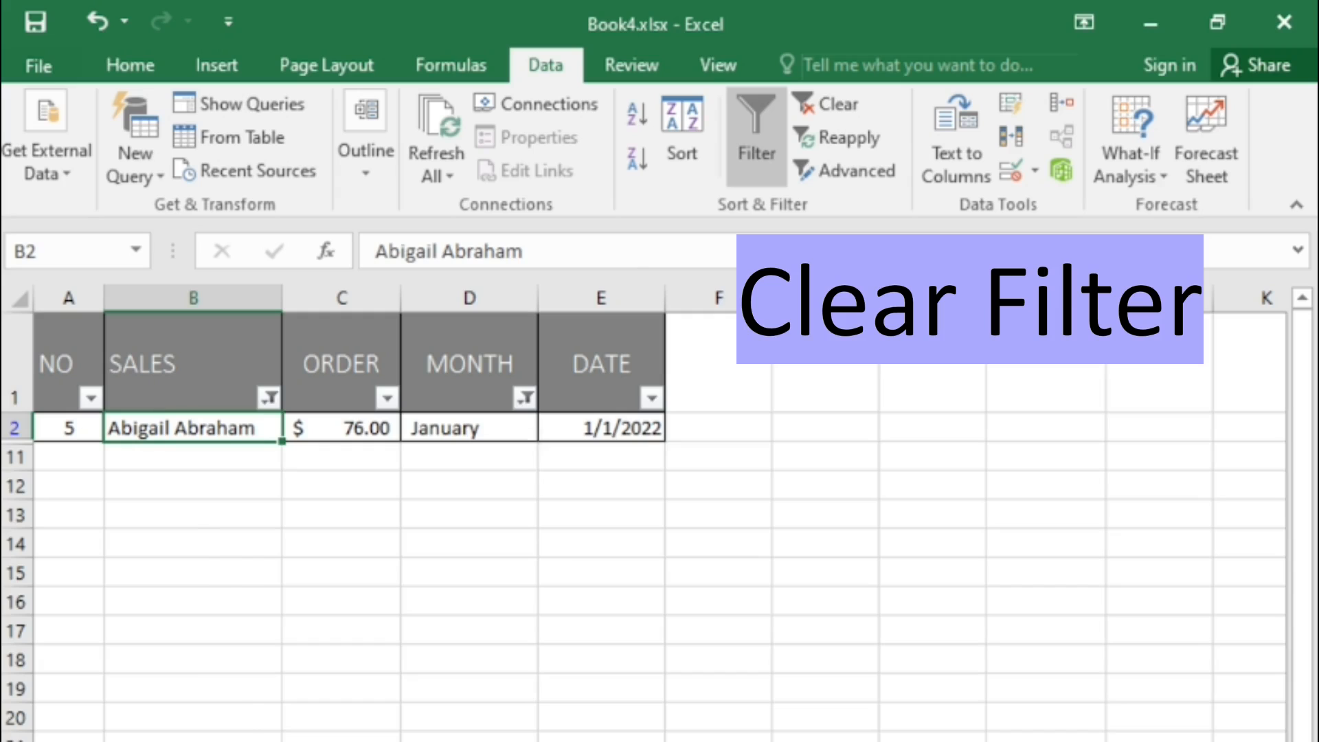
# Clear the filter from the MONTH column and turn off filtering for the table
pyautogui.click(525, 398)
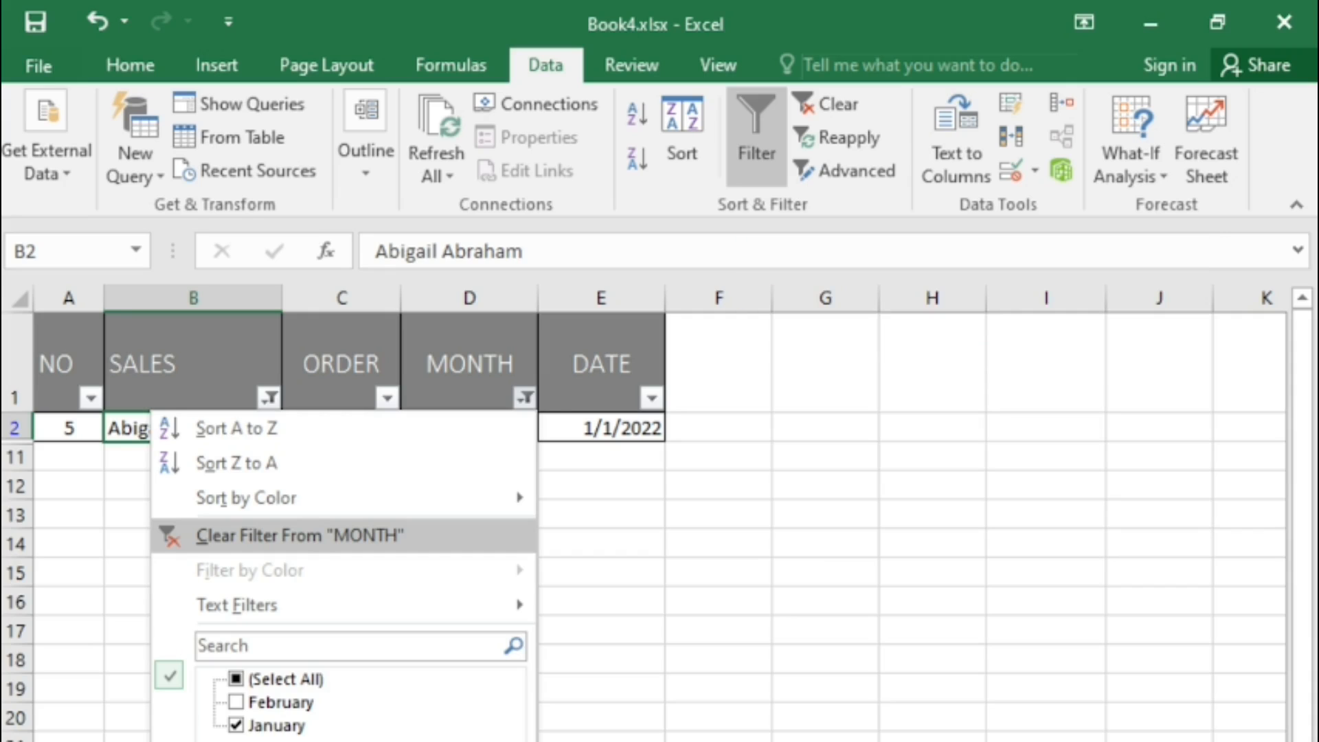
pyautogui.click(300, 536)
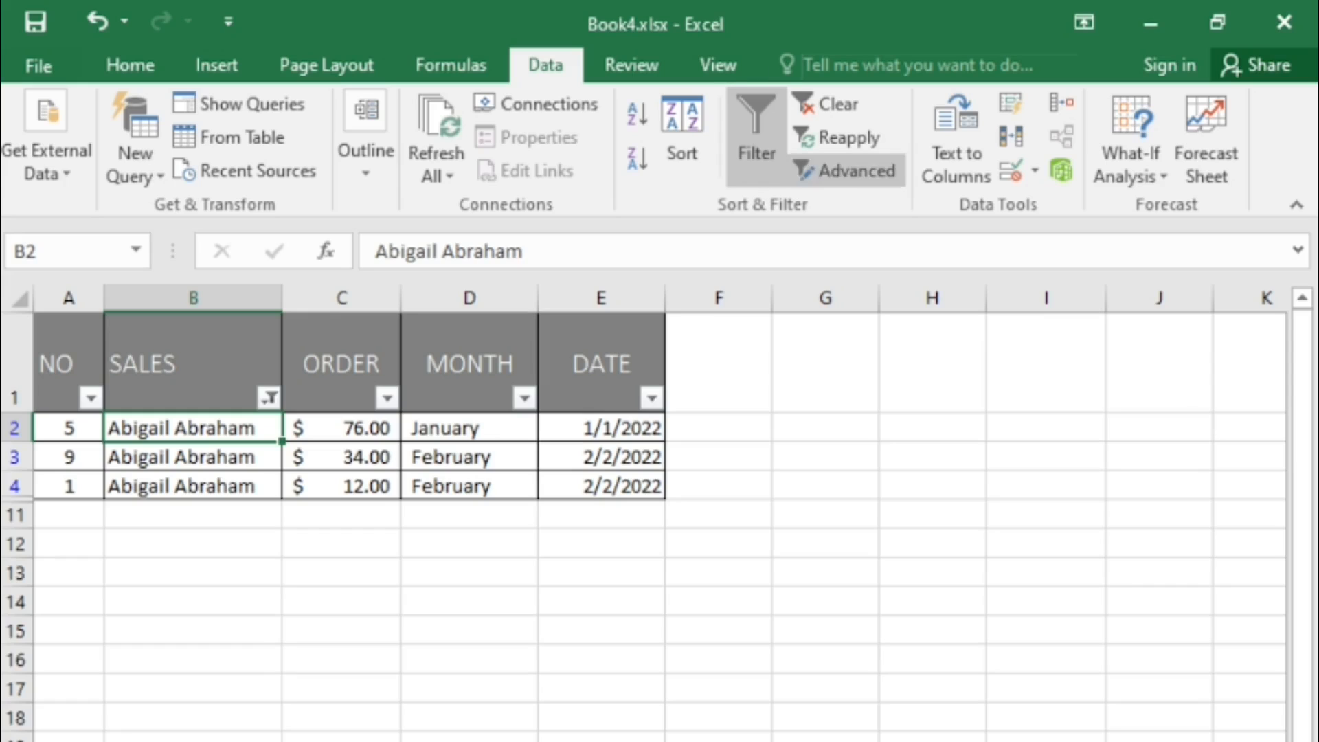
pyautogui.click(756, 136)
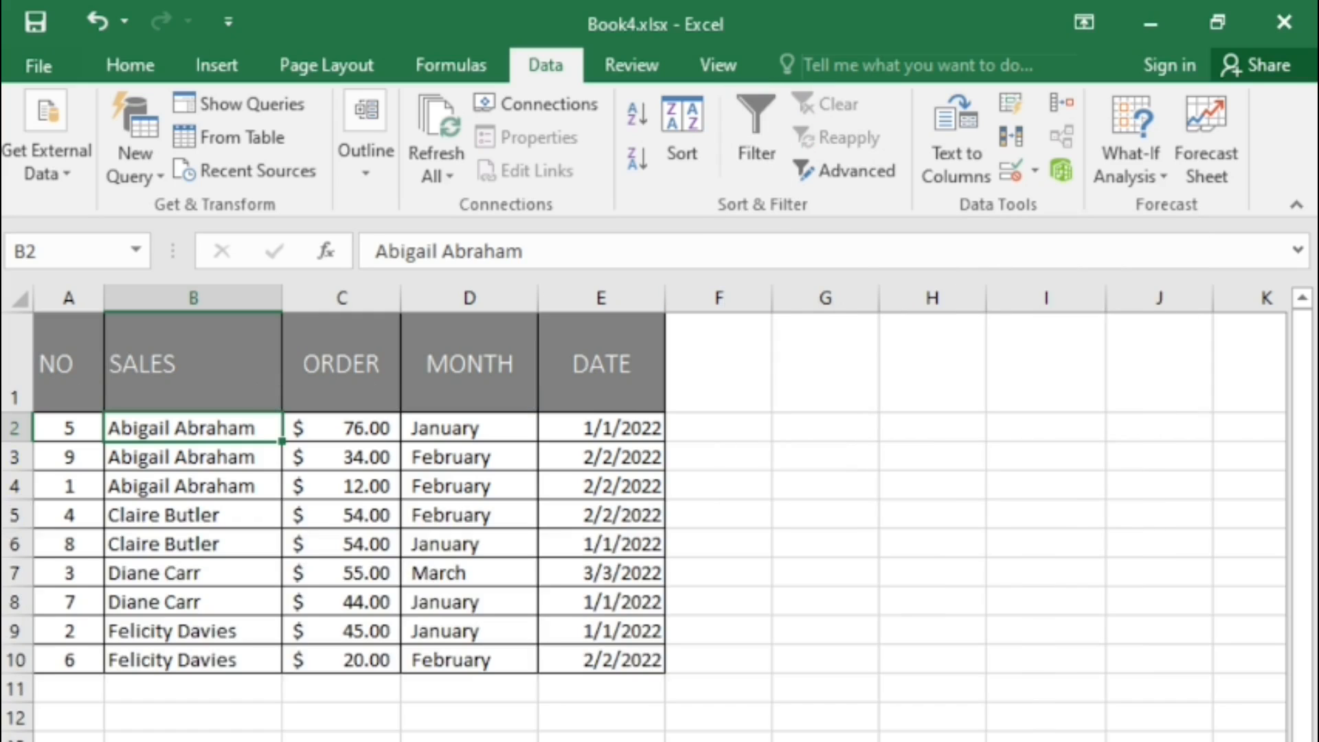
# Turn on filtering for the table and filter SALES to rows whose text contains the first-listed salesperson's first name
pyautogui.click(719, 428)
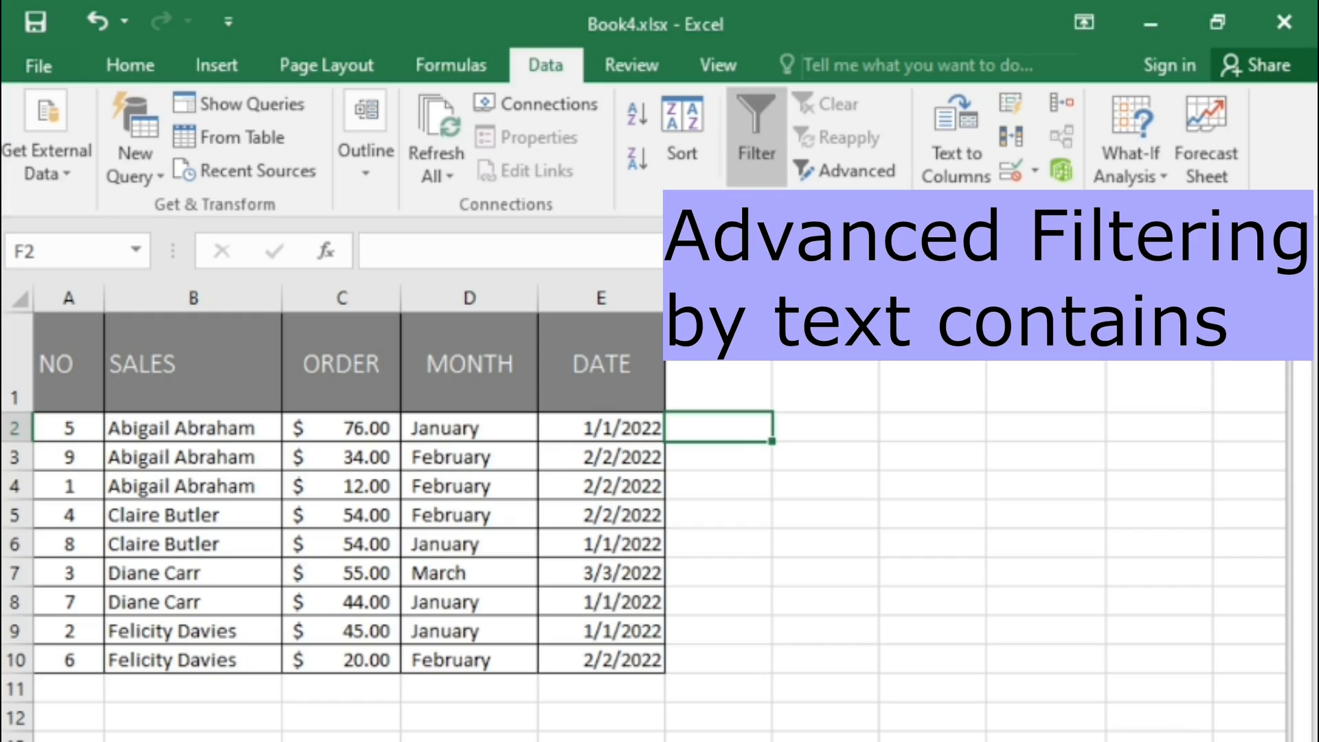
pyautogui.click(755, 137)
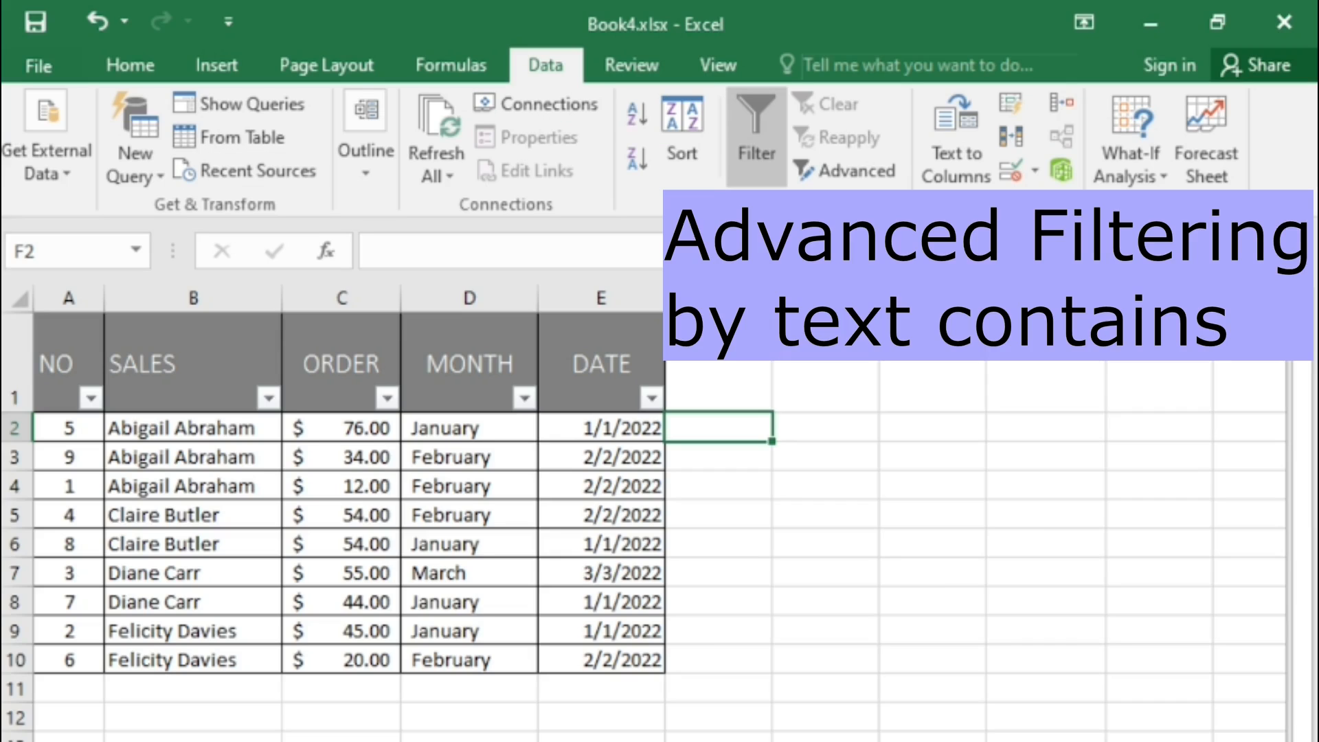
pyautogui.click(268, 397)
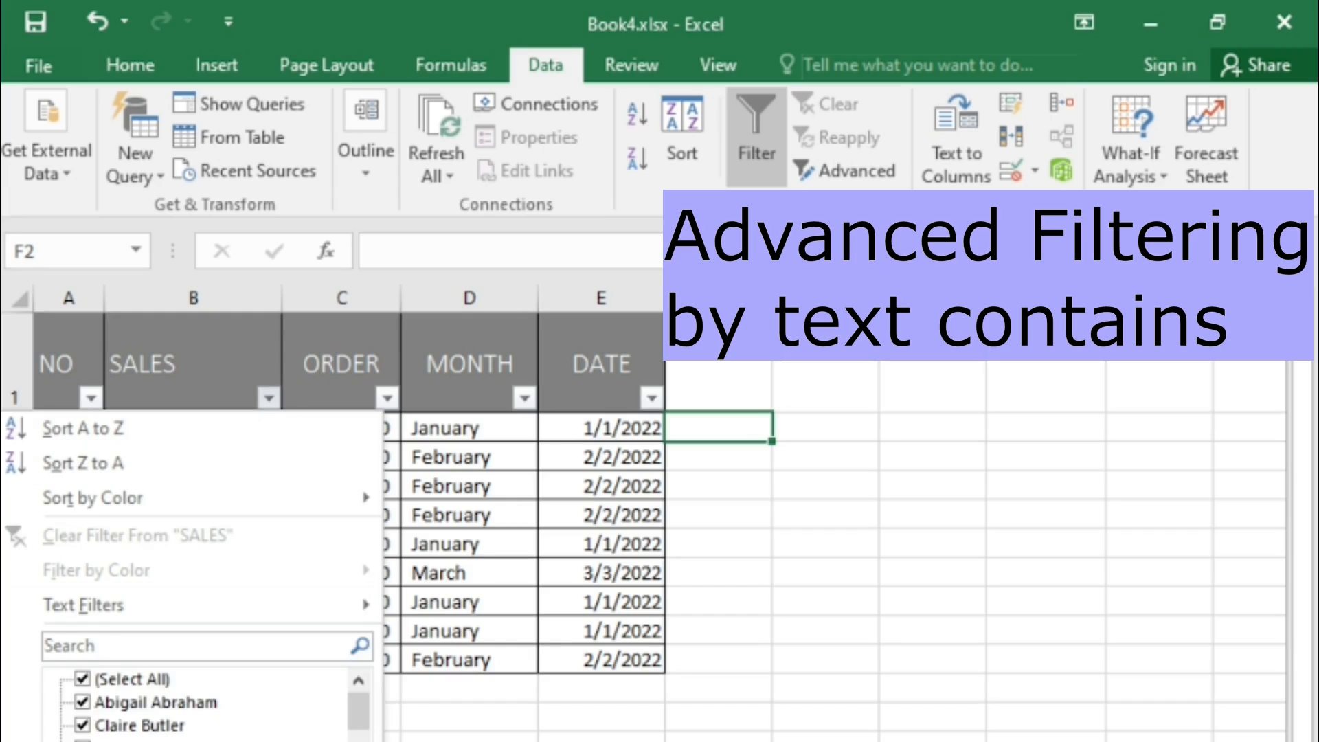
pyautogui.click(192, 646)
pyautogui.click(192, 606)
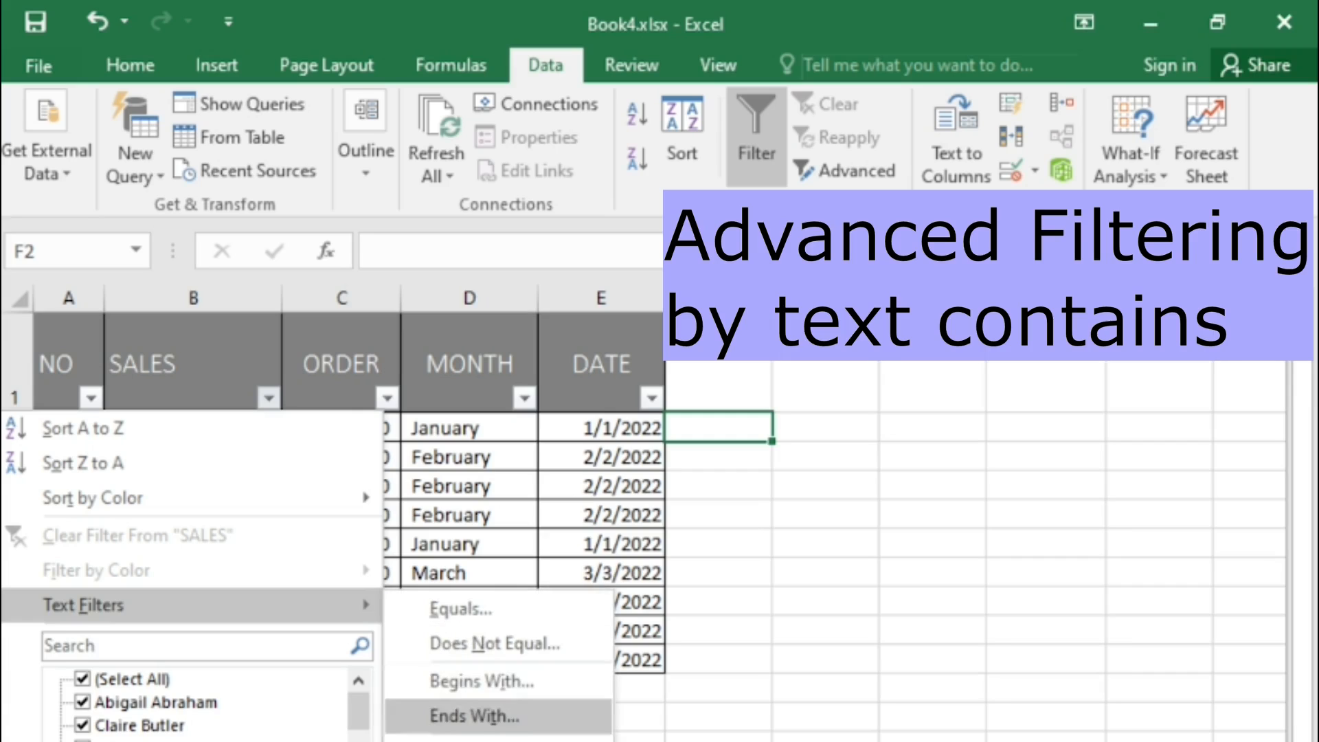
pyautogui.click(498, 738)
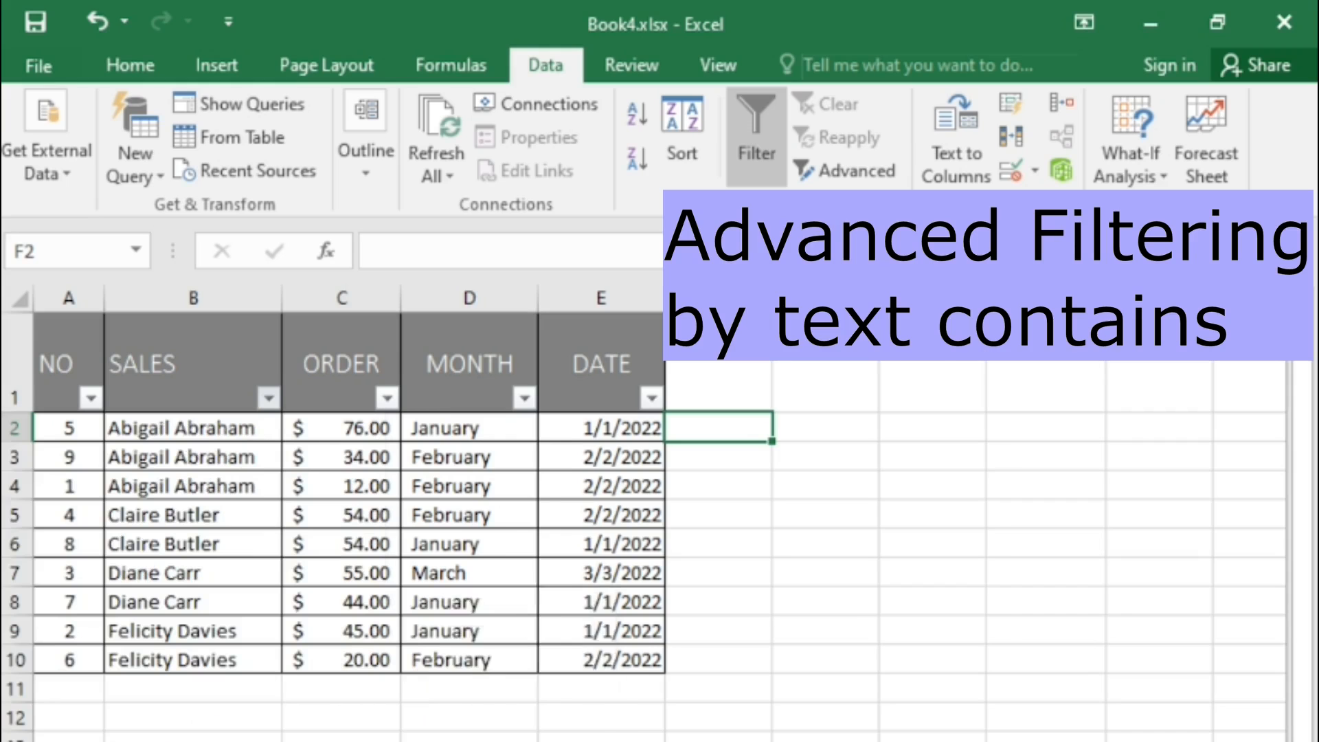
pyautogui.write('Abigail')
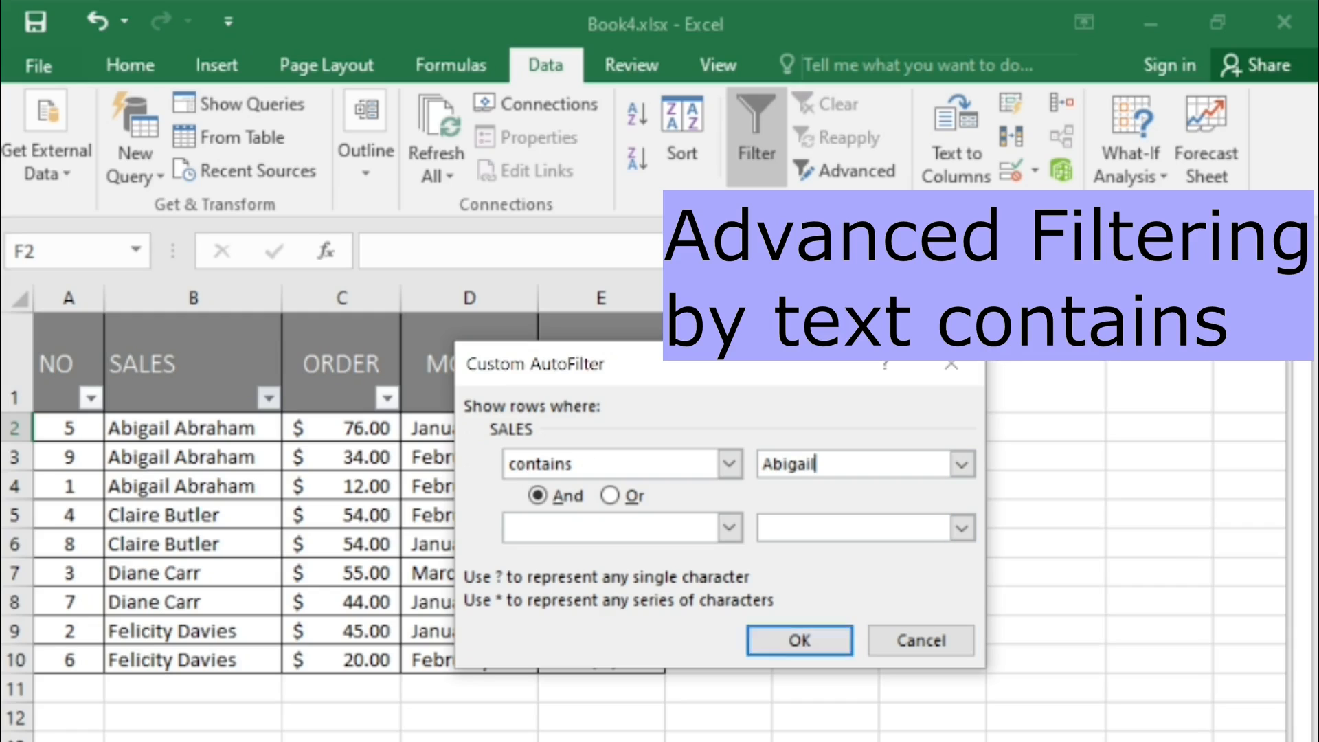
pyautogui.press('Return')
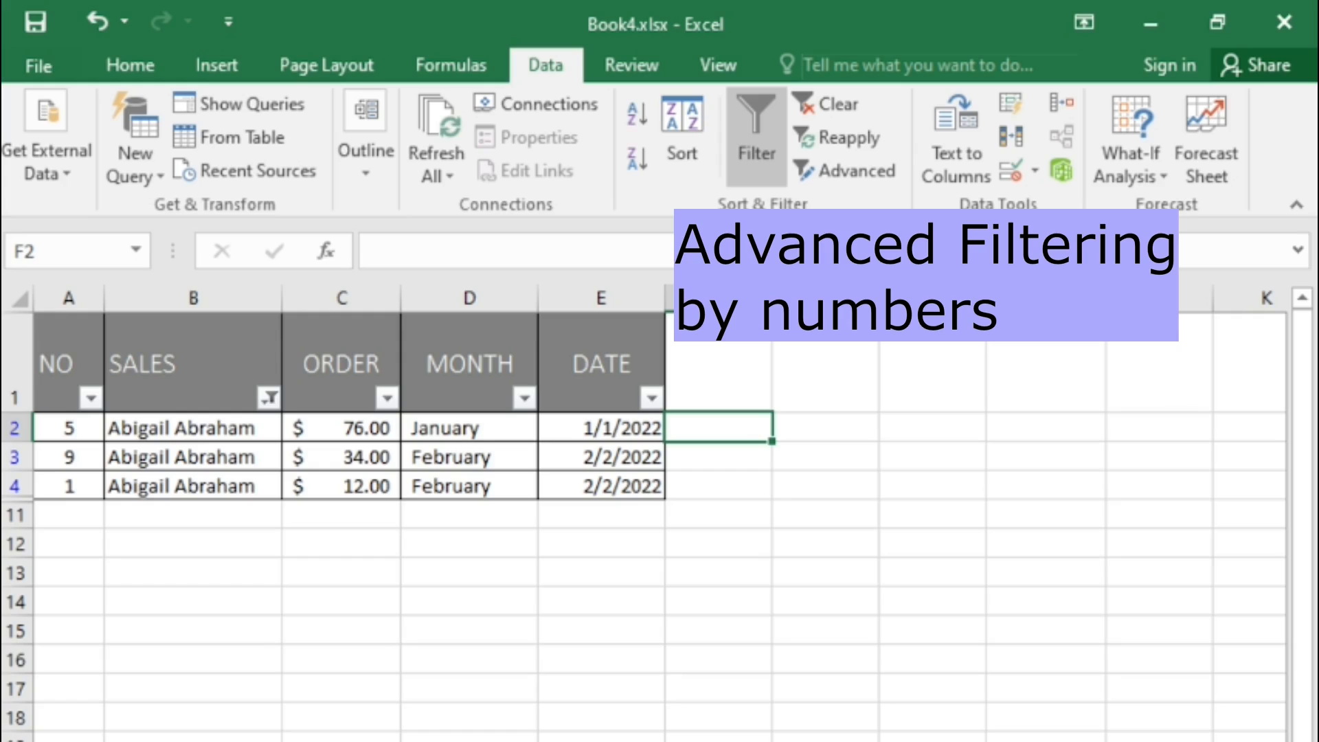
# Filter the ORDER column with a number filter to show only values less than 50
pyautogui.click(387, 398)
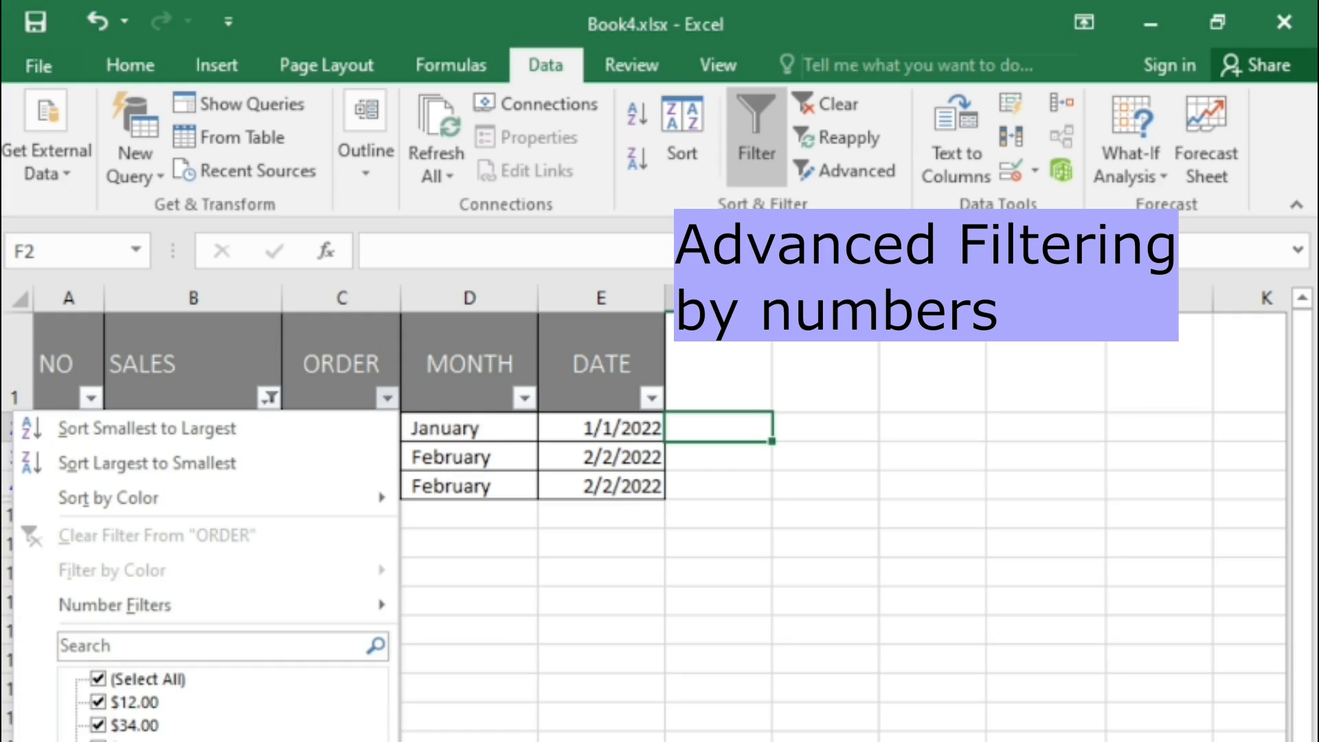
pyautogui.moveTo(226, 605)
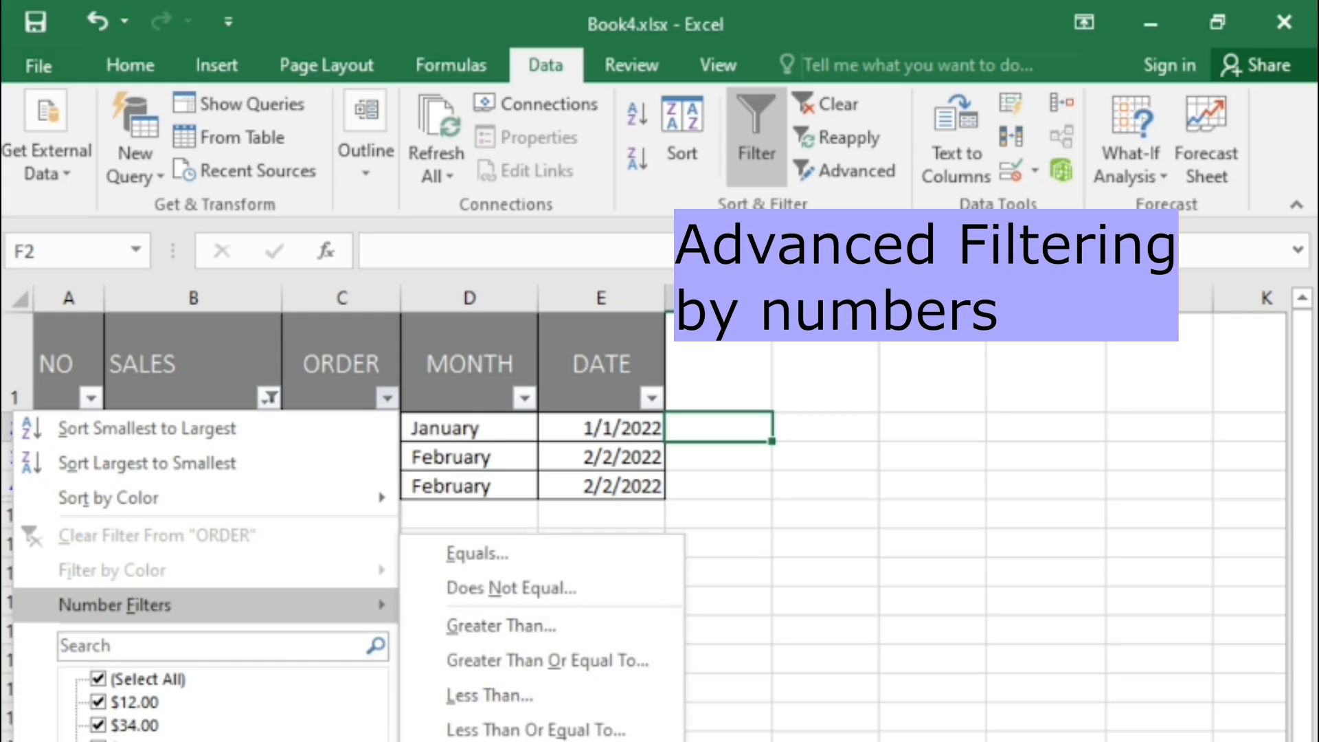
pyautogui.click(490, 695)
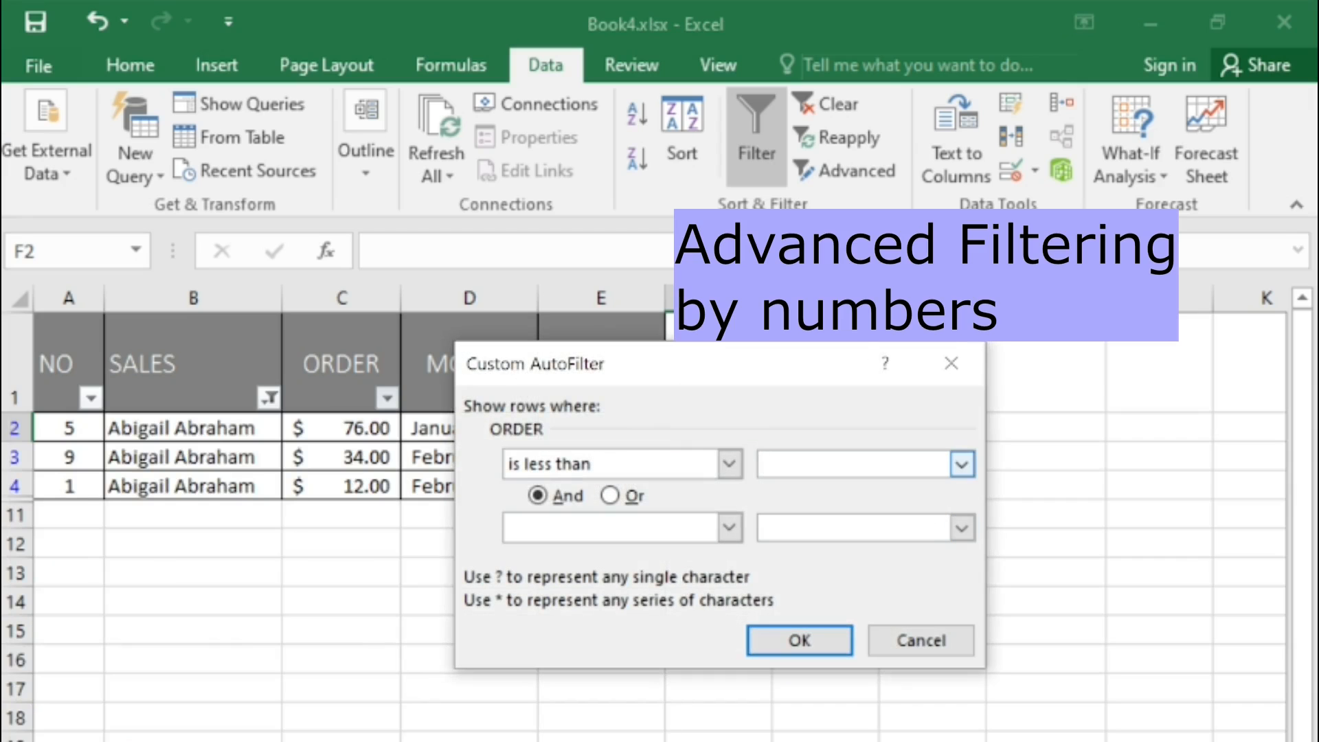
pyautogui.write('50')
pyautogui.press('Return')
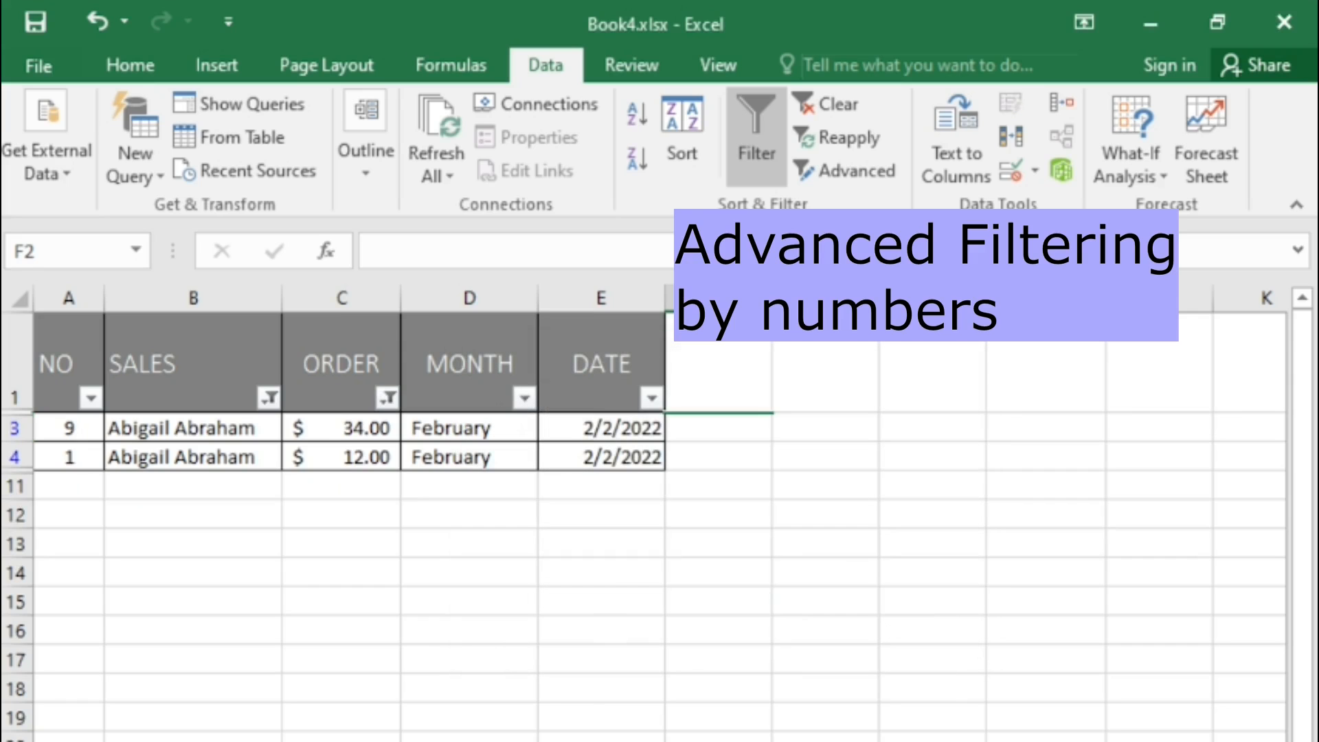
pyautogui.click(718, 456)
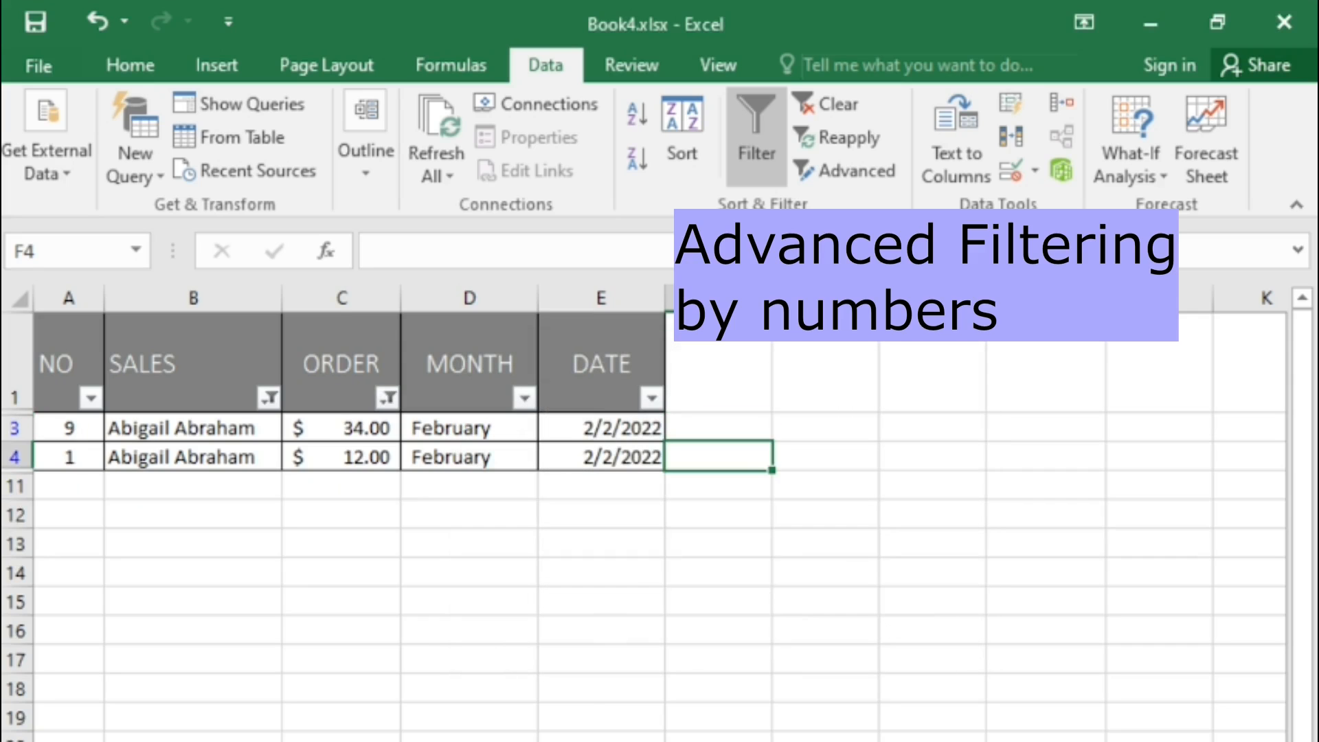
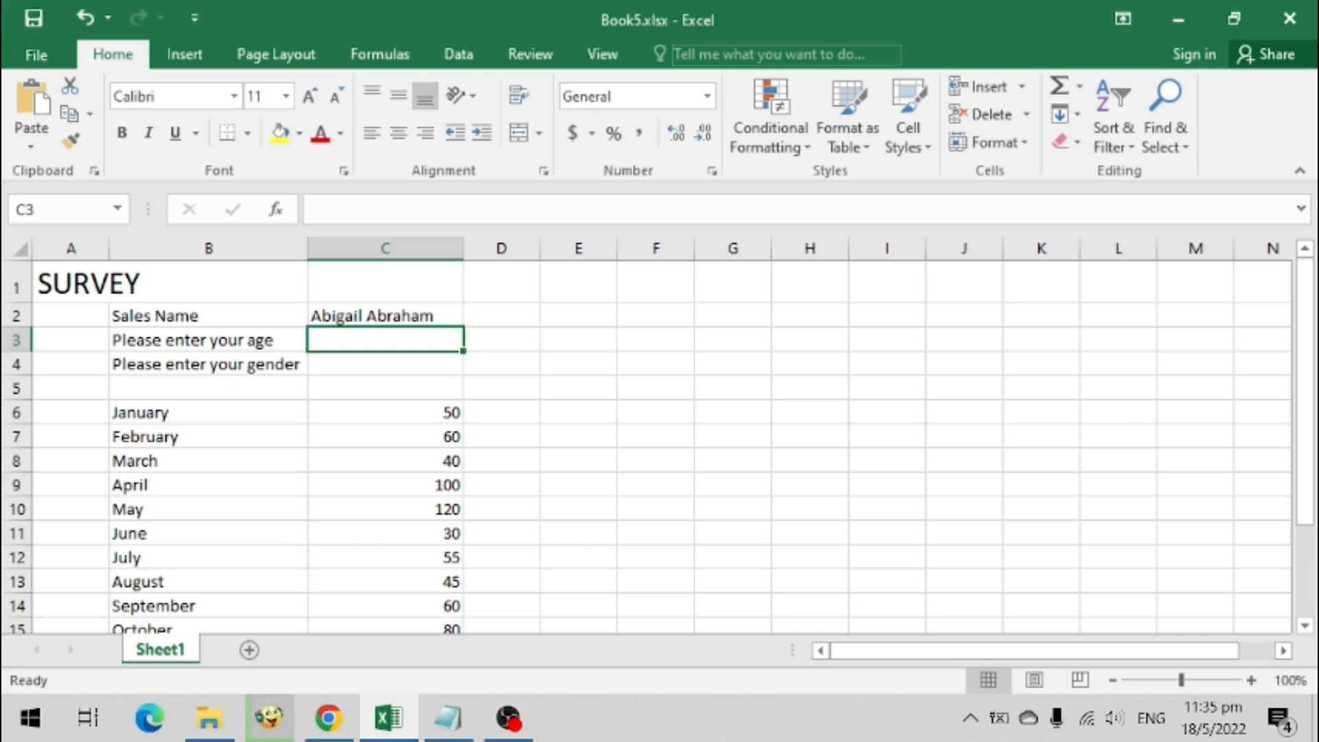
# Set up data validation on the survey's age cell C3 to allow only whole numbers between 10 and 100
pyautogui.click(458, 55)
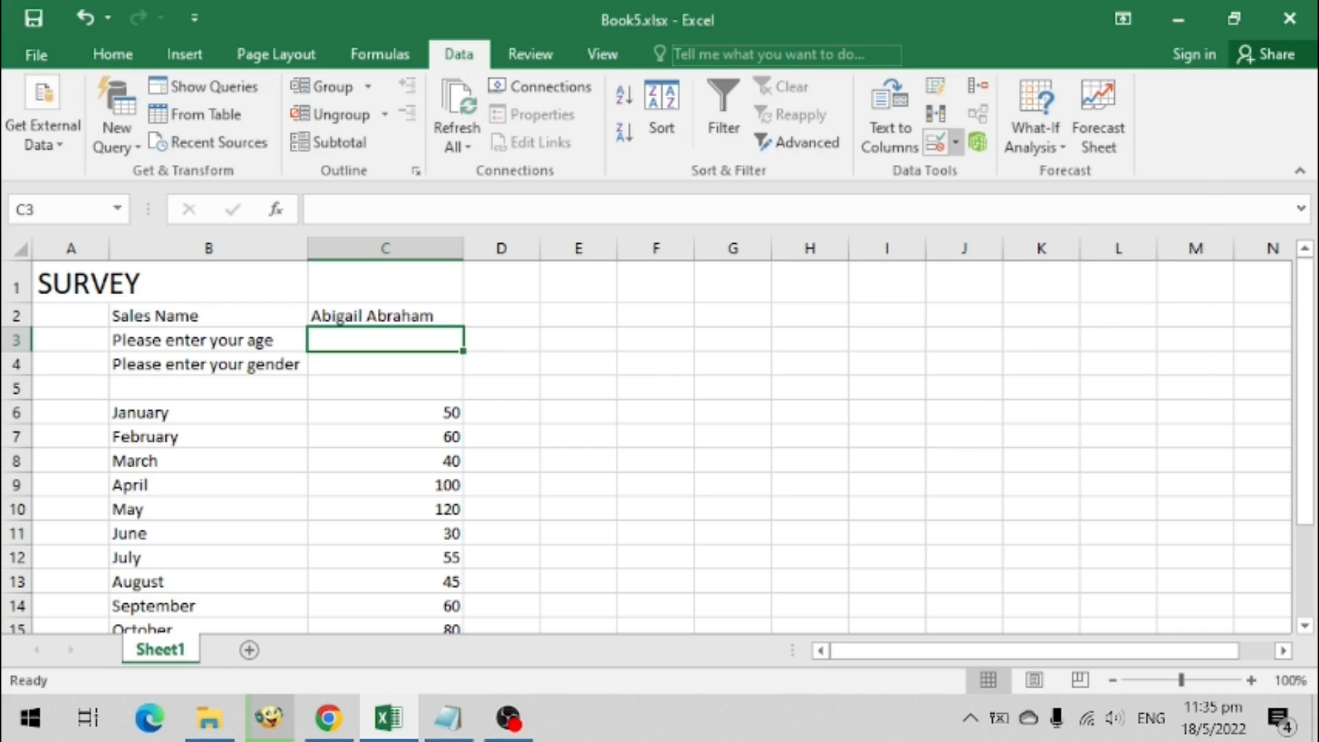
pyautogui.click(935, 143)
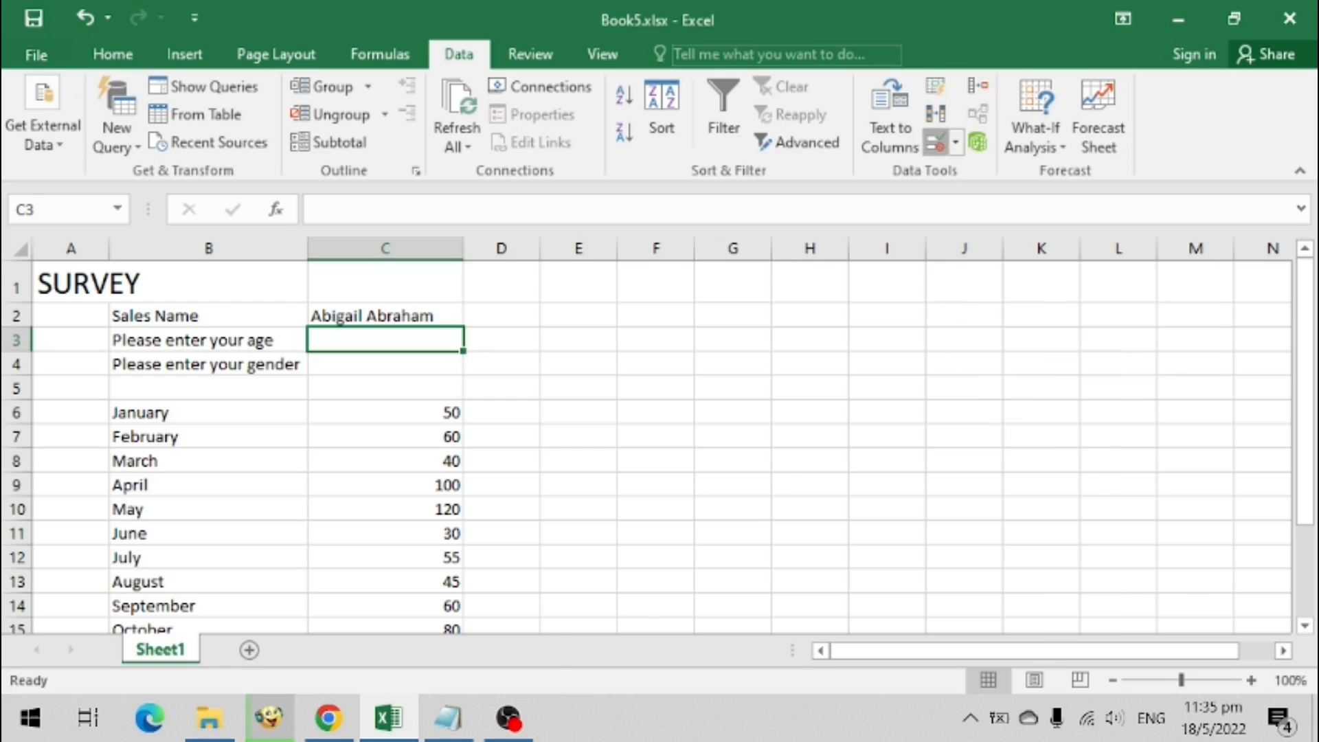
pyautogui.moveTo(789, 318); pyautogui.dragTo(734, 263)
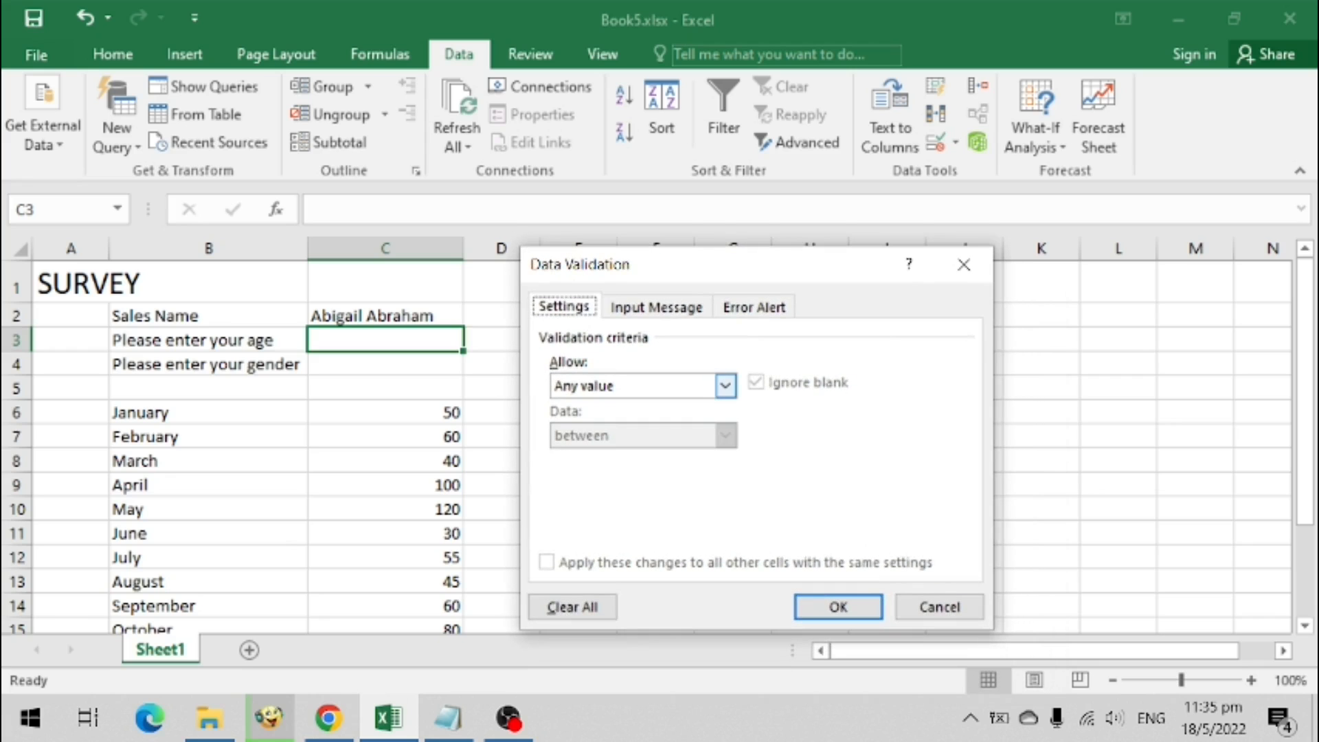
pyautogui.click(726, 386)
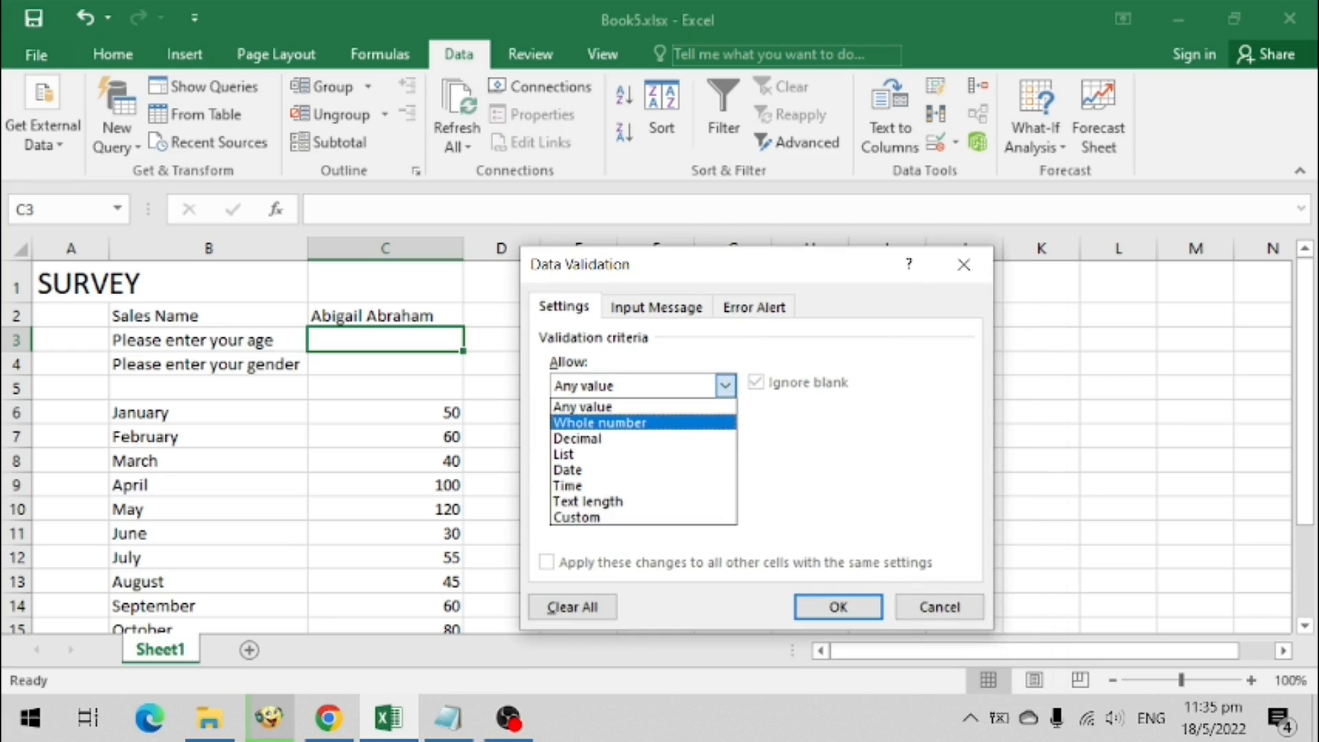
pyautogui.click(600, 423)
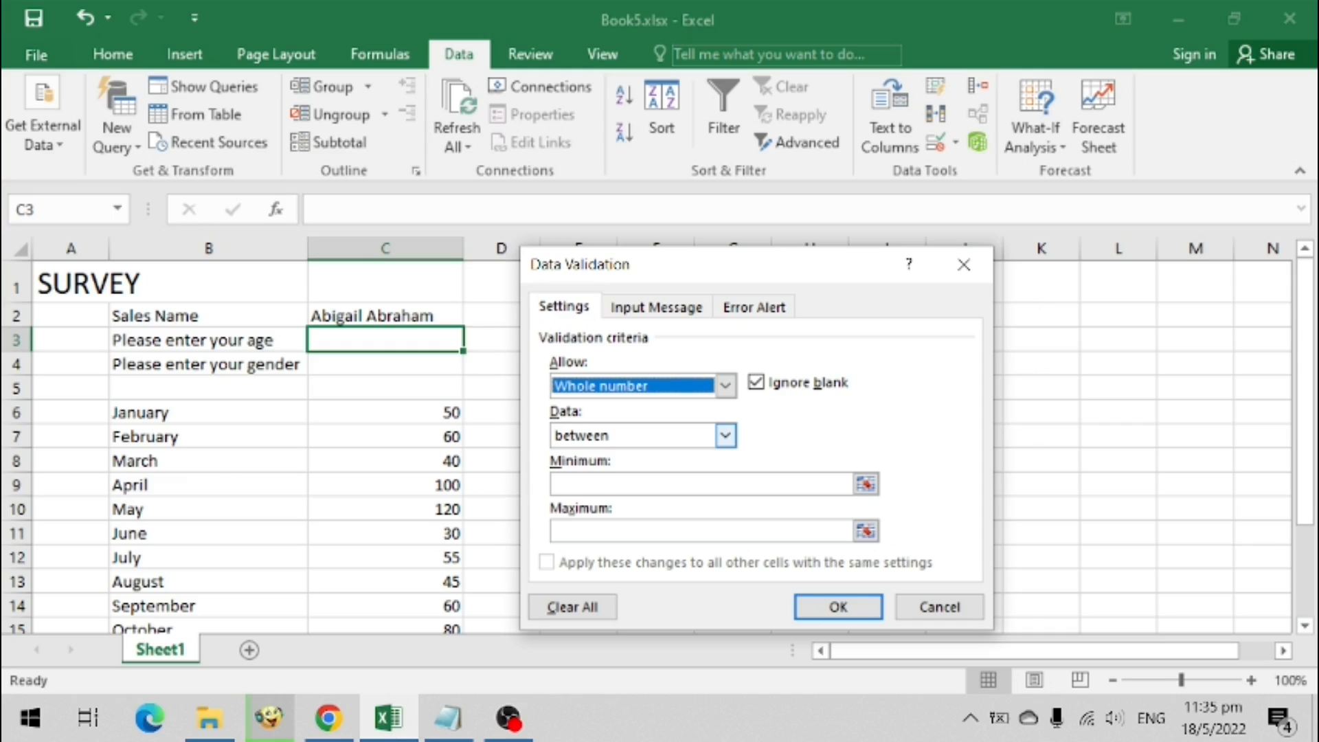
pyautogui.click(726, 435)
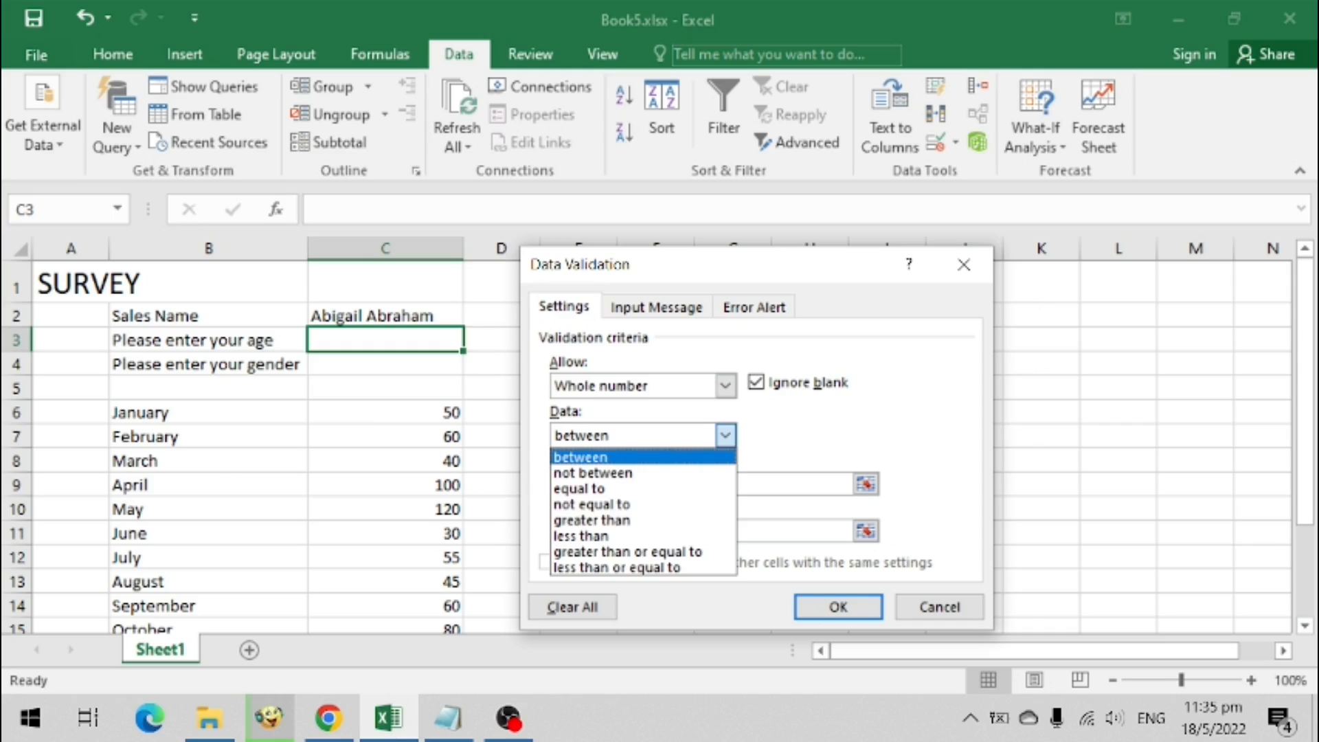
pyautogui.click(581, 458)
pyautogui.click(632, 484)
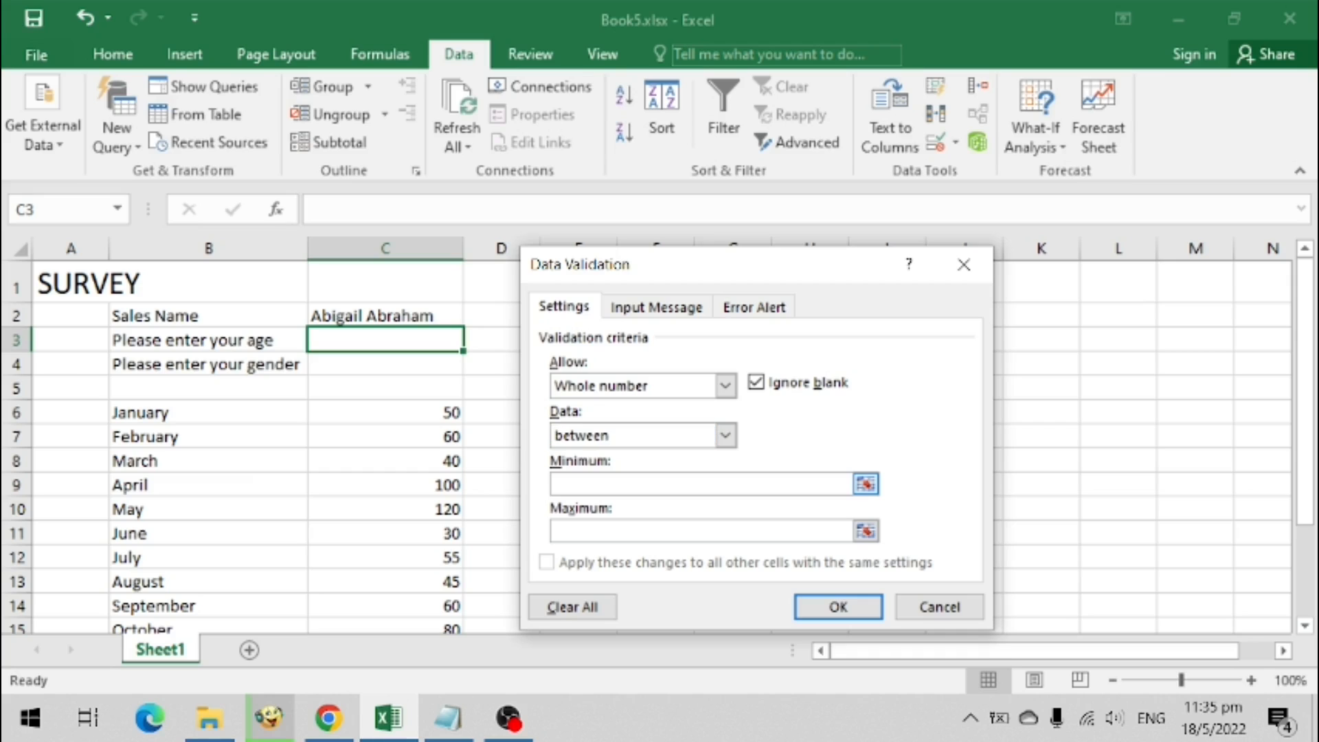
pyautogui.write('10')
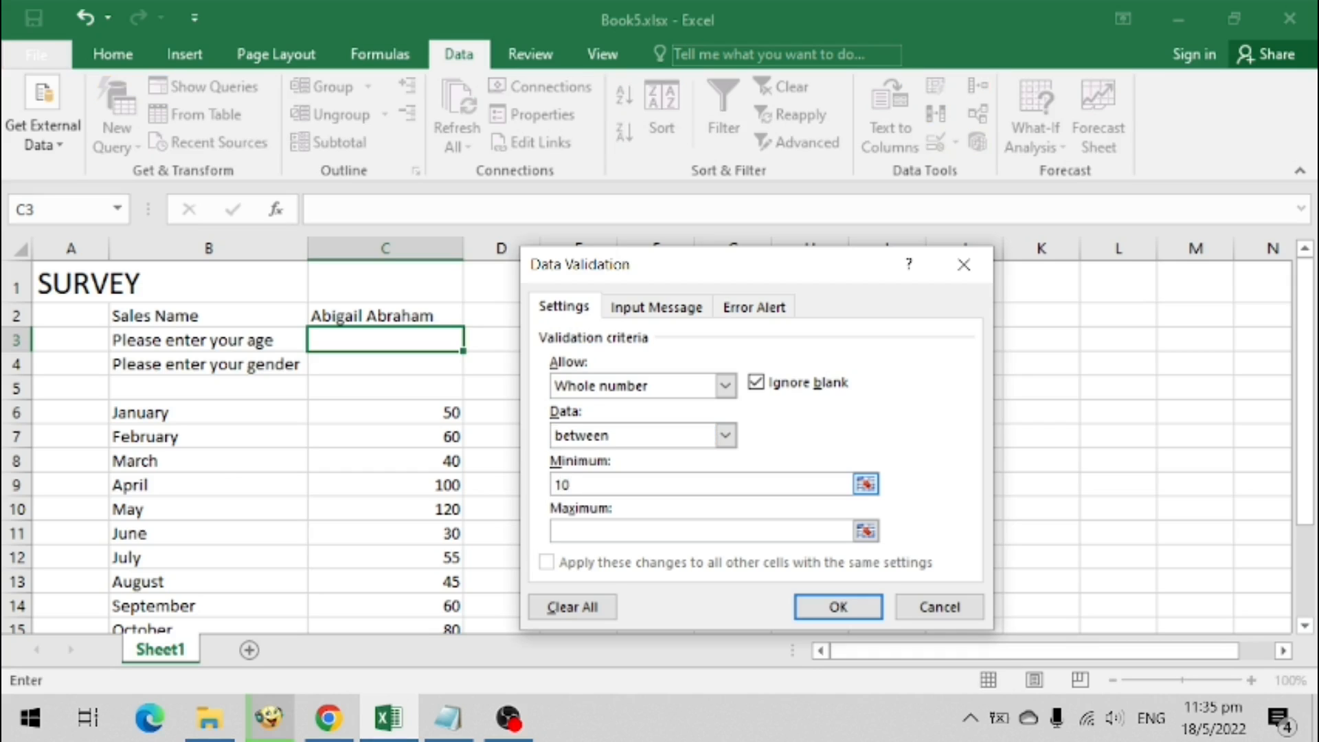
pyautogui.press('Tab')
pyautogui.write('100')
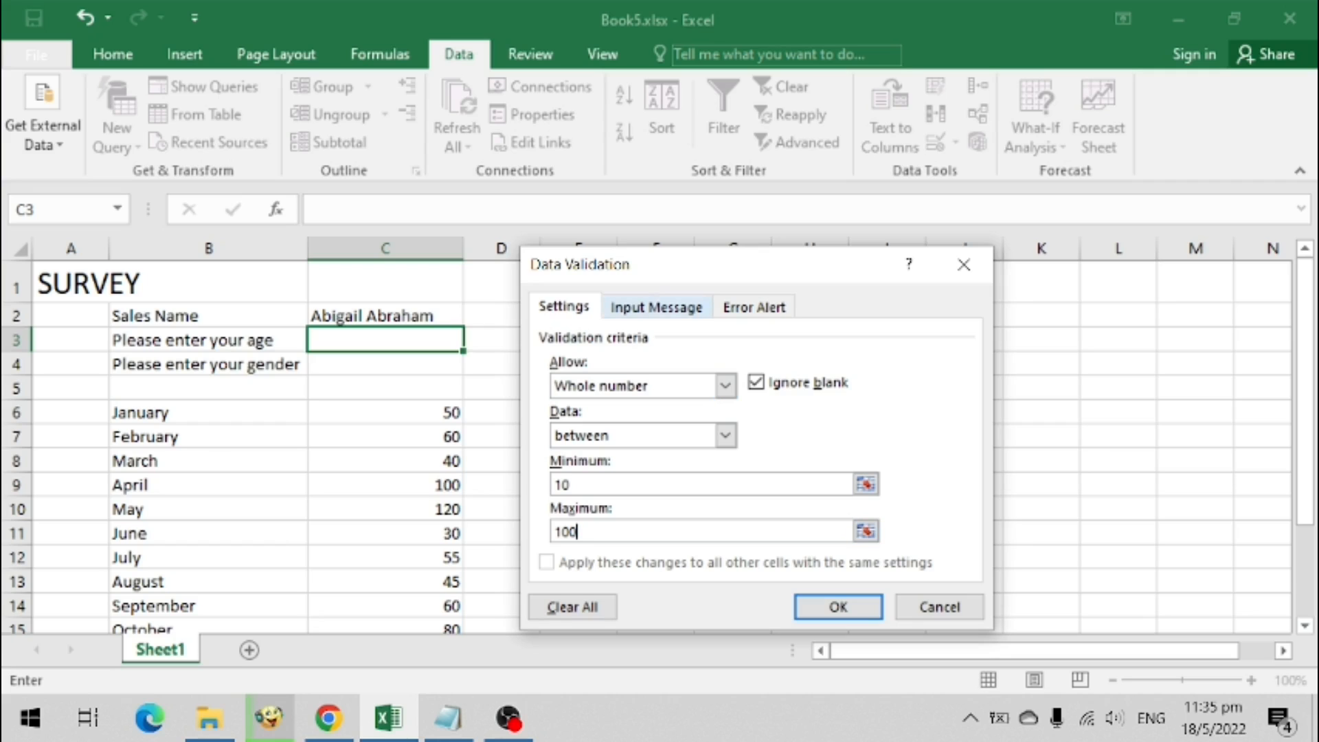
# Add the input message "Please enter number between 10 to 100." with the title "Please Enter Age" to the age cell's validation
pyautogui.click(656, 307)
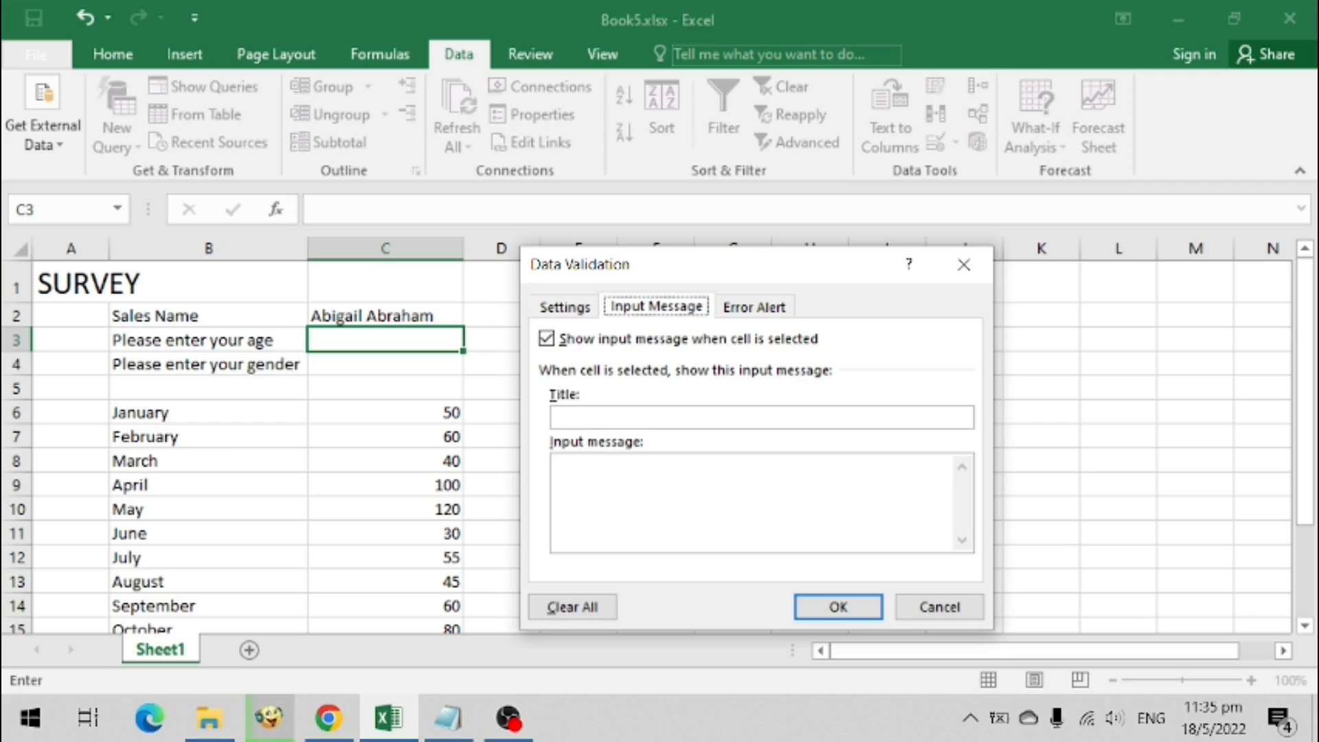
pyautogui.click(646, 418)
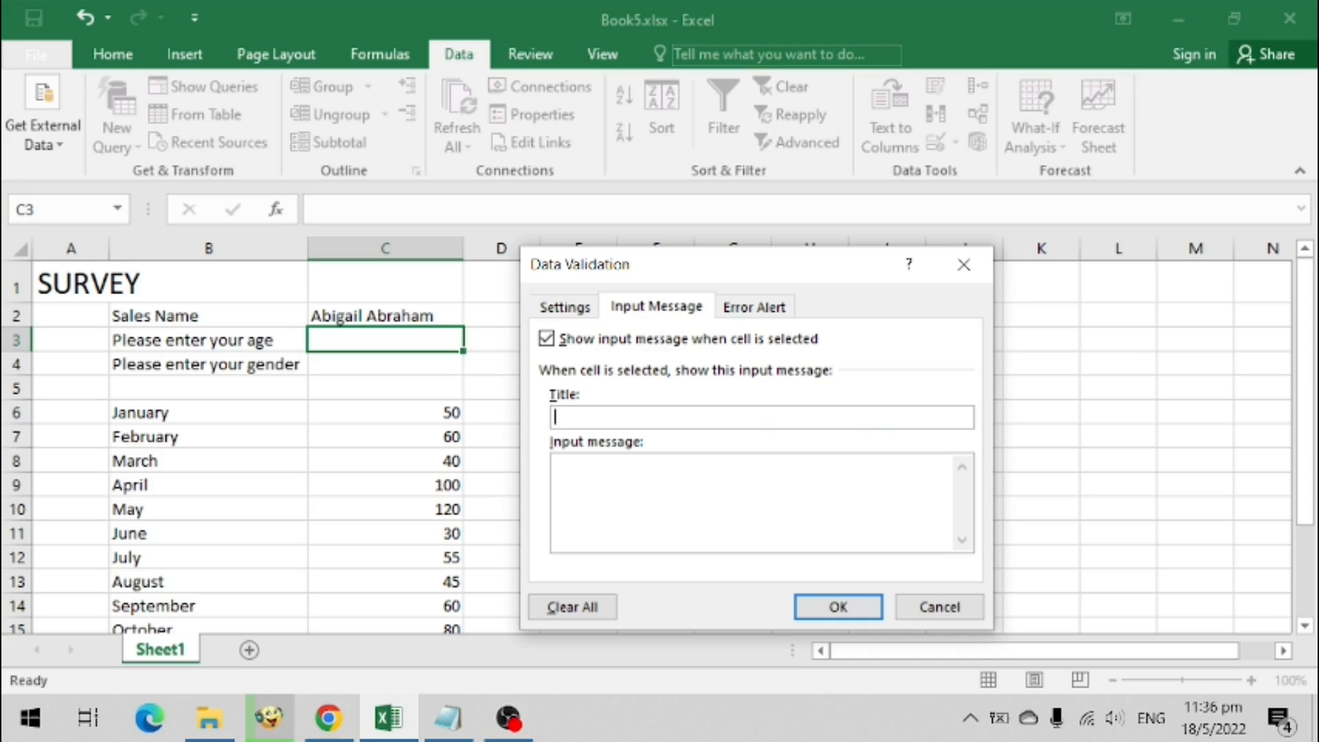
pyautogui.write('Please Enter Age')
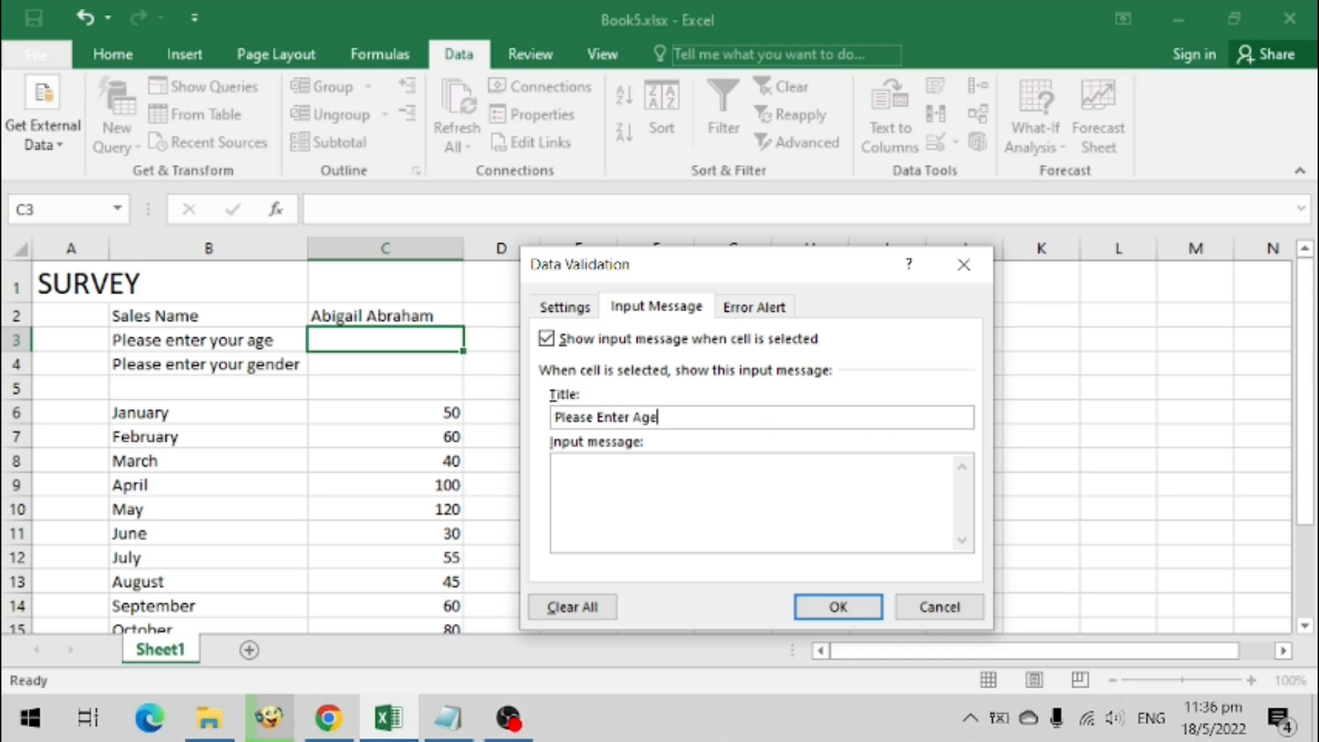
pyautogui.click(555, 463)
pyautogui.write('Please enter number')
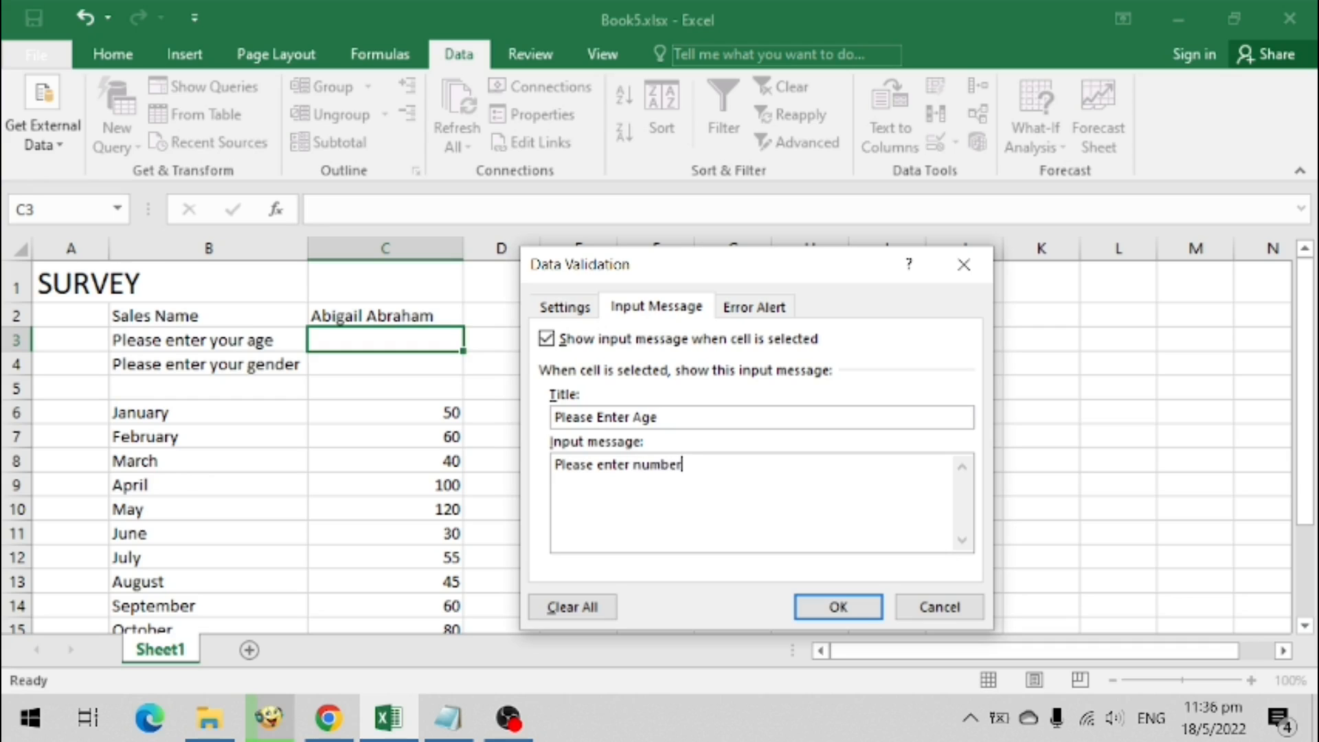
pyautogui.write(' between 10 to 100')
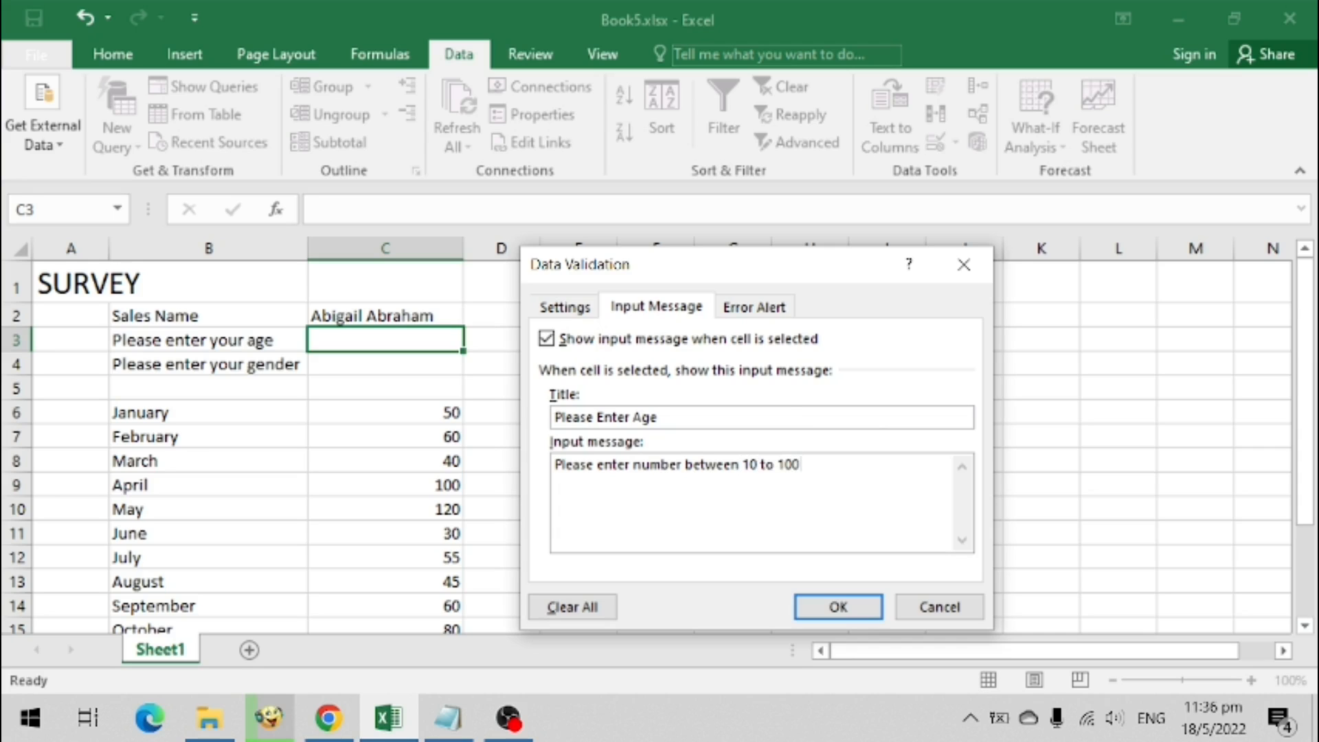
pyautogui.write('.')
# Add a Stop alert titled "Error Value" reading "Incorrect number, please enter number between 10 to 100", apply the validation and reselect C3
pyautogui.click(755, 307)
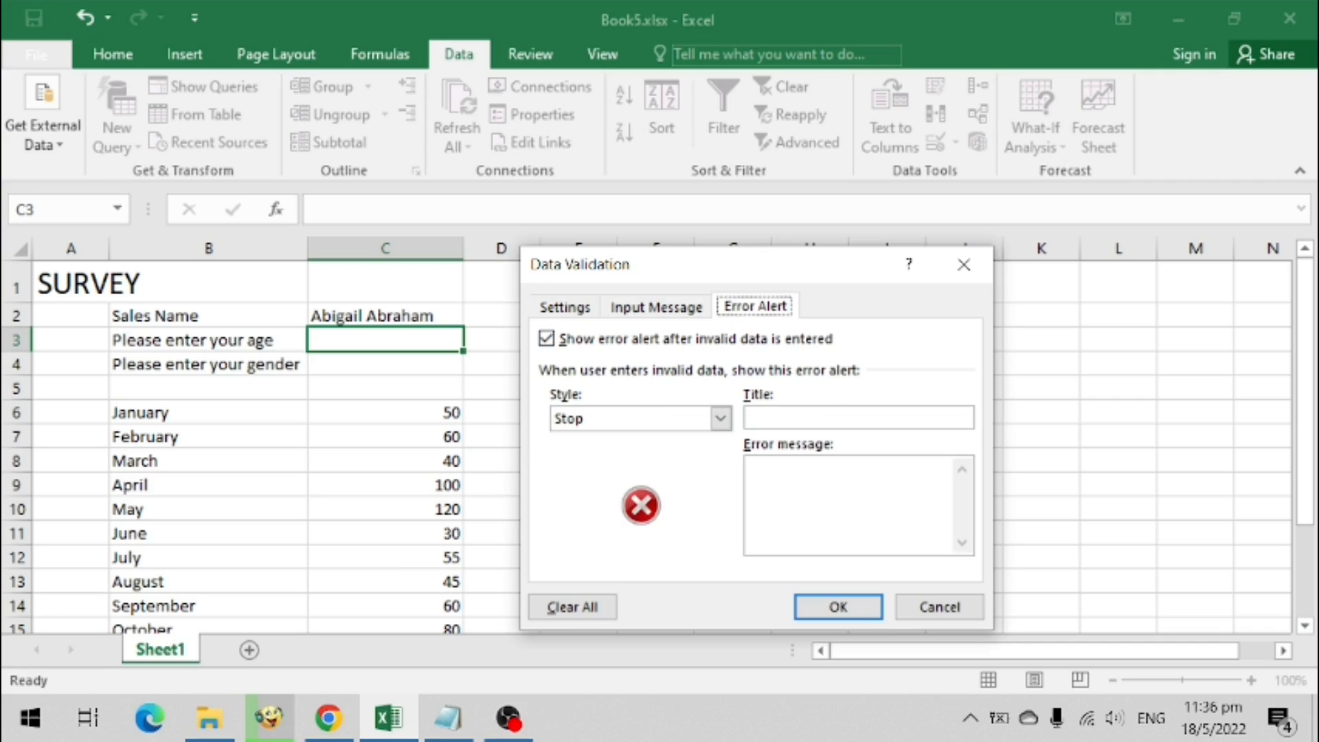
pyautogui.click(825, 418)
pyautogui.write('Error Value')
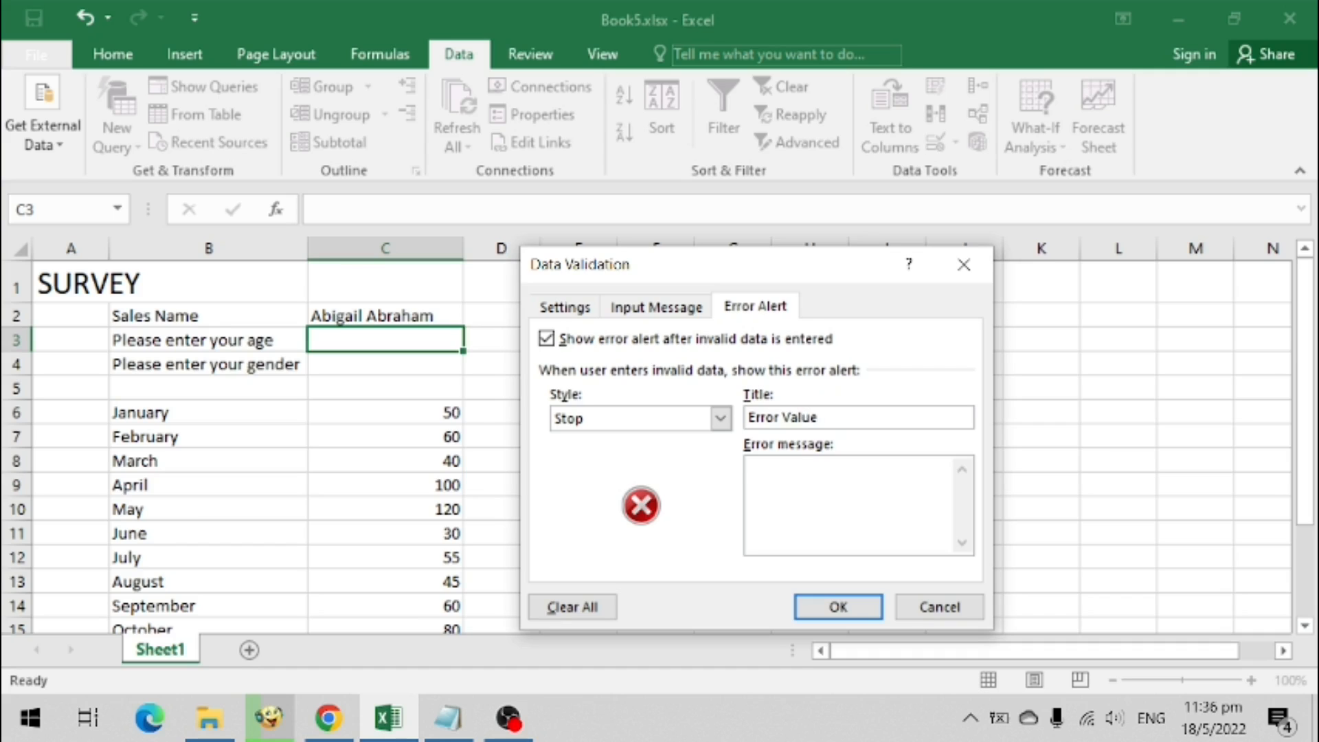
pyautogui.write('Incorrect number, ')
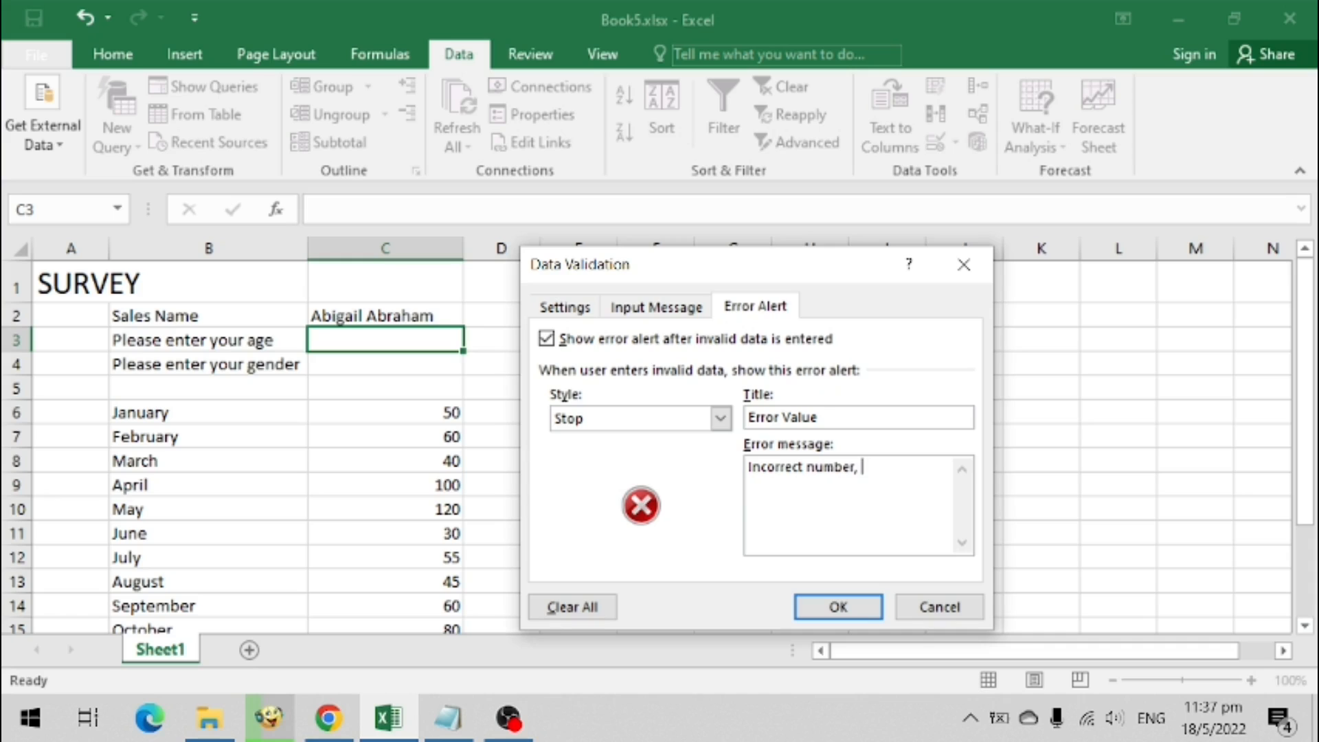
pyautogui.write('please enter number ')
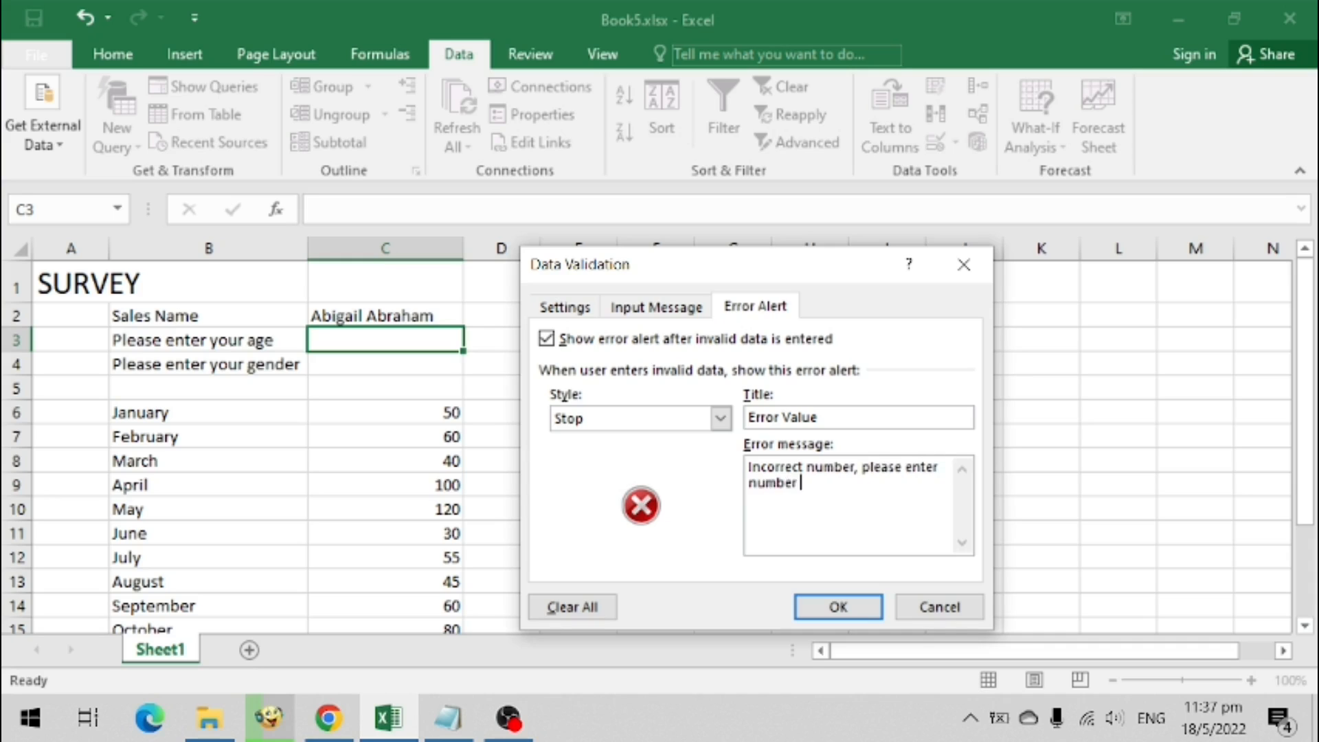
pyautogui.write('between 10 to 100')
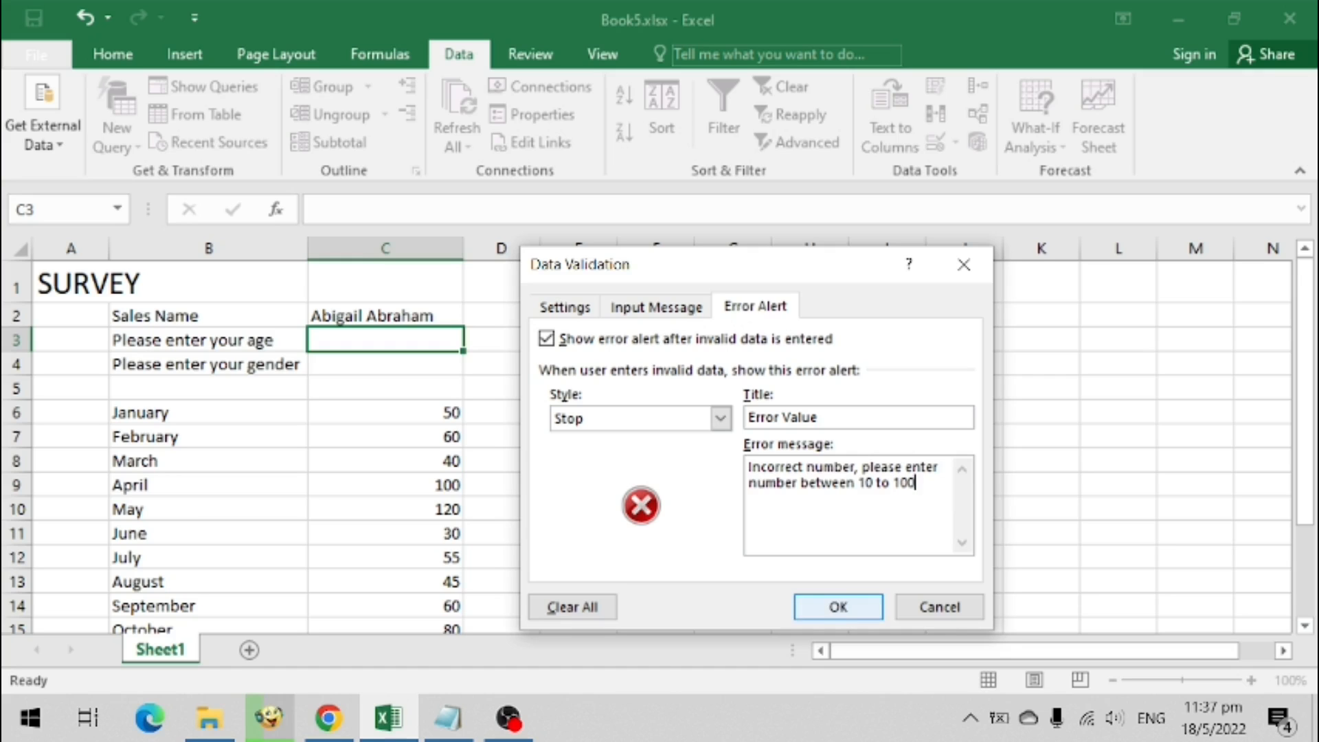
pyautogui.press('Return')
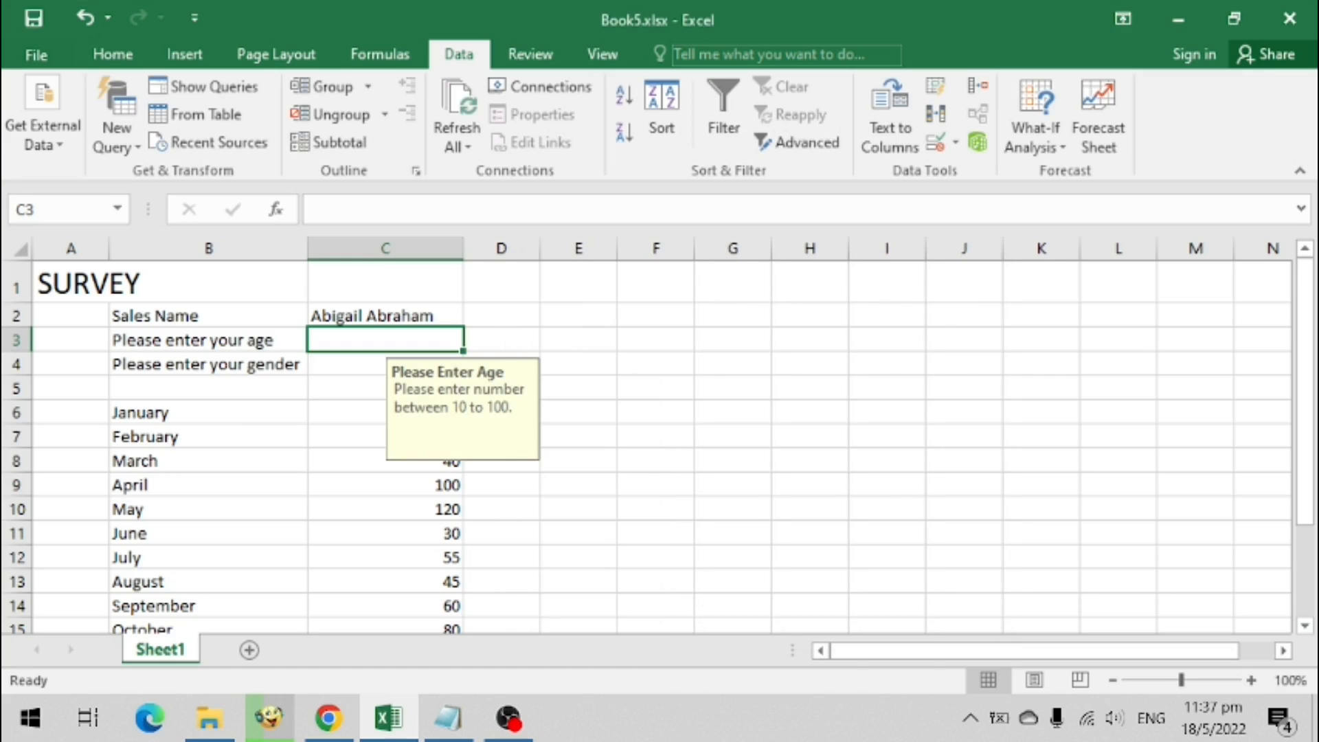
pyautogui.click(579, 340)
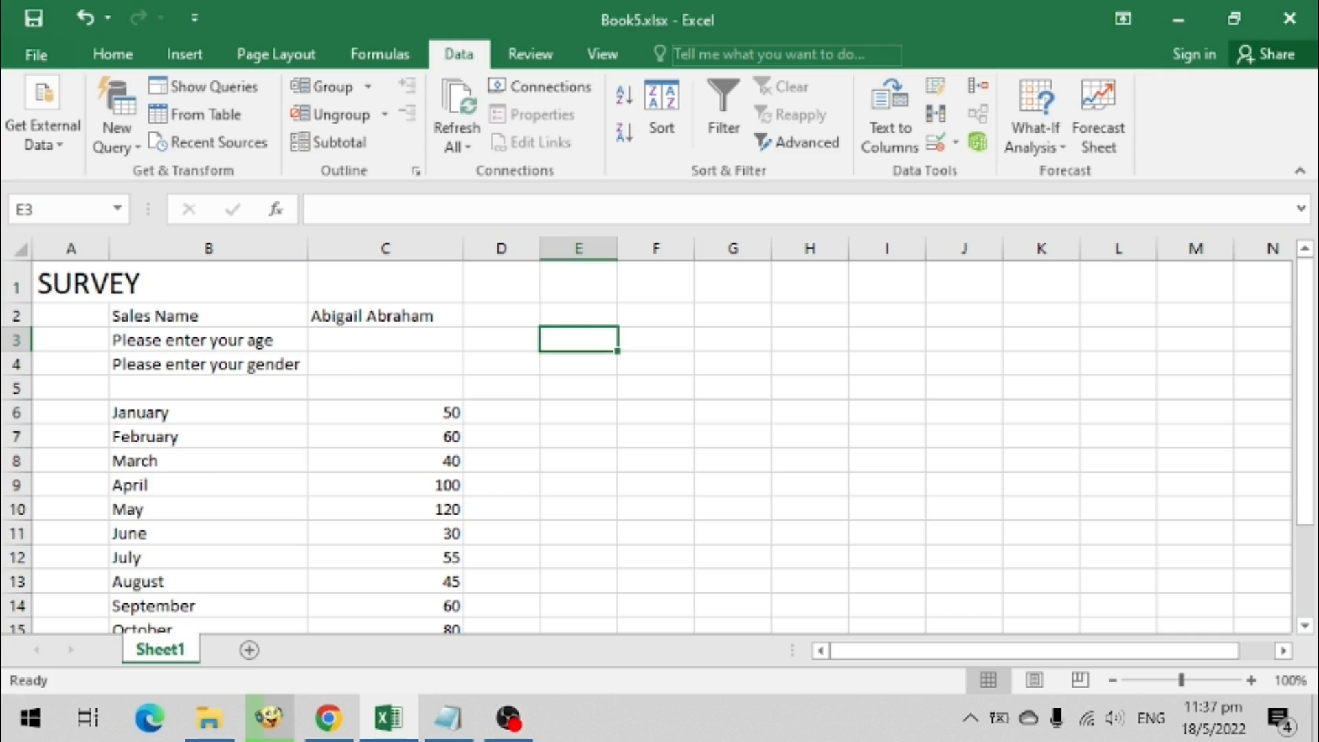
pyautogui.click(385, 339)
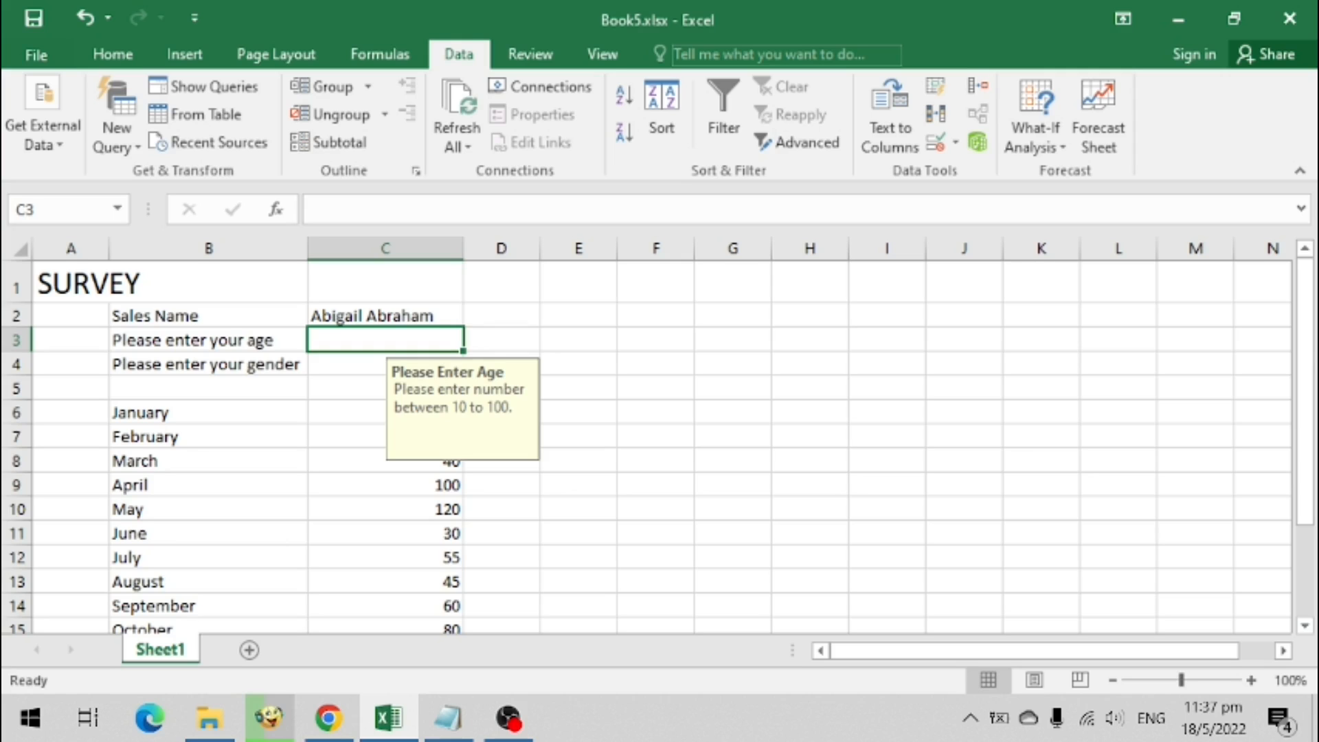
# Test the age cell's validation by entering 5 in C3, and retry with 50
pyautogui.click(579, 339)
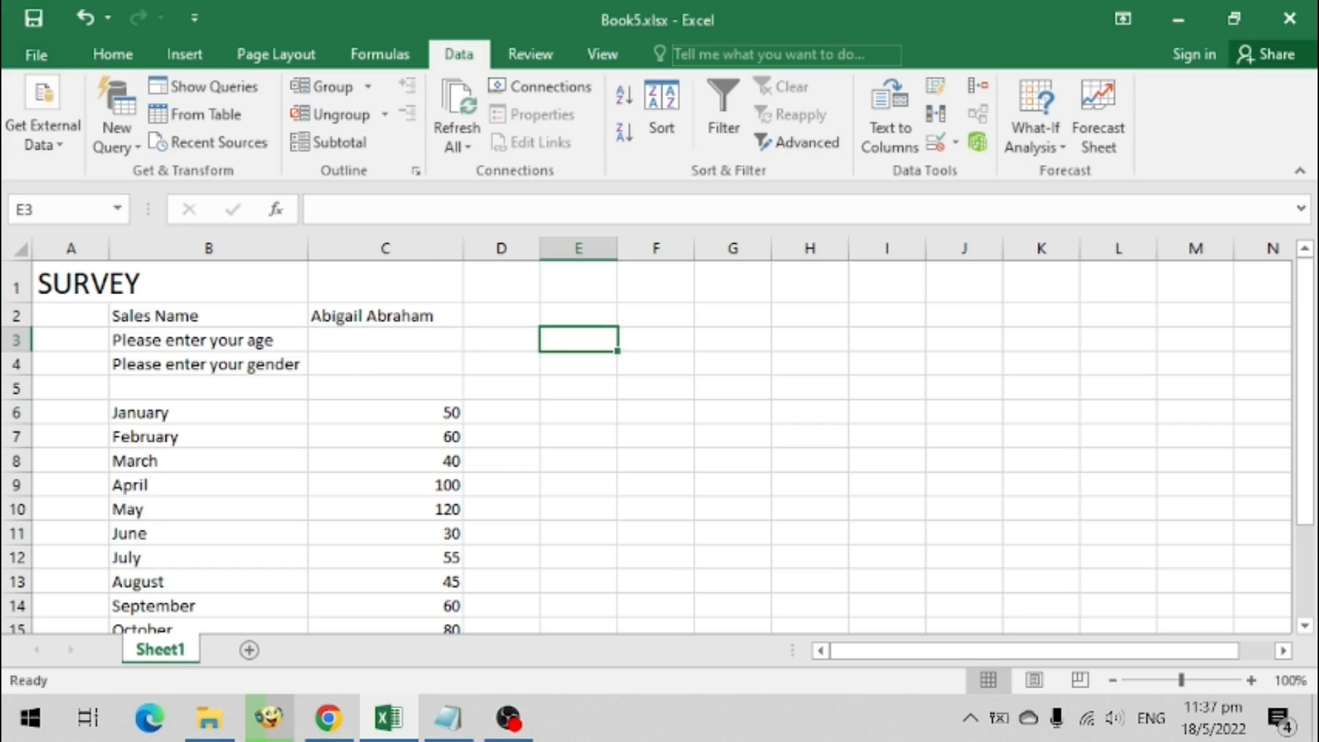
pyautogui.click(385, 340)
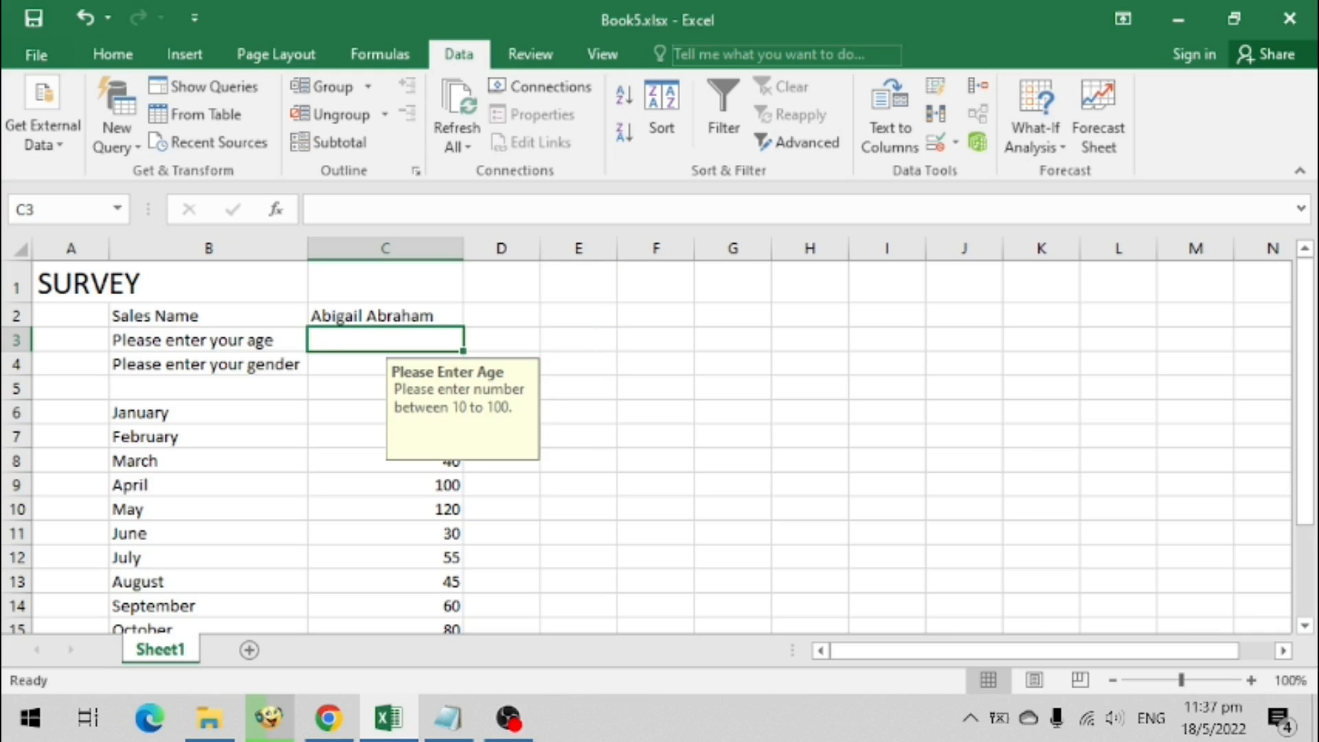
pyautogui.write('5')
pyautogui.press('Return')
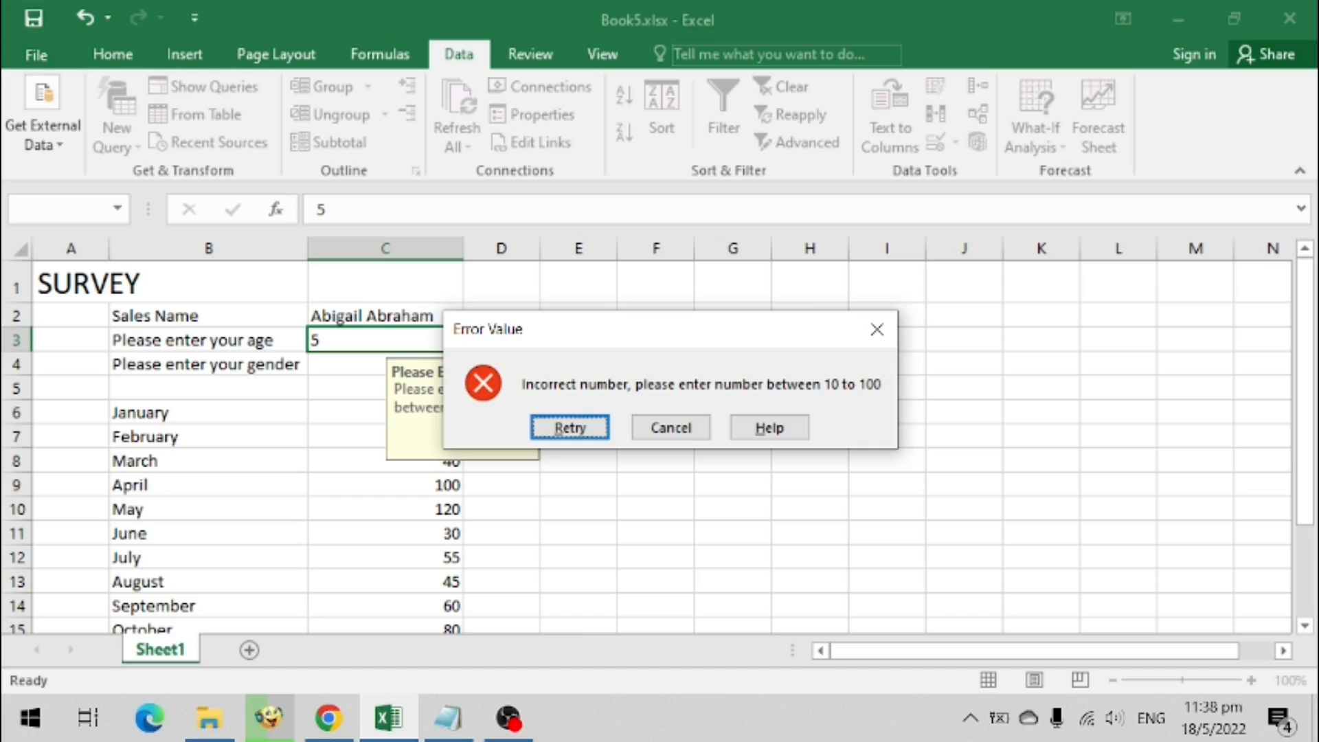
pyautogui.press('Return')
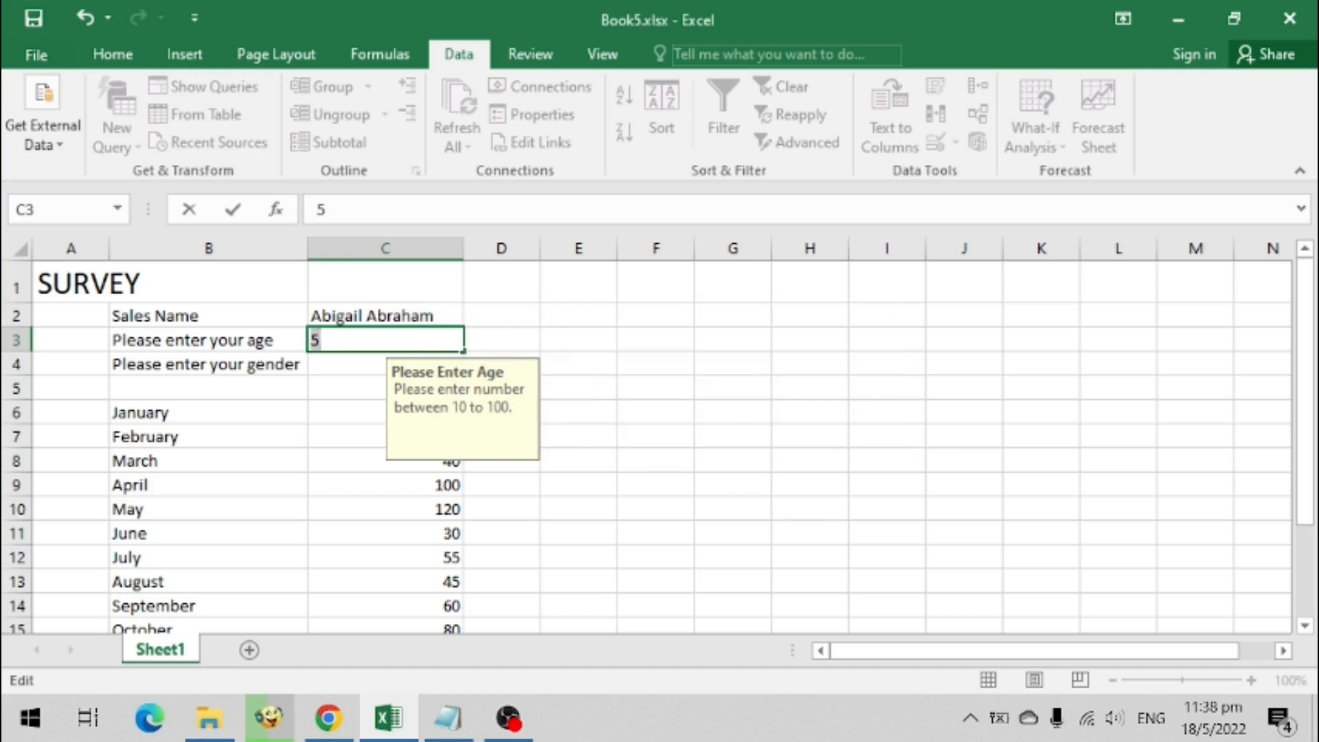
pyautogui.write('10')
pyautogui.press('Return')
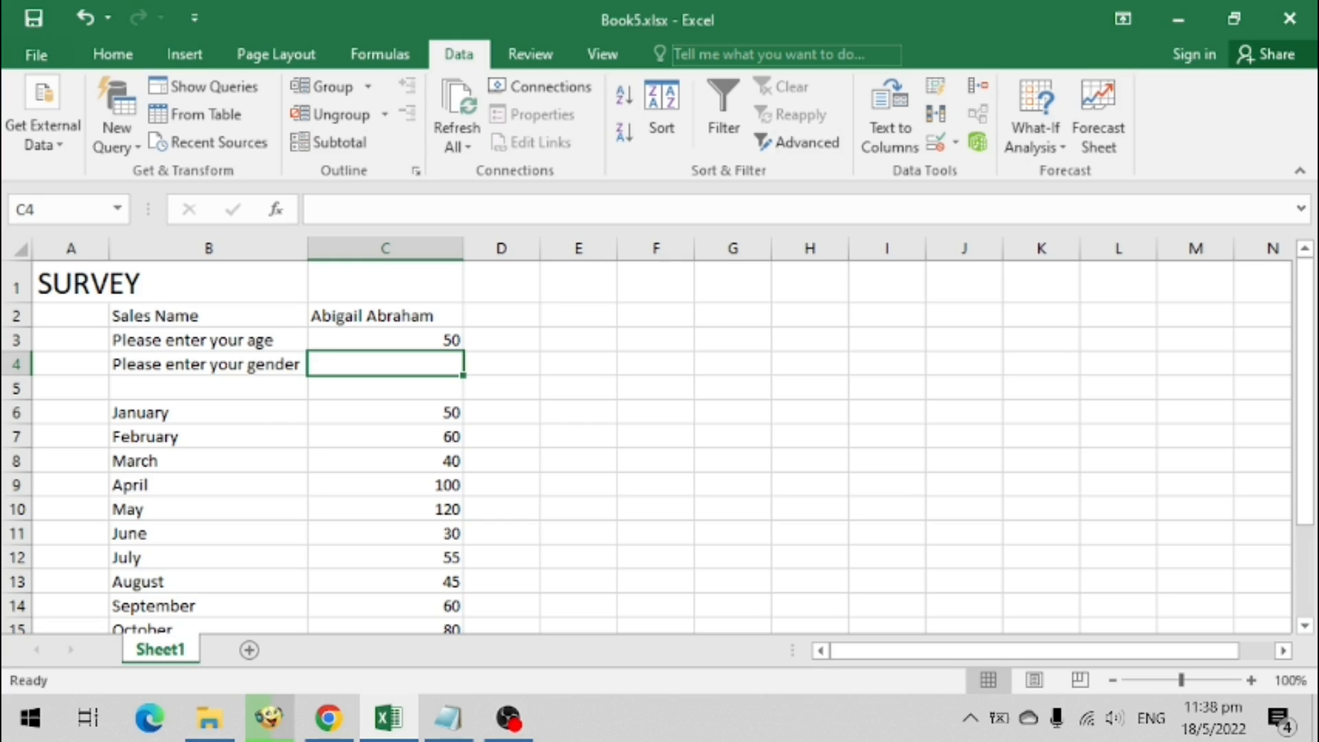
# Add a new sheet and list Male in A1 and Female in A2
pyautogui.click(208, 364)
pyautogui.click(386, 364)
pyautogui.click(208, 364)
pyautogui.click(386, 364)
pyautogui.click(250, 650)
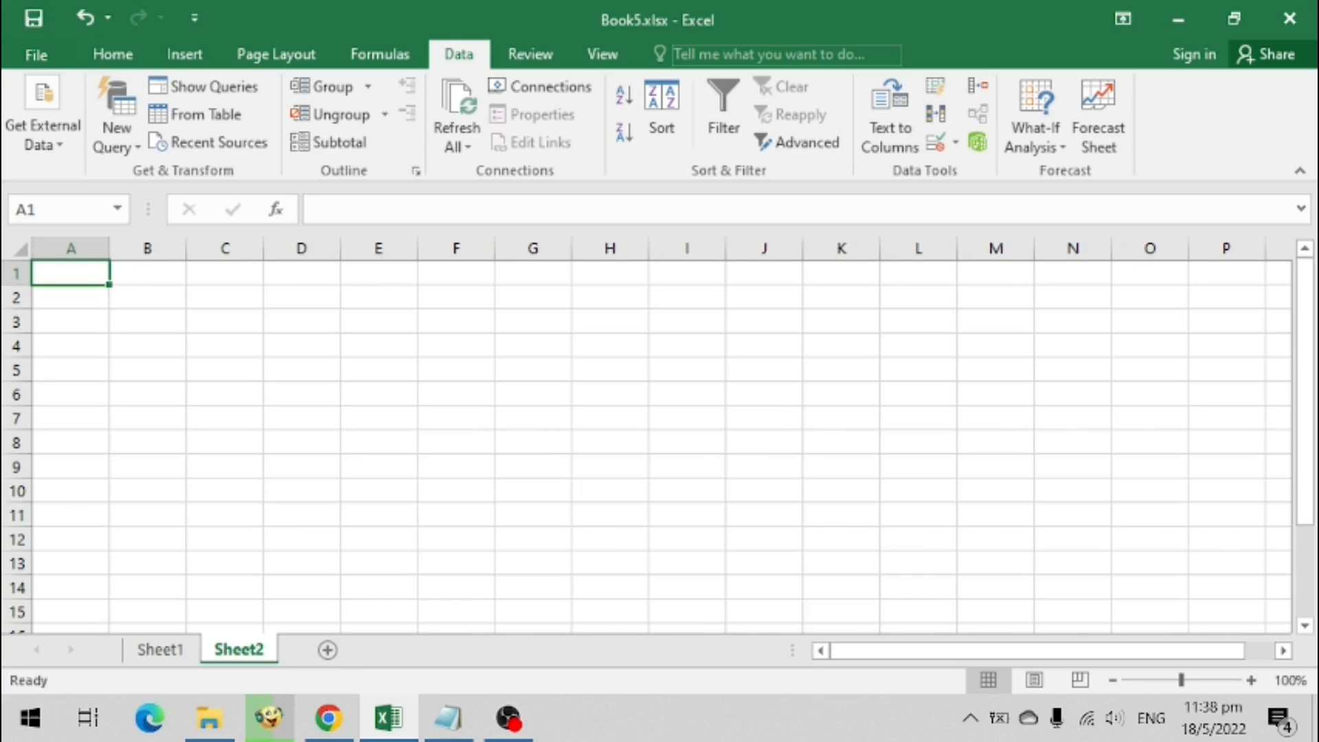
pyautogui.write('Male')
pyautogui.press('Return')
pyautogui.write('Female')
pyautogui.click(225, 395)
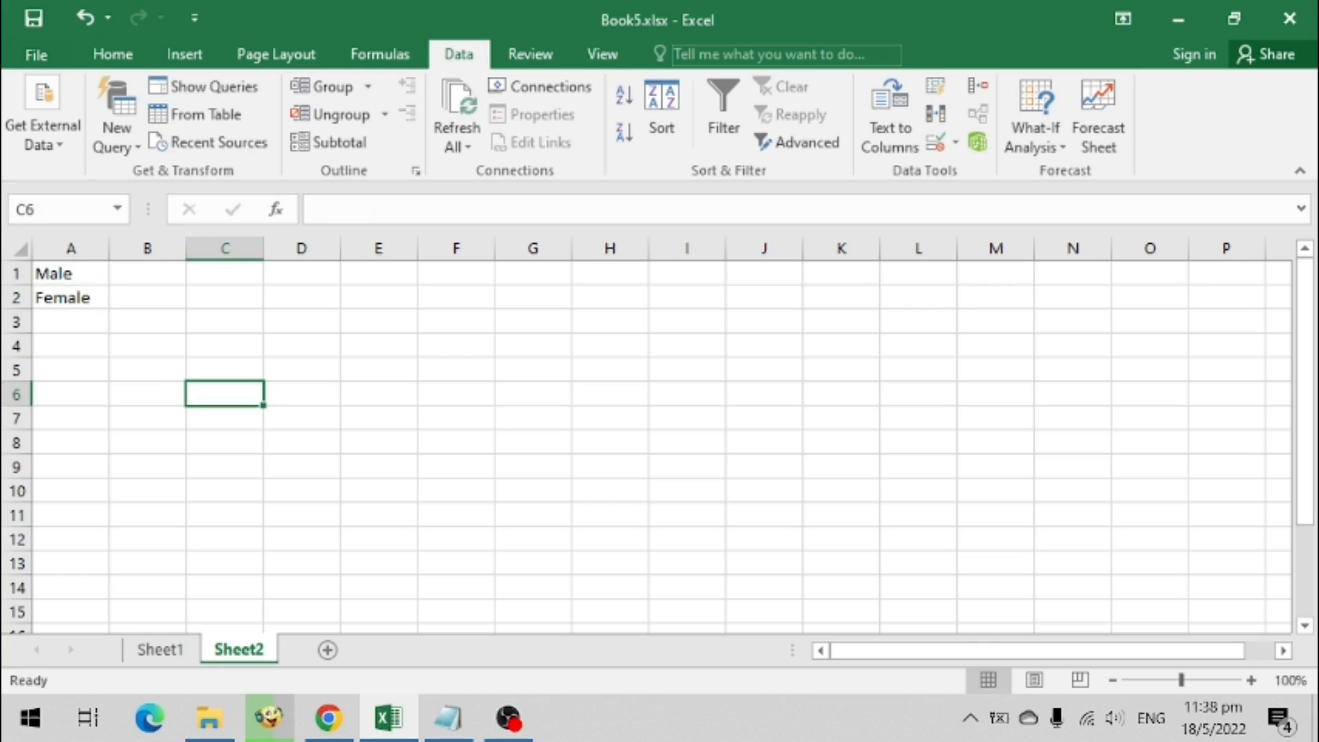
# Name the range A1:A2 on Sheet2 "Gender"
pyautogui.moveTo(71, 273); pyautogui.dragTo(70, 298)
pyautogui.click(62, 209)
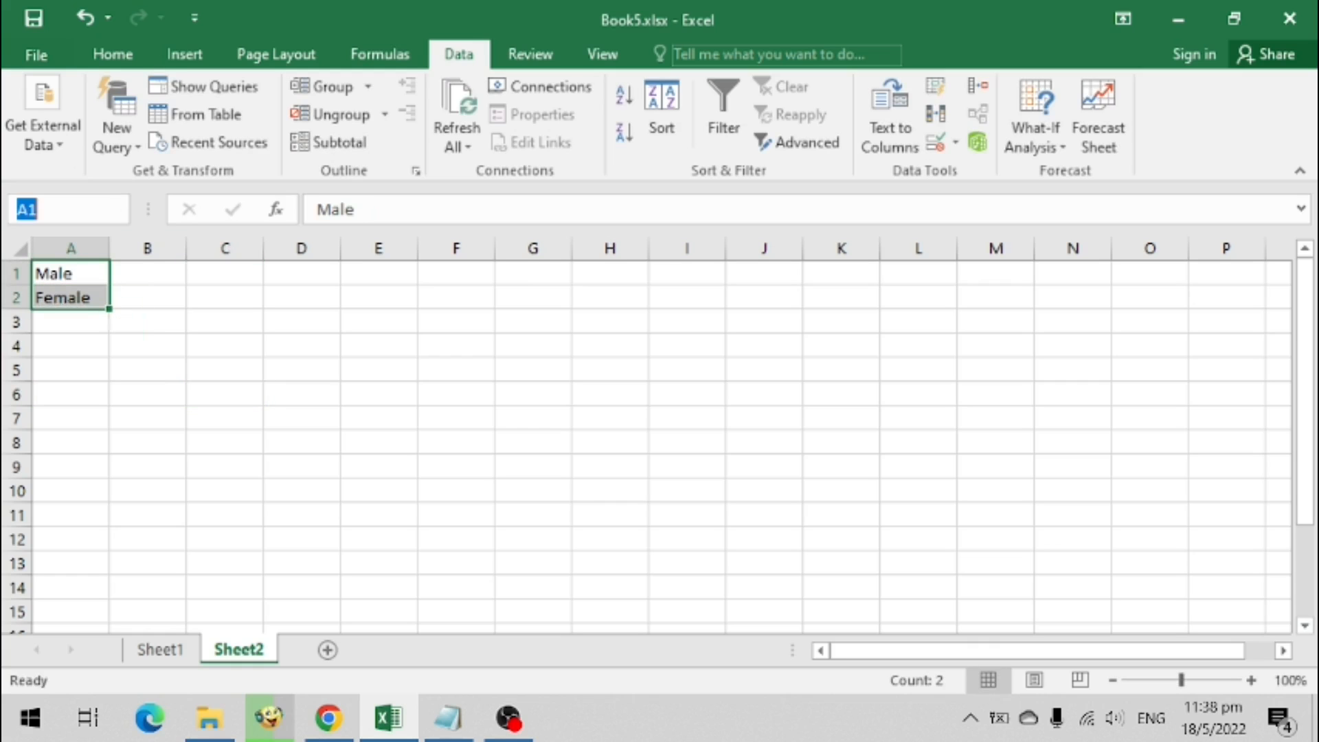
pyautogui.write('Gender')
pyautogui.press('Return')
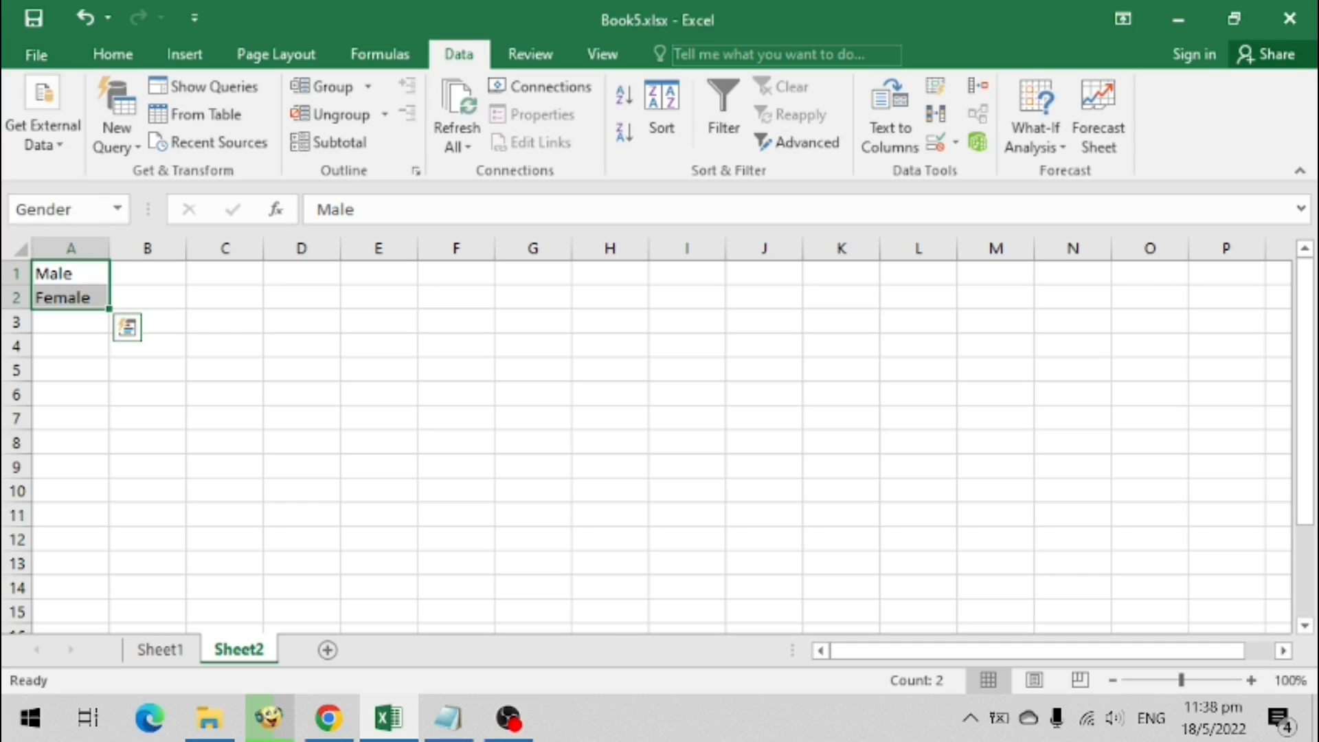
# Set up data validation on the survey's gender cell C4 on Sheet1 as a list with the source =Gender
pyautogui.click(160, 649)
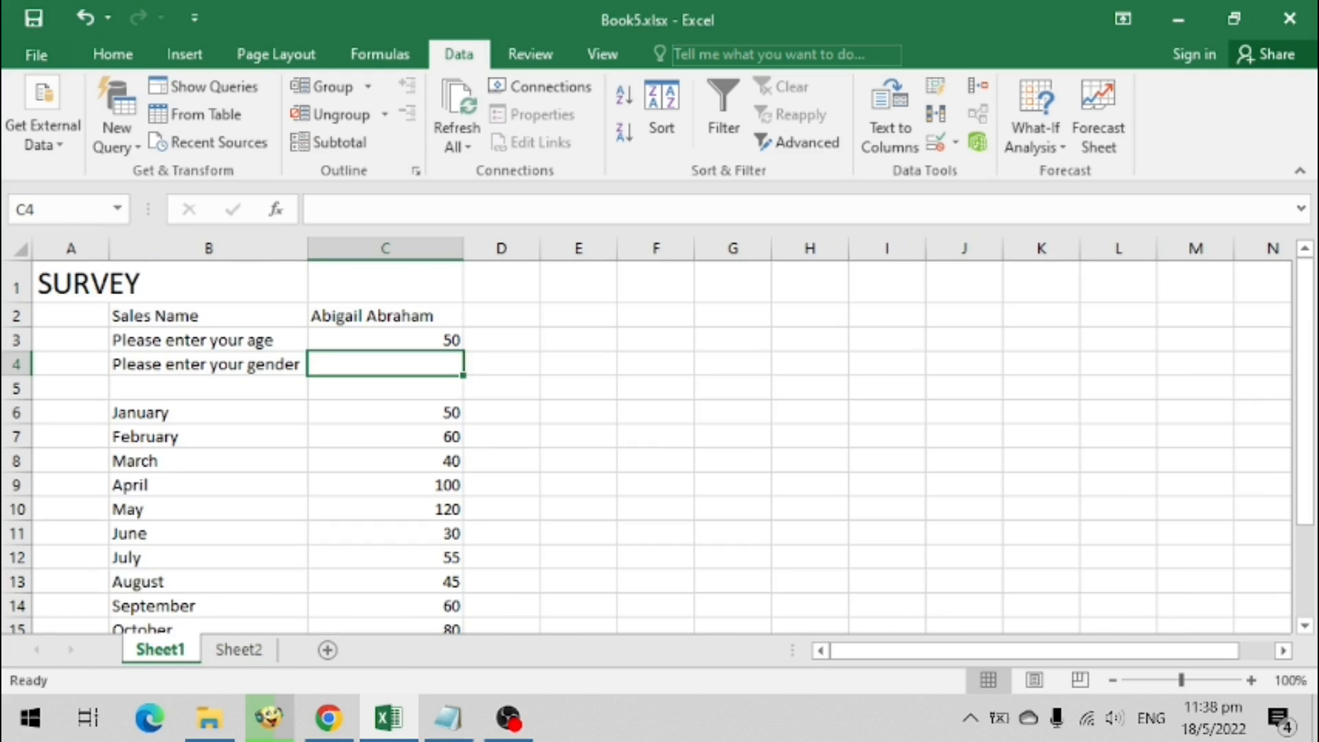
pyautogui.click(208, 364)
pyautogui.click(956, 142)
pyautogui.click(1015, 172)
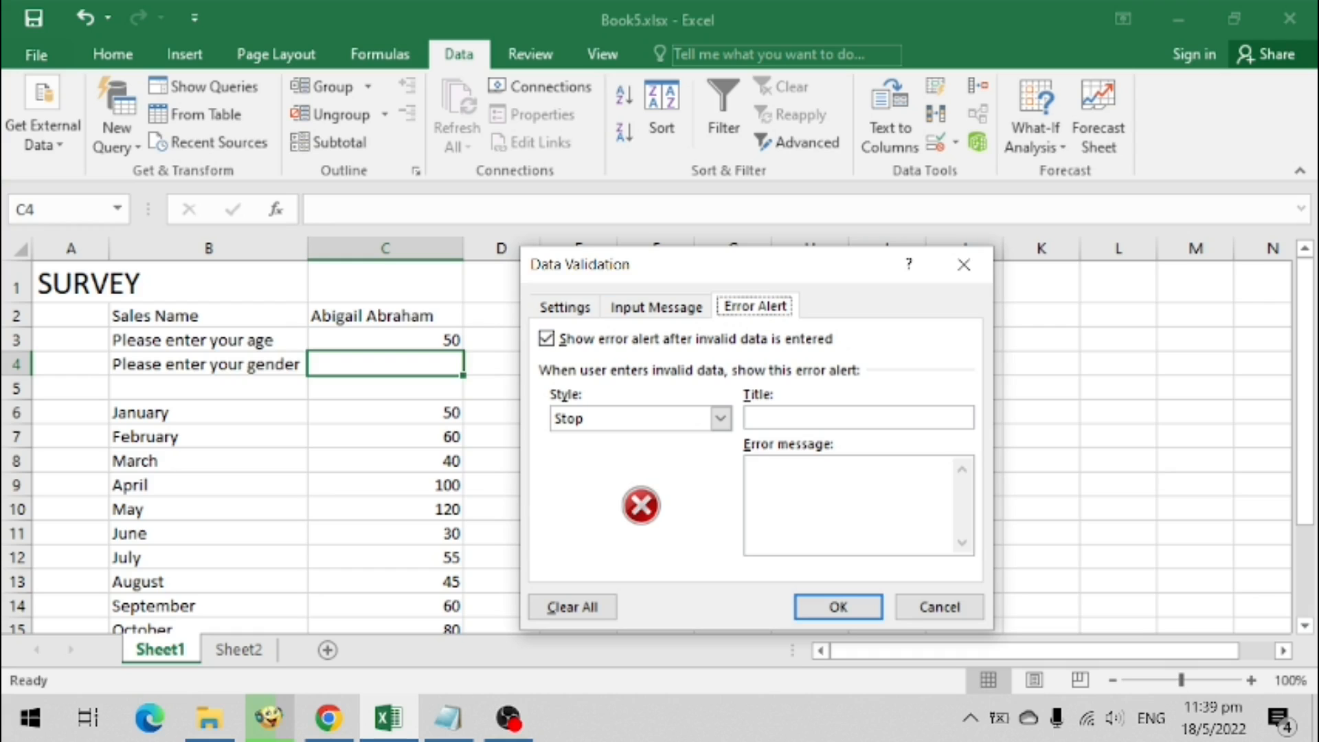
pyautogui.click(560, 306)
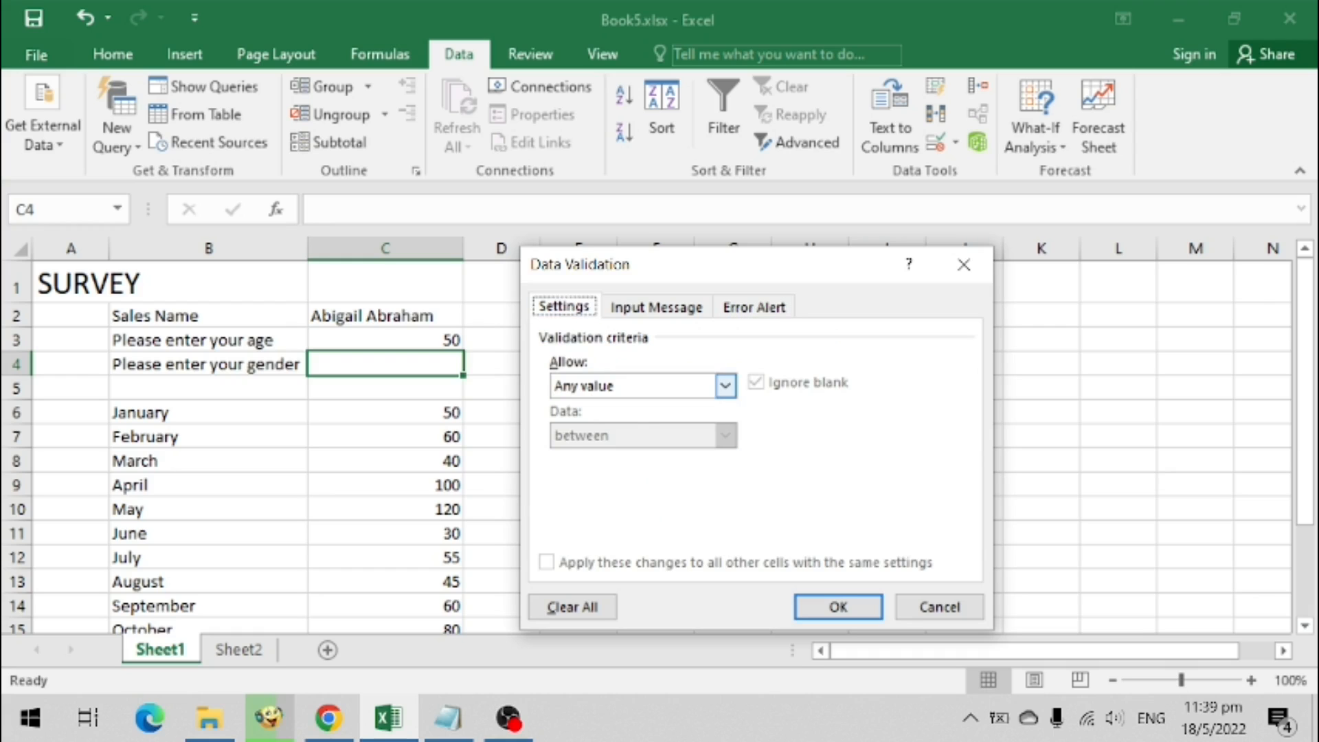
pyautogui.click(725, 385)
pyautogui.press('Return')
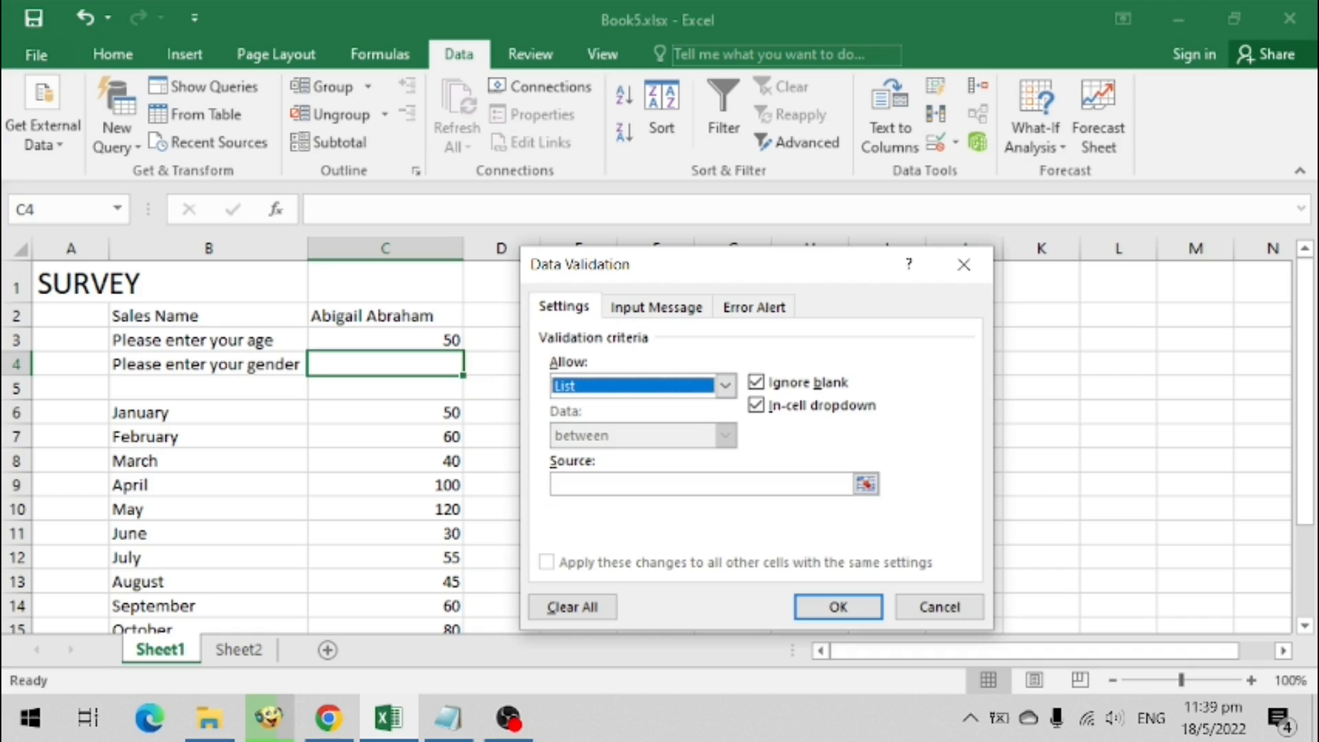
pyautogui.click(687, 485)
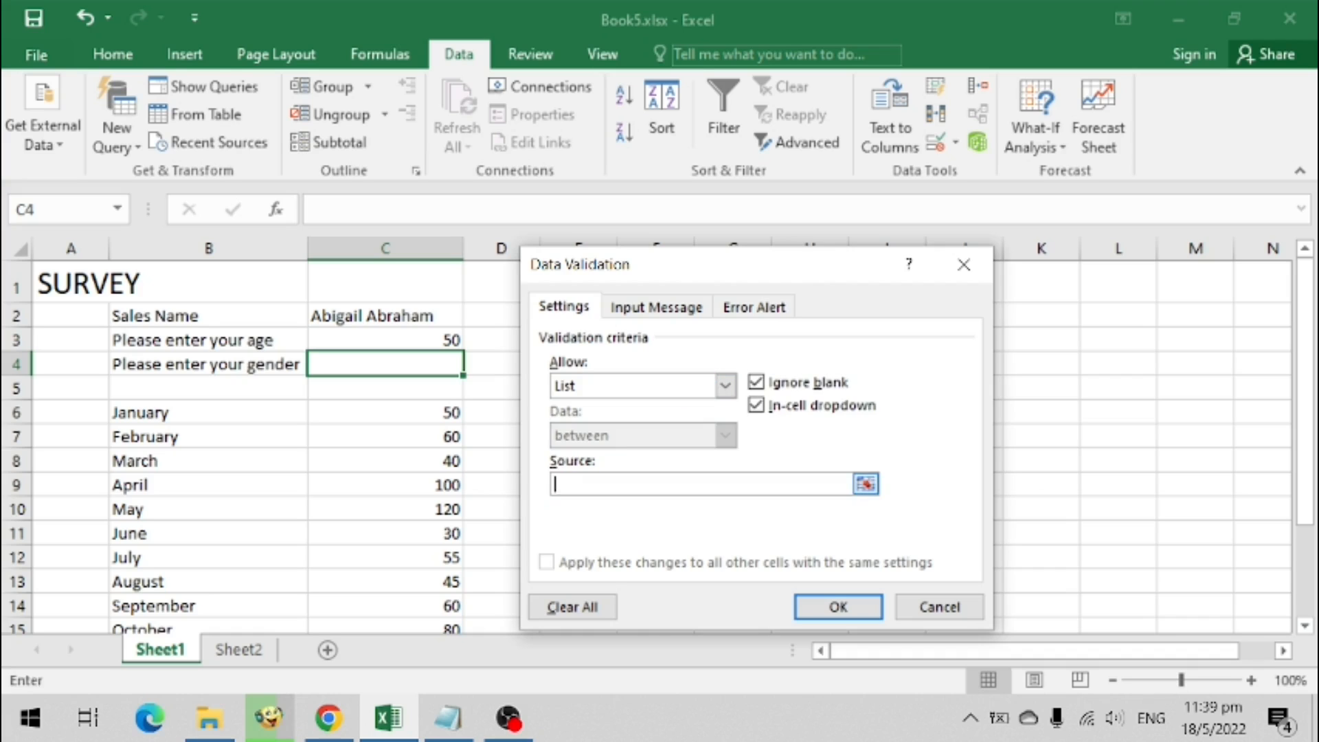
pyautogui.write('=Gender')
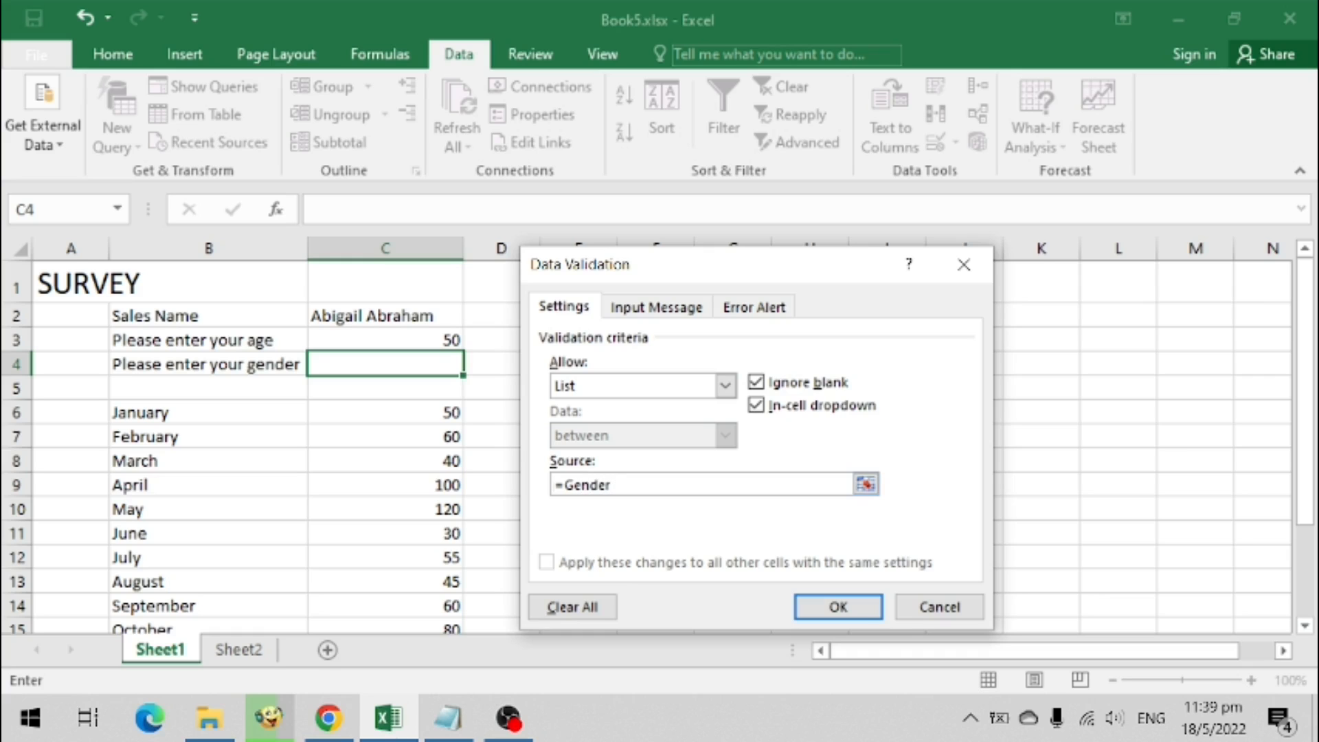
pyautogui.press('Return')
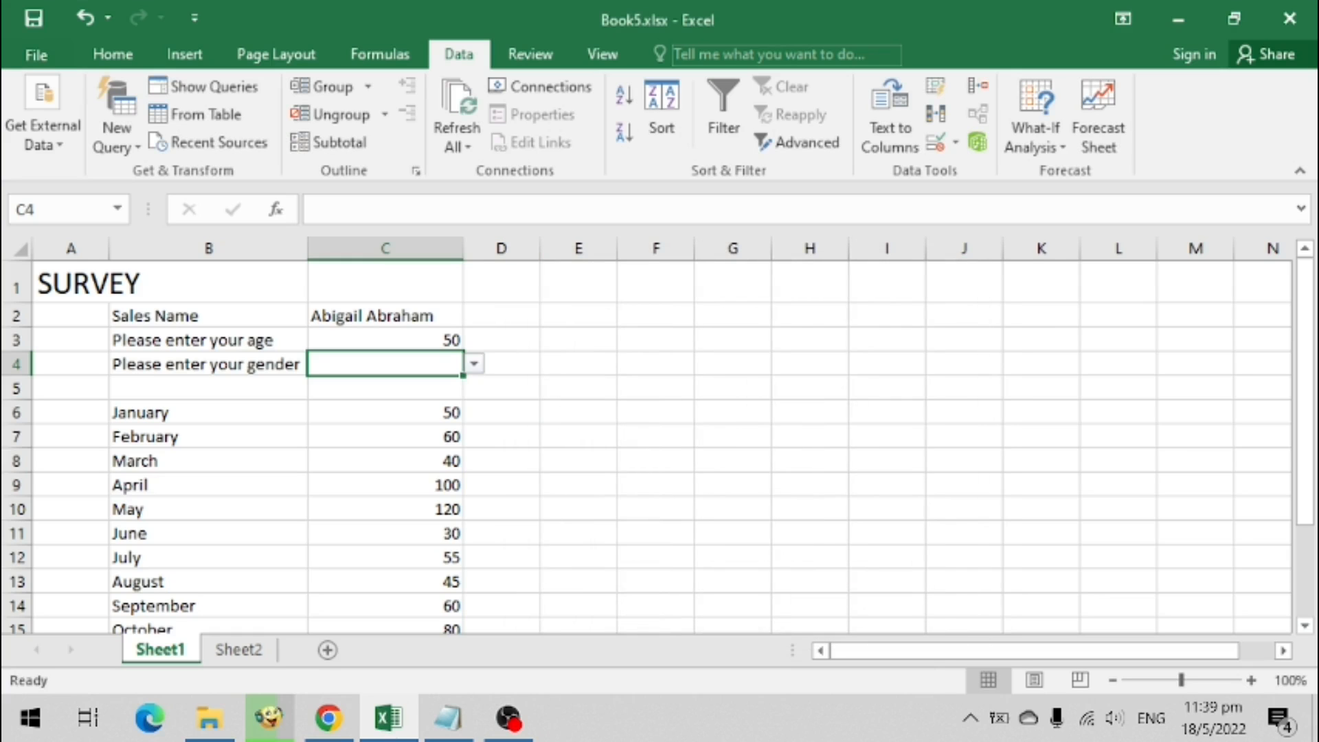
# Choose Female from the validation list in the survey's gender cell C4
pyautogui.click(578, 365)
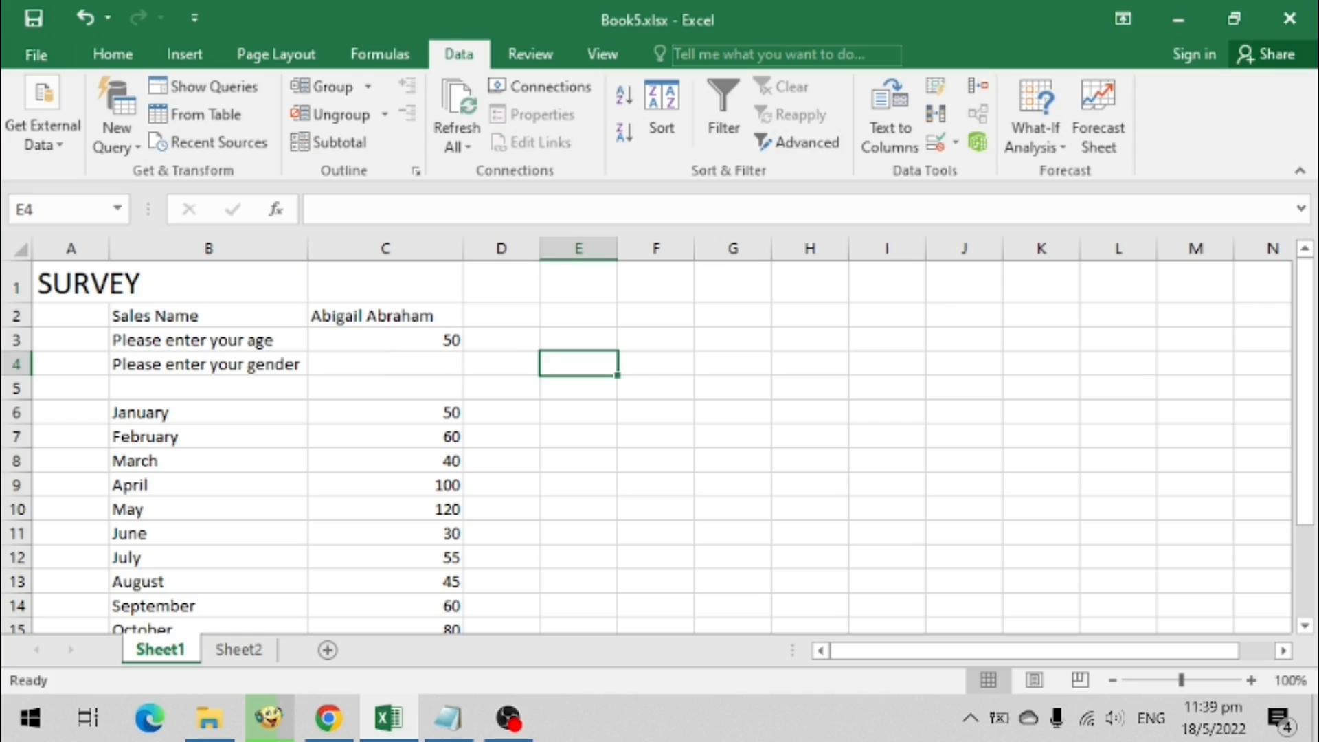
pyautogui.click(385, 364)
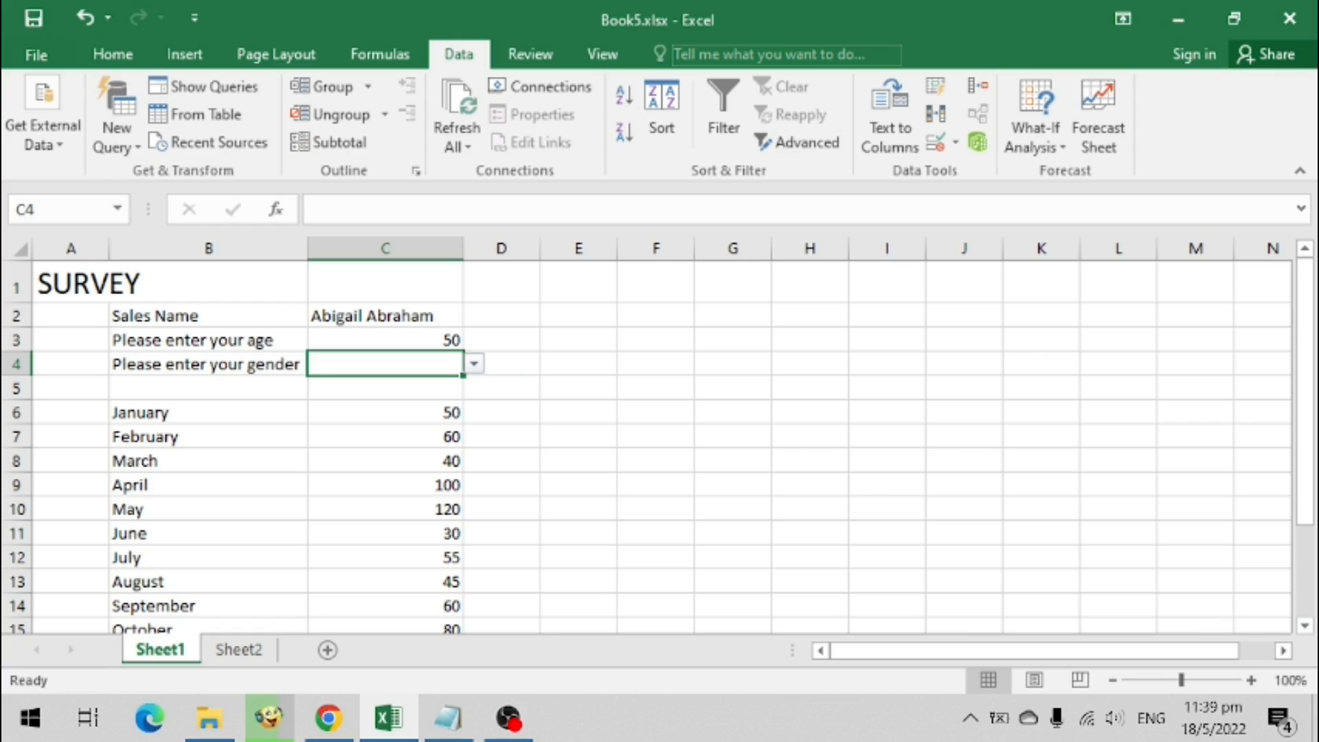
pyautogui.click(474, 364)
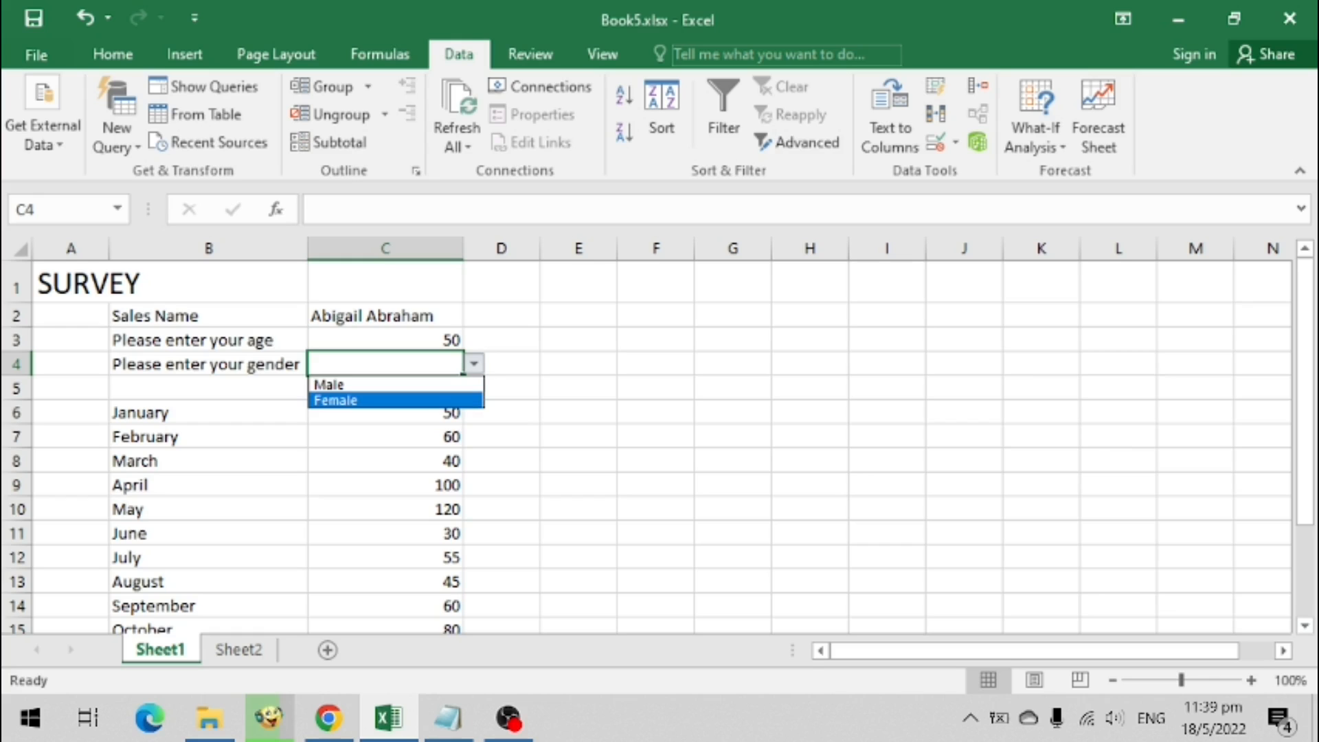
pyautogui.click(335, 400)
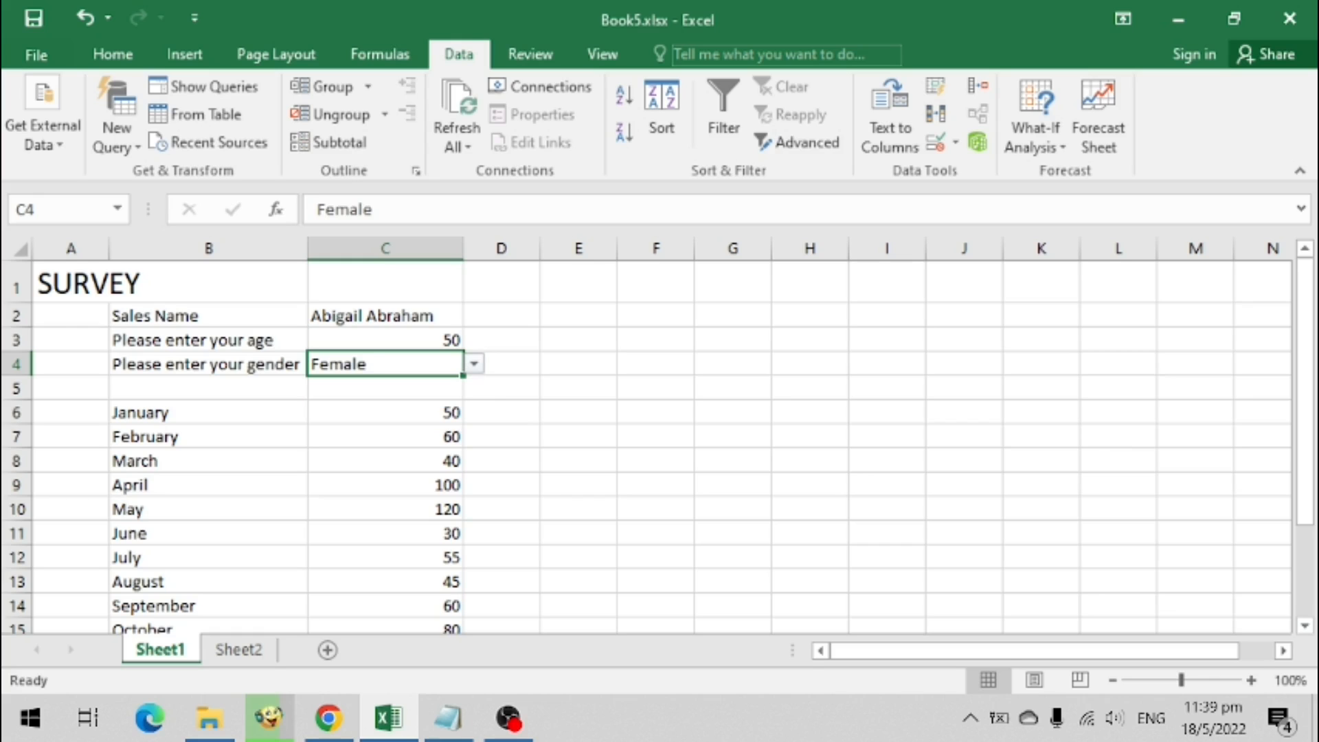
pyautogui.click(579, 364)
pyautogui.click(386, 365)
pyautogui.click(579, 364)
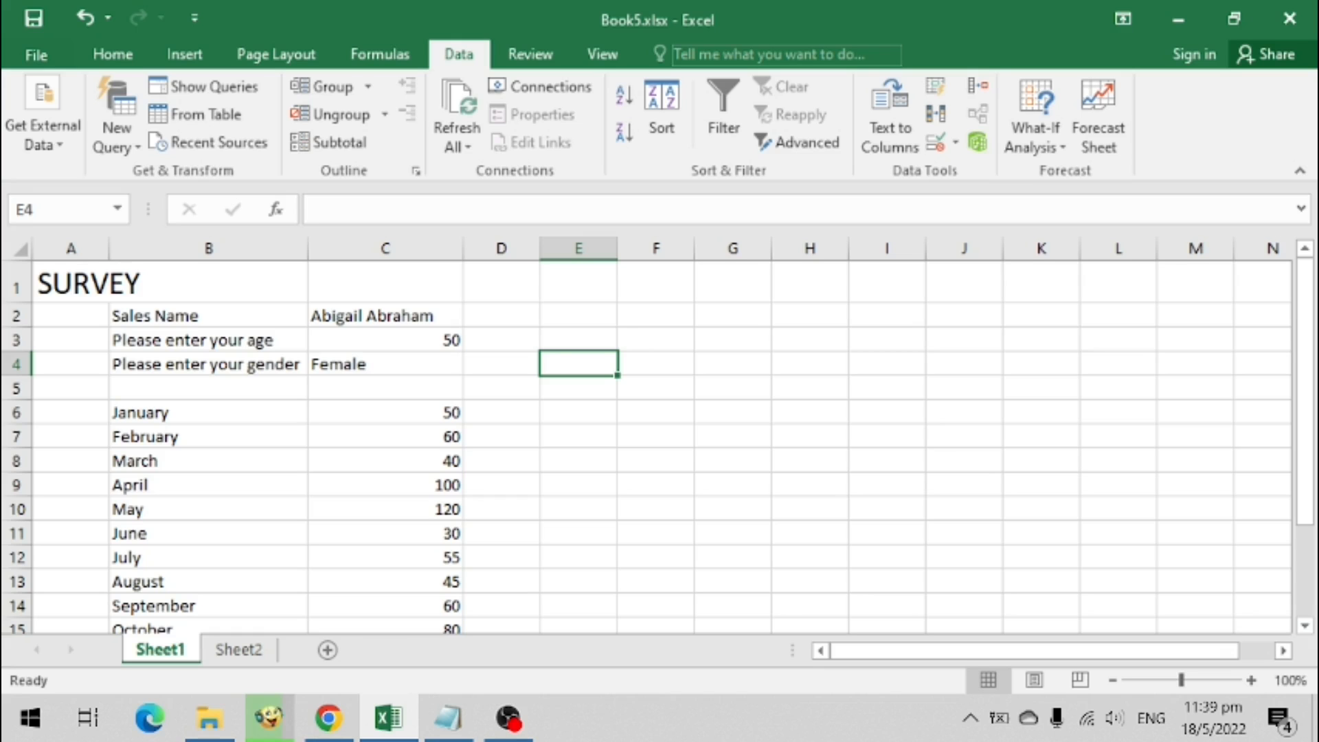
pyautogui.scroll(-1, 645, 446)
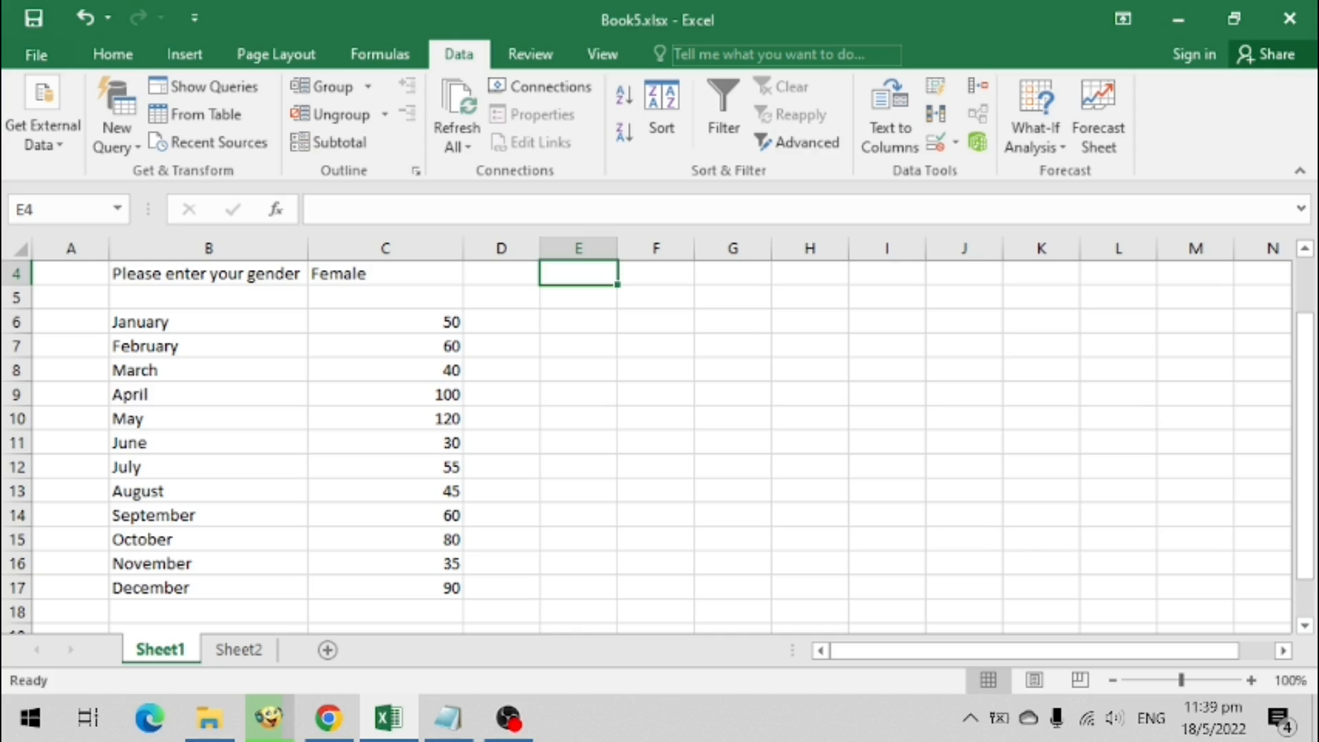
pyautogui.scroll(1, 646, 446)
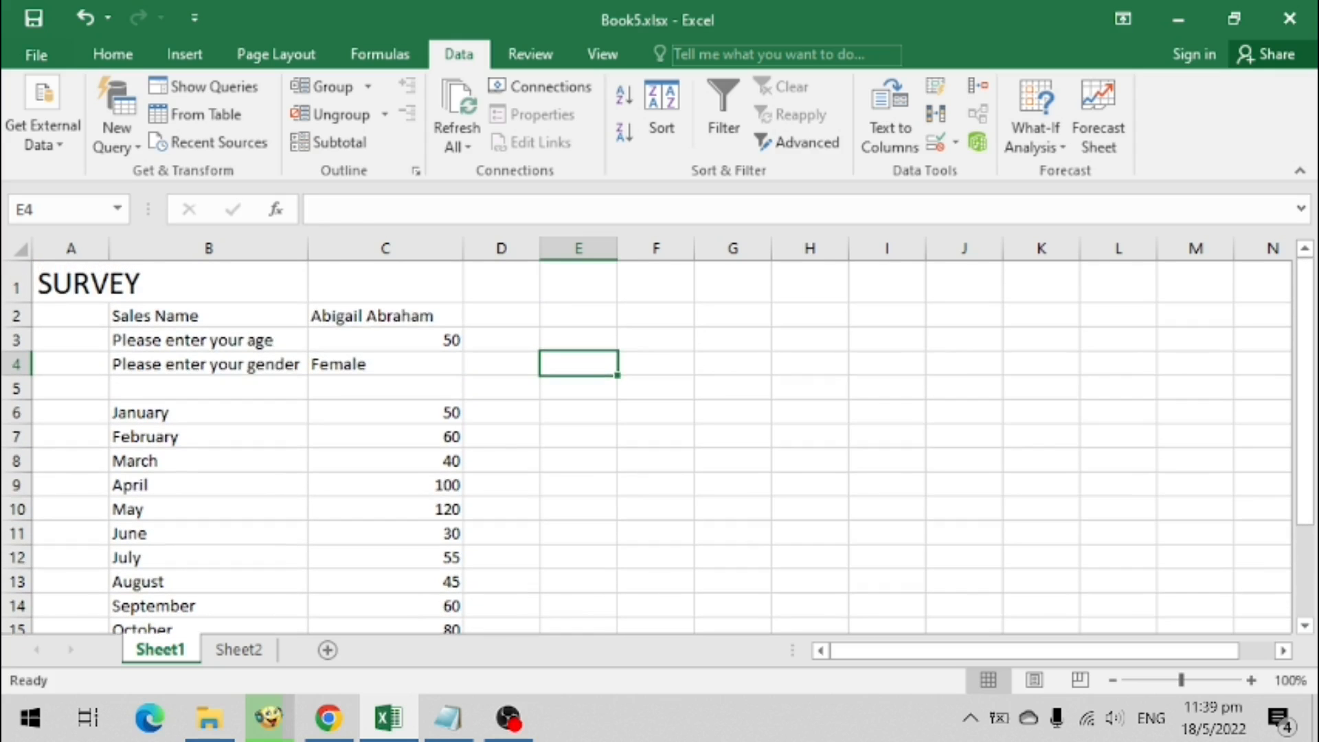
pyautogui.click(385, 316)
# Set up data validation on the monthly figures C6:C17 to allow only whole numbers between 50 and 200
pyautogui.scroll(-2, 646, 447)
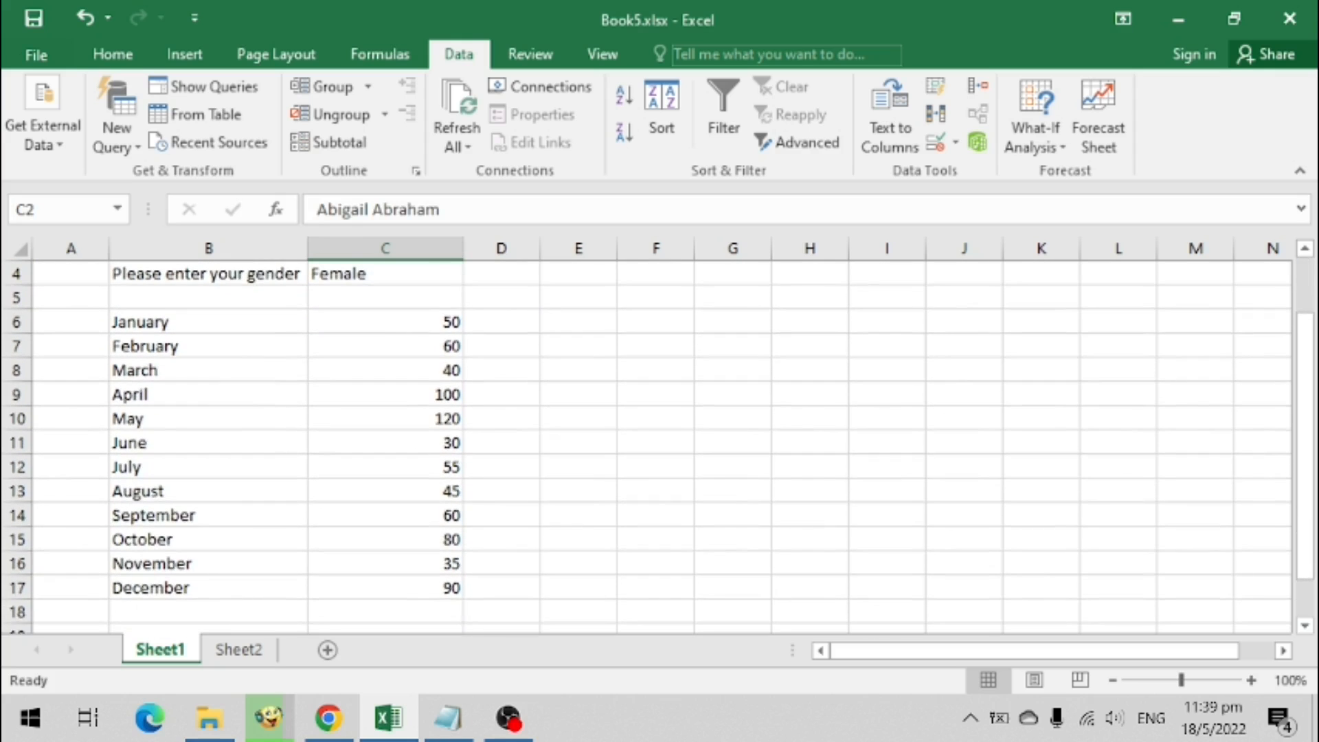
pyautogui.scroll(1, 646, 446)
pyautogui.click(385, 322)
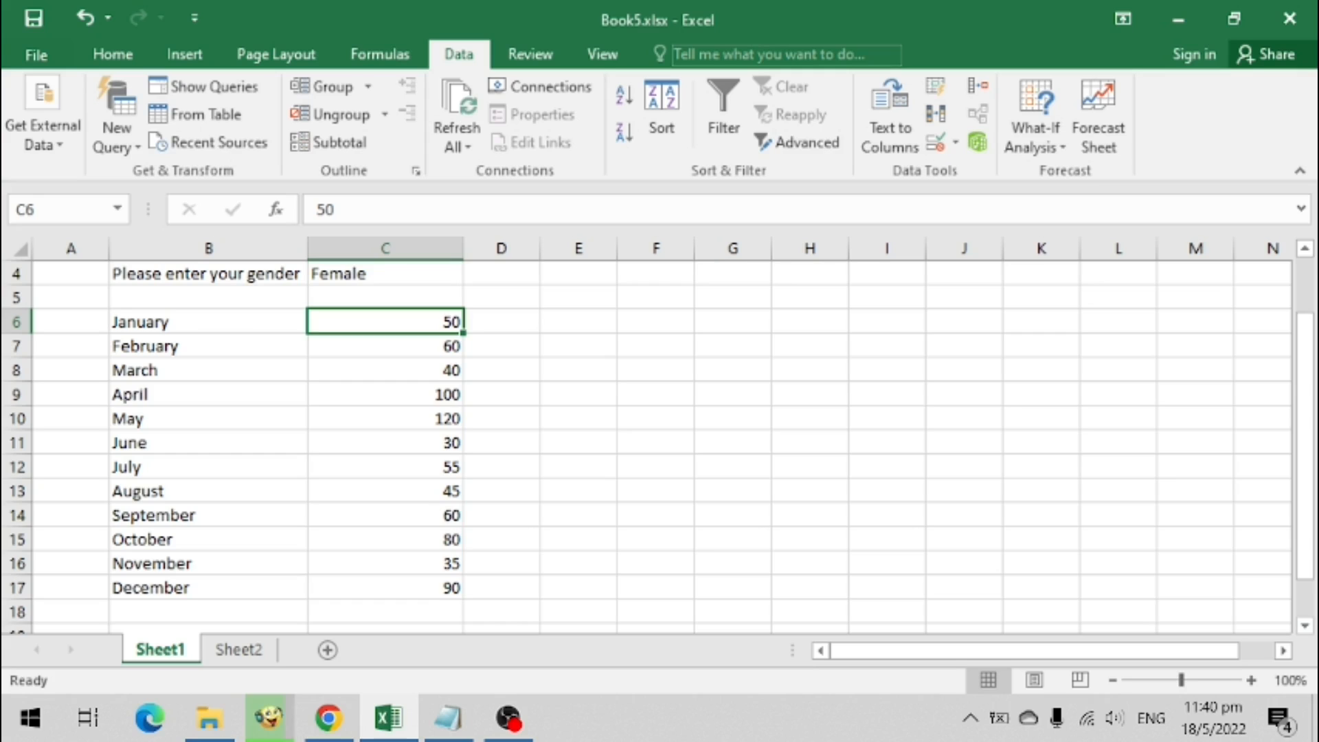
pyautogui.hotkey('ctrl', 'shift', 'Down')
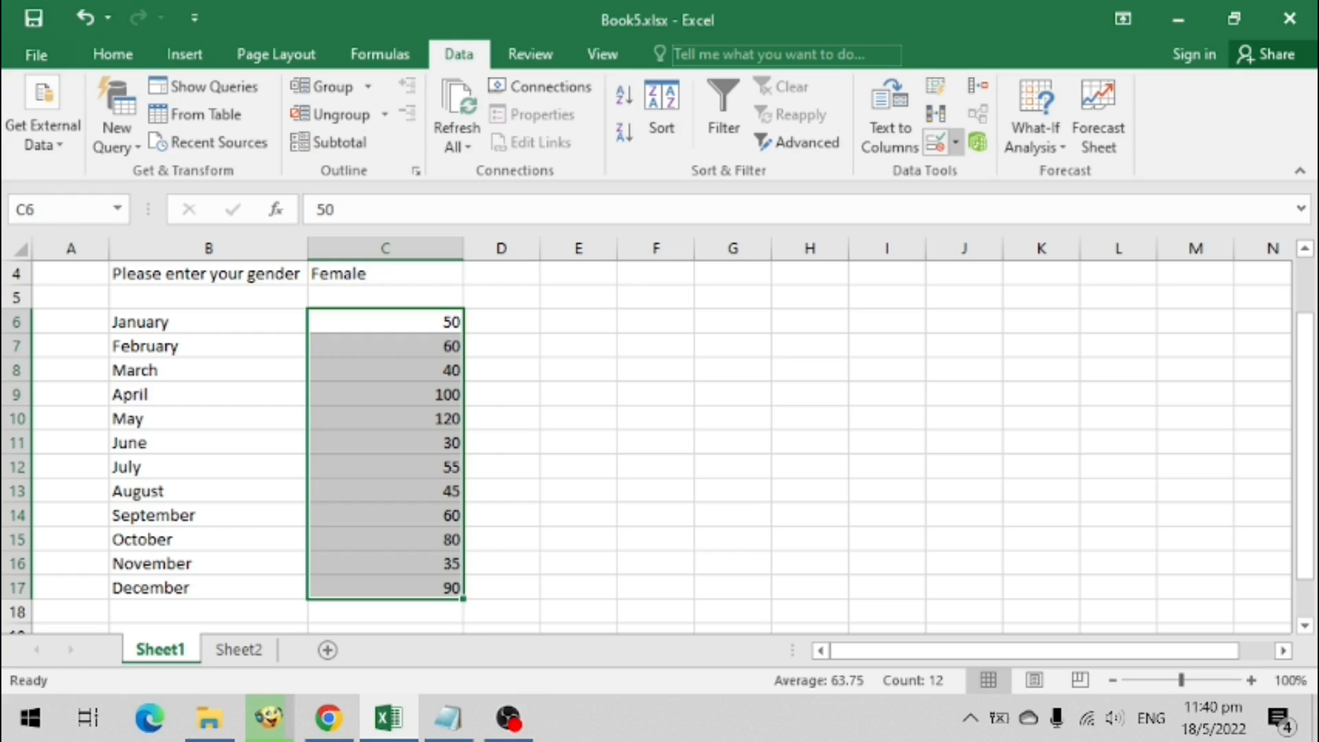
pyautogui.click(955, 142)
pyautogui.click(1015, 173)
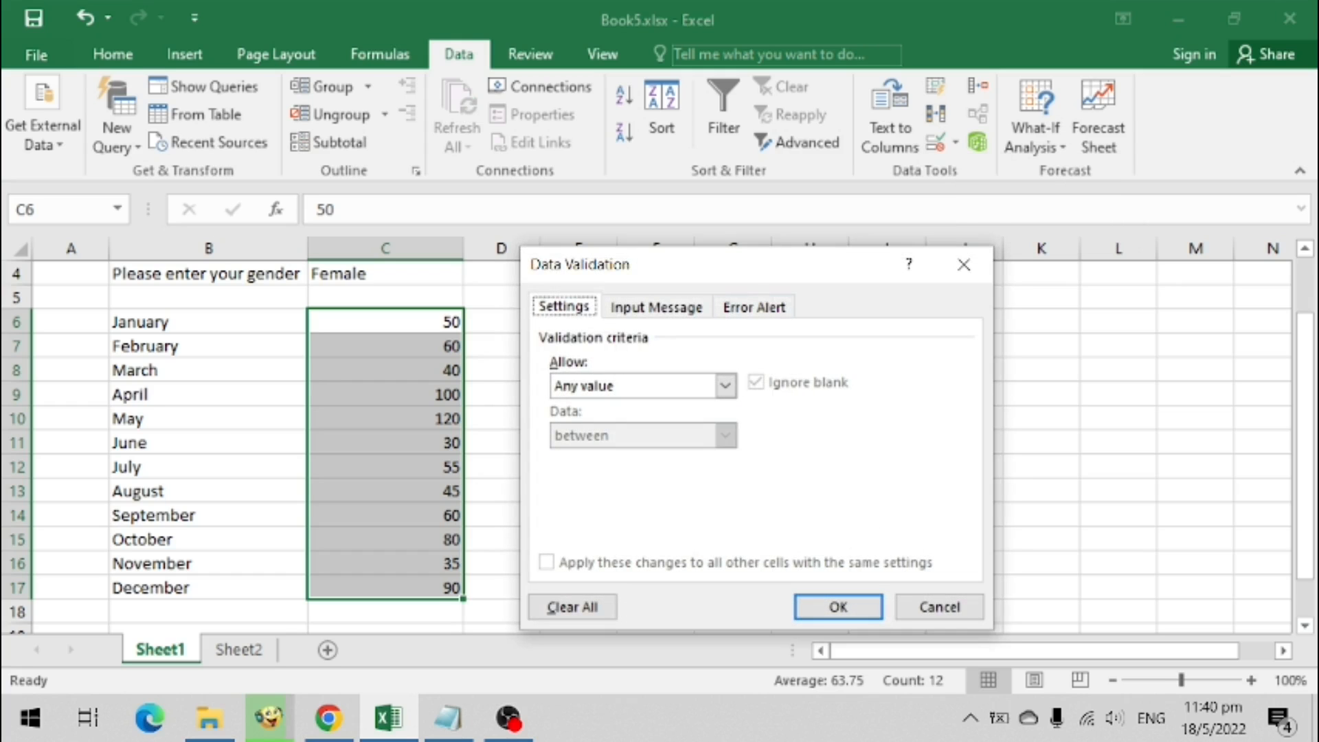
pyautogui.click(725, 386)
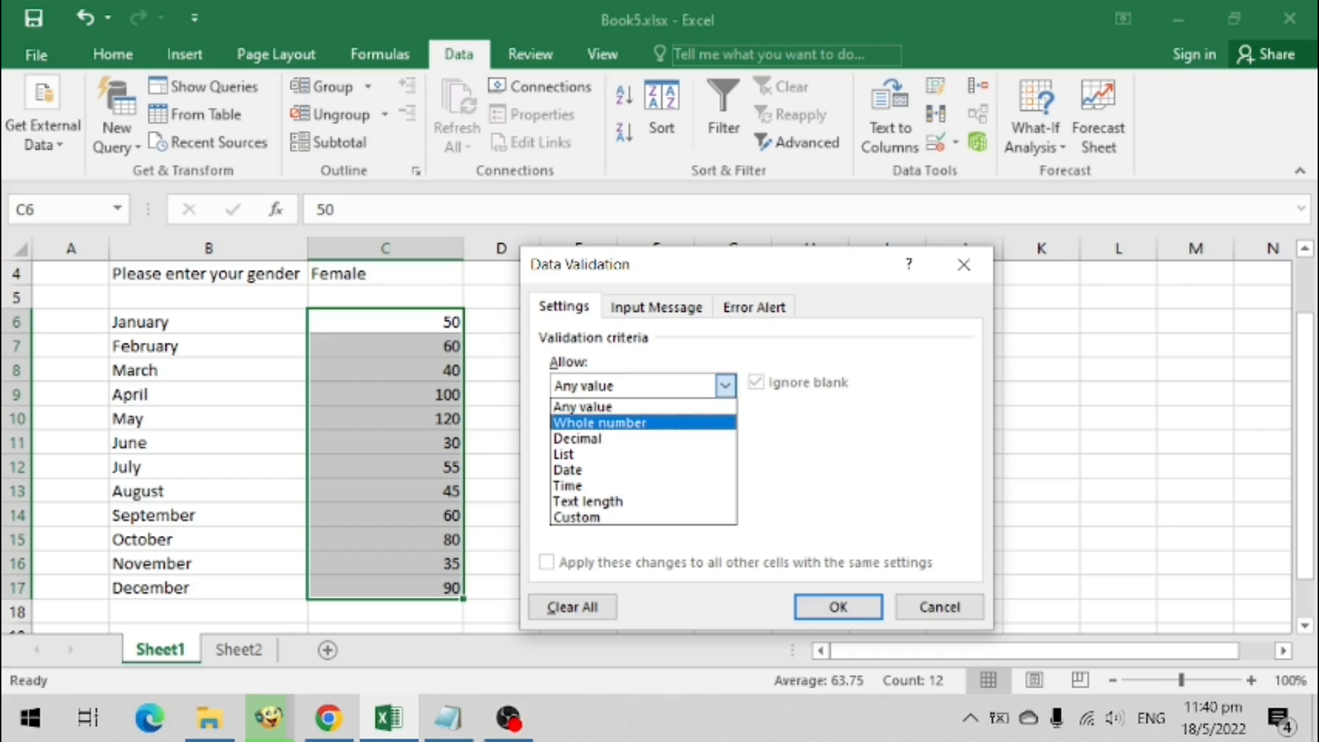
pyautogui.click(591, 421)
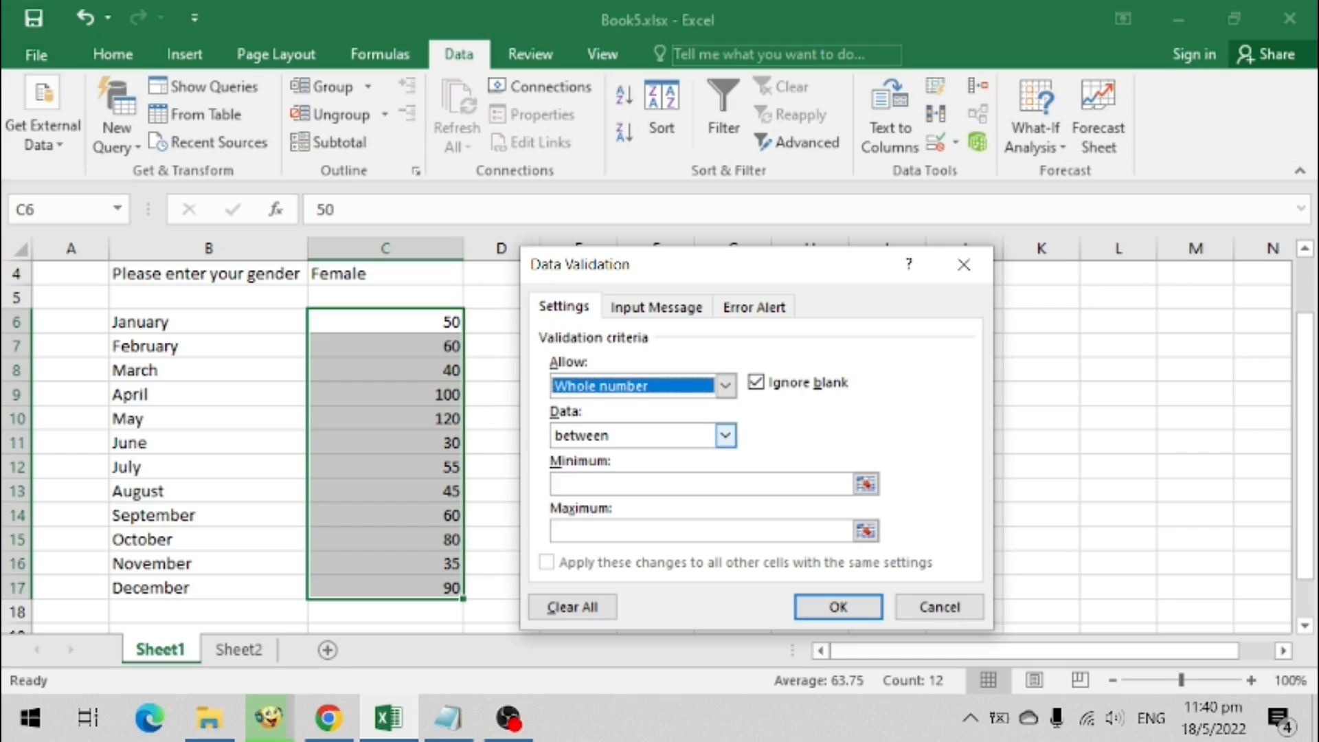
pyautogui.click(701, 484)
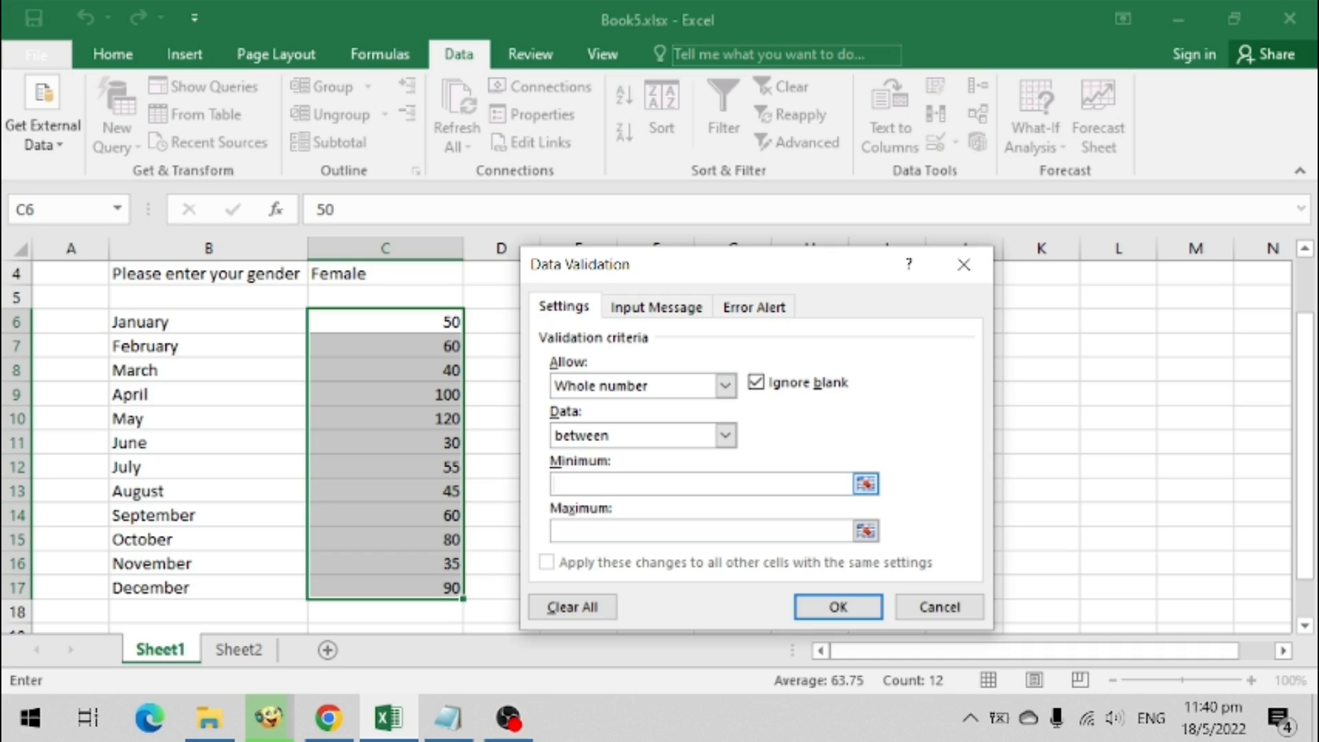
pyautogui.write('50')
pyautogui.press('Tab')
pyautogui.write('200')
pyautogui.press('Return')
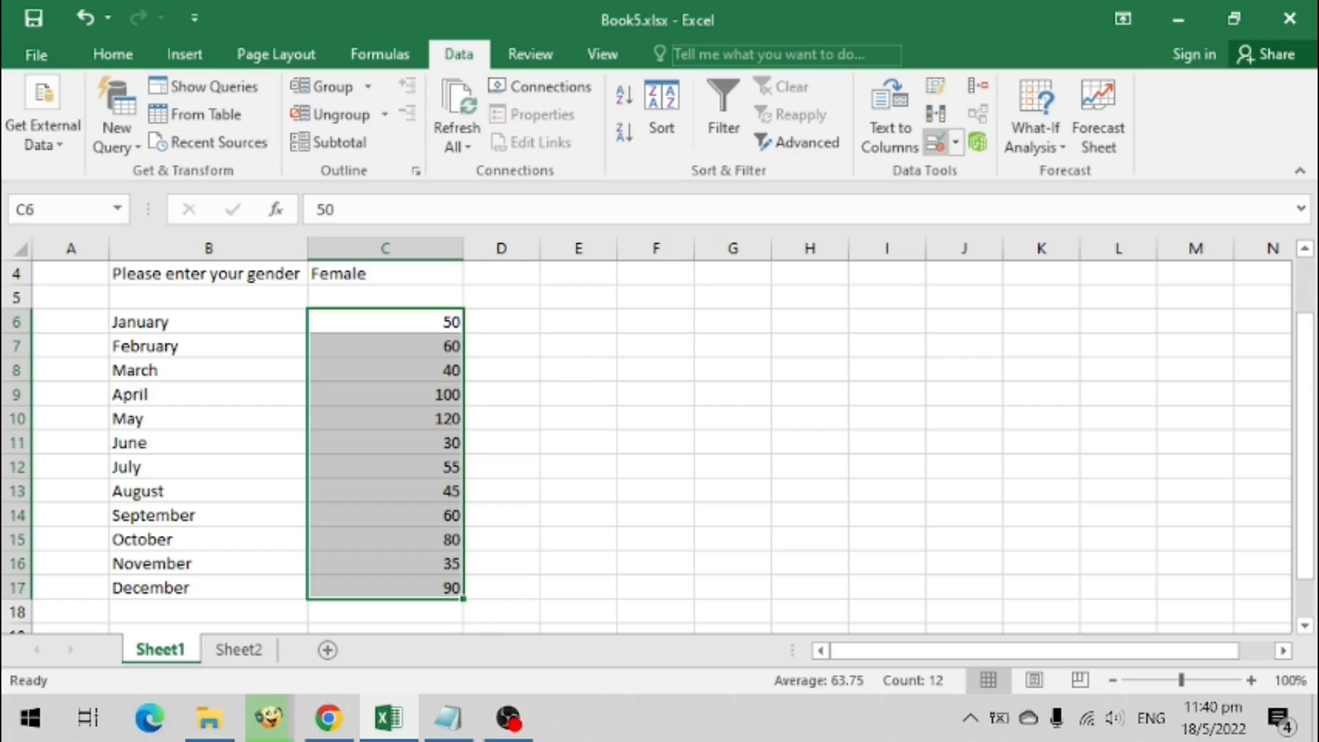
# Circle the invalid data among the monthly figures and reselect the January value in C6
pyautogui.click(955, 143)
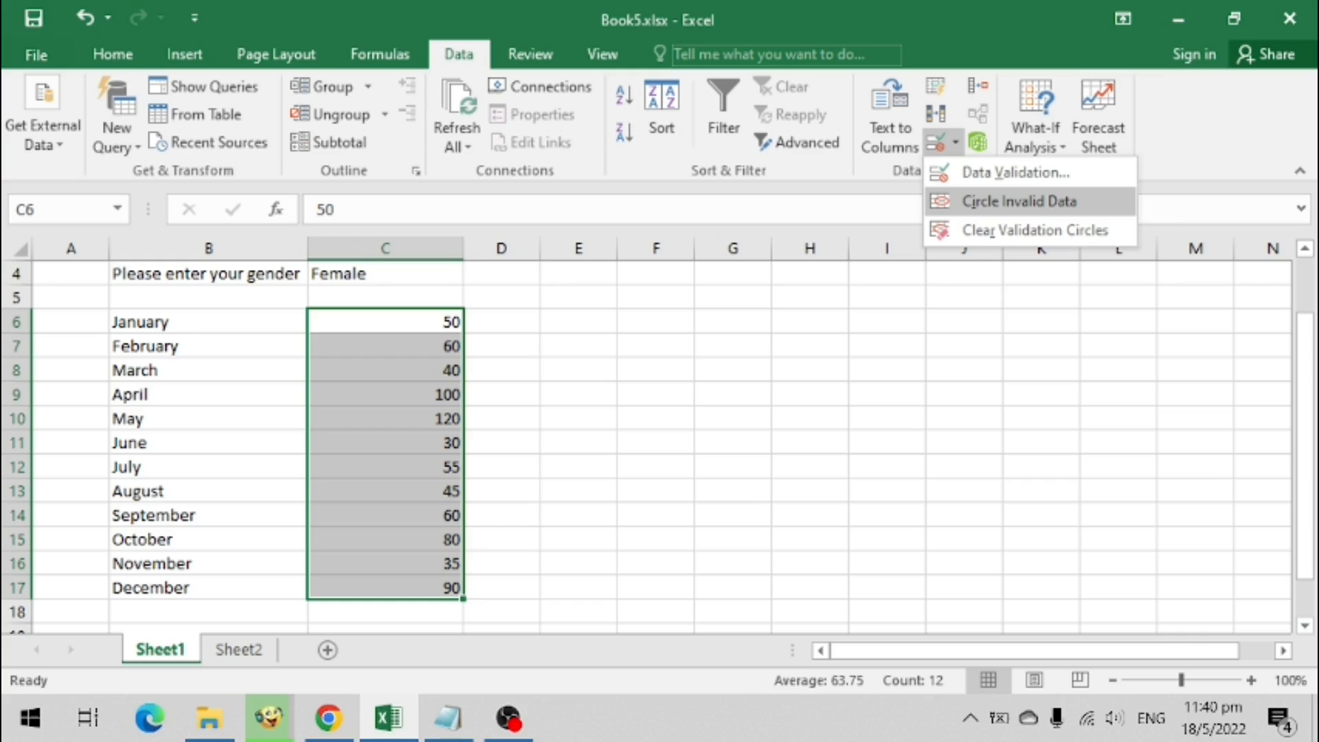
pyautogui.click(1019, 201)
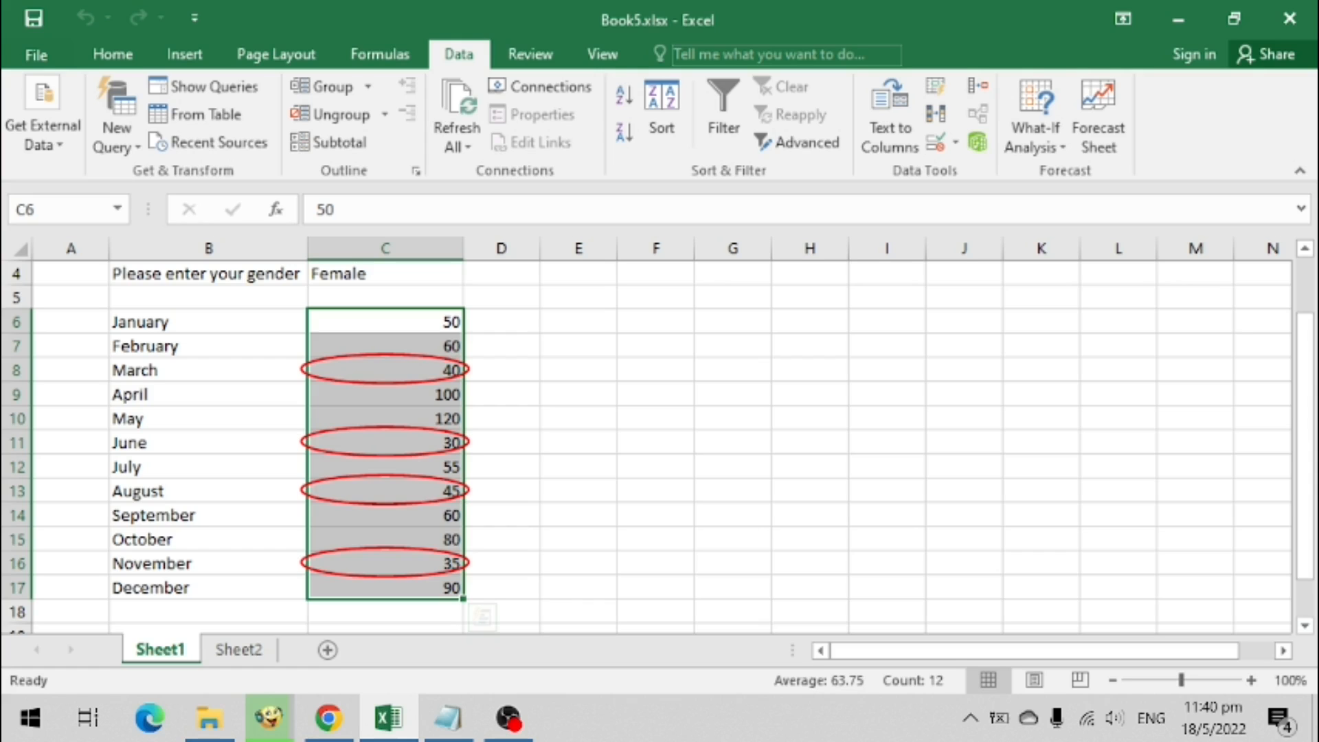
pyautogui.click(578, 321)
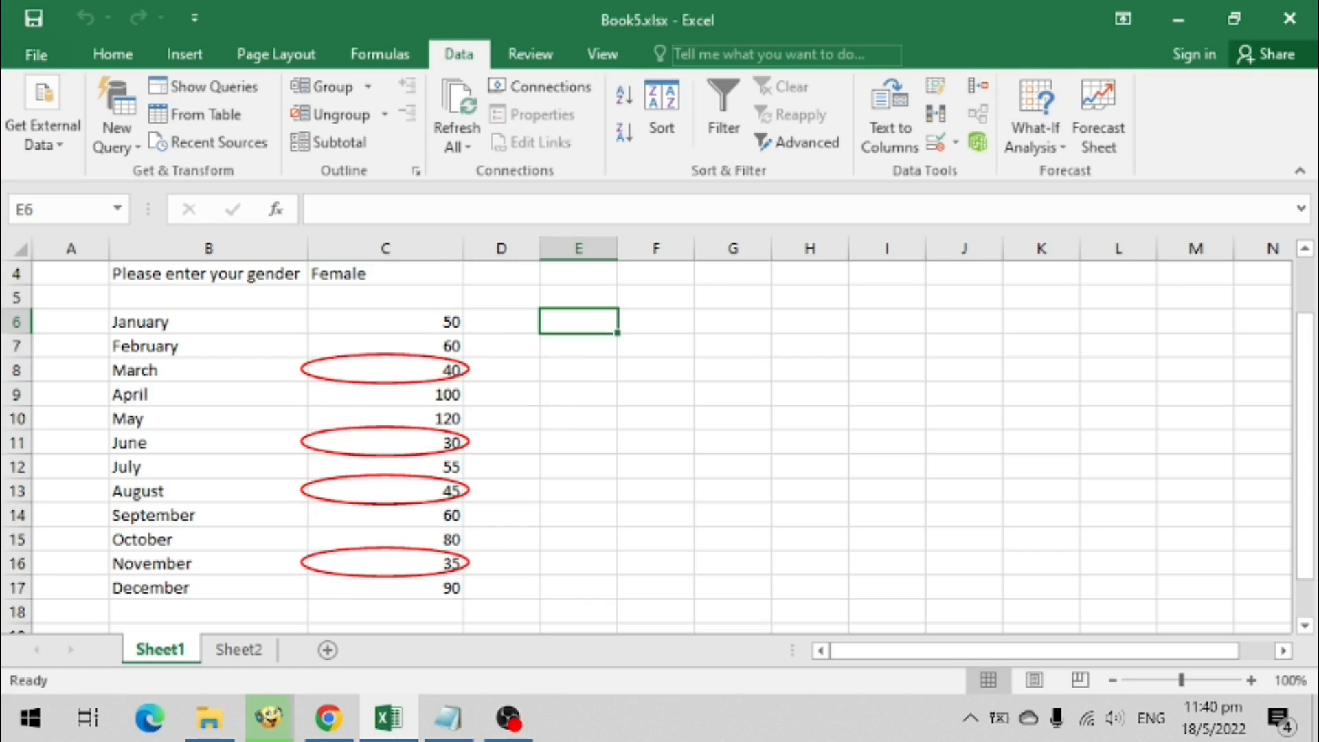
pyautogui.click(385, 322)
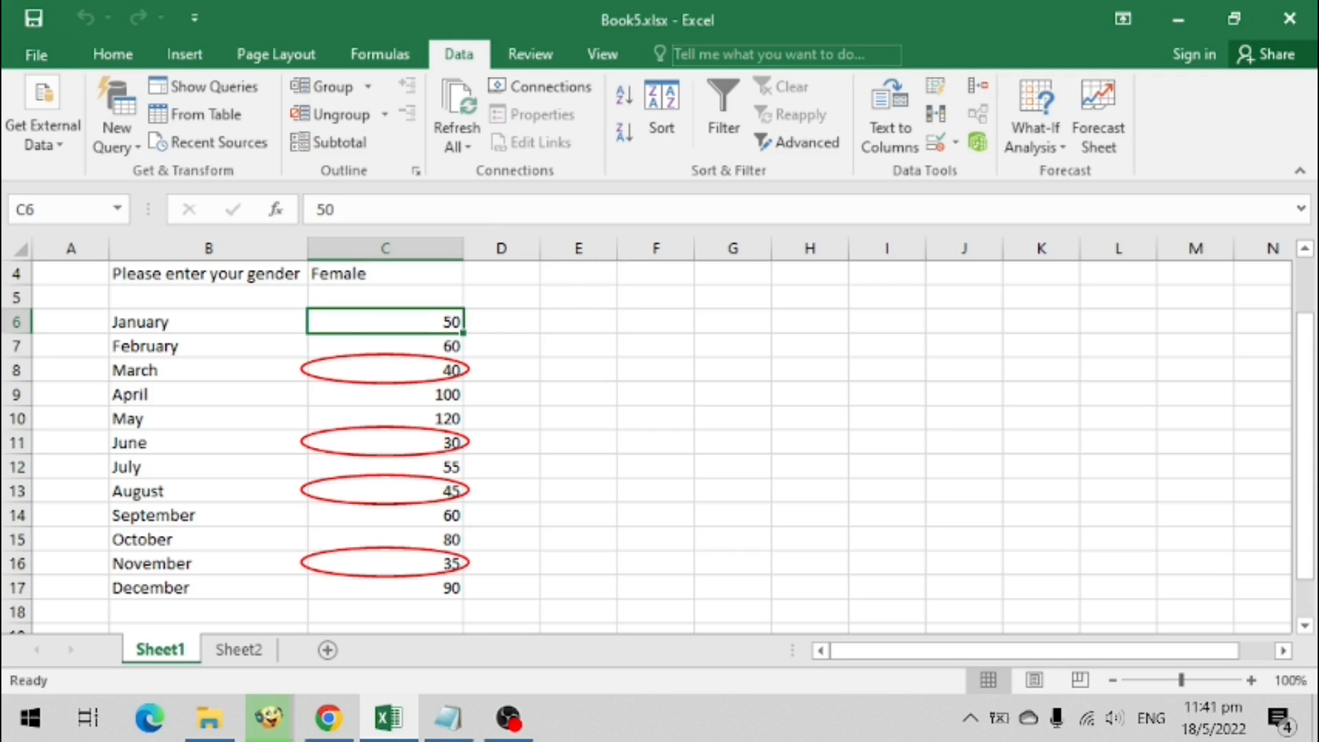
# Clear all data validation settings from the monthly figures C6:C17 and reselect the January cell
pyautogui.hotkey('ctrl', 'shift', 'Down')
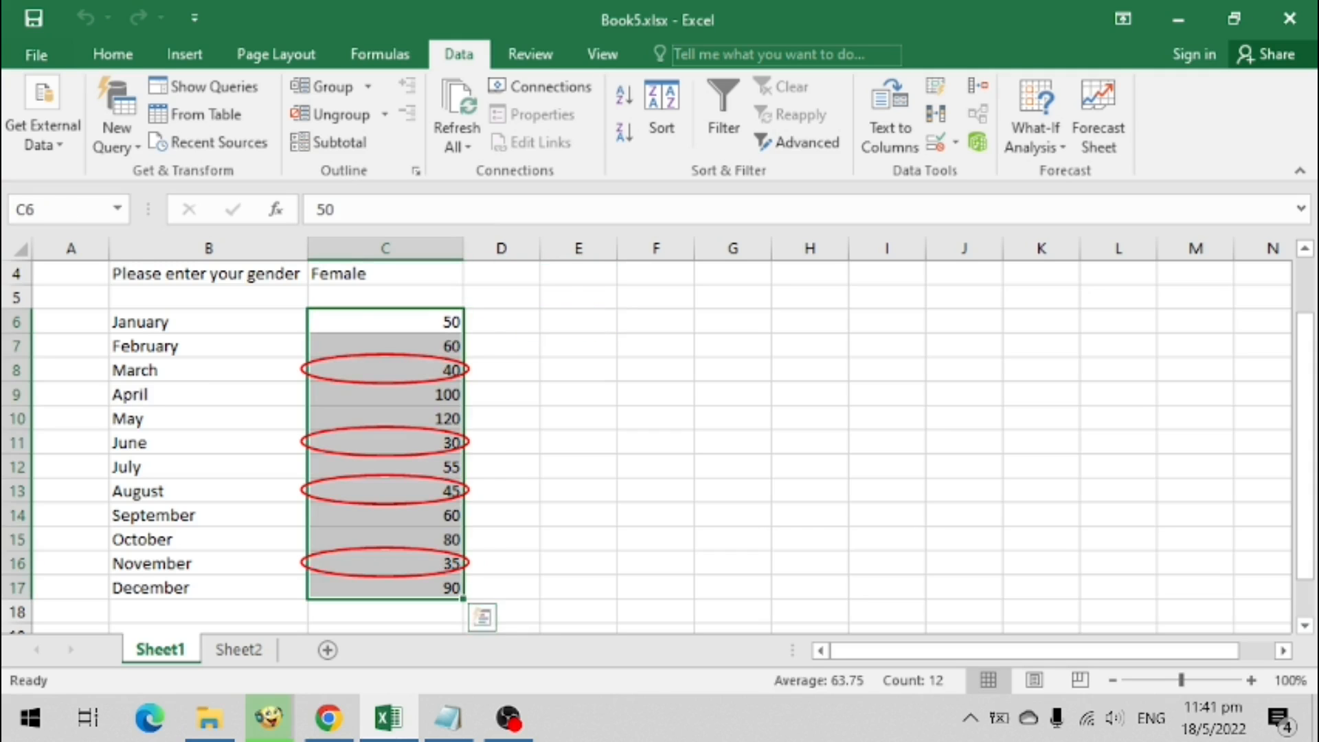
pyautogui.click(955, 142)
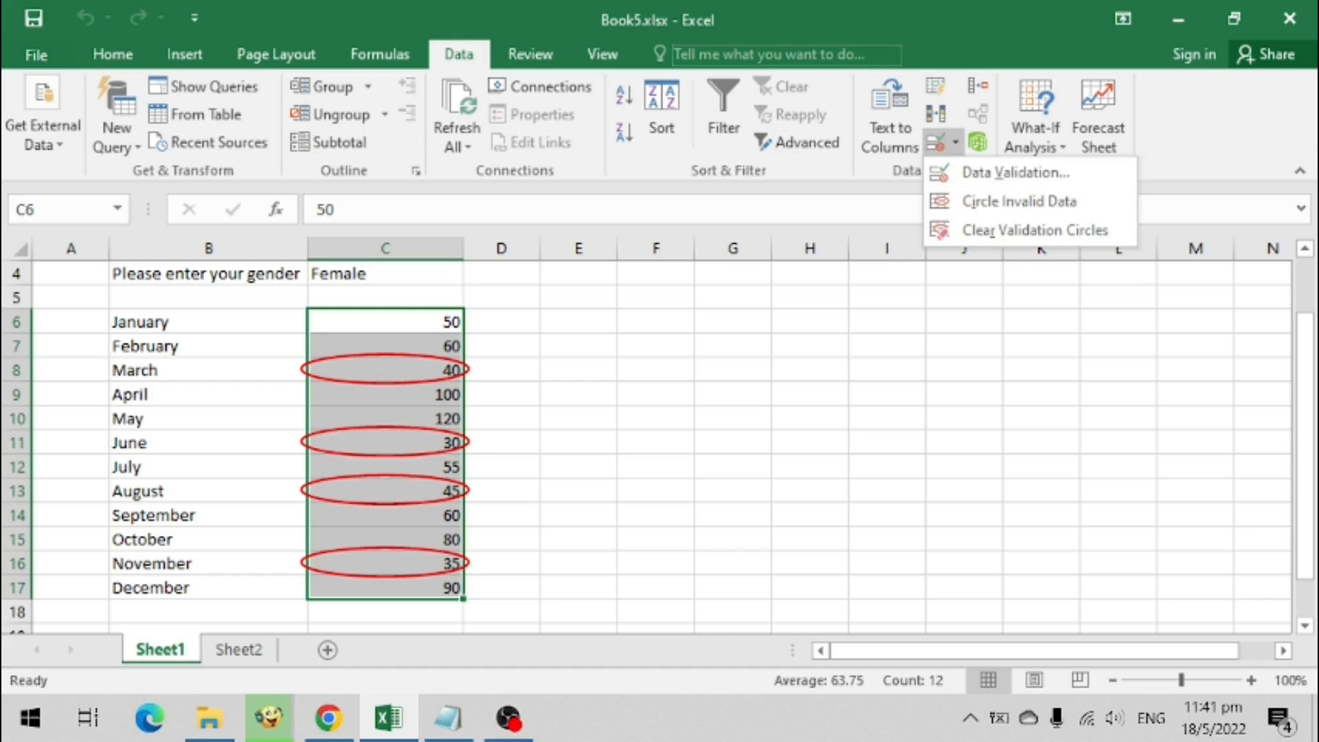
pyautogui.click(990, 171)
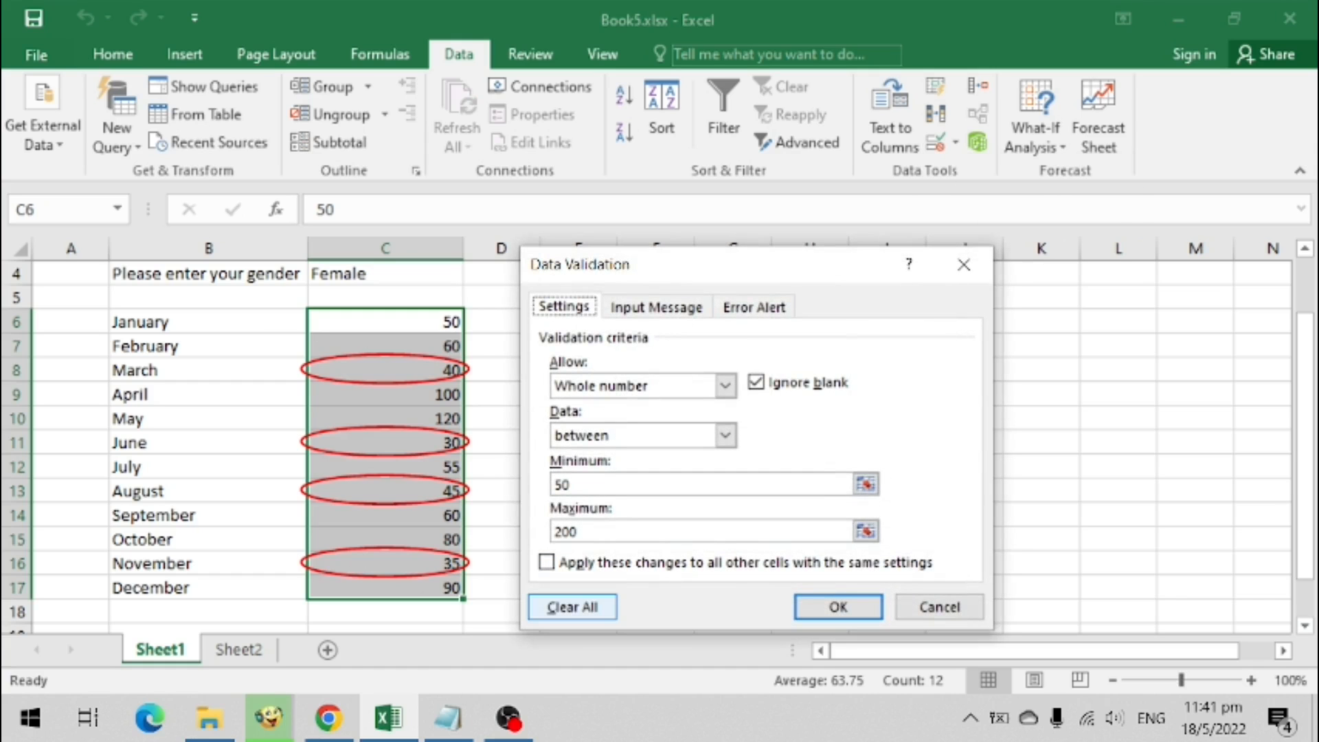
pyautogui.click(573, 607)
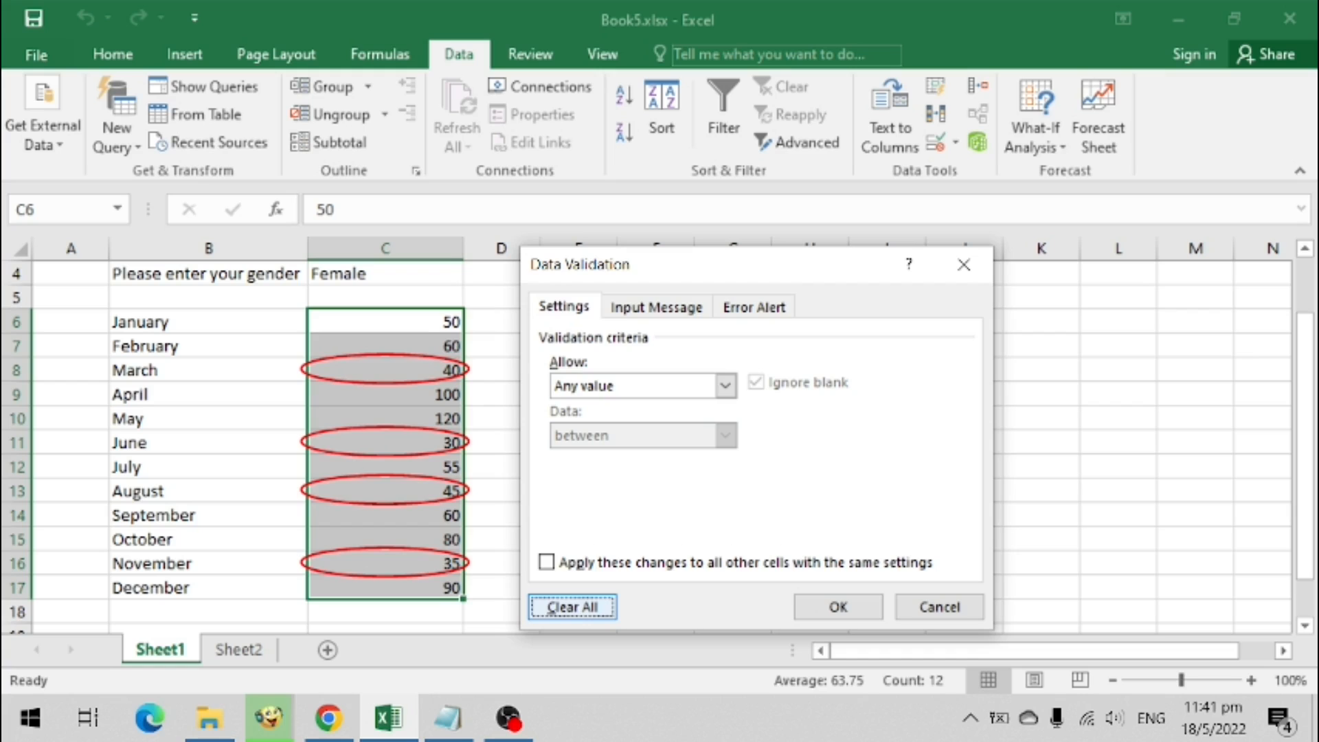
pyautogui.click(838, 606)
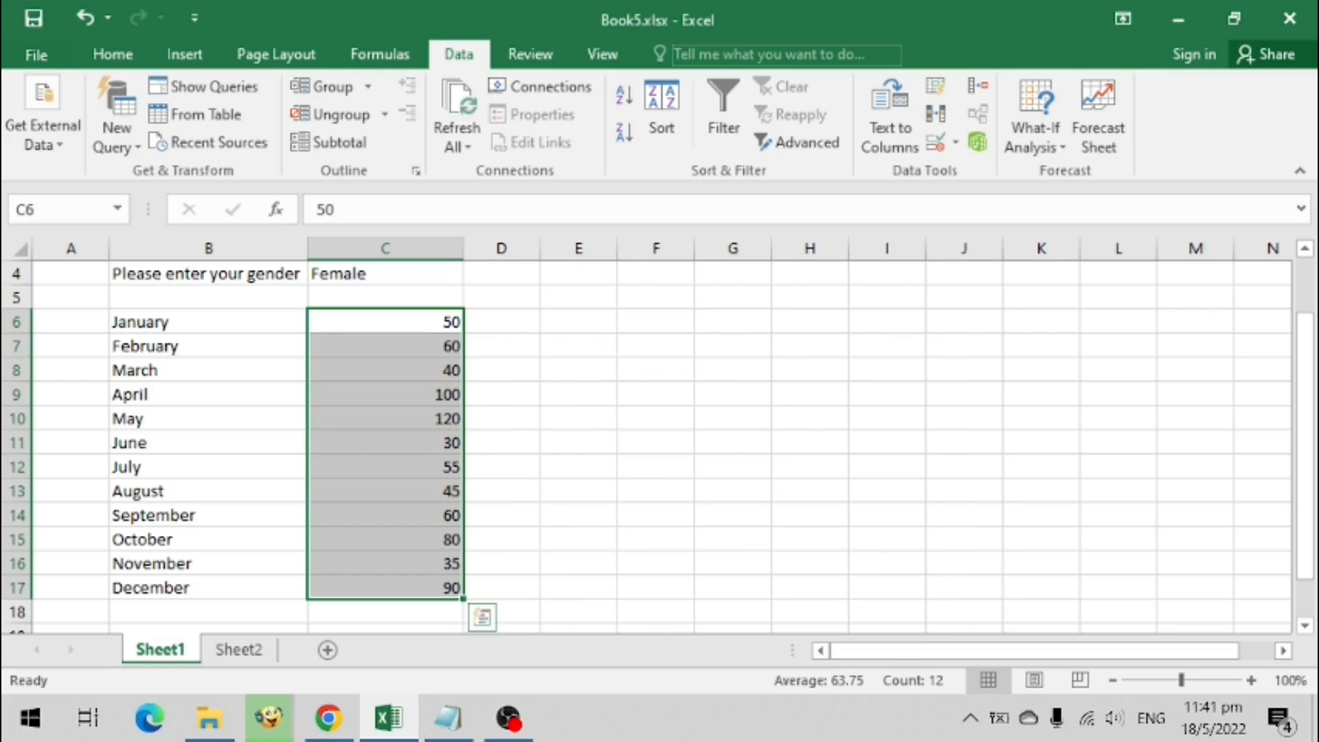
pyautogui.click(385, 322)
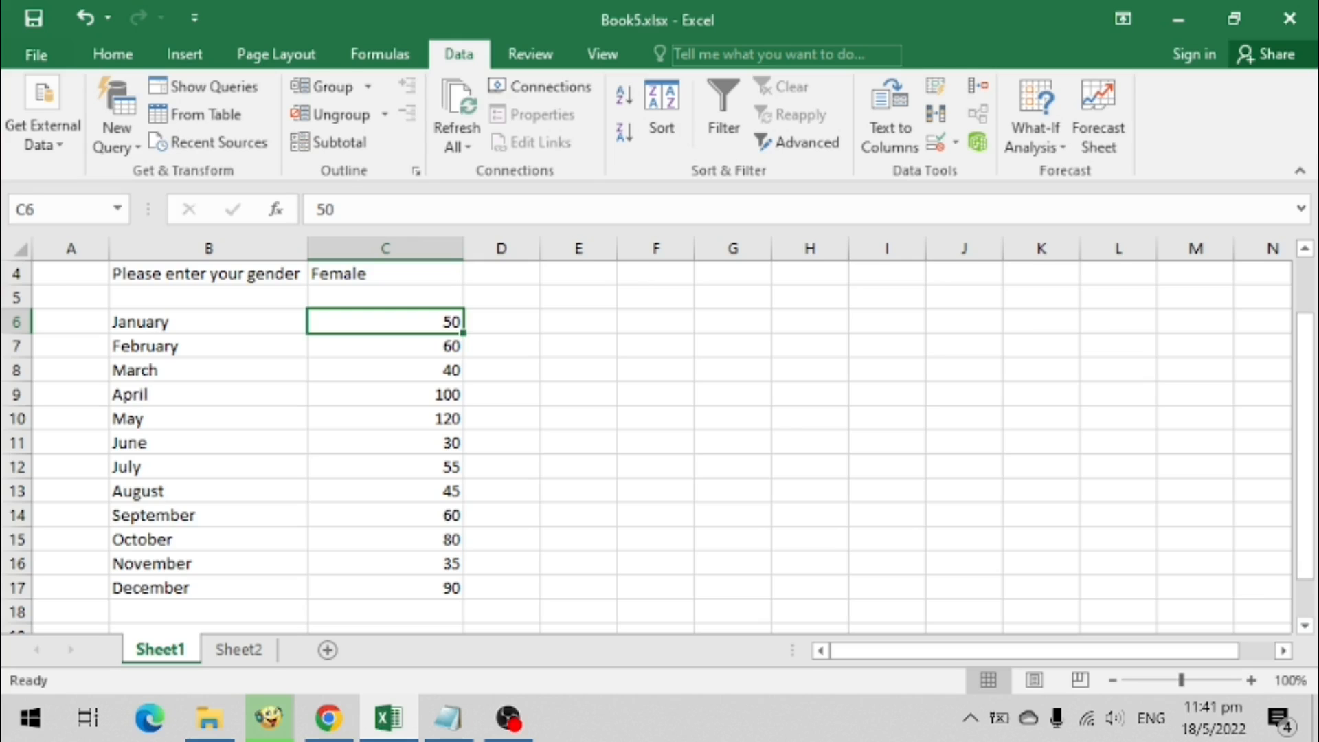
pyautogui.scroll(1, 660, 446)
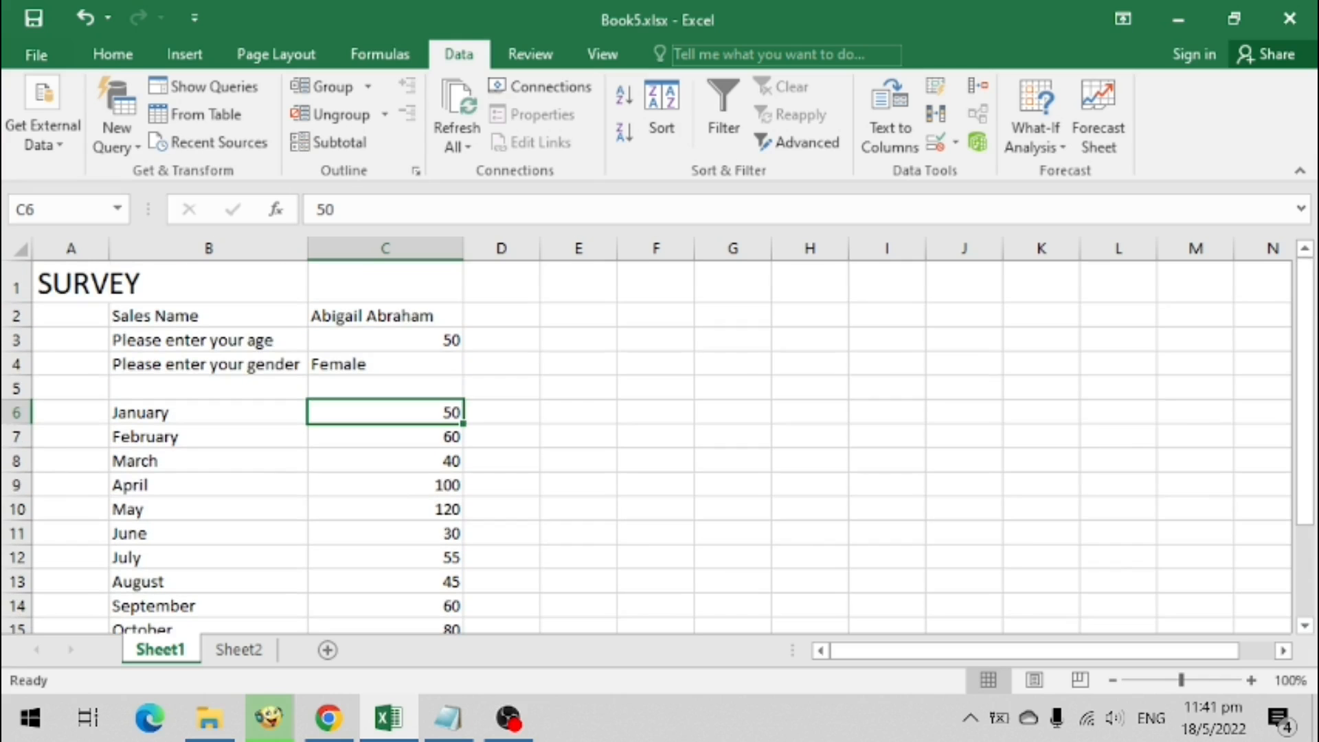
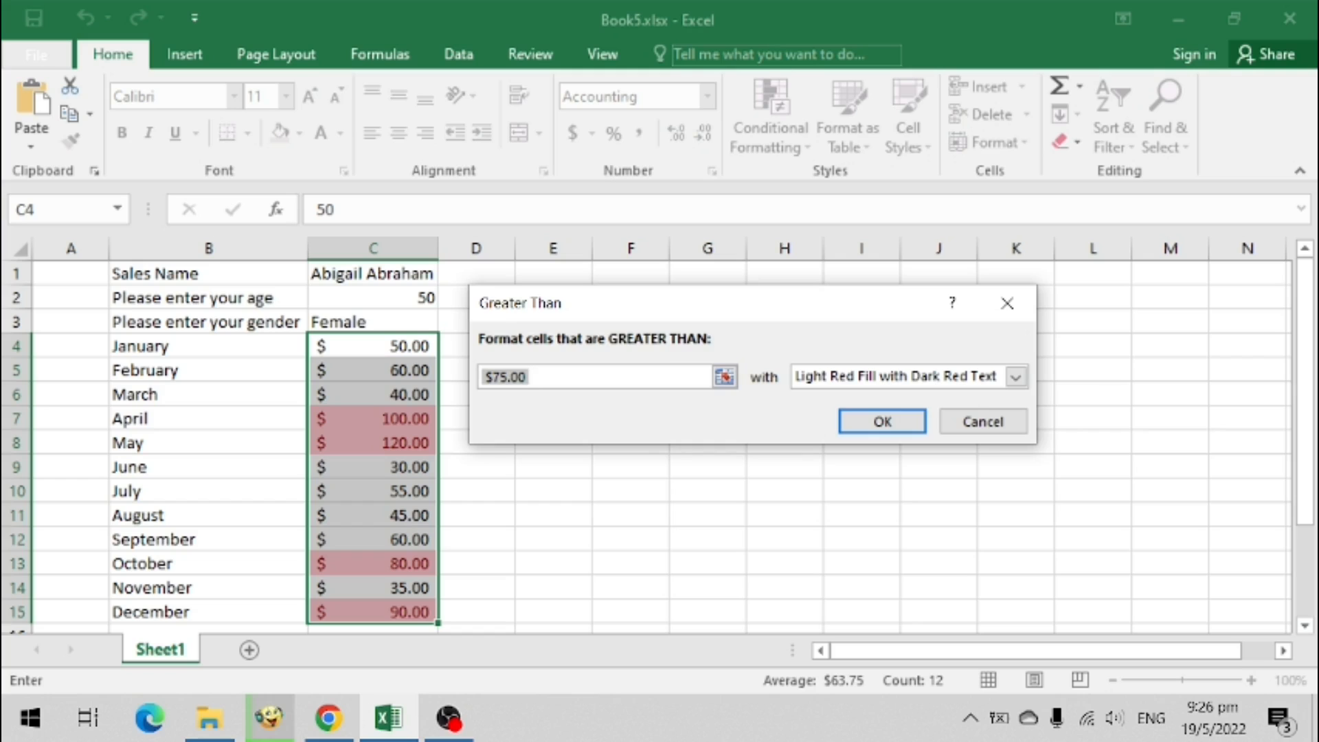
# Highlight the monthly figures in C4:C15 greater than $75.00 with Light Red Fill with Dark Red Text and check the highlighted cells
pyautogui.click(533, 377)
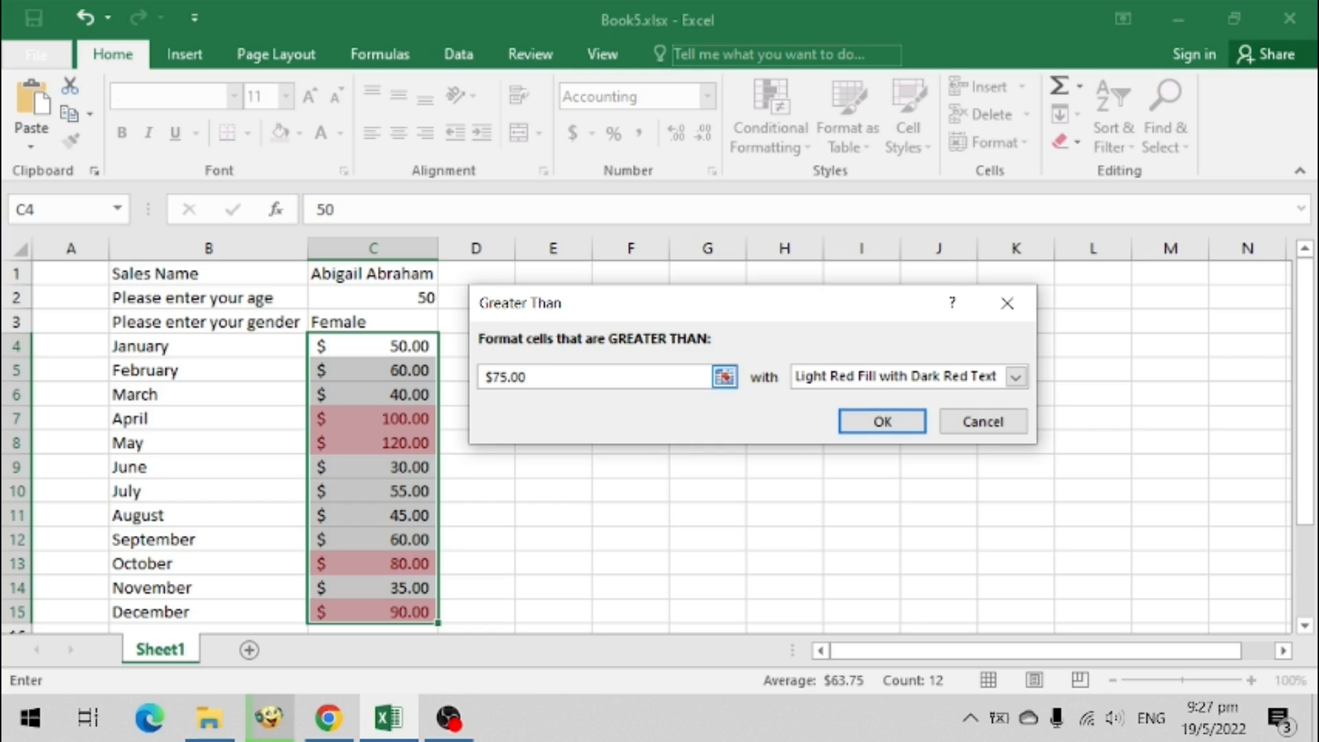
pyautogui.click(882, 421)
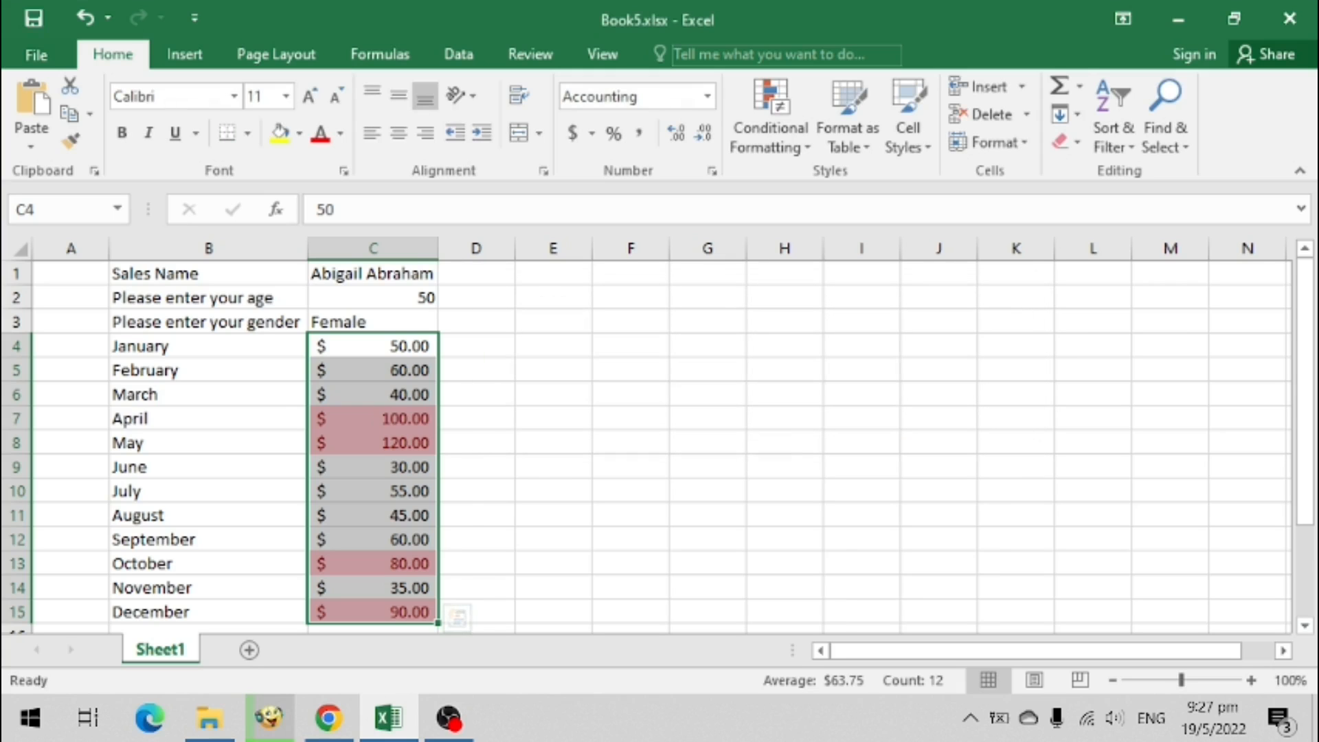
pyautogui.click(476, 346)
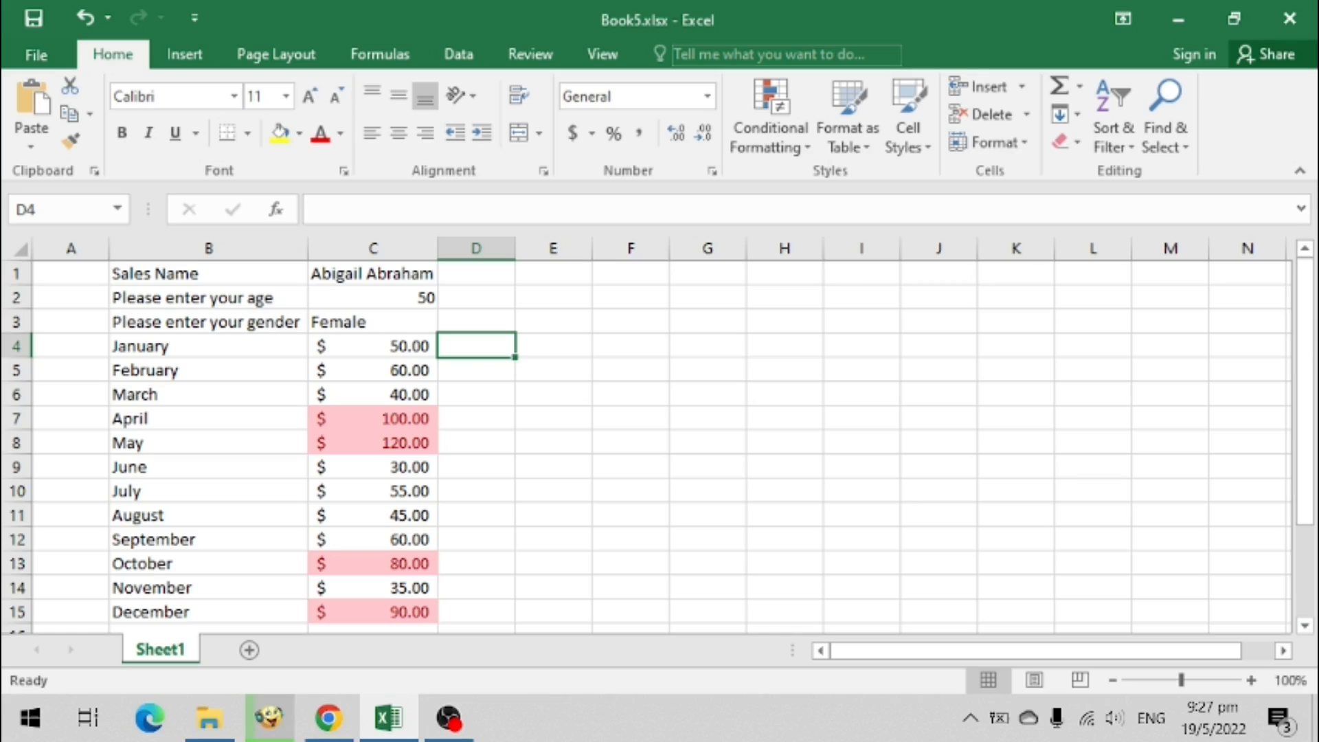
pyautogui.click(373, 419)
pyautogui.click(373, 443)
pyautogui.click(373, 564)
pyautogui.click(374, 612)
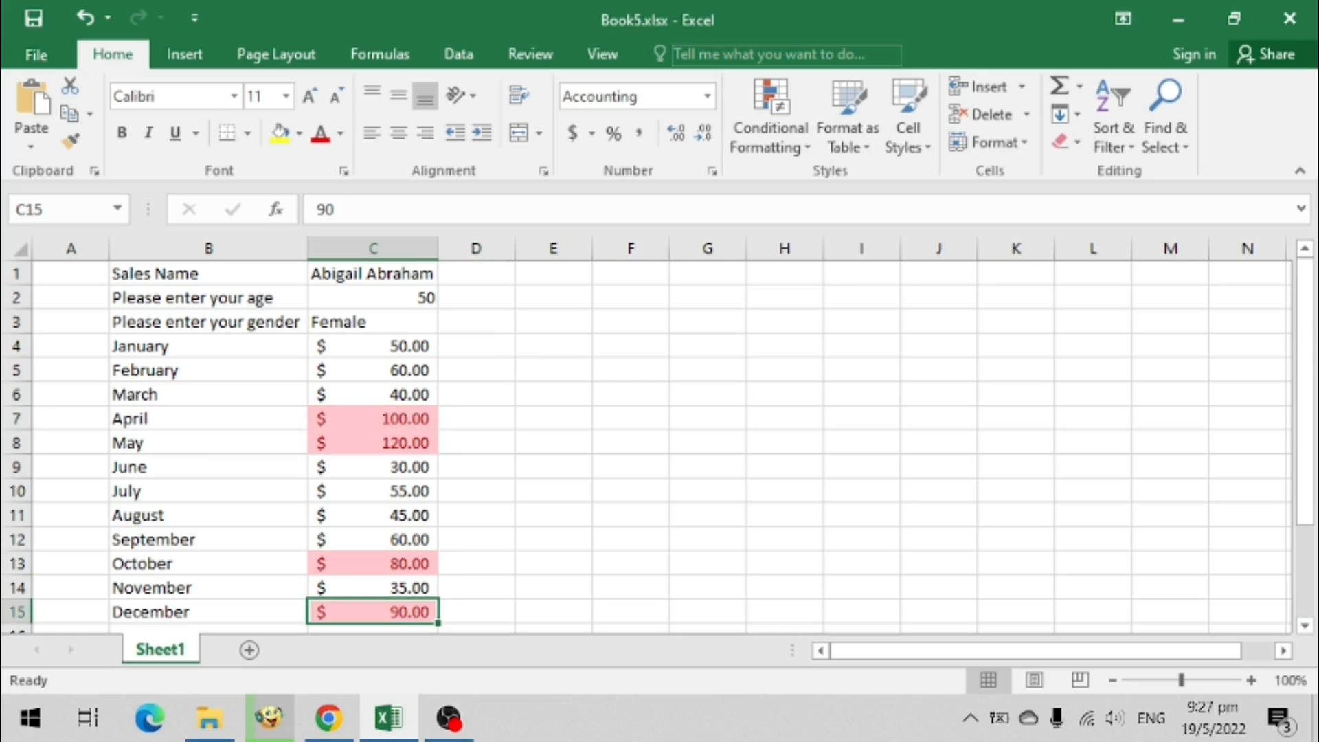
pyautogui.click(373, 418)
pyautogui.click(373, 444)
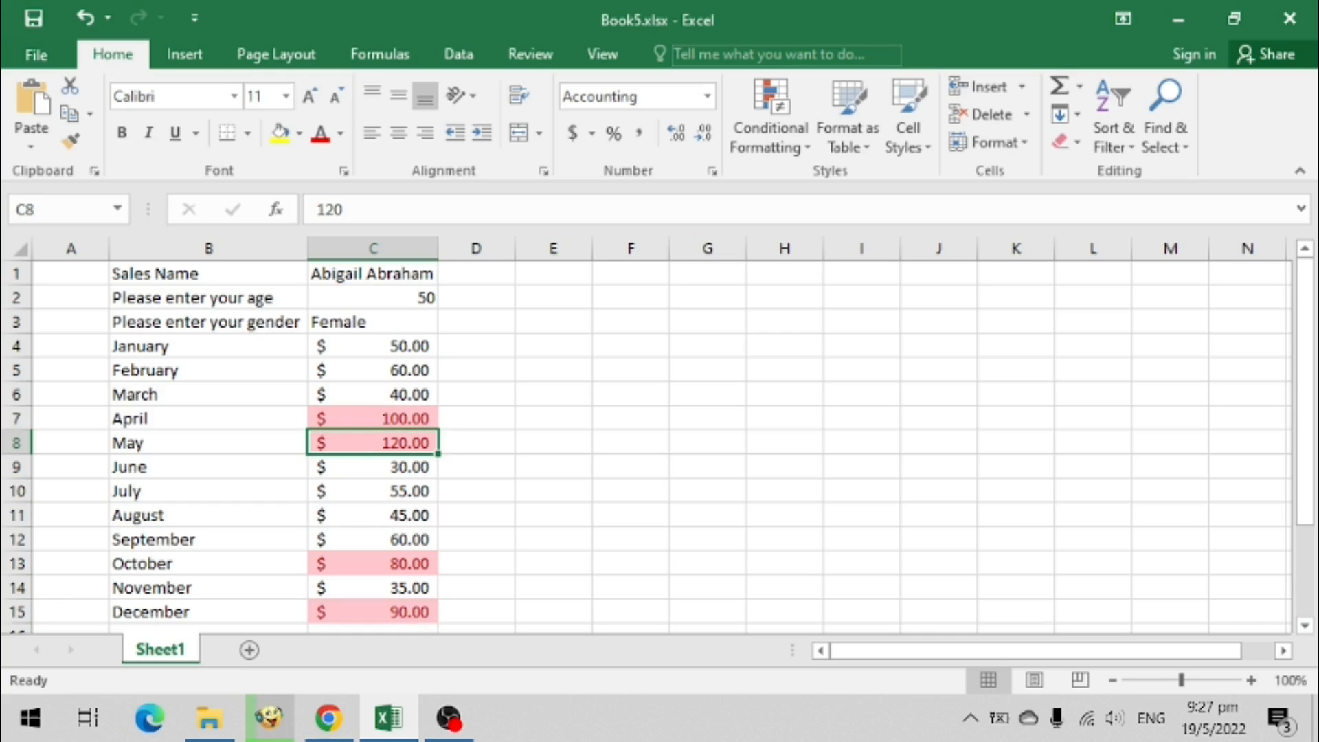
# Set the January figure in C4 to 80 and reselect the cell
pyautogui.click(373, 346)
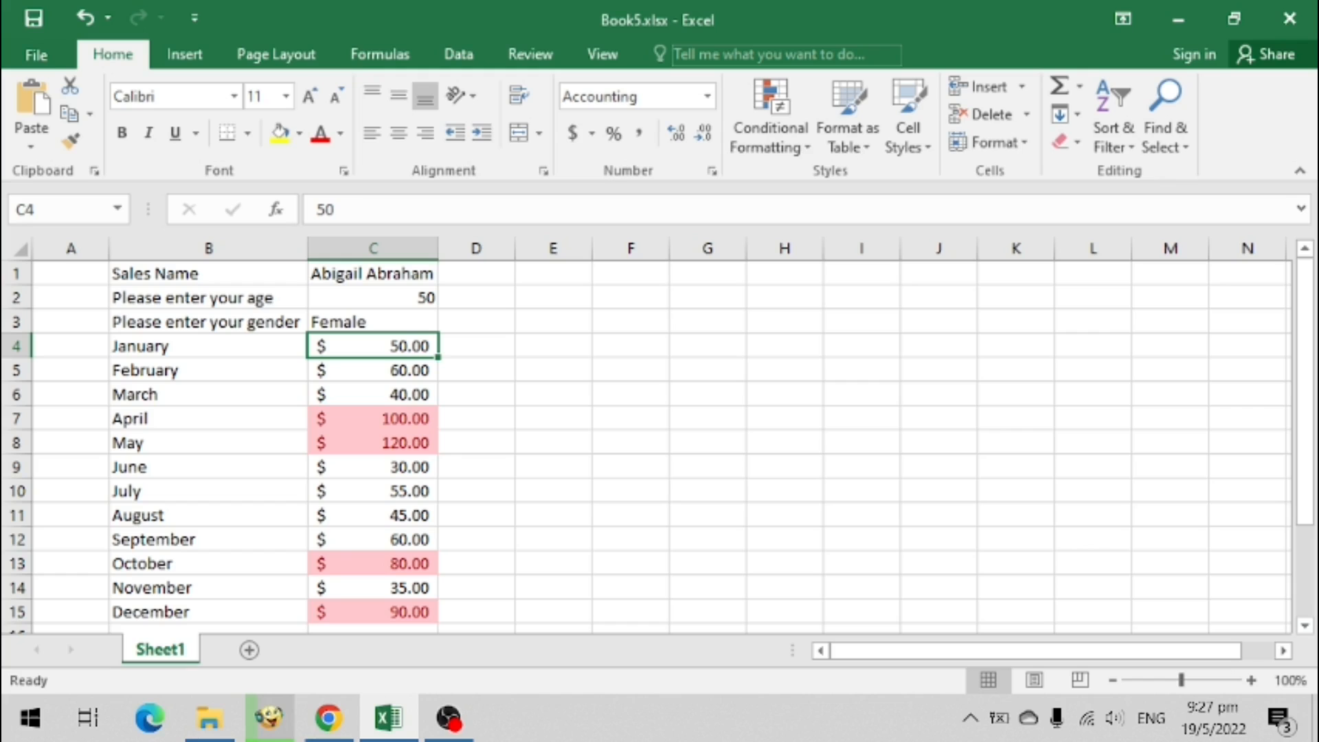
pyautogui.write('80')
pyautogui.press('Return')
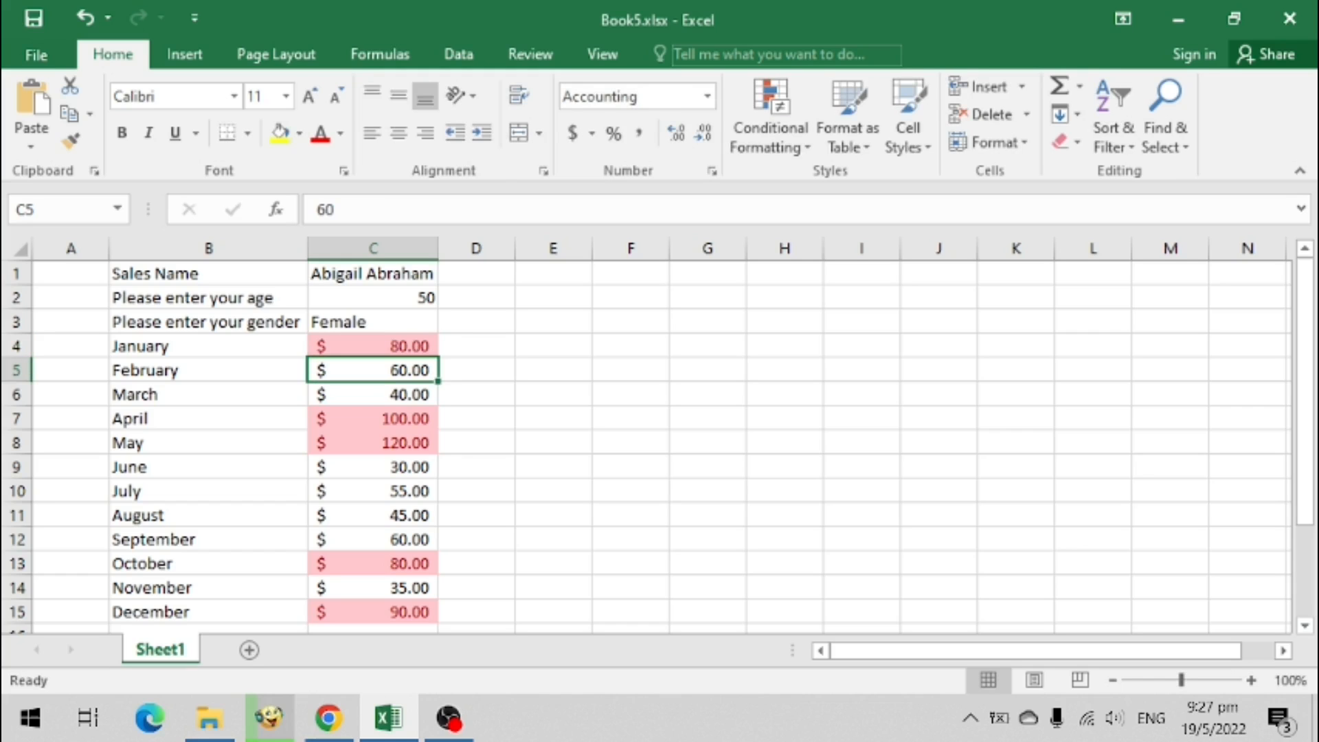
pyautogui.click(373, 347)
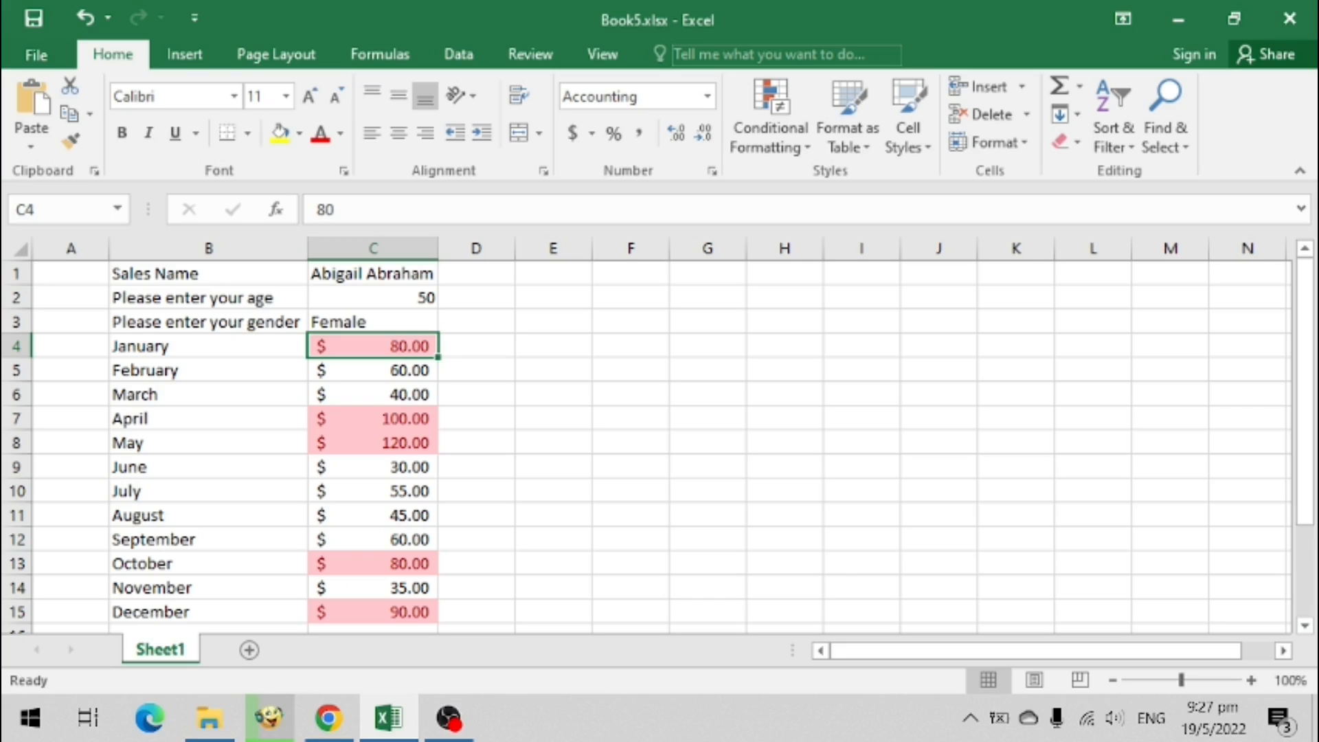
pyautogui.click(770, 127)
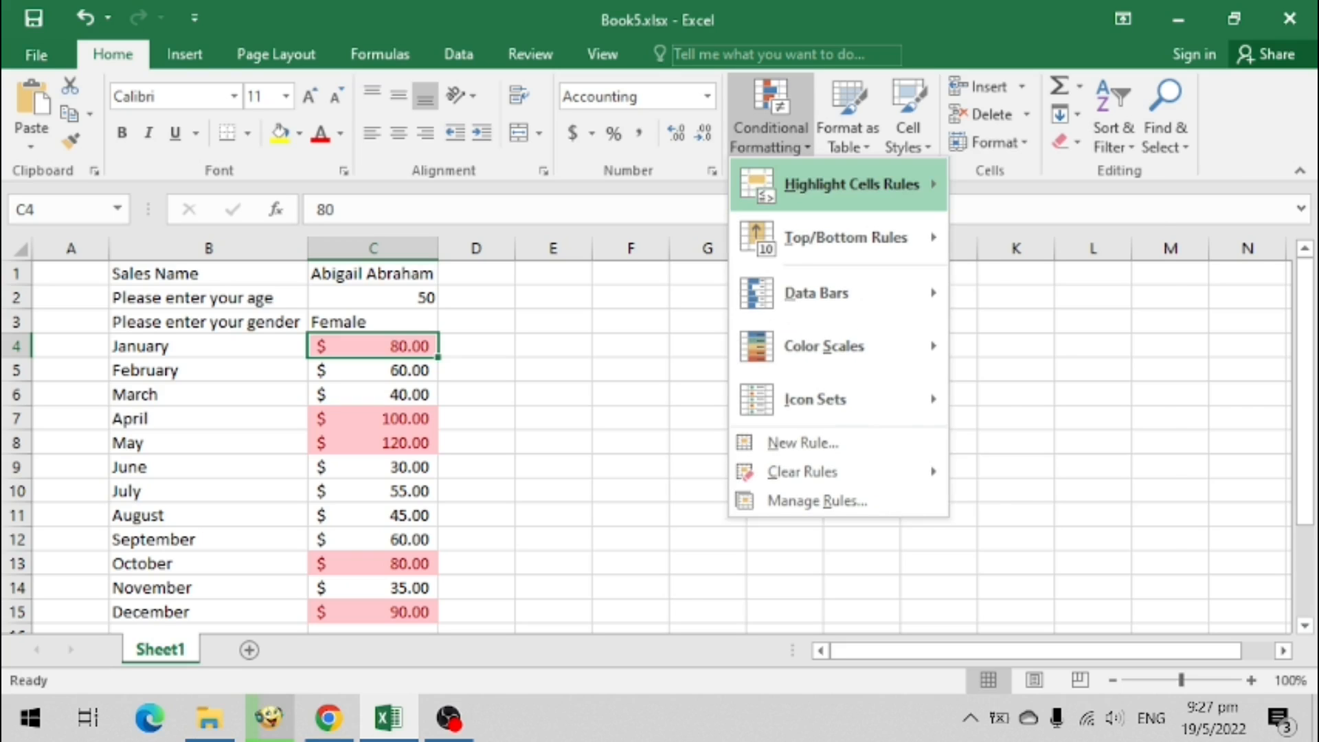
pyautogui.moveTo(852, 184)
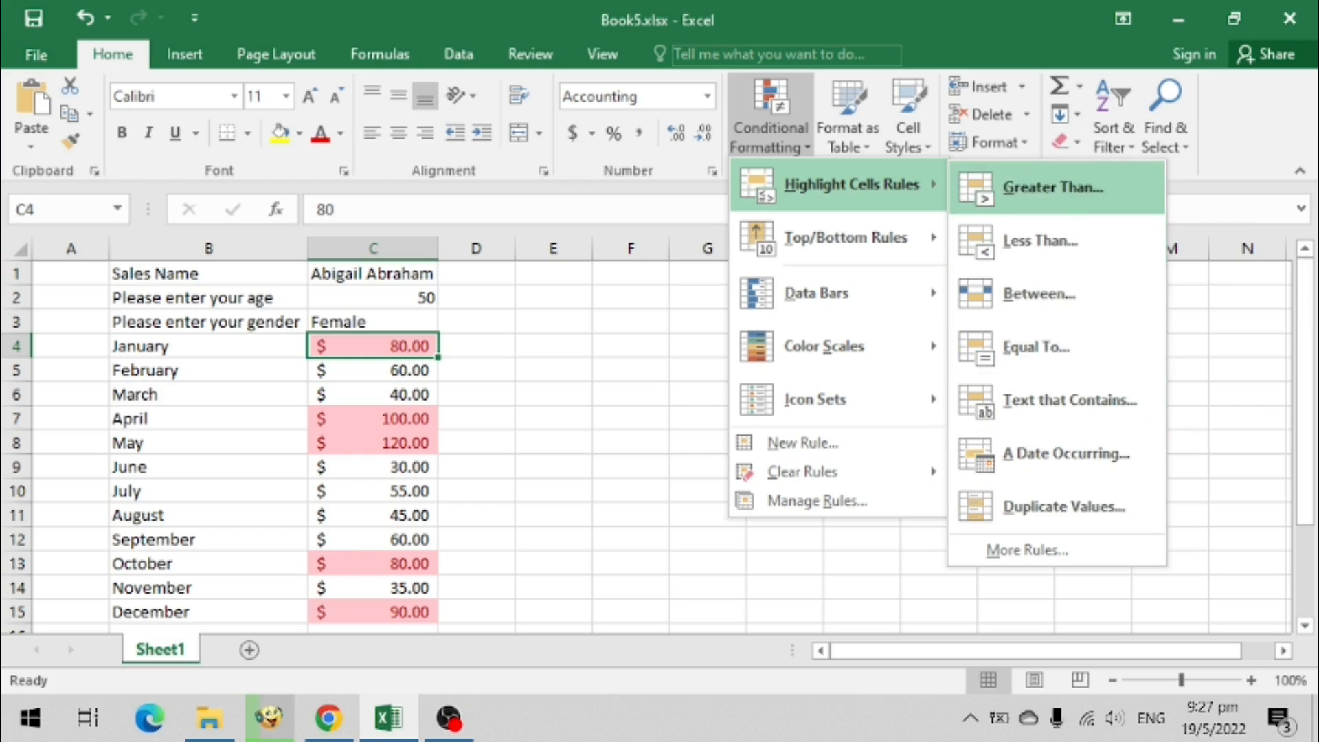
pyautogui.press('Escape')
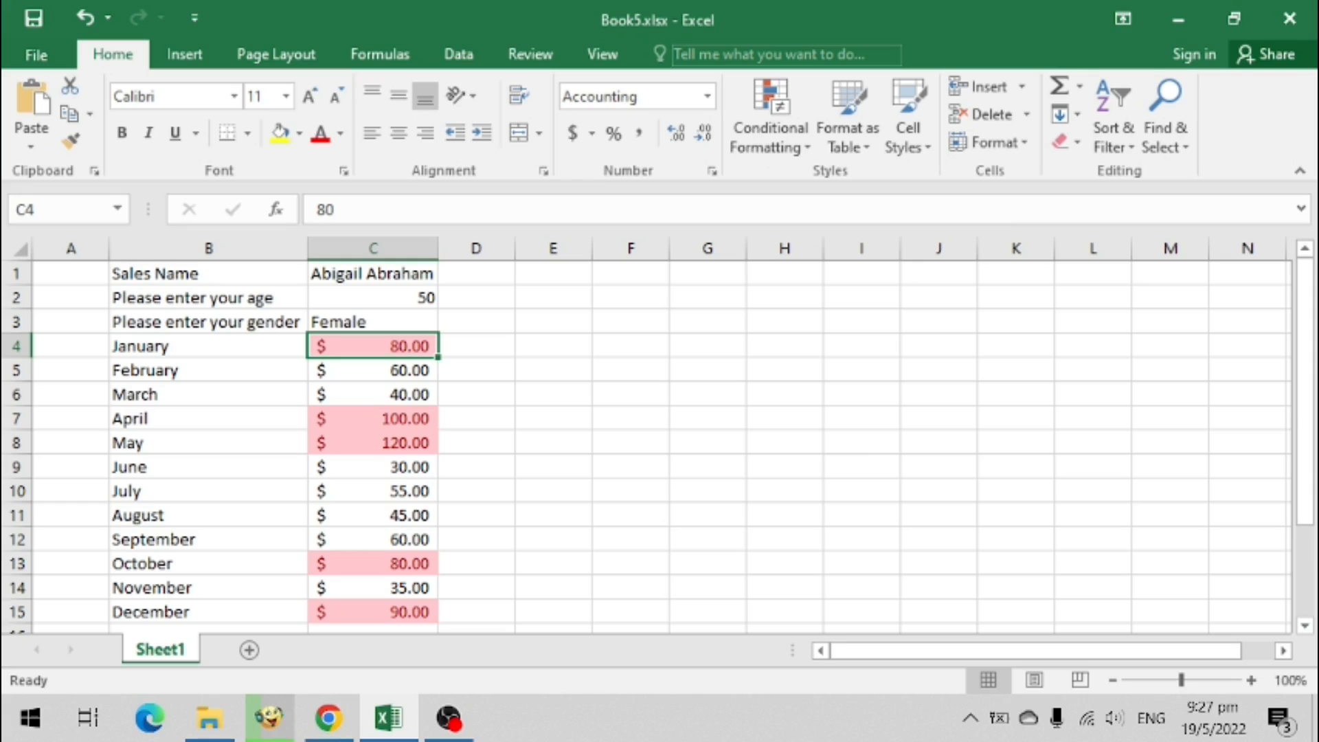
# Clear the conditional formatting rules from the selected monthly figures C4:C15
pyautogui.hotkey('ctrl', 'shift', 'Down')
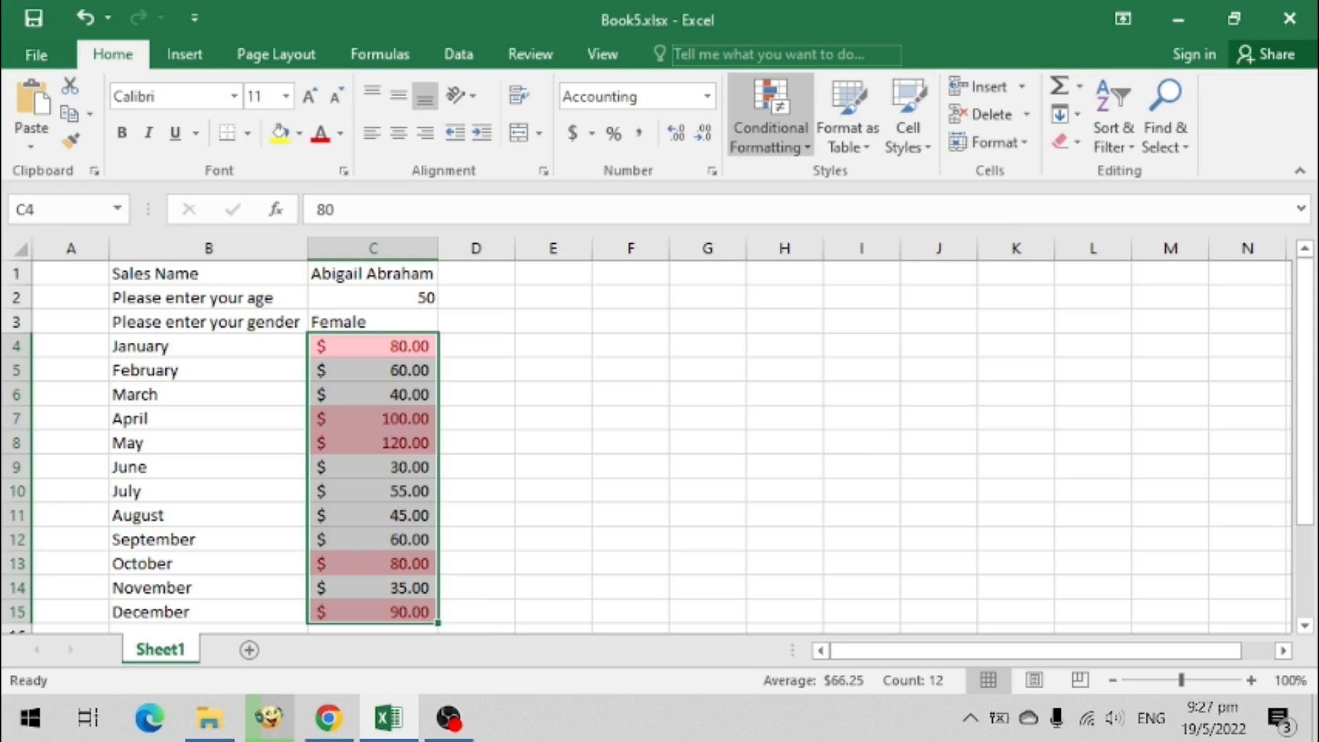
pyautogui.click(770, 130)
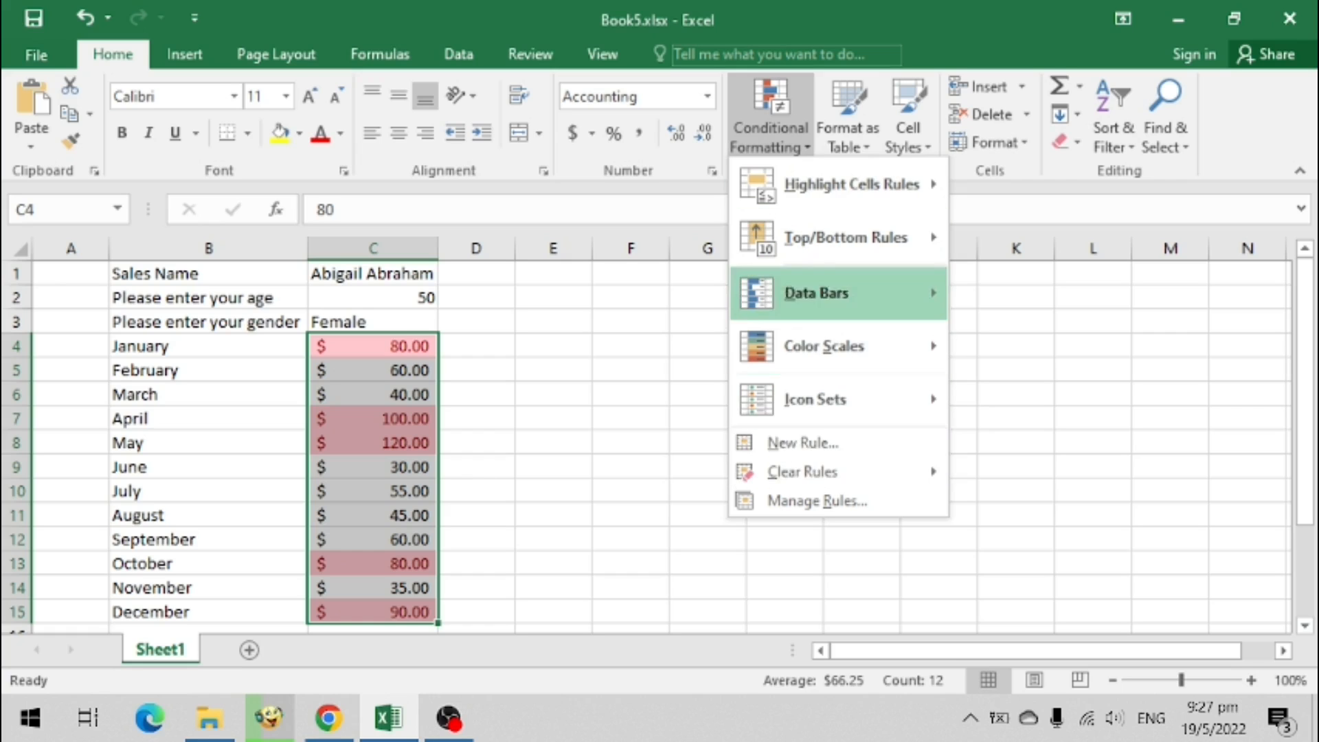
pyautogui.moveTo(802, 472)
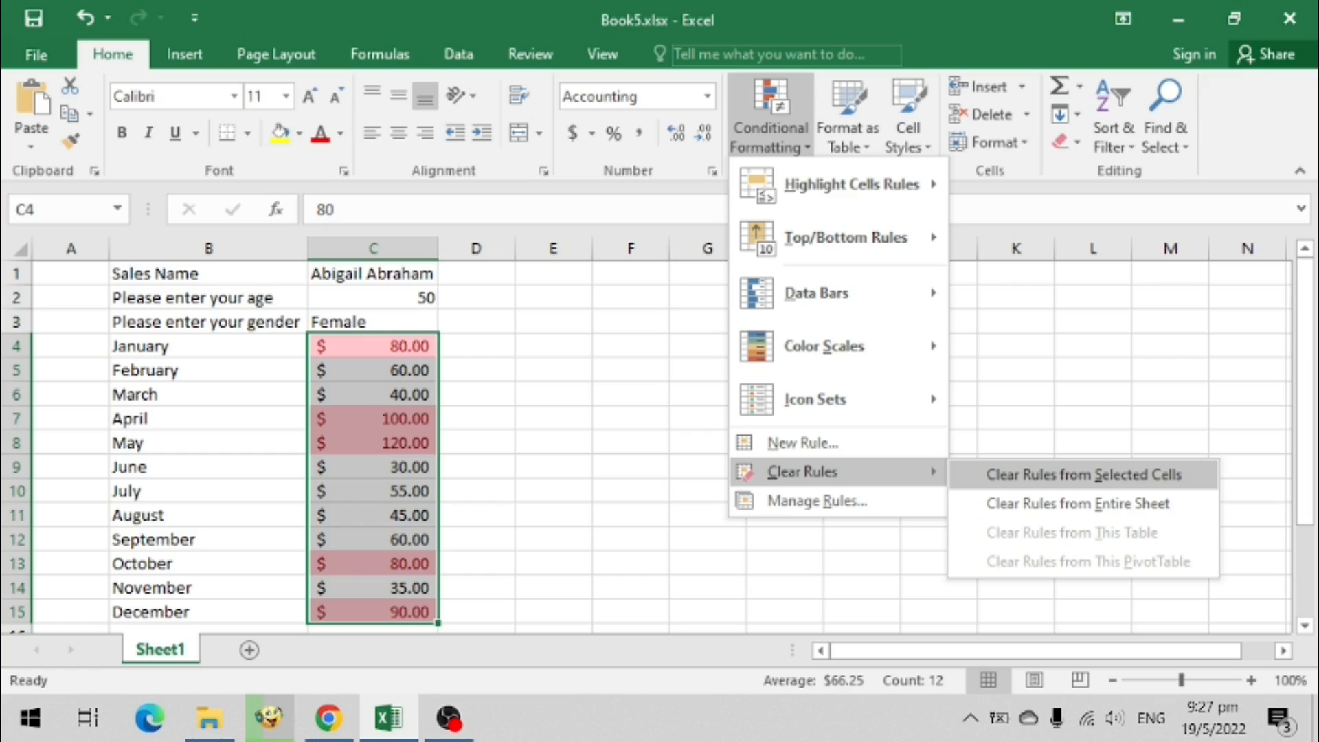
pyautogui.click(1084, 475)
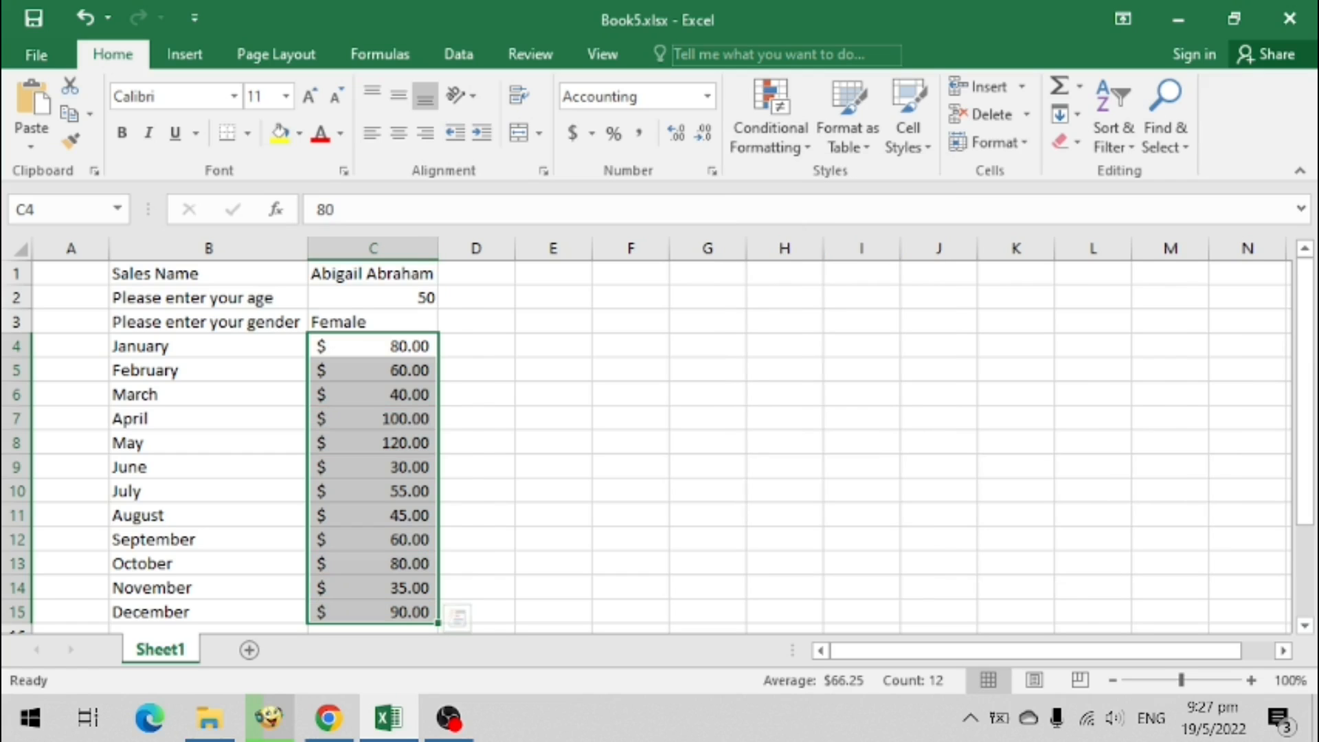
pyautogui.click(477, 346)
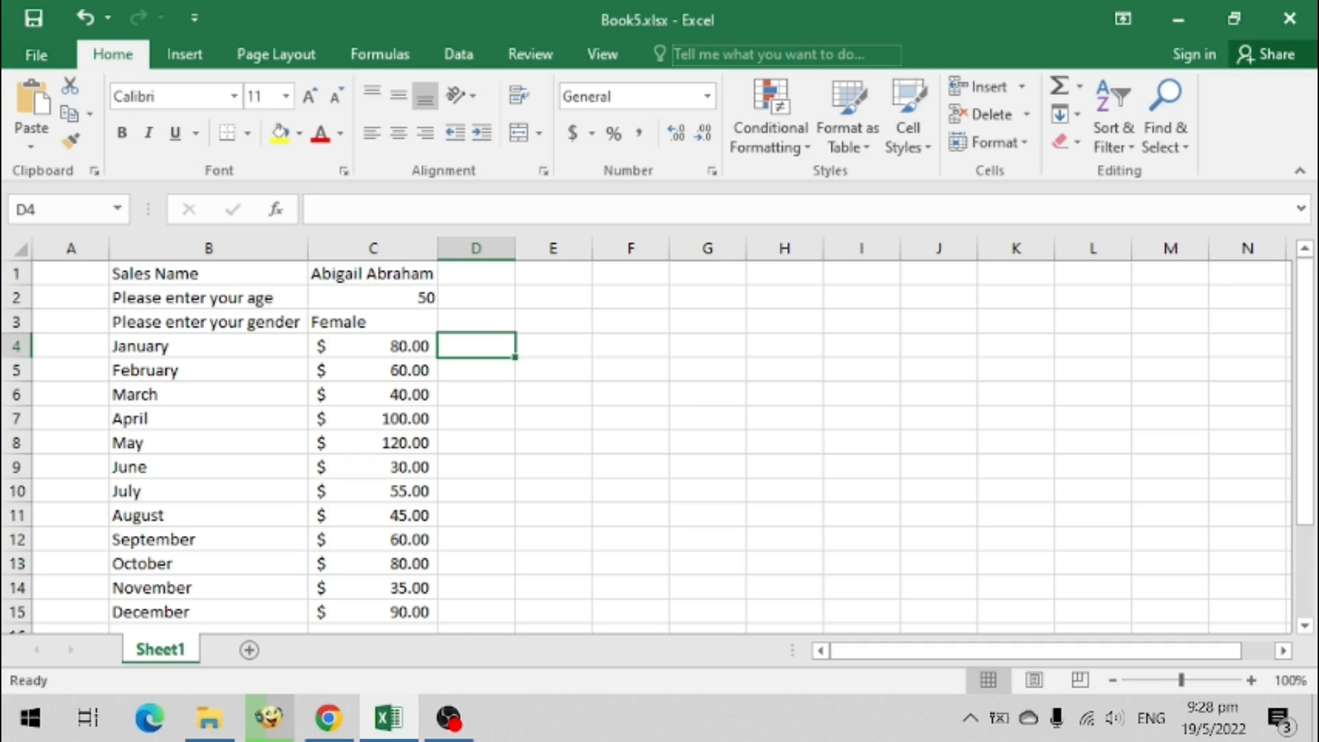
# Apply a Below Average conditional formatting rule to C4:C15 with Light Red Fill with Dark Red Text
pyautogui.click(373, 347)
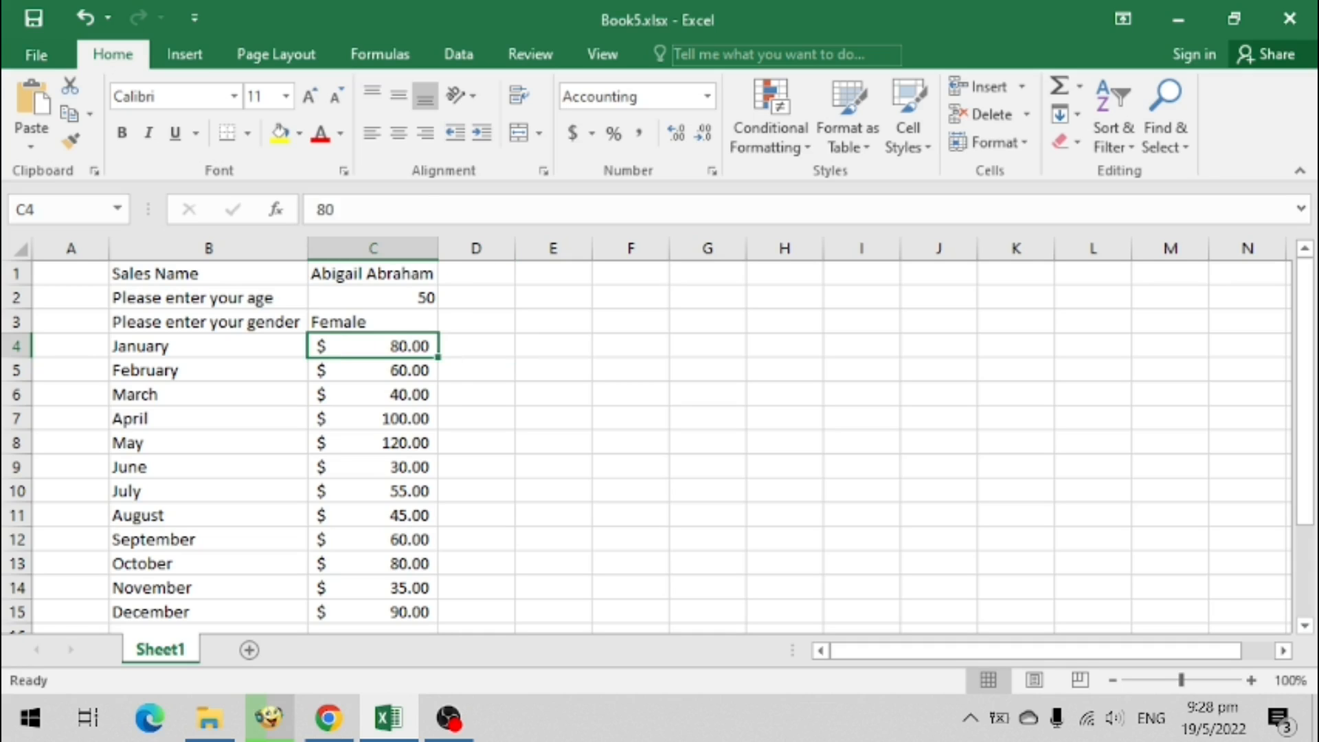
pyautogui.hotkey('ctrl', 'shift', 'Down')
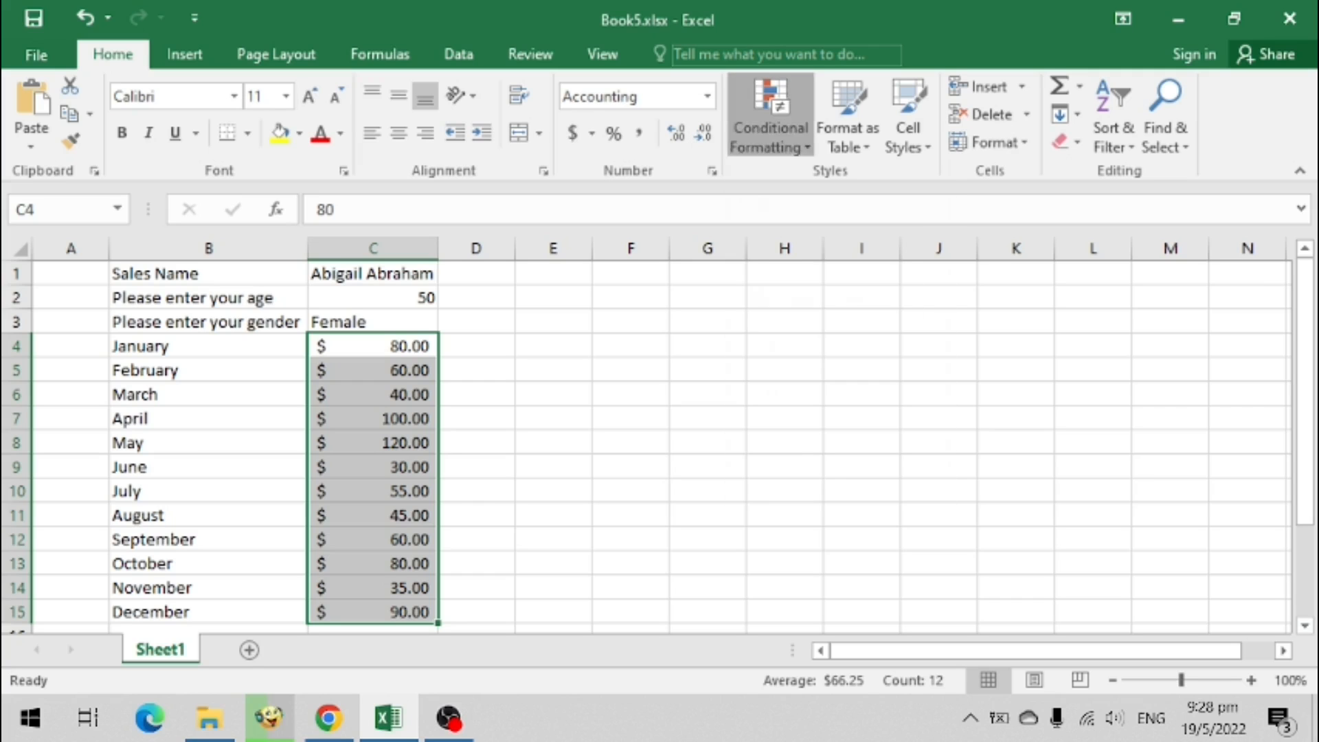
pyautogui.click(770, 138)
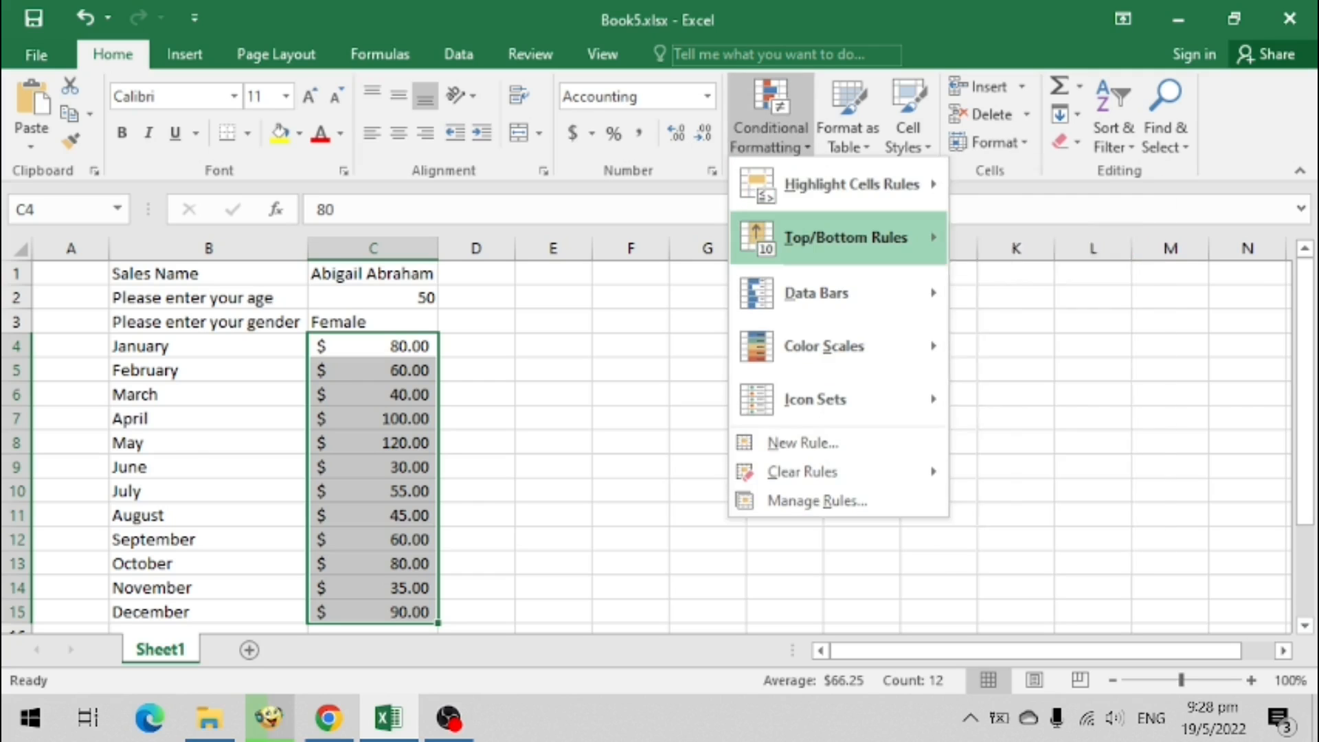
pyautogui.moveTo(845, 237)
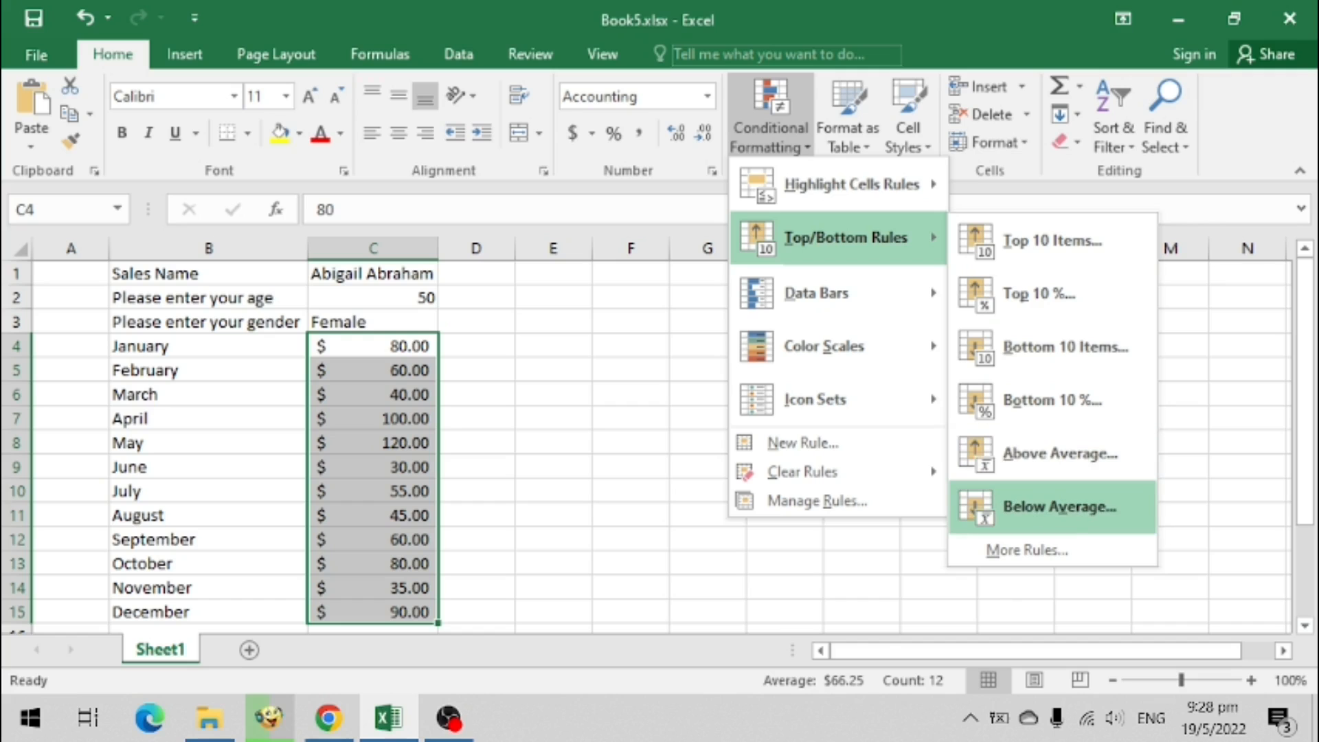
pyautogui.click(1059, 507)
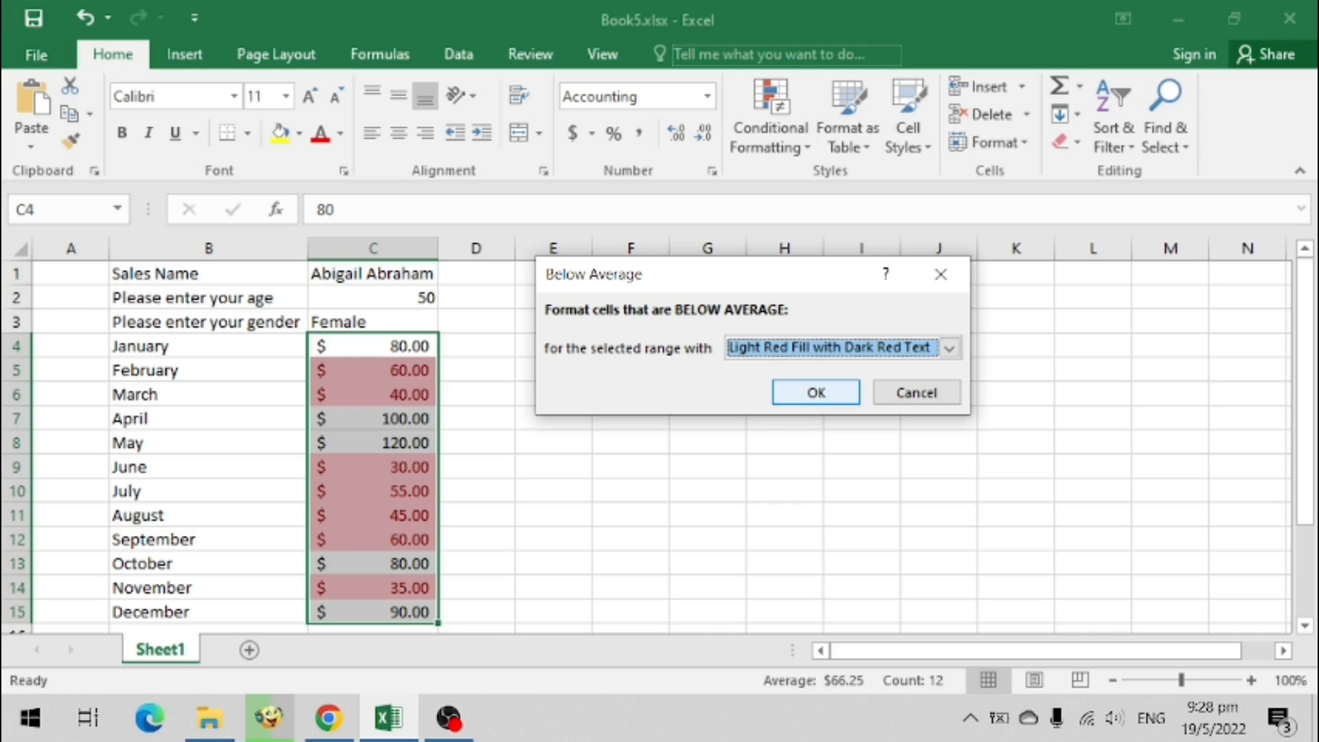
pyautogui.click(815, 393)
pyautogui.press('Right')
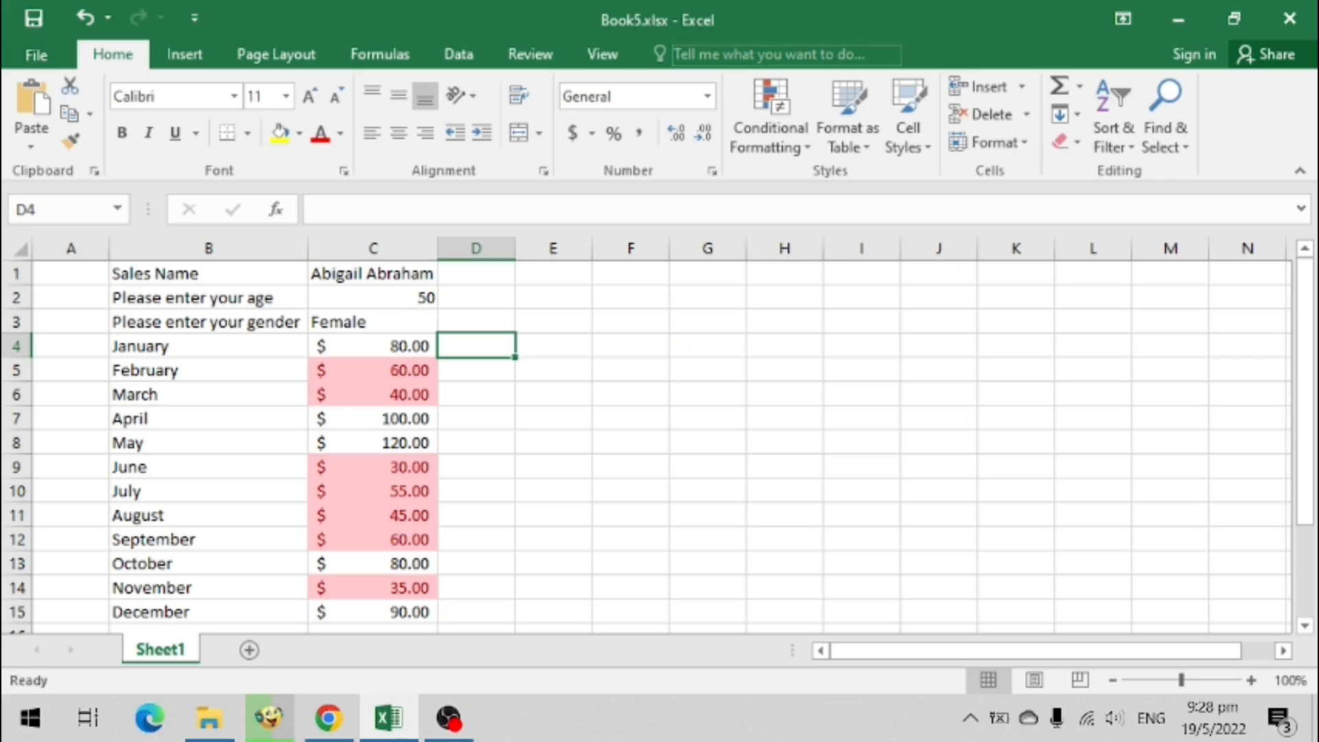
# Go through the monthly figures from February to November to examine which ones the Below Average rule highlights
pyautogui.click(373, 370)
pyautogui.press('Down')
pyautogui.press('Down')
pyautogui.press('Down')
pyautogui.press('Down')
pyautogui.press('Down')
pyautogui.press('Down')
pyautogui.press('Down')
pyautogui.press('Down')
pyautogui.press('Down')
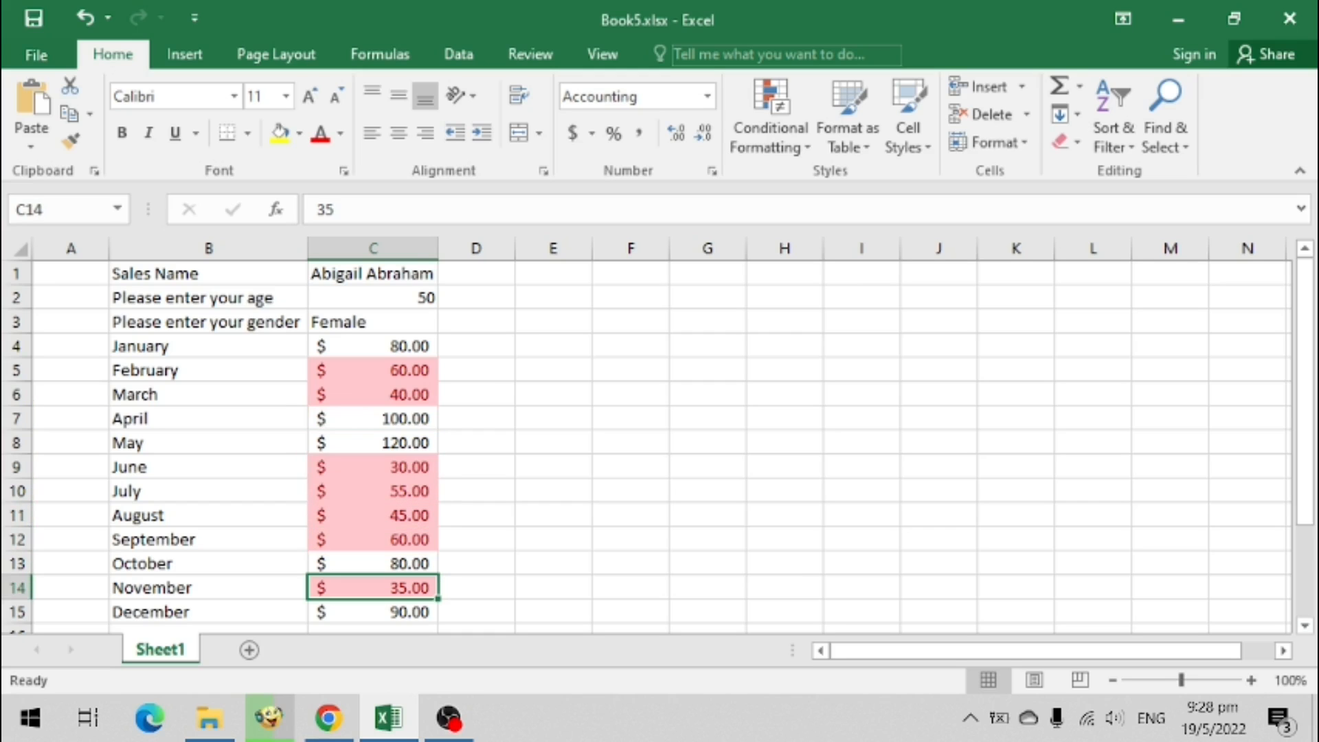
pyautogui.click(476, 346)
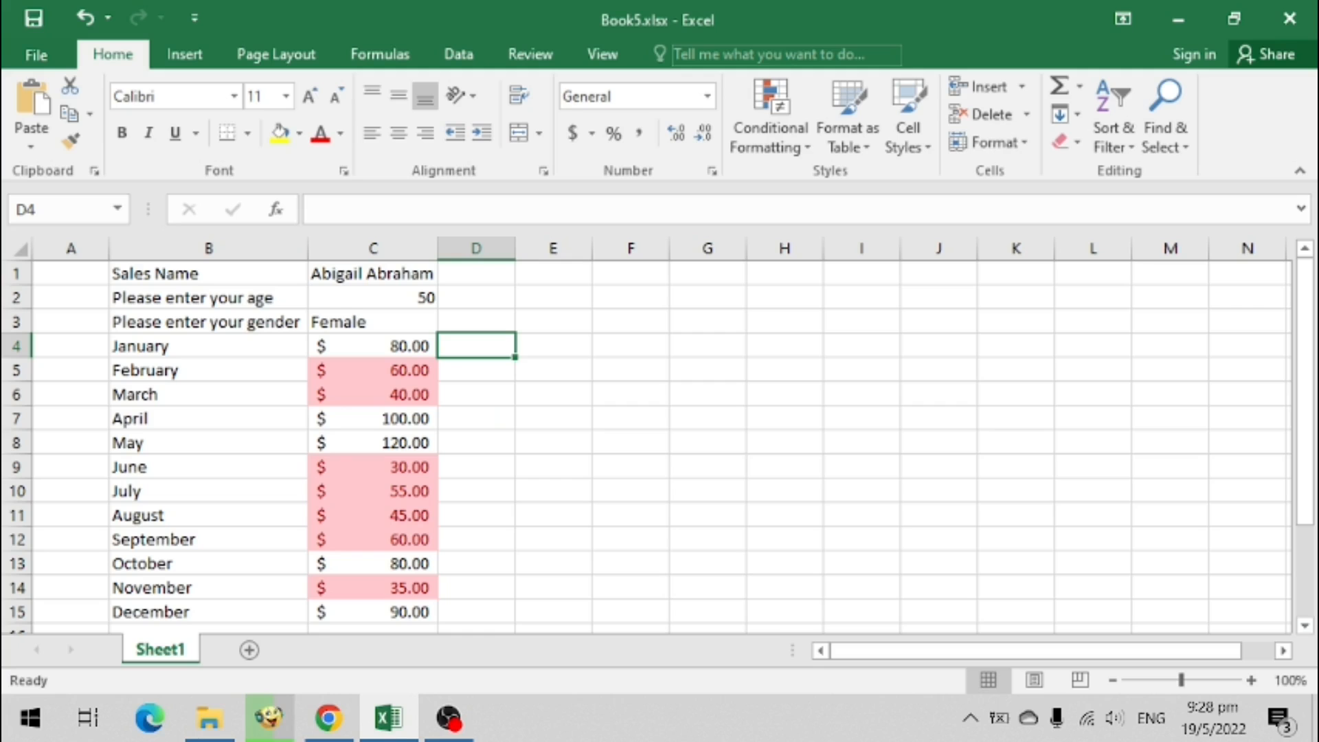
pyautogui.click(770, 117)
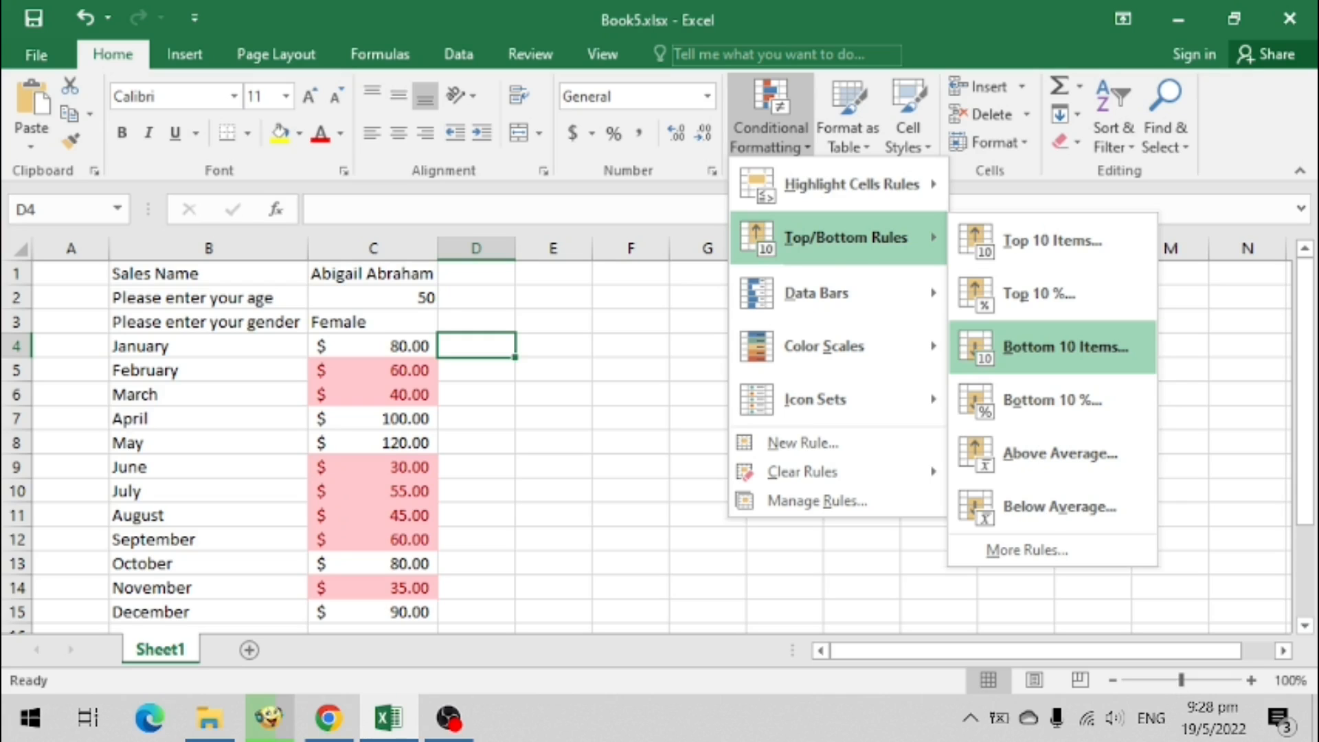
pyautogui.press('Escape')
pyautogui.press('Escape')
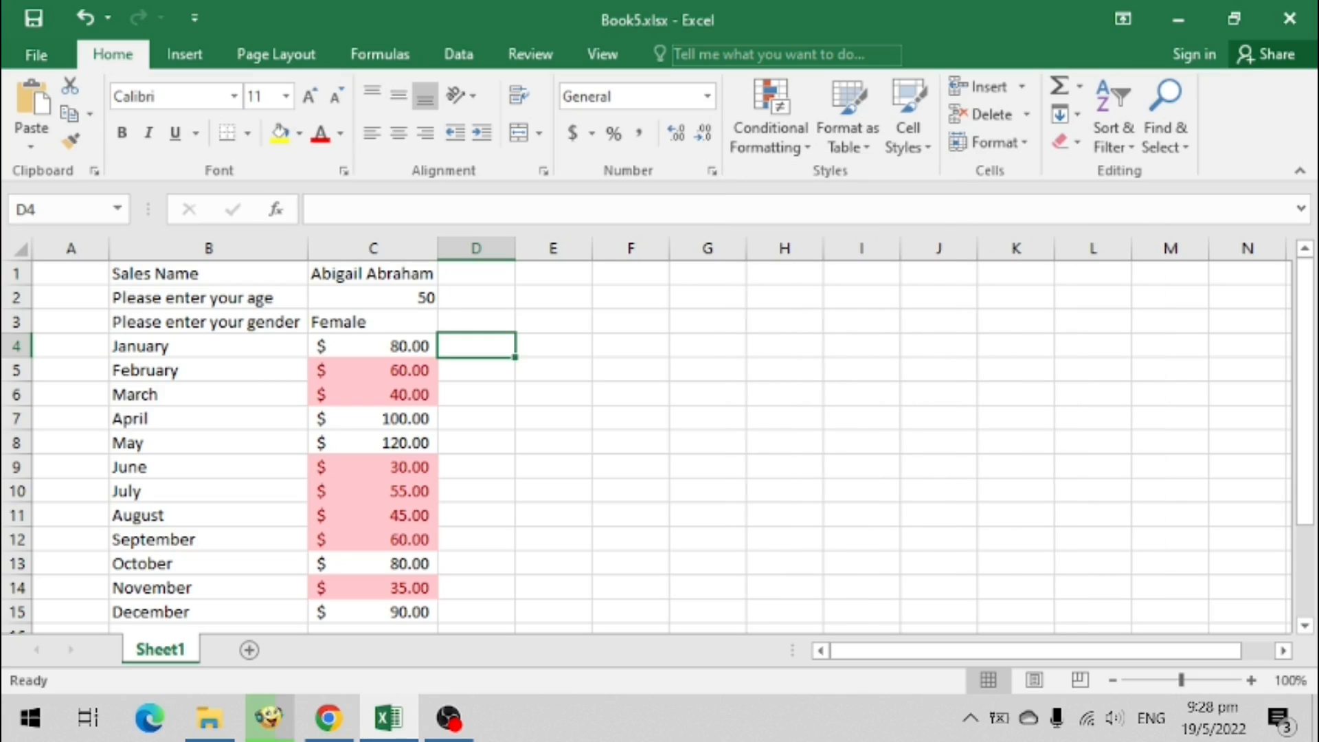
pyautogui.click(373, 346)
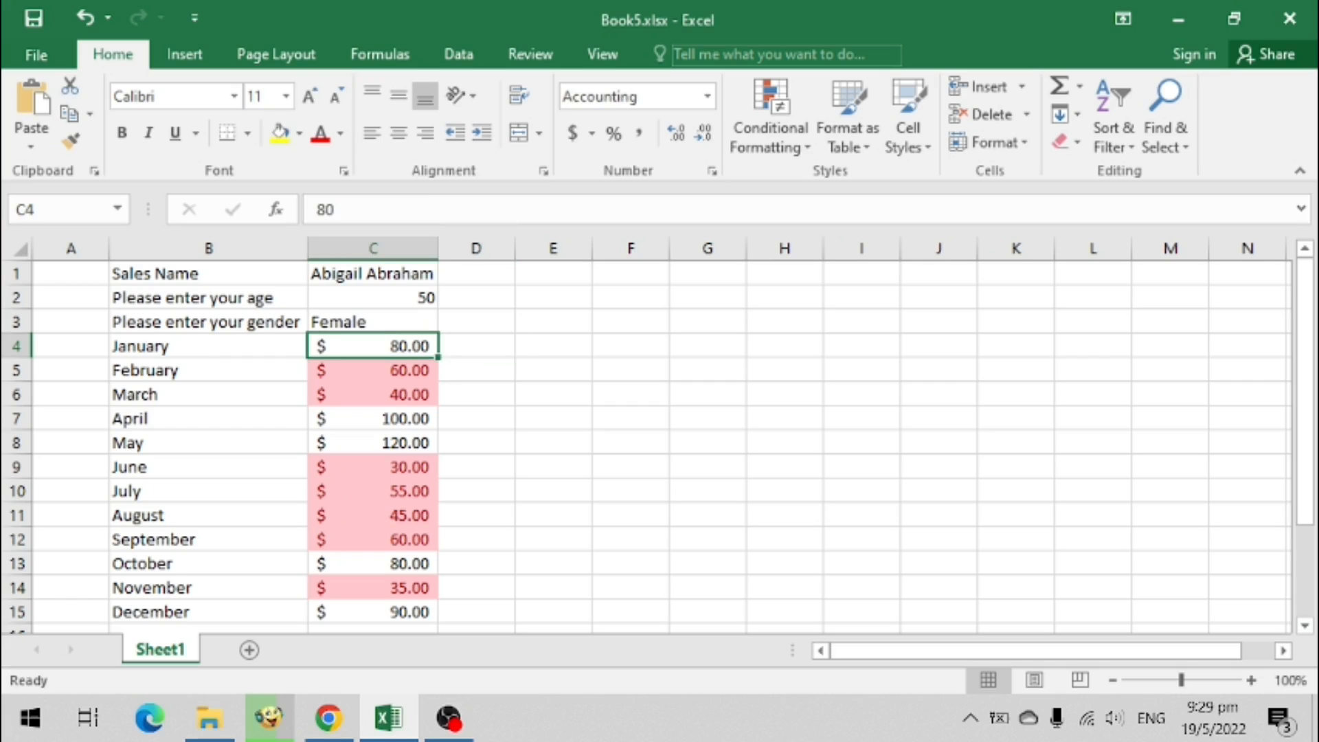
# Clear the Below Average conditional formatting rule from the monthly figures C4:C15 and deselect the range
pyautogui.moveTo(373, 345); pyautogui.dragTo(373, 611)
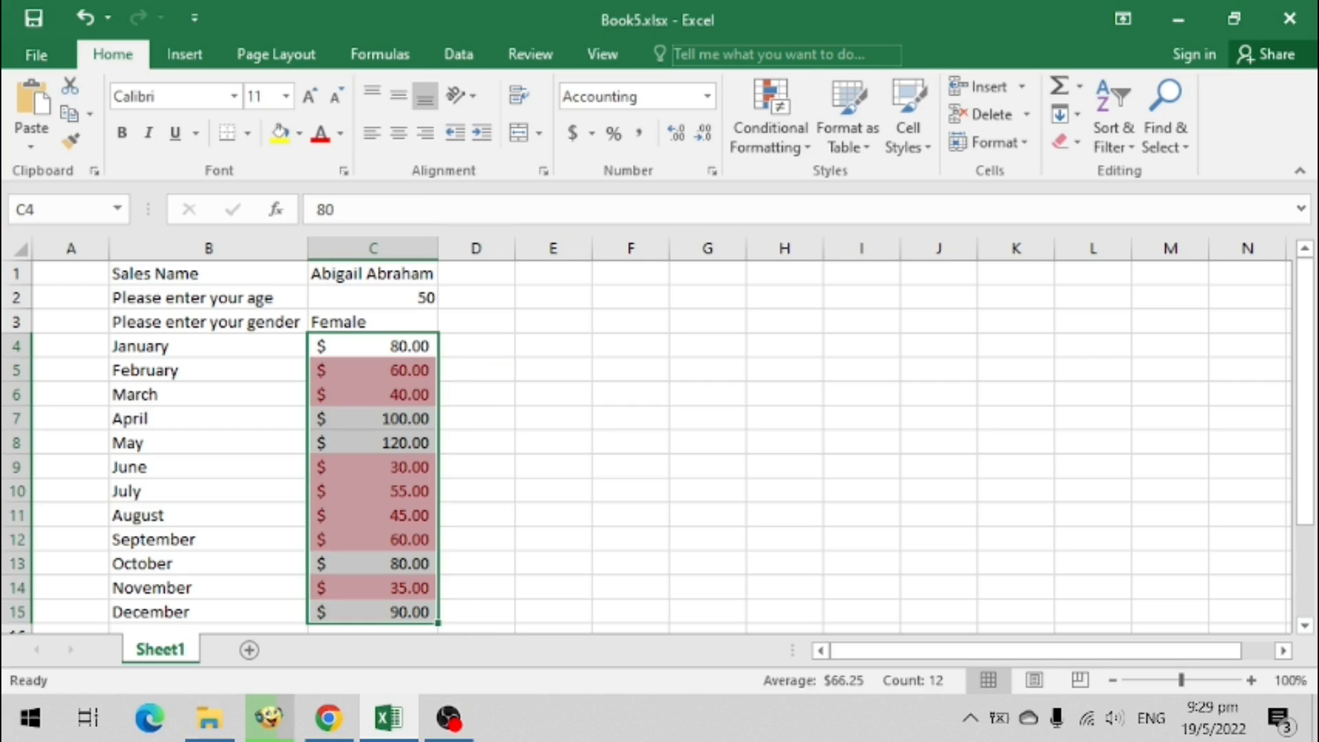
pyautogui.click(770, 138)
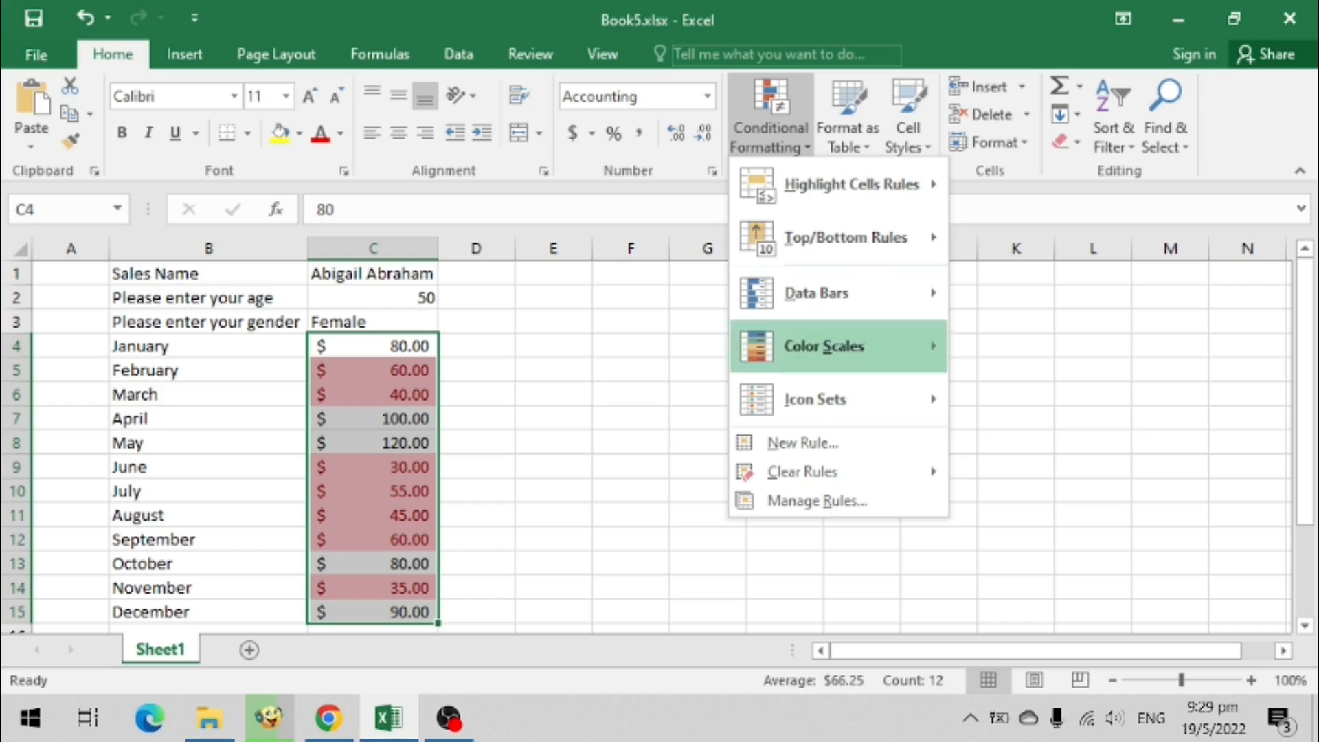
pyautogui.moveTo(824, 472)
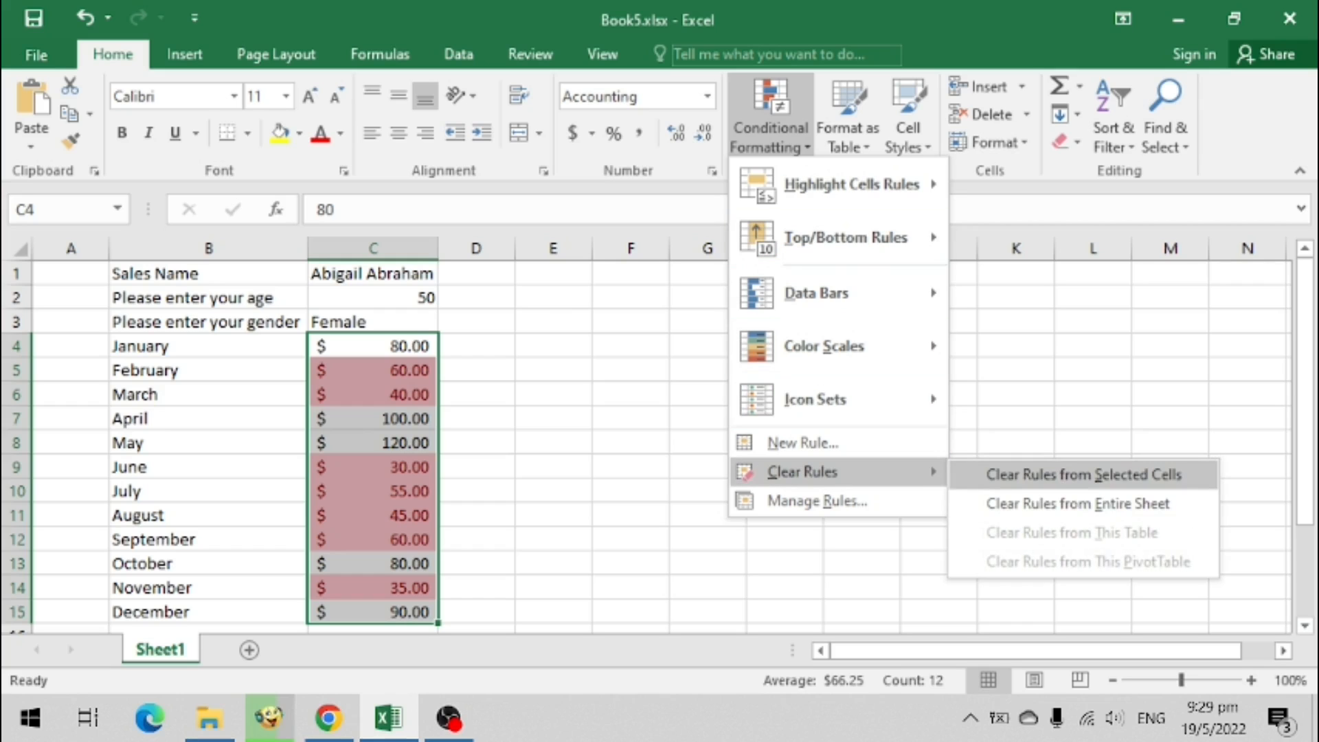
pyautogui.click(1083, 474)
pyautogui.click(553, 346)
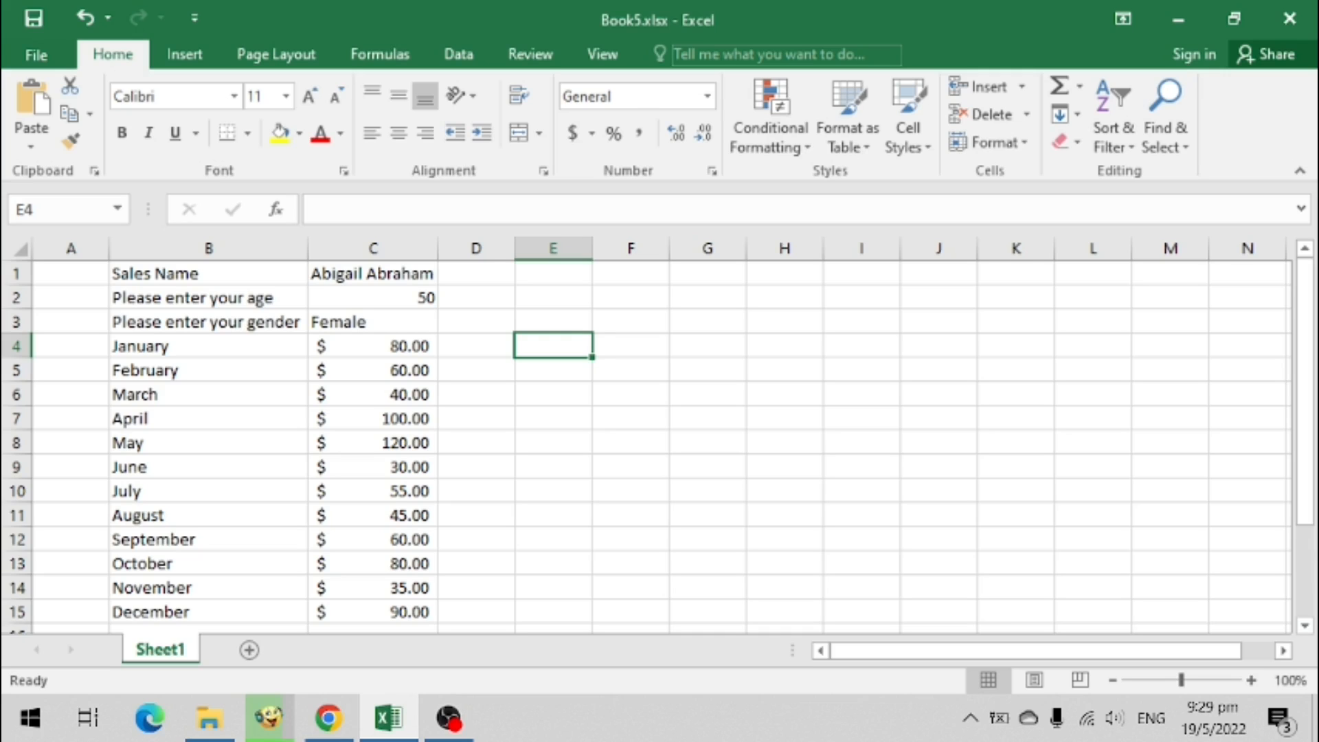
# Set up a new formula-based conditional formatting rule for C4:C15 with the formula =ISODD(C4)
pyautogui.click(373, 345)
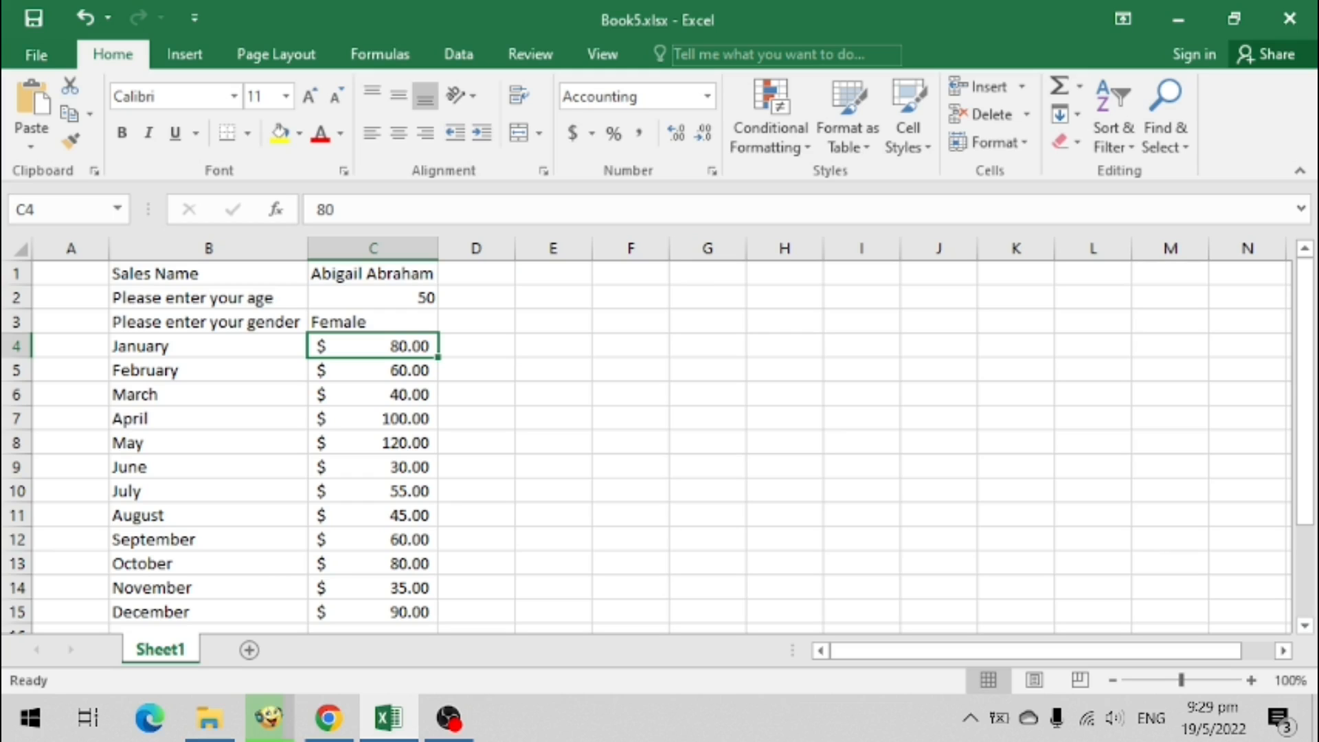
pyautogui.hotkey('ctrl', 'shift', 'Down')
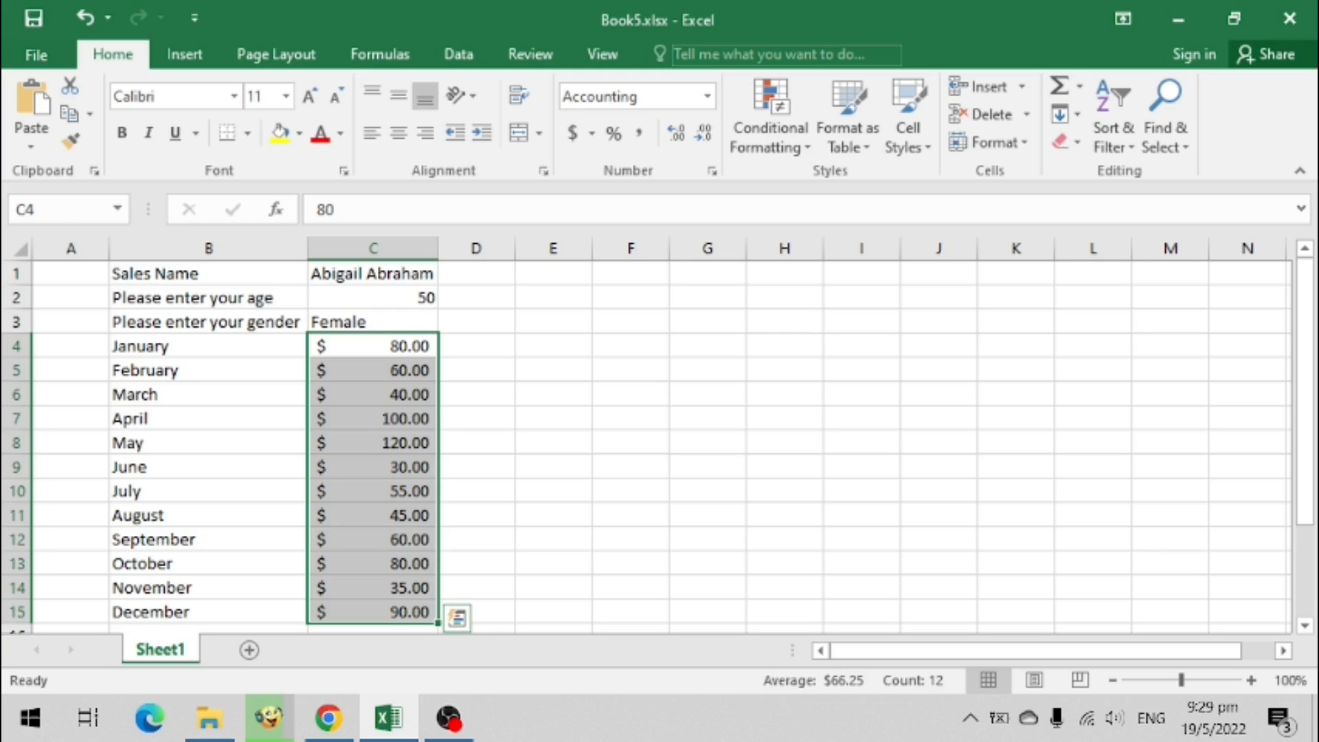
pyautogui.click(771, 127)
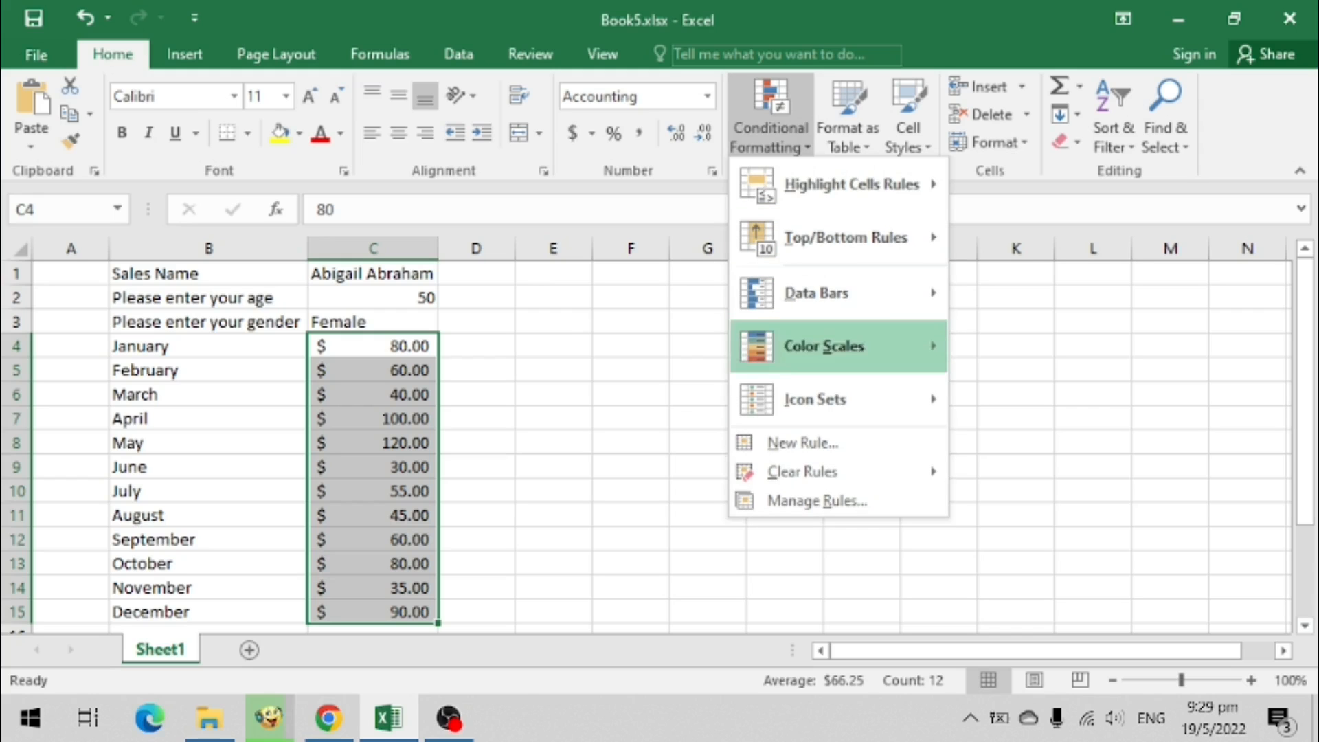
pyautogui.click(803, 442)
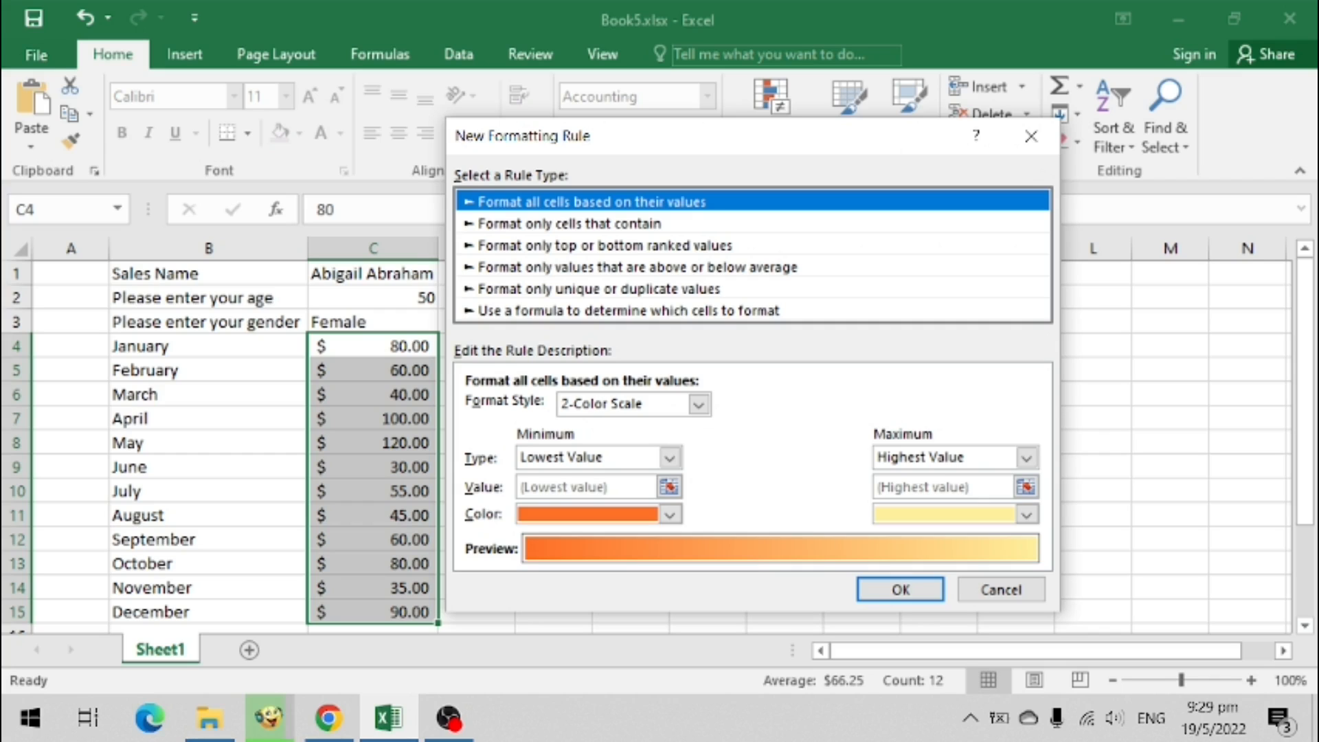
pyautogui.click(629, 311)
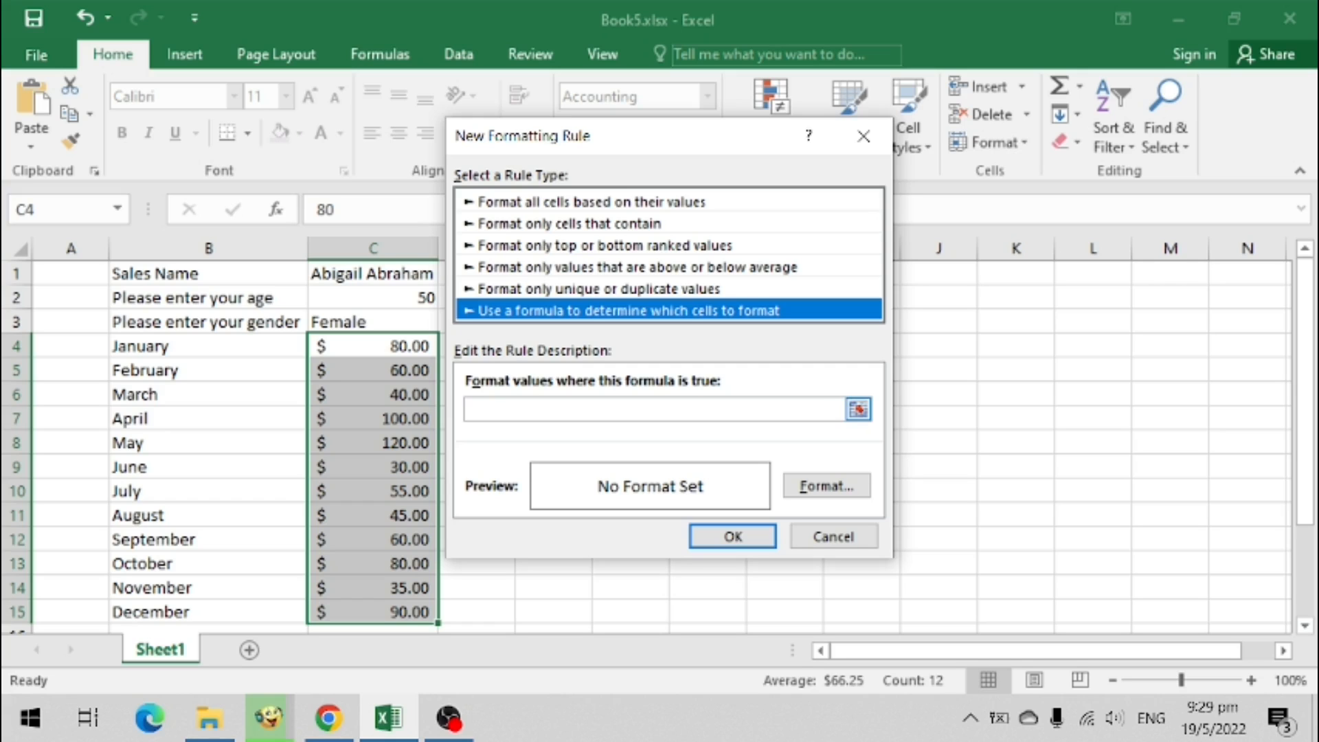
pyautogui.click(618, 409)
pyautogui.write('=ISODD(C5)')
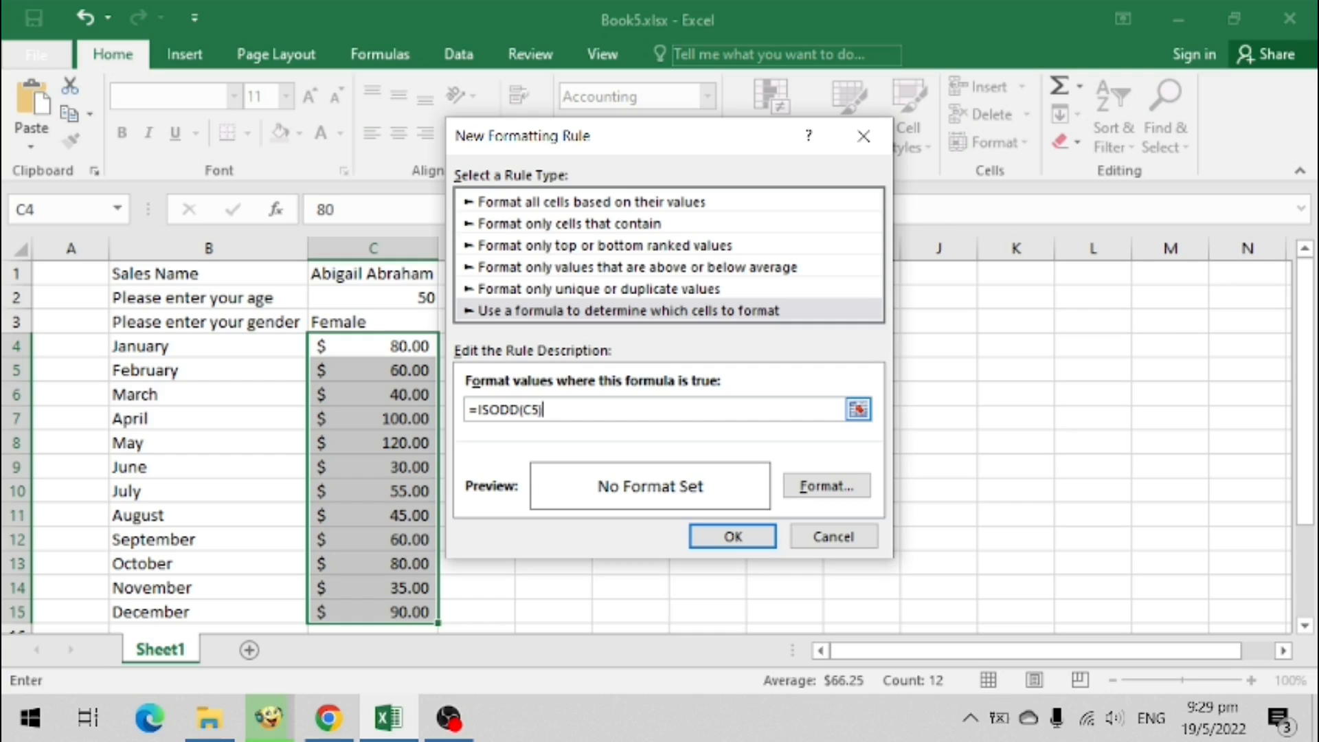
pyautogui.press('BackSpace')
pyautogui.press('BackSpace')
pyautogui.write('4)')
# Give the formula rule a light green fill, apply it to C4:C15 and check the highlighted monthly figures
pyautogui.click(827, 485)
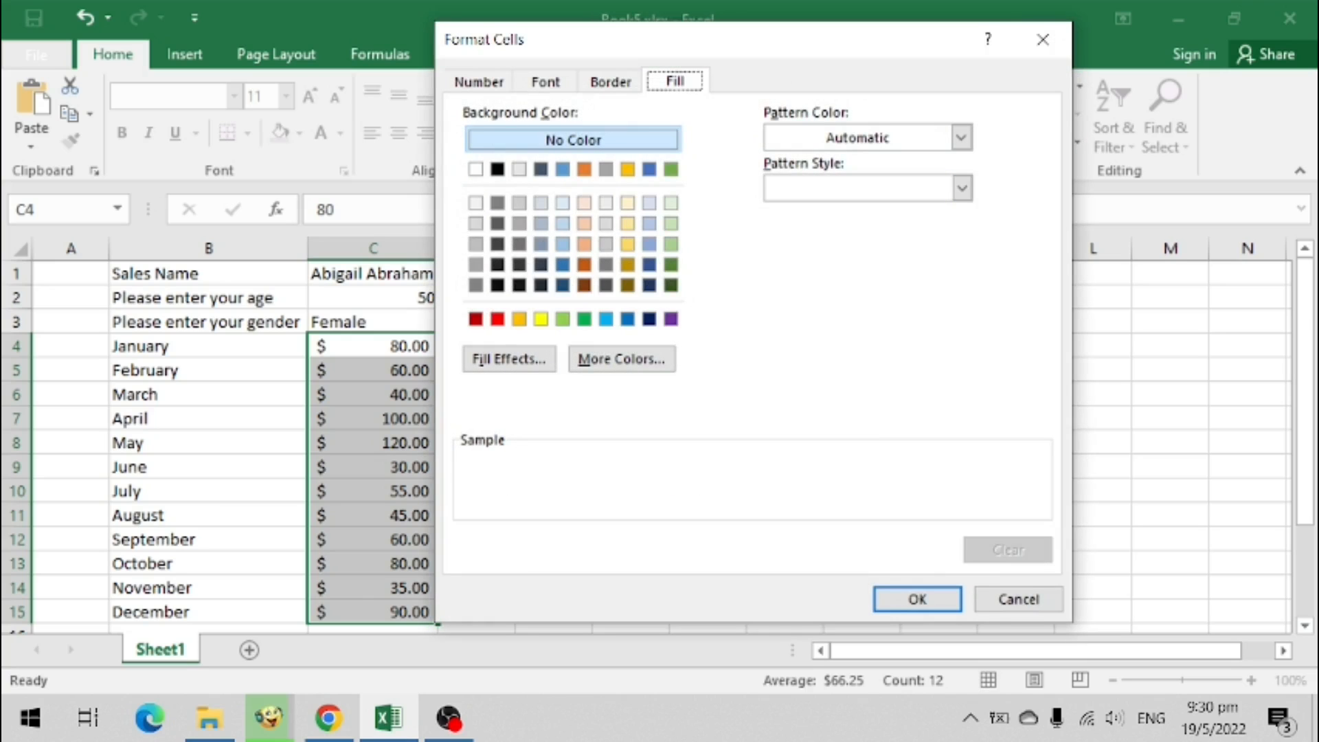
pyautogui.click(671, 244)
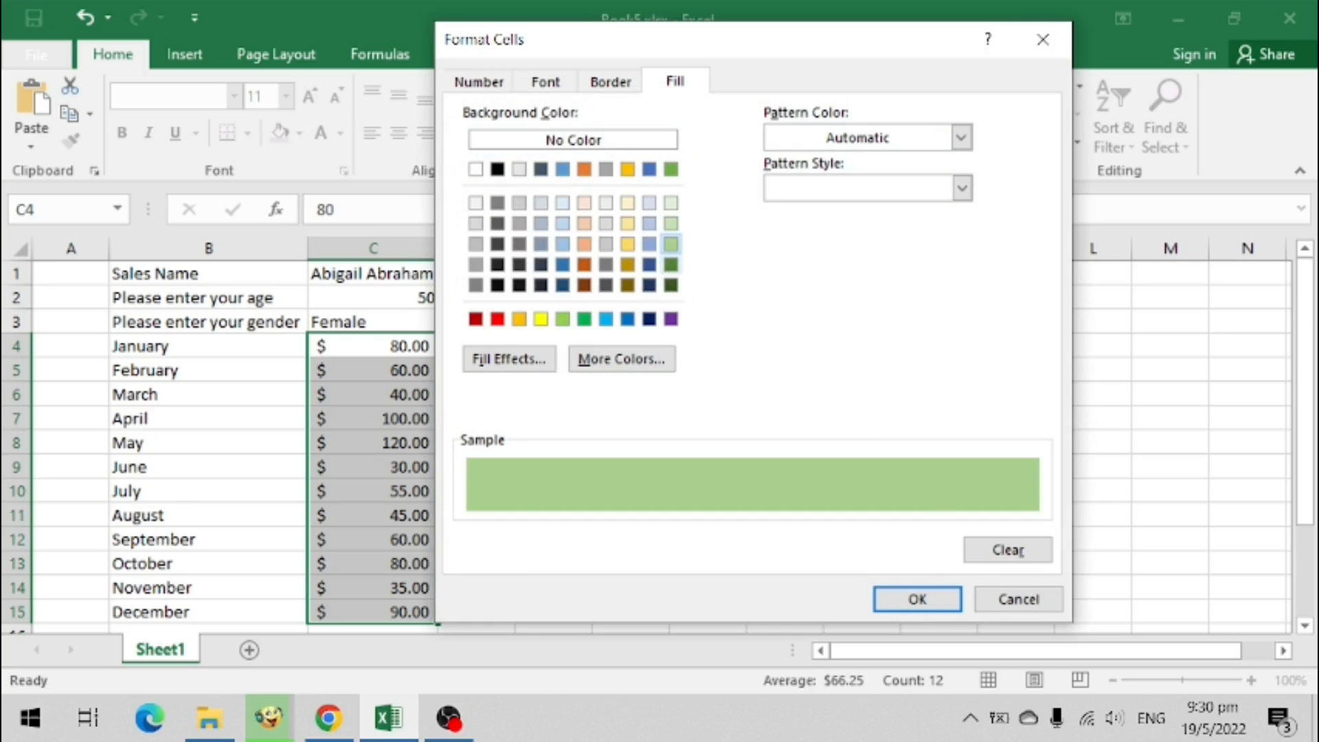
pyautogui.click(917, 598)
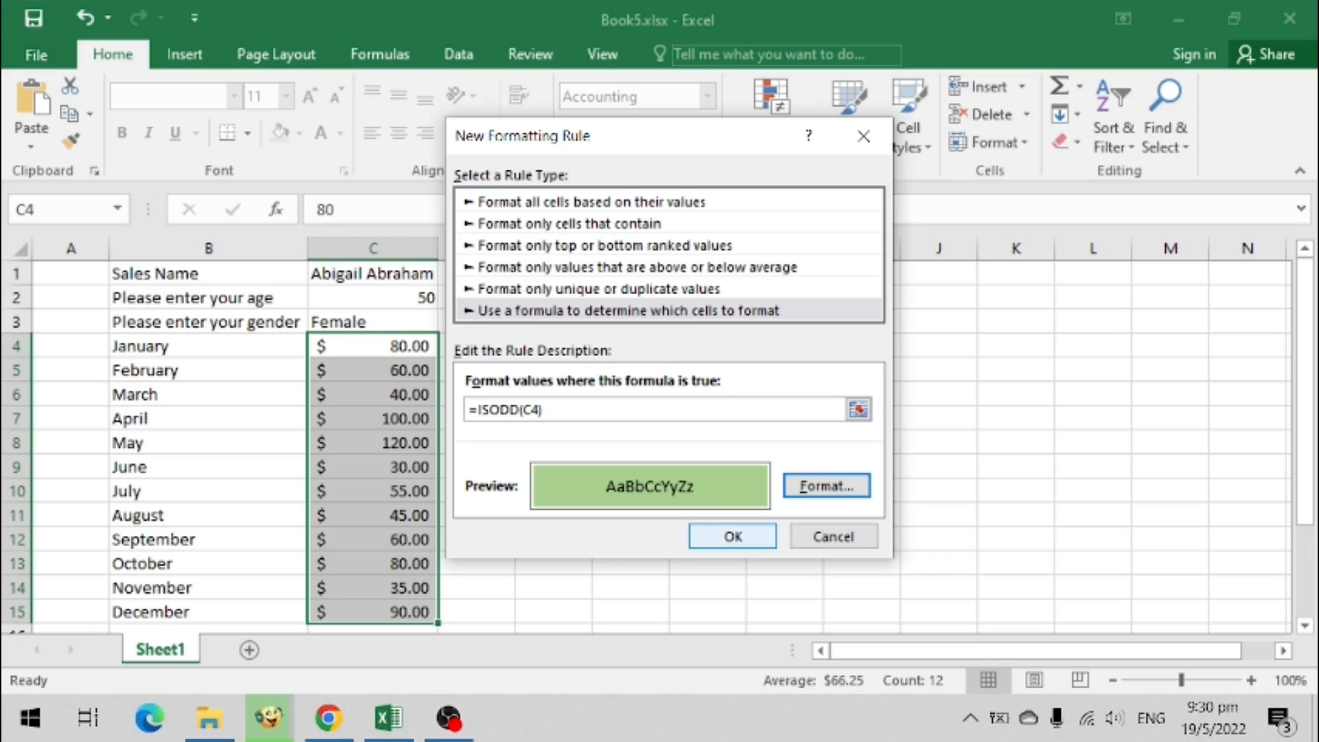
pyautogui.click(732, 536)
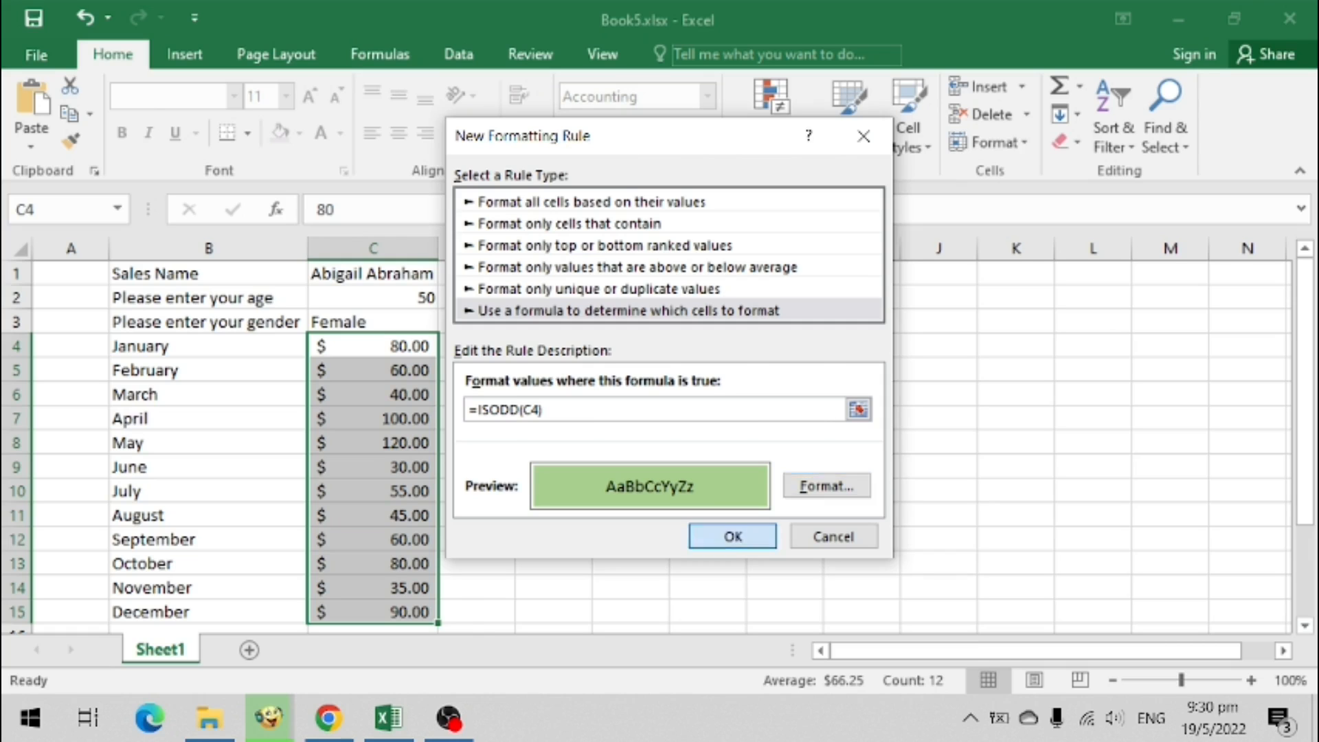
pyautogui.click(476, 491)
pyautogui.click(553, 491)
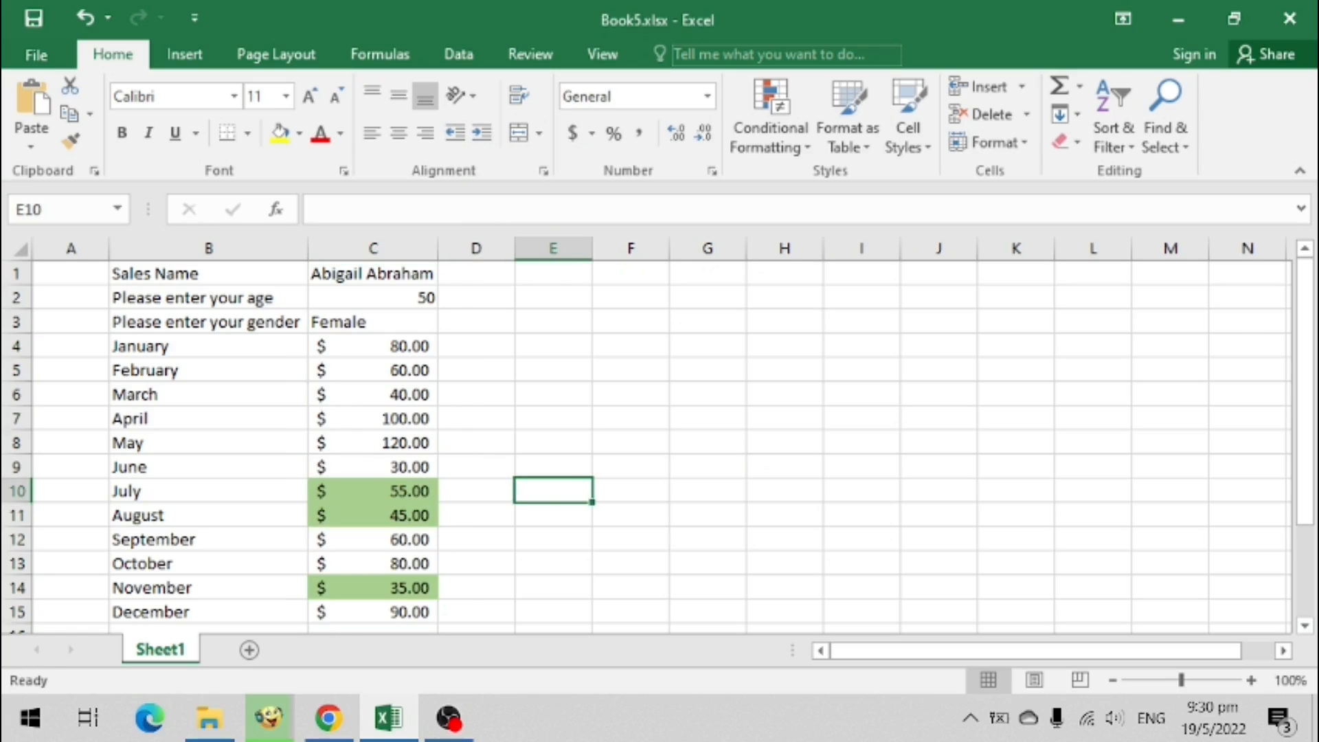
pyautogui.click(373, 491)
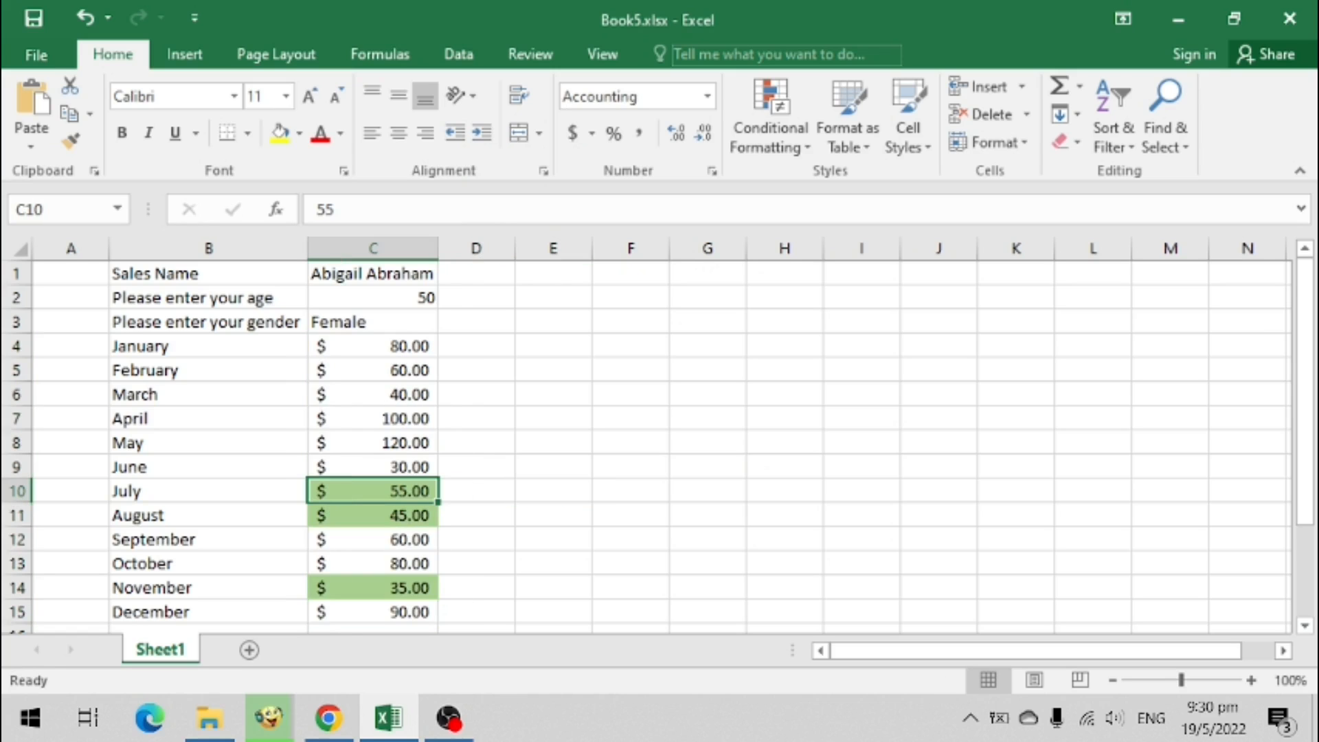
pyautogui.click(374, 516)
pyautogui.click(373, 589)
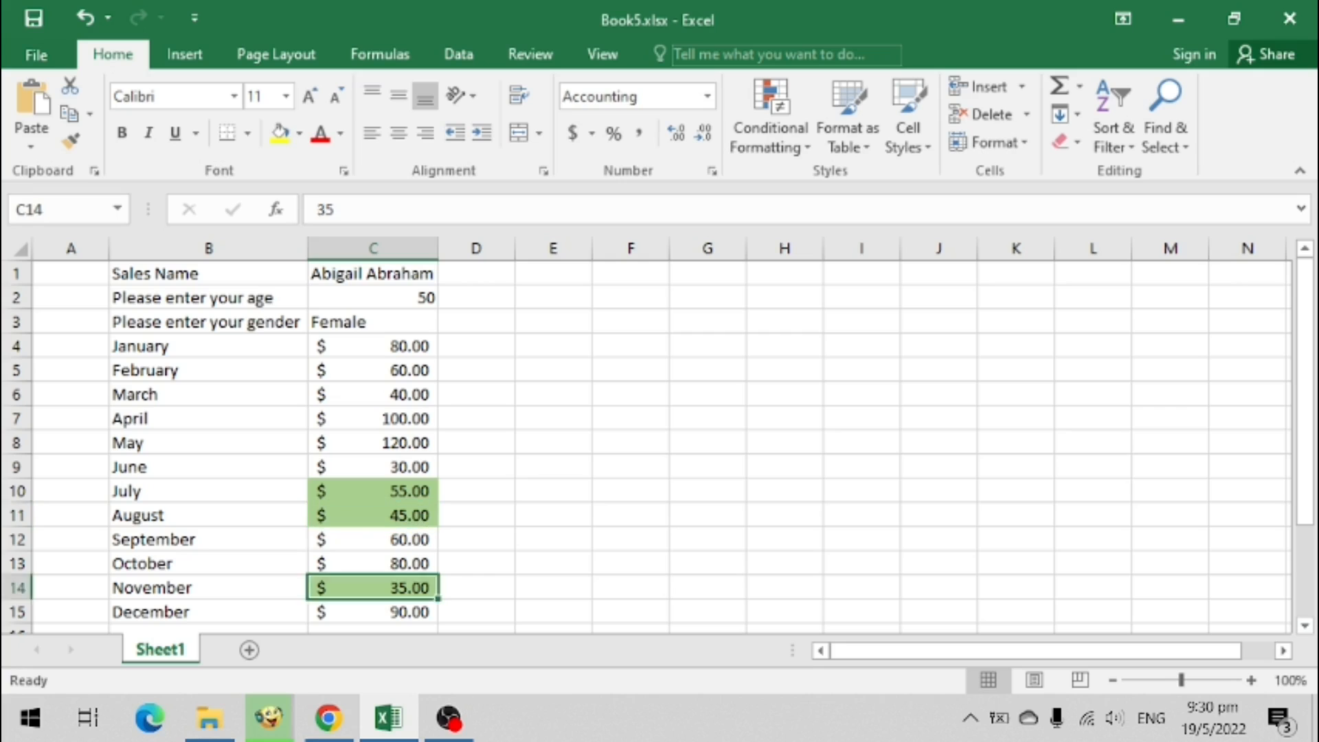
pyautogui.click(553, 490)
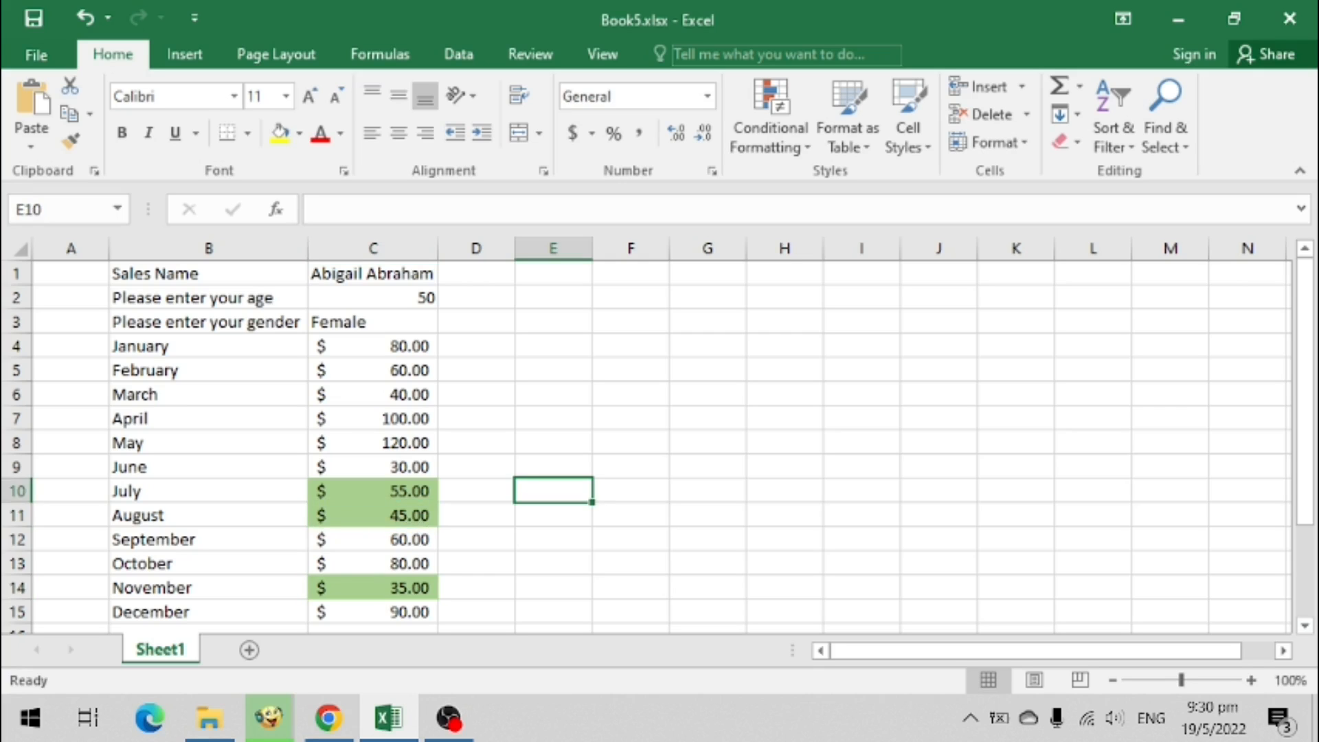